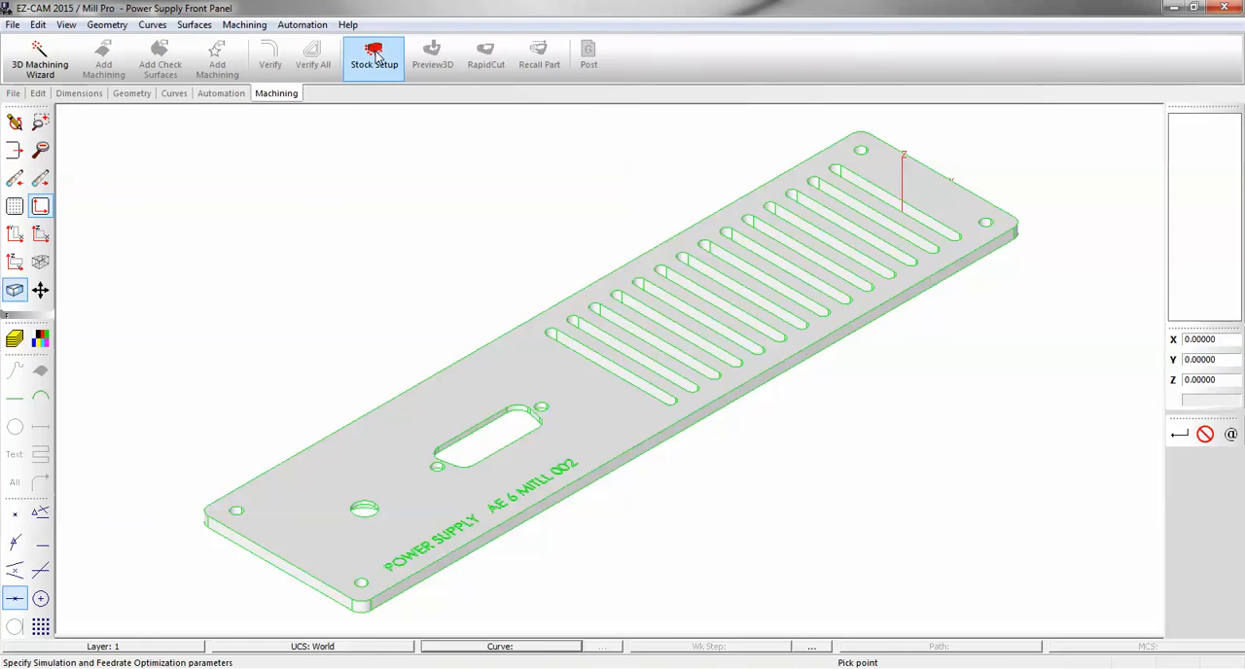
Set up rectangular block stock with a Top Middle part origin and automatically calculated dimensions.
{"action": "left_click", "coordinate": [376, 54]}
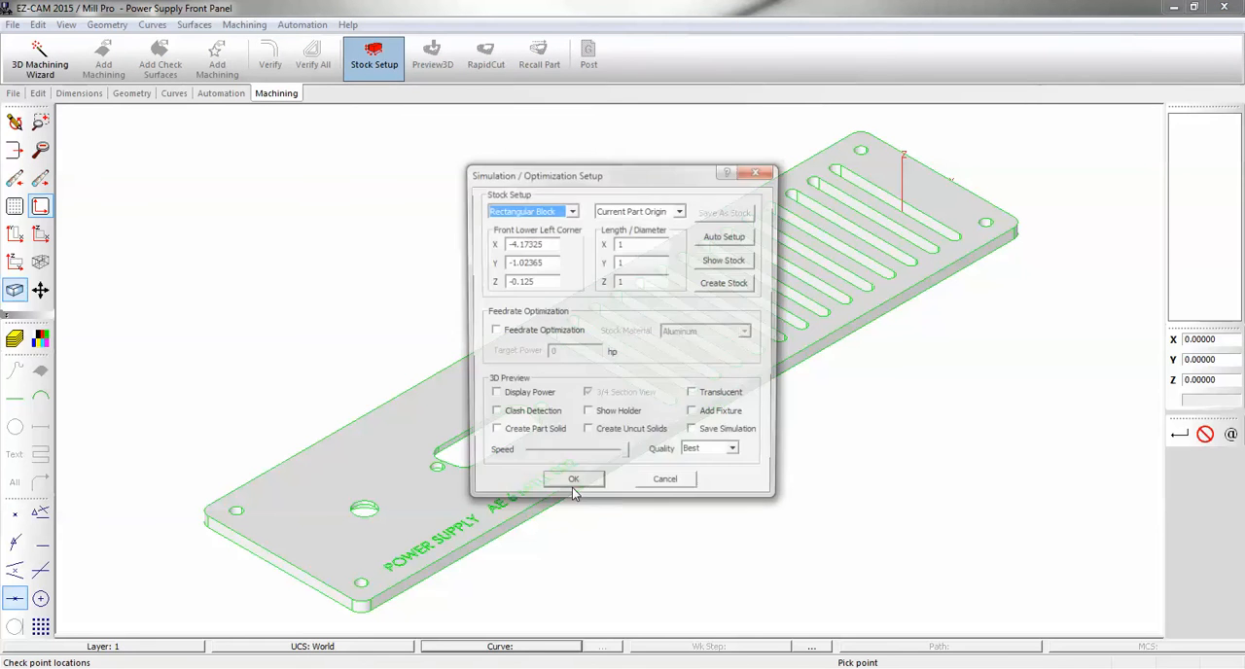
{"action": "left_click", "coordinate": [682, 212]}
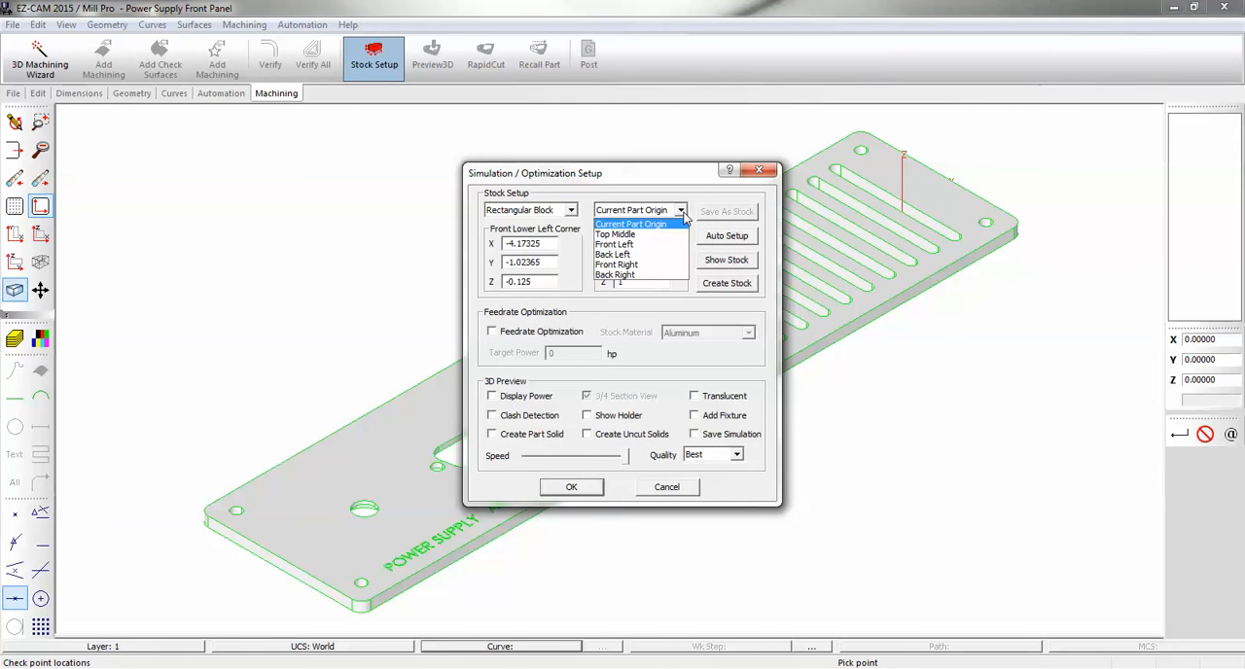
{"action": "left_click", "coordinate": [671, 234]}
{"action": "left_click", "coordinate": [725, 237]}
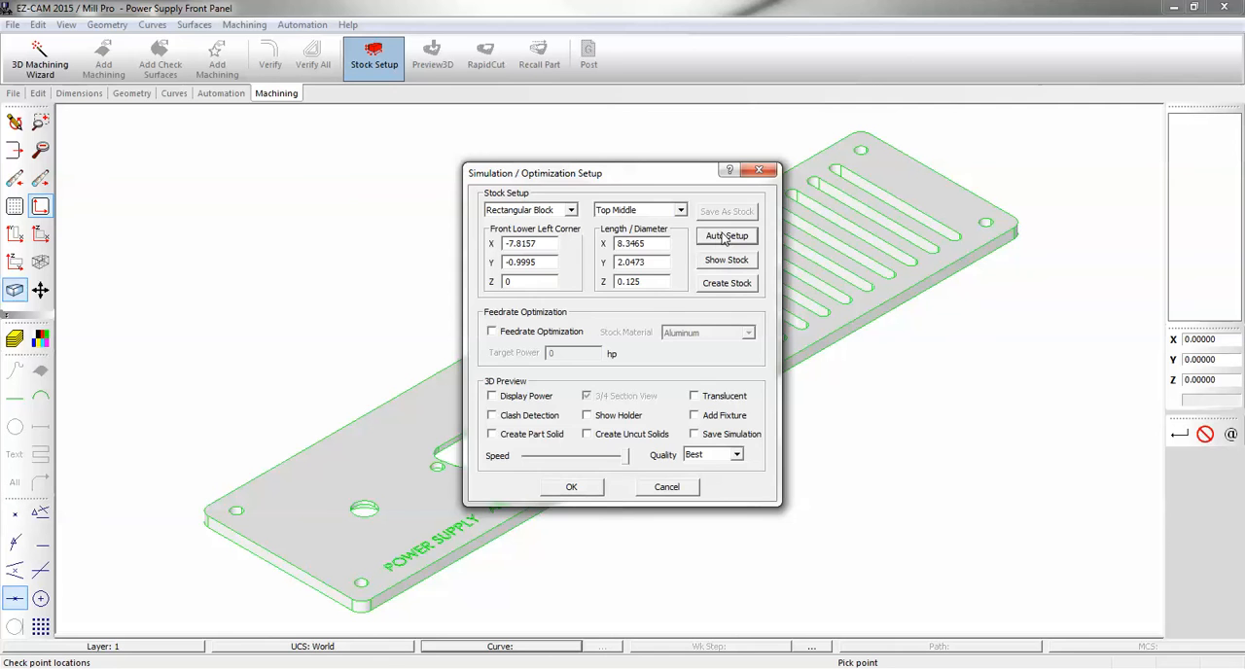
{"action": "left_click", "coordinate": [572, 487]}
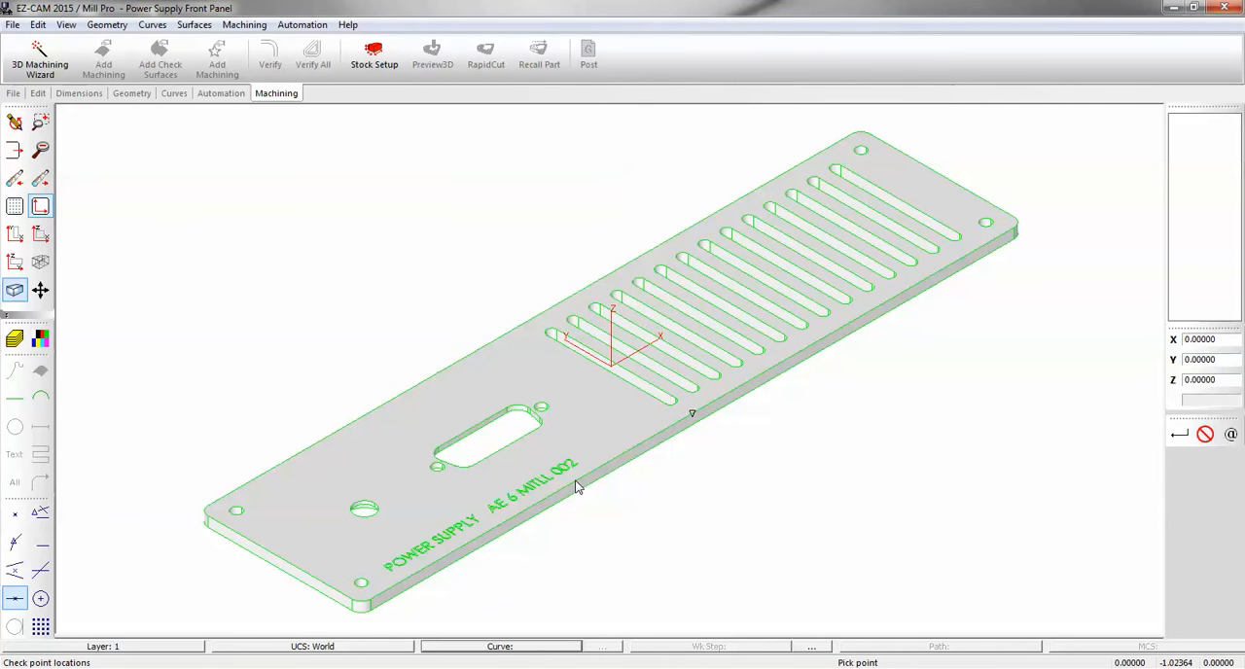
Check the radius of the rounded end of the first ventilation slot.
{"action": "middle_click_drag", "start_coordinate": [672, 417], "coordinate": [542, 451]}
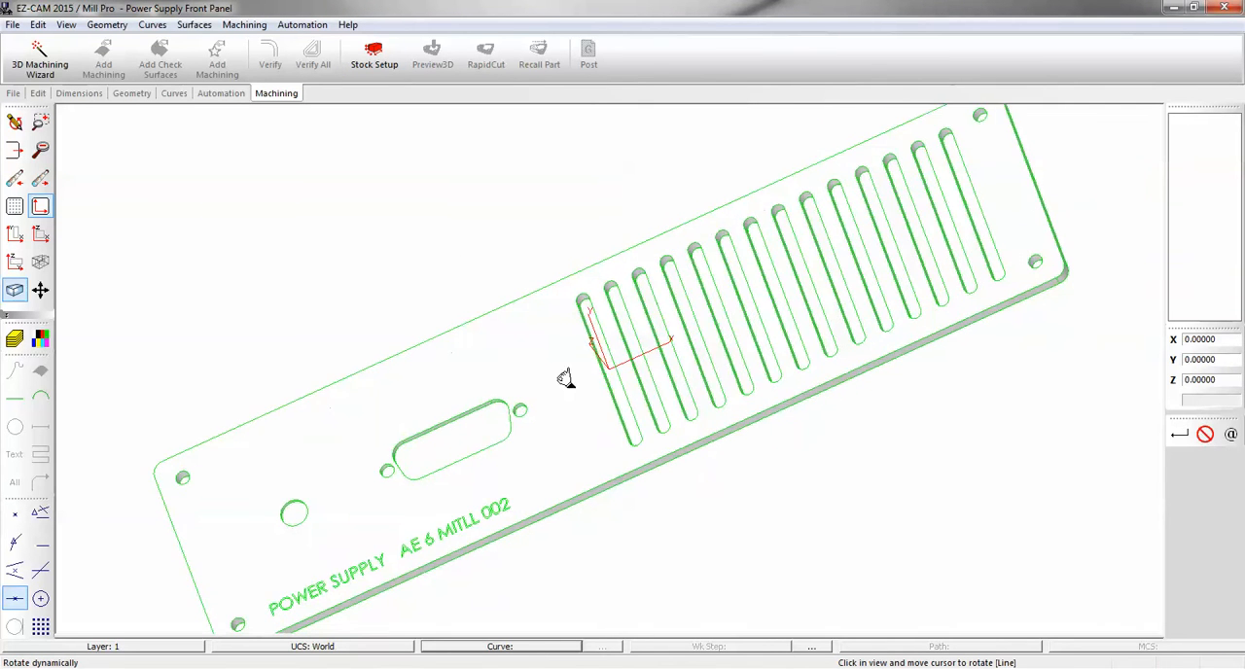
{"action": "middle_click_drag", "start_coordinate": [667, 339], "coordinate": [674, 278]}
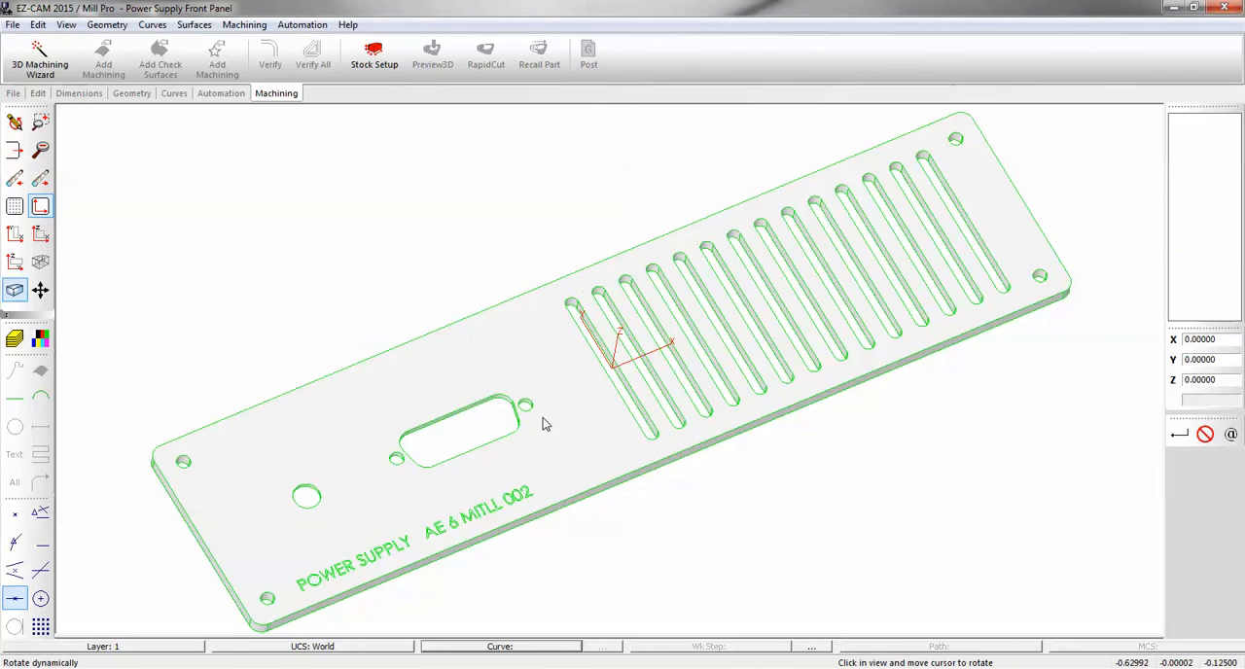
{"action": "left_click_drag", "start_coordinate": [535, 395], "coordinate": [436, 241]}
{"action": "left_click", "coordinate": [854, 314]}
{"action": "left_click_drag", "start_coordinate": [446, 387], "coordinate": [231, 325]}
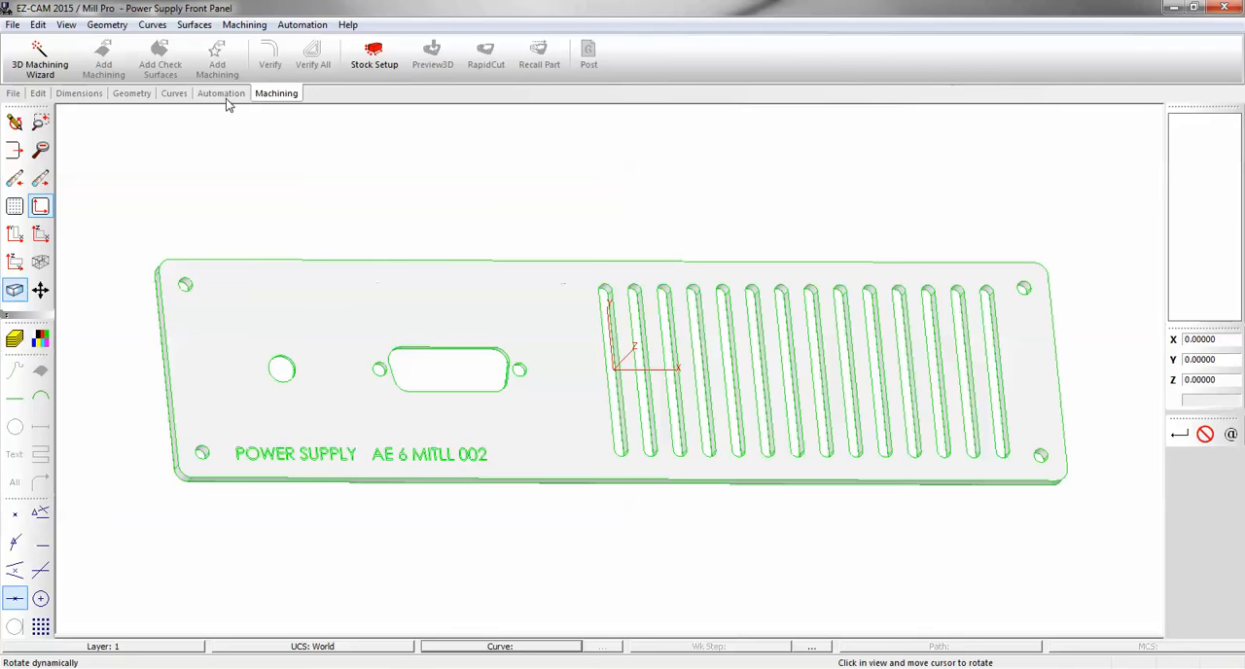
{"action": "left_click", "coordinate": [176, 95]}
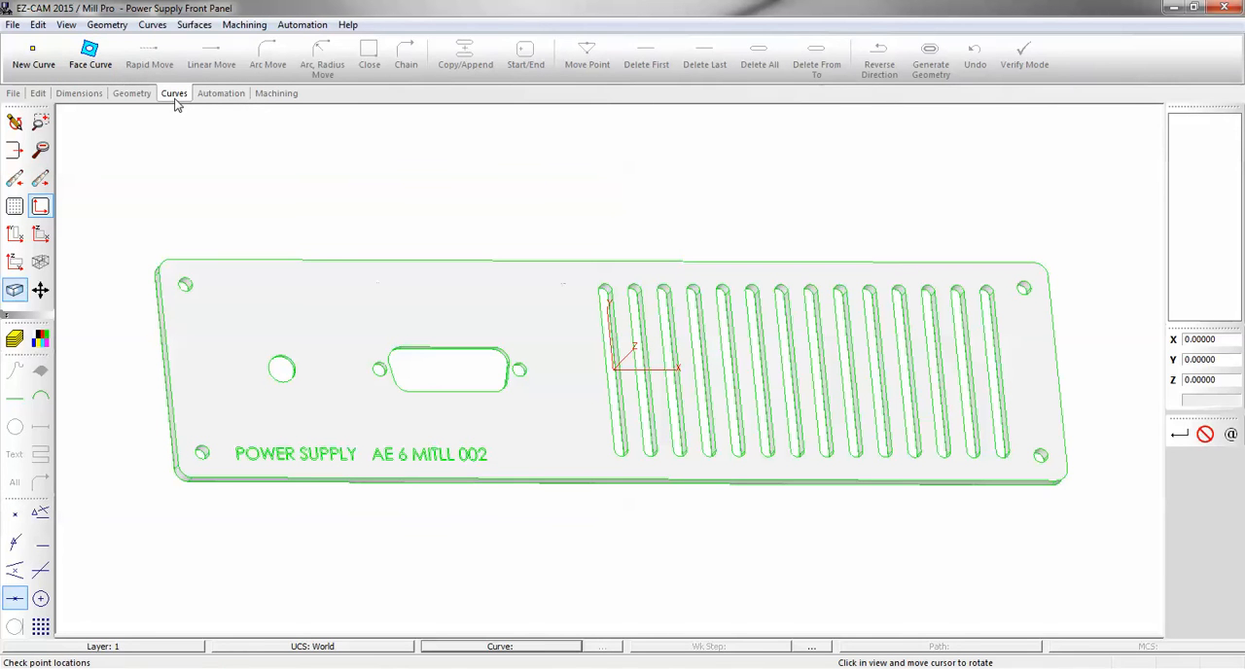
{"action": "left_click", "coordinate": [68, 26]}
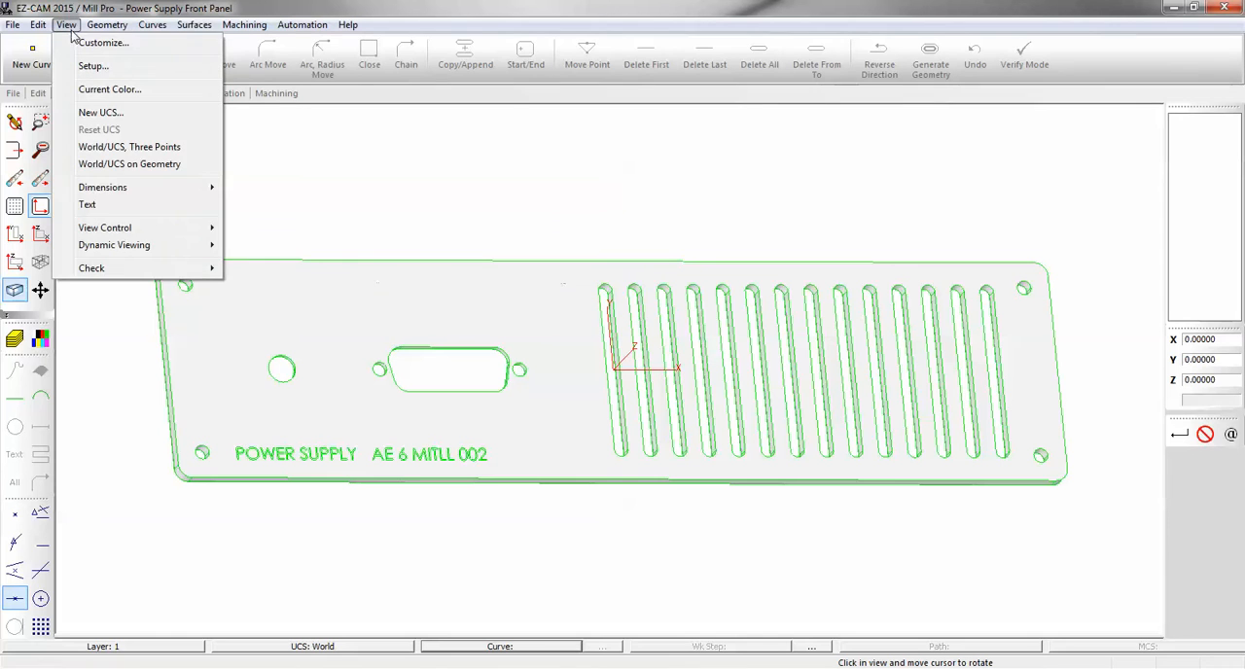
{"action": "left_click", "coordinate": [349, 183]}
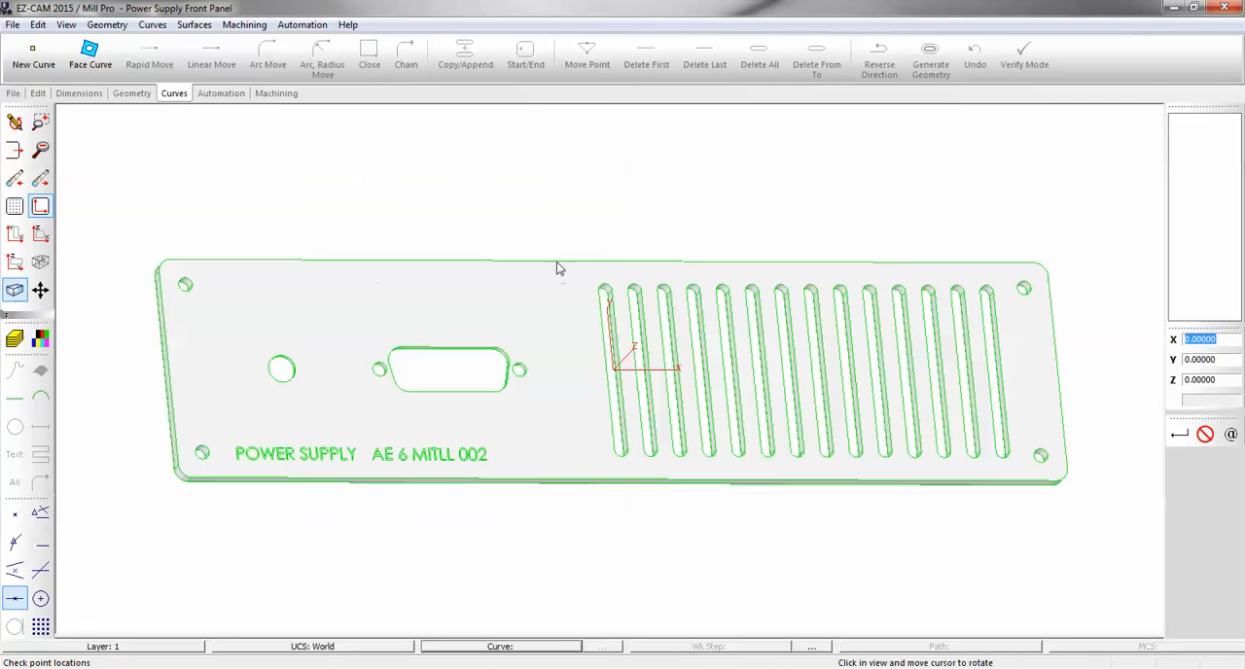
{"action": "left_click", "coordinate": [615, 301]}
{"action": "left_click", "coordinate": [634, 309]}
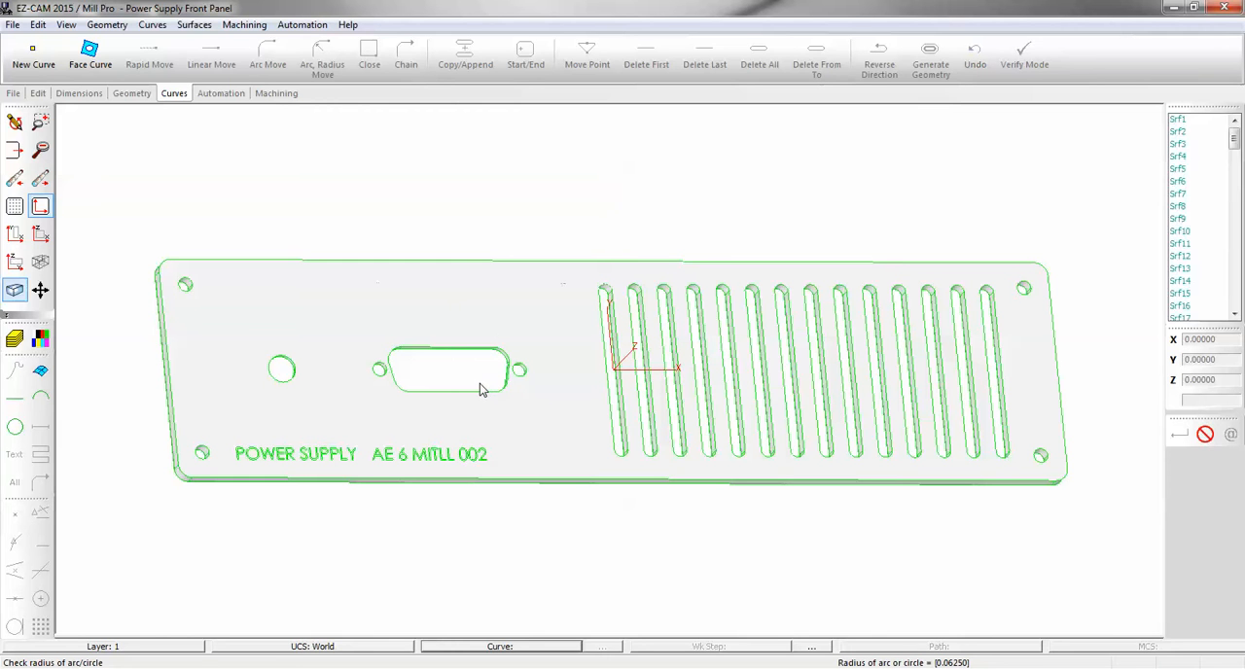
Create face curves from the panel's underside face, accepting the default curve ID.
{"action": "left_click", "coordinate": [89, 54]}
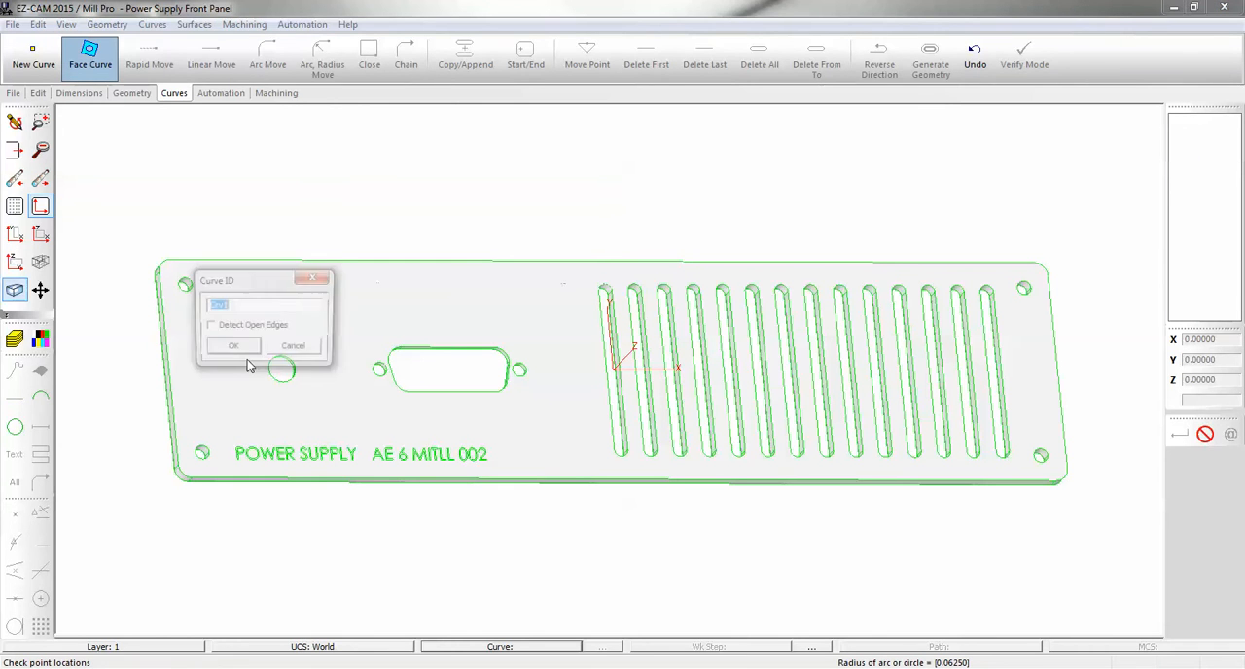
{"action": "left_click", "coordinate": [234, 348]}
{"action": "middle_click_drag", "start_coordinate": [398, 418], "coordinate": [470, 279]}
{"action": "left_click", "coordinate": [571, 339]}
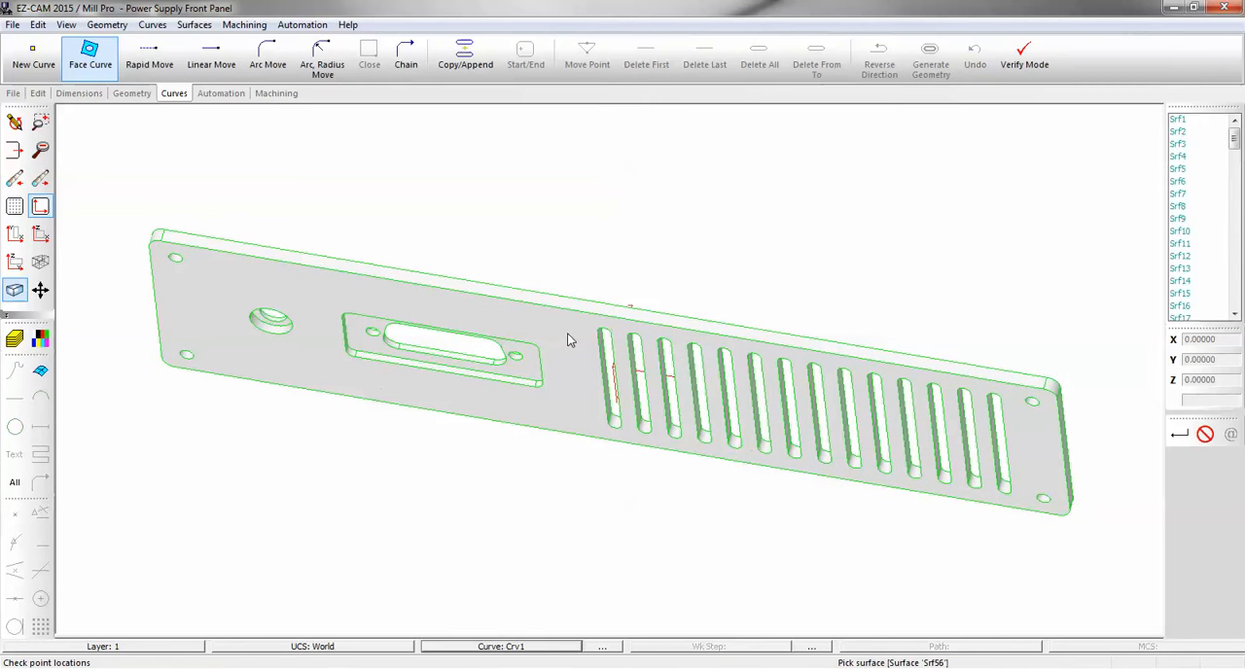
{"action": "middle_click_drag", "start_coordinate": [556, 356], "coordinate": [548, 466]}
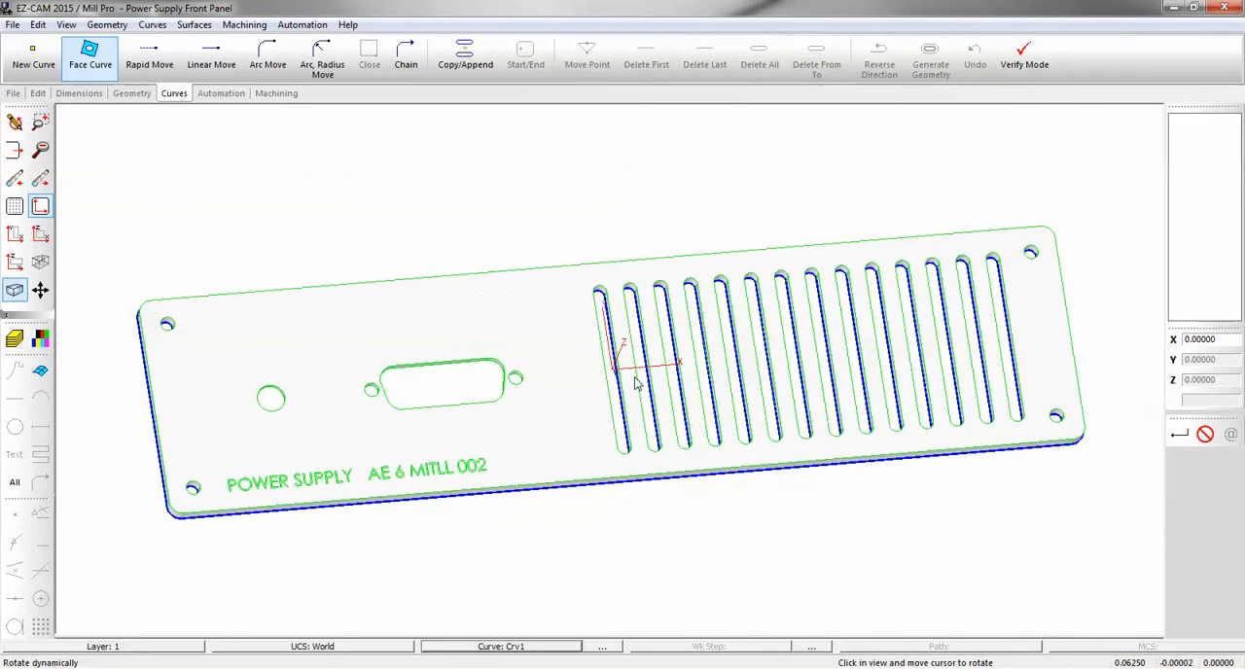
{"action": "left_click", "coordinate": [996, 336]}
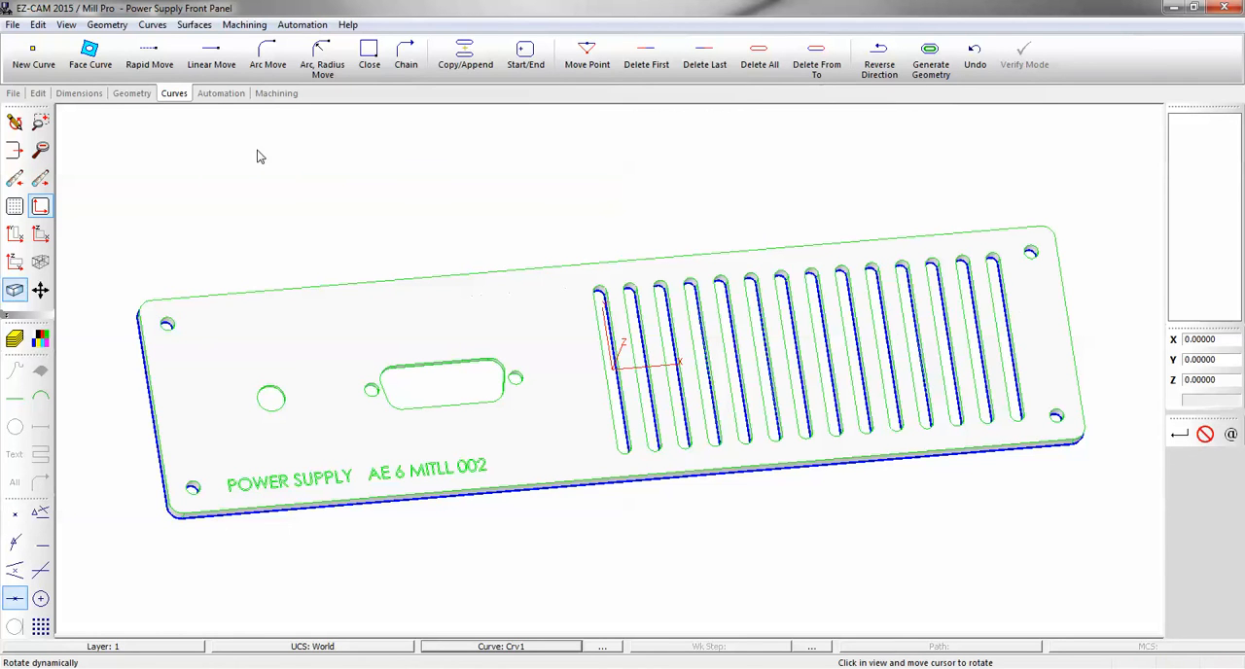
Make the curve of the ventilation slot nearest the connector cutout the current curve.
{"action": "left_click", "coordinate": [224, 93]}
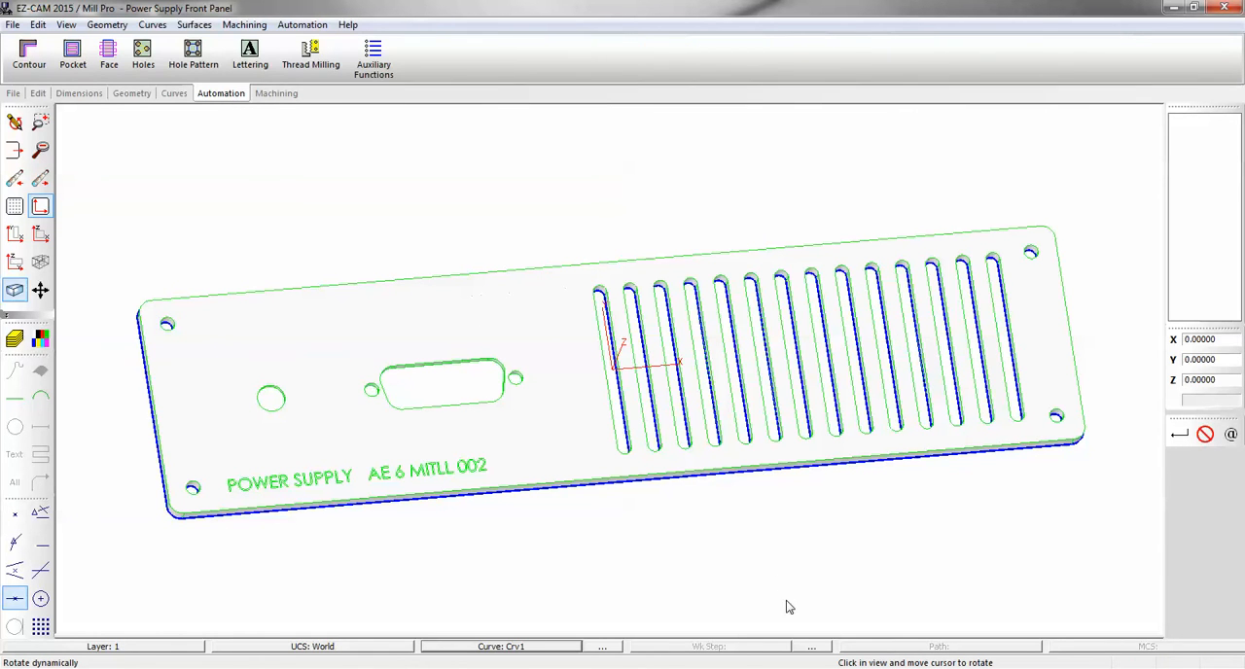
{"action": "left_click", "coordinate": [563, 646]}
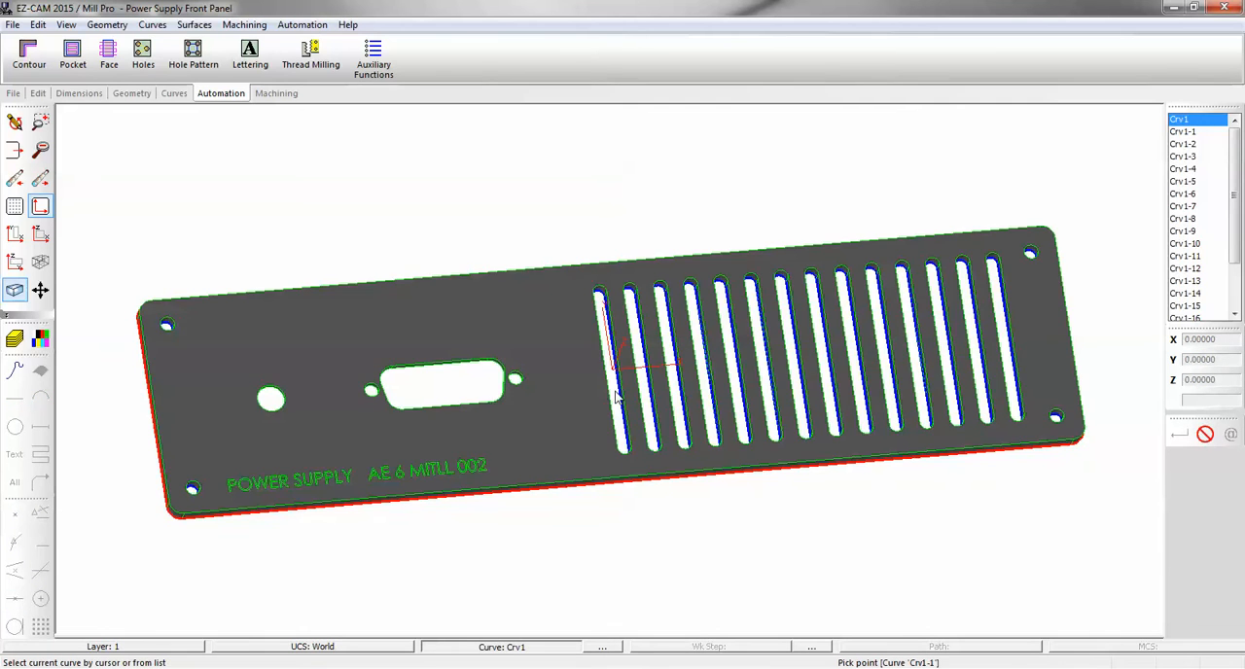
{"action": "left_click", "coordinate": [624, 399]}
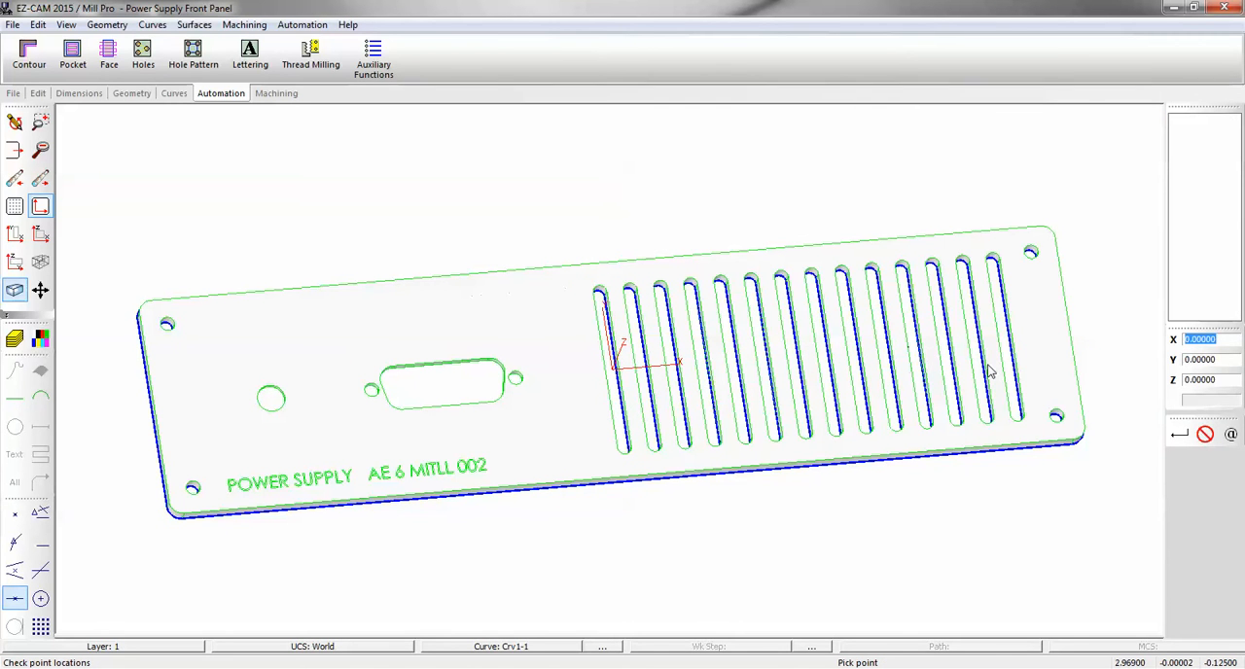
Create a Contour work step named "slots" for the current slot curve.
{"action": "left_click", "coordinate": [15, 234]}
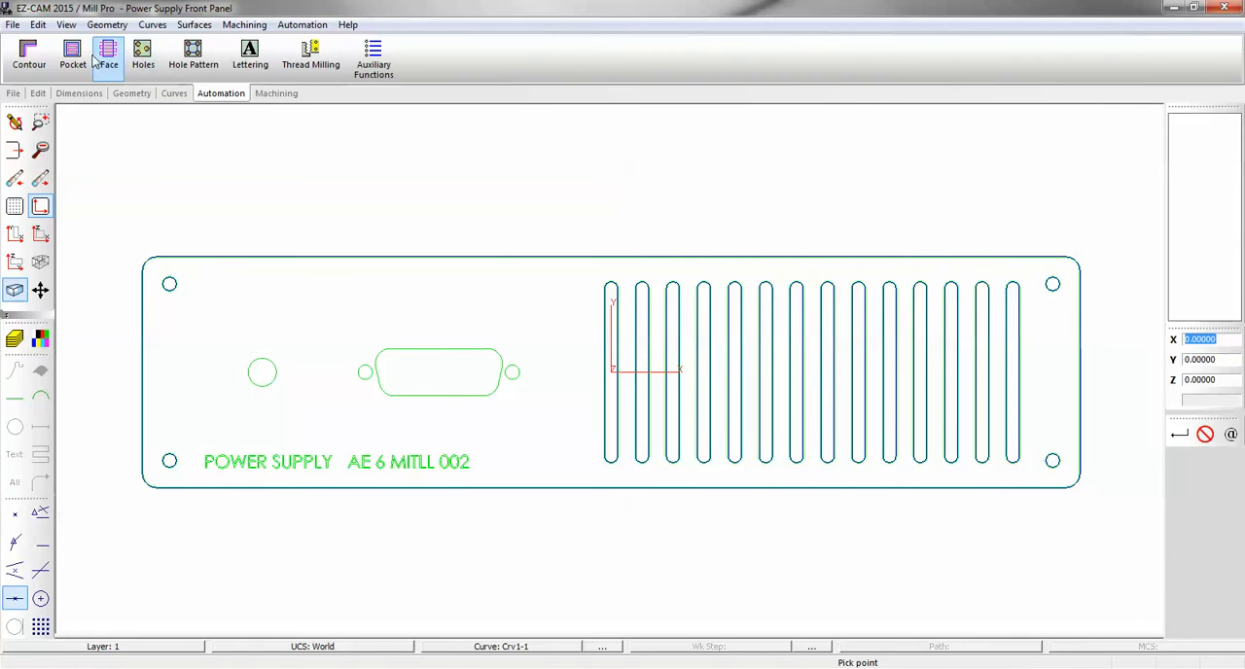
{"action": "left_click", "coordinate": [29, 54]}
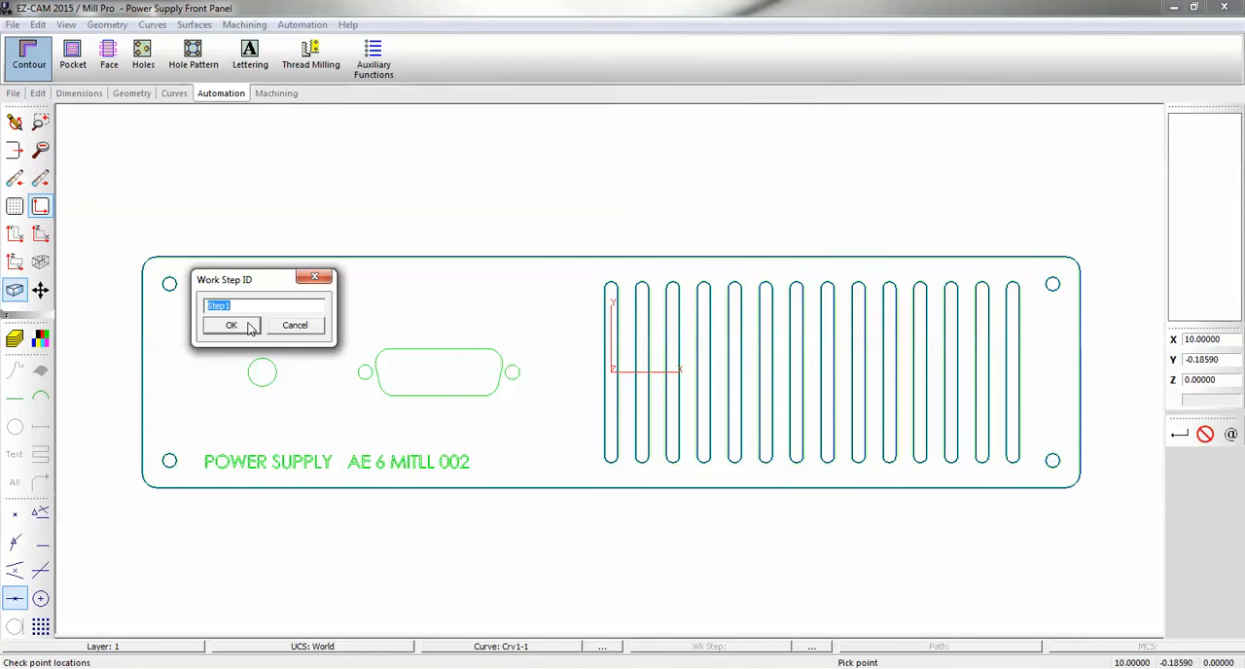
{"action": "type", "text": "slots"}
{"action": "key", "text": "Return"}
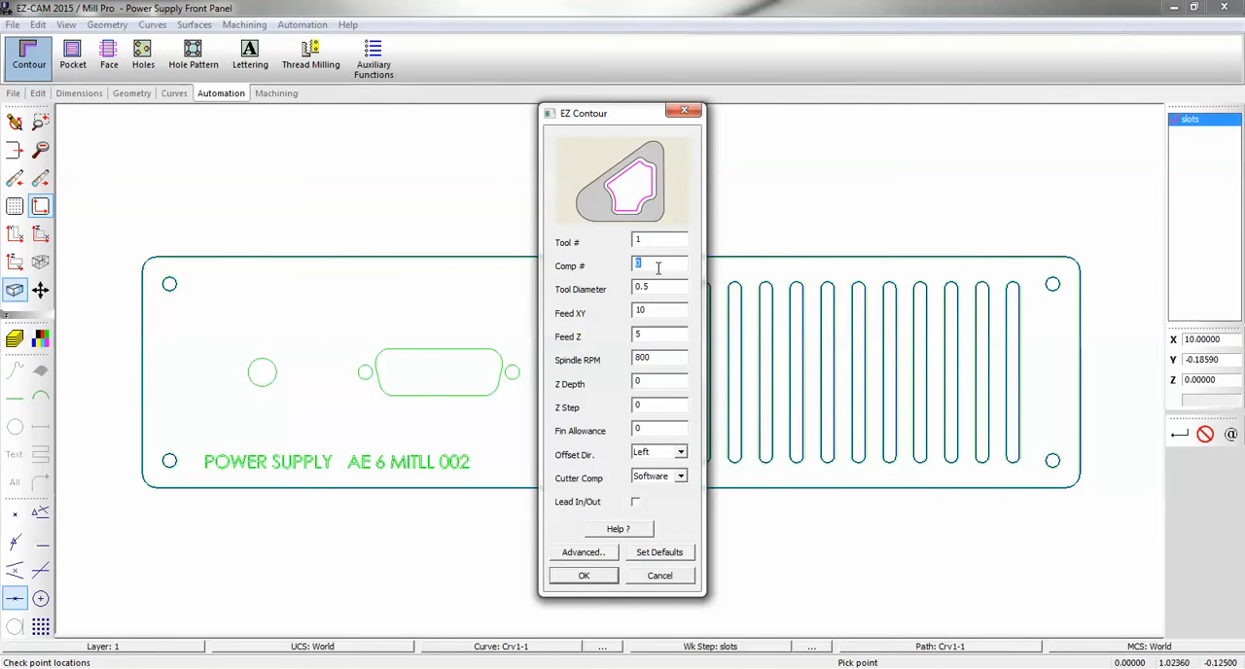
Set the contour's comp number to 1, tool diameter to 0.125 and offset direction to Left.
{"action": "type", "text": "1"}
{"action": "left_click", "coordinate": [644, 288]}
{"action": "left_click", "coordinate": [646, 287]}
{"action": "type", "text": "12"}
{"action": "left_click", "coordinate": [681, 453]}
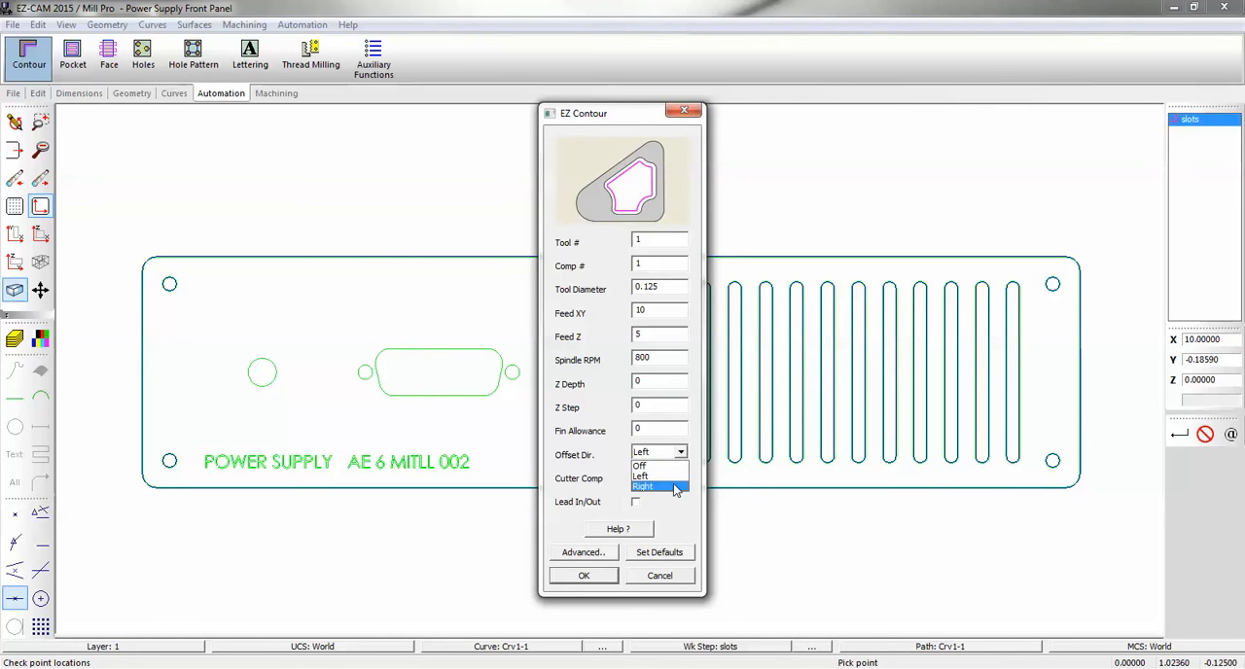
{"action": "left_click", "coordinate": [667, 476]}
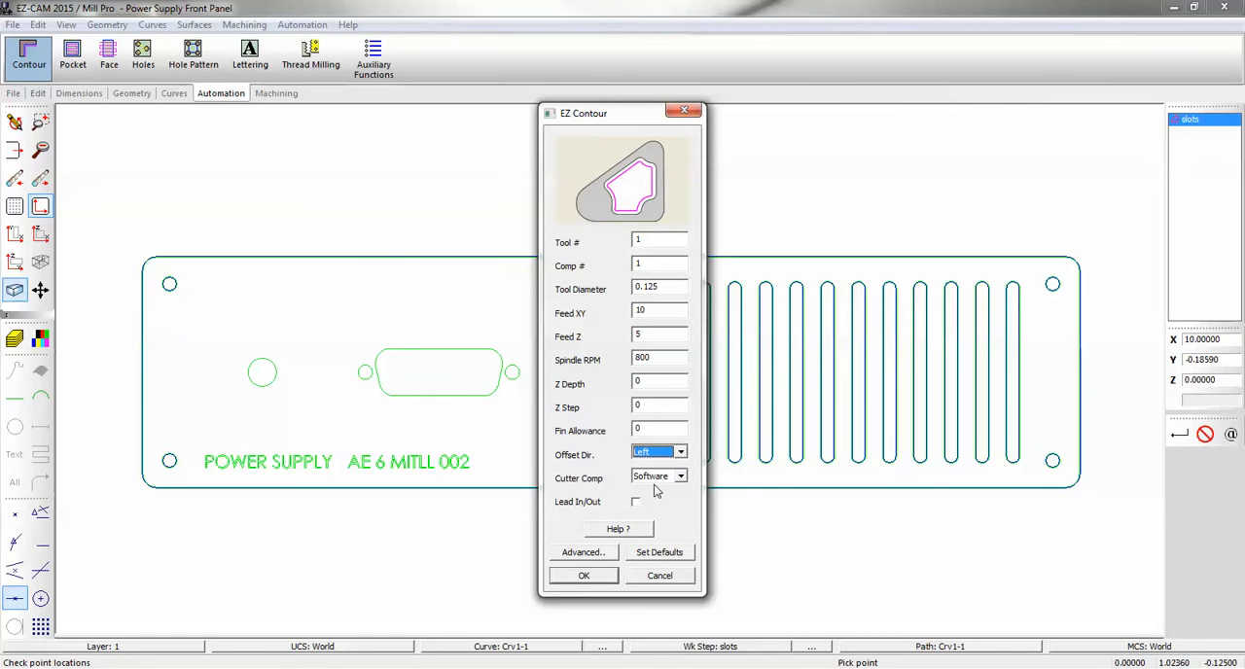
Set the cutting depth to 0.15 in the advanced data of the slots work step.
{"action": "left_click", "coordinate": [585, 553]}
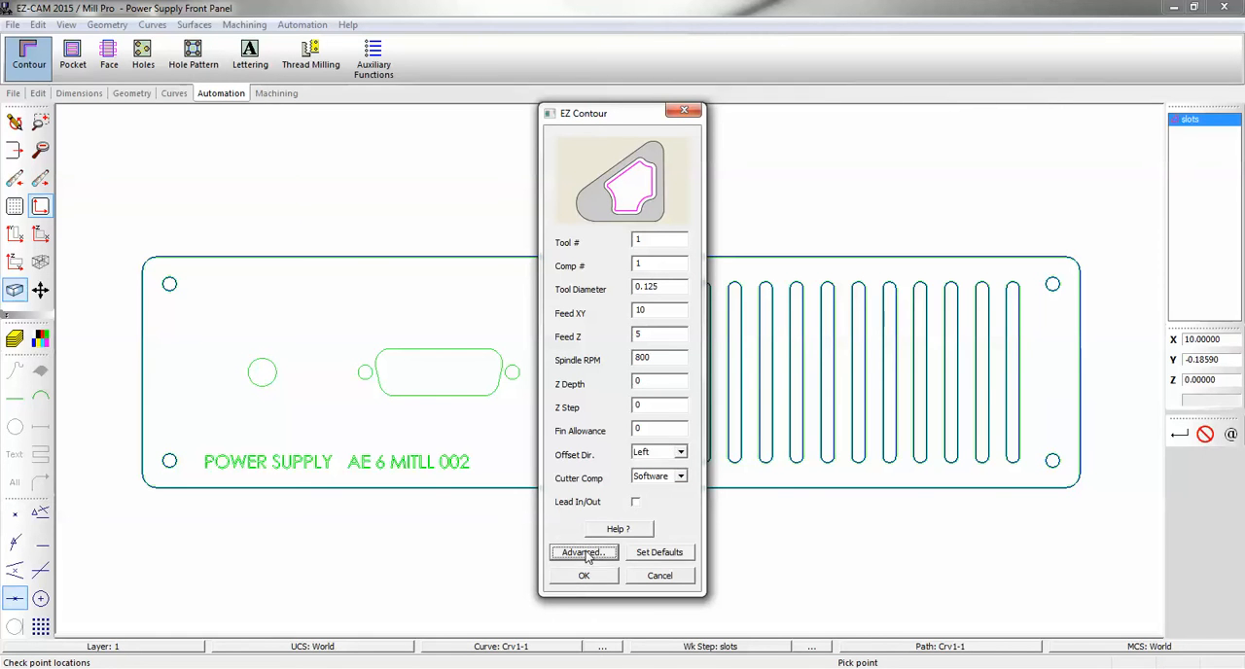
{"action": "left_click_drag", "start_coordinate": [709, 110], "coordinate": [447, 59]}
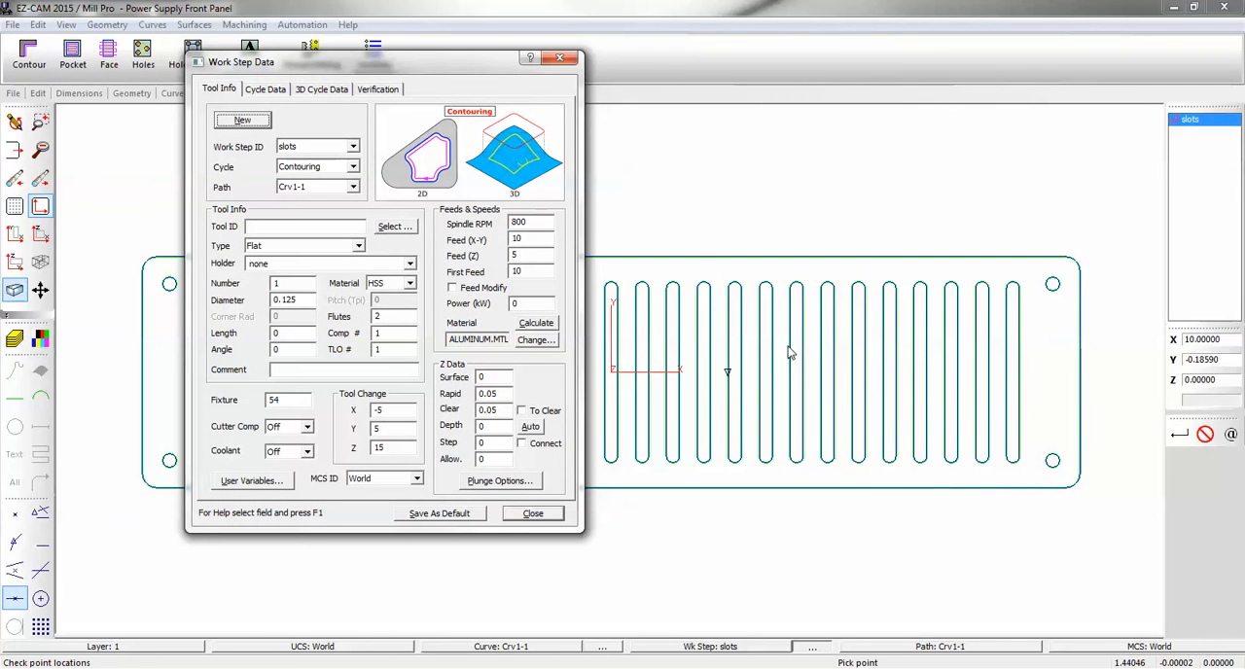
{"action": "left_click", "coordinate": [530, 427]}
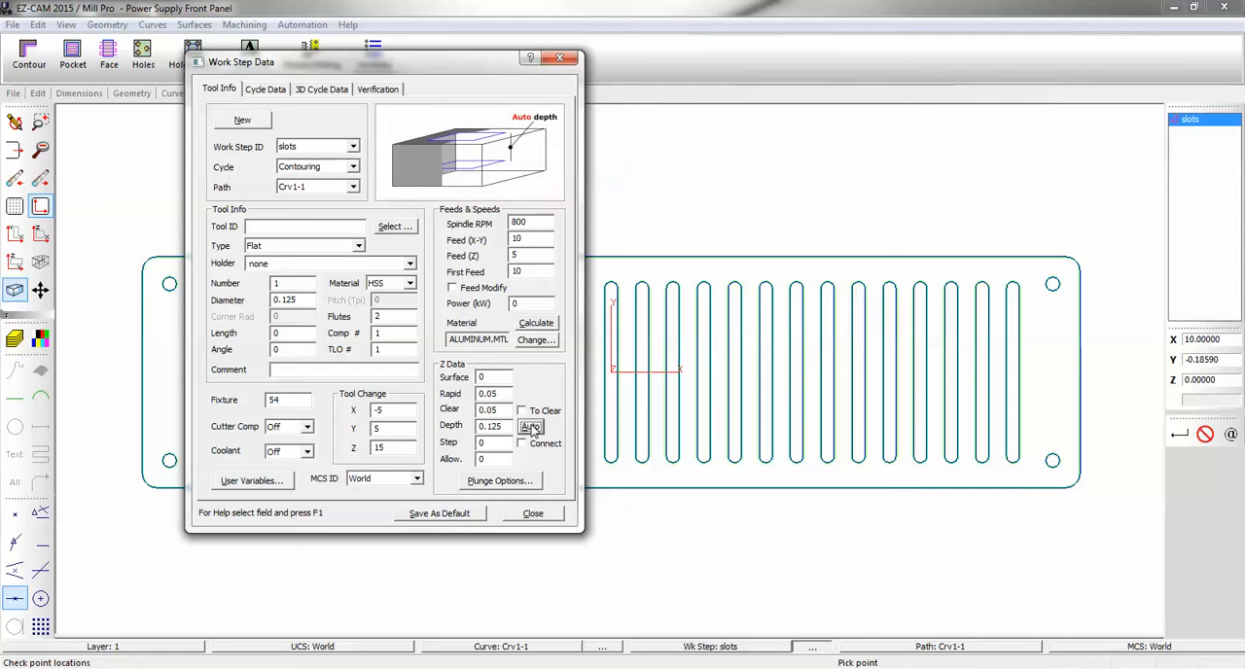
{"action": "left_click", "coordinate": [501, 426]}
{"action": "key", "text": "BackSpace"}
{"action": "key", "text": "BackSpace"}
{"action": "type", "text": "5"}
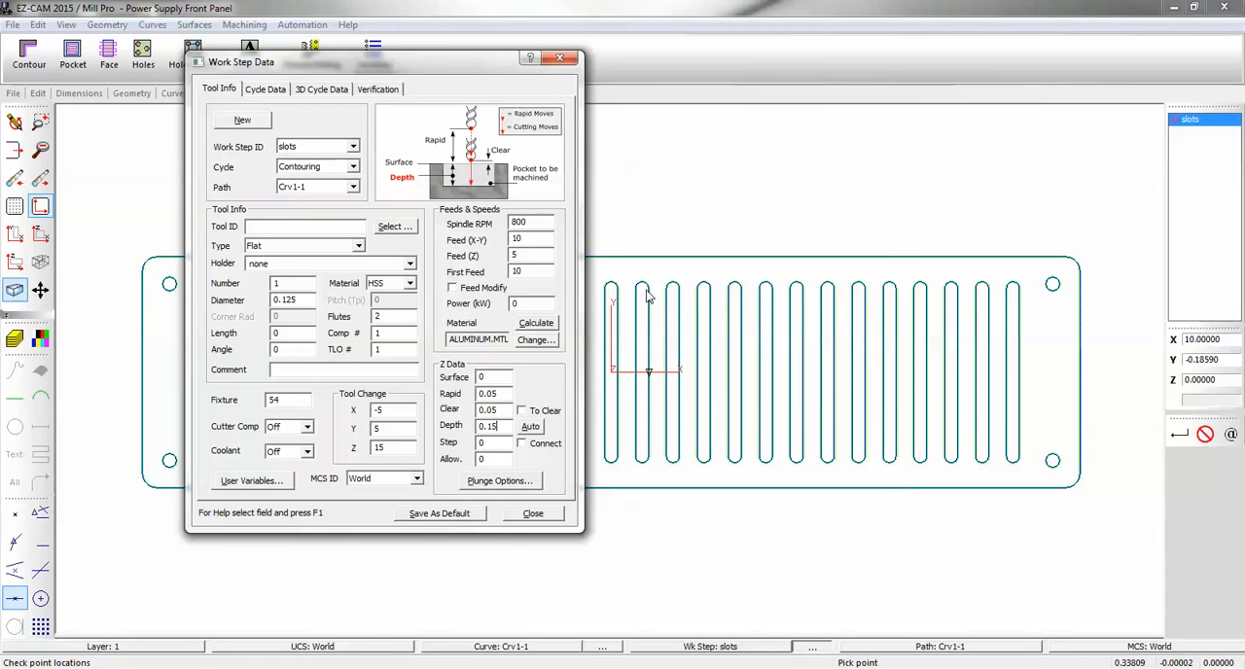
Give the slots work step a Straight plunge with a plunge distance of 0.25.
{"action": "left_click", "coordinate": [500, 482]}
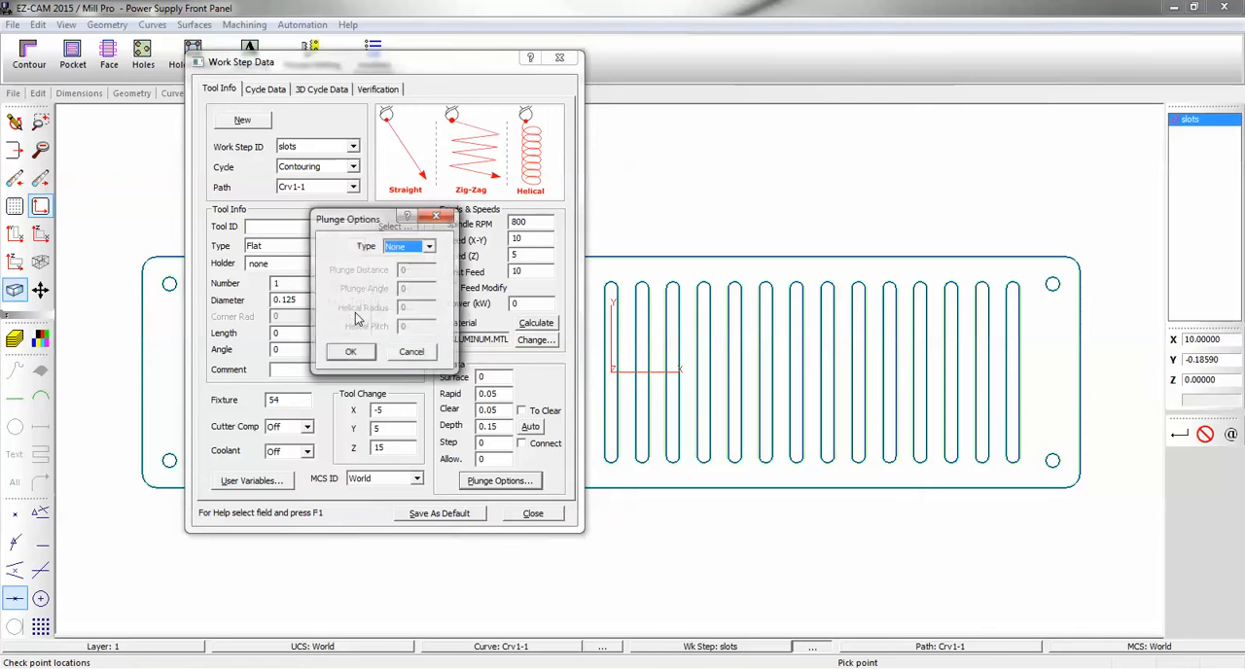
{"action": "left_click", "coordinate": [429, 247]}
{"action": "left_click", "coordinate": [420, 268]}
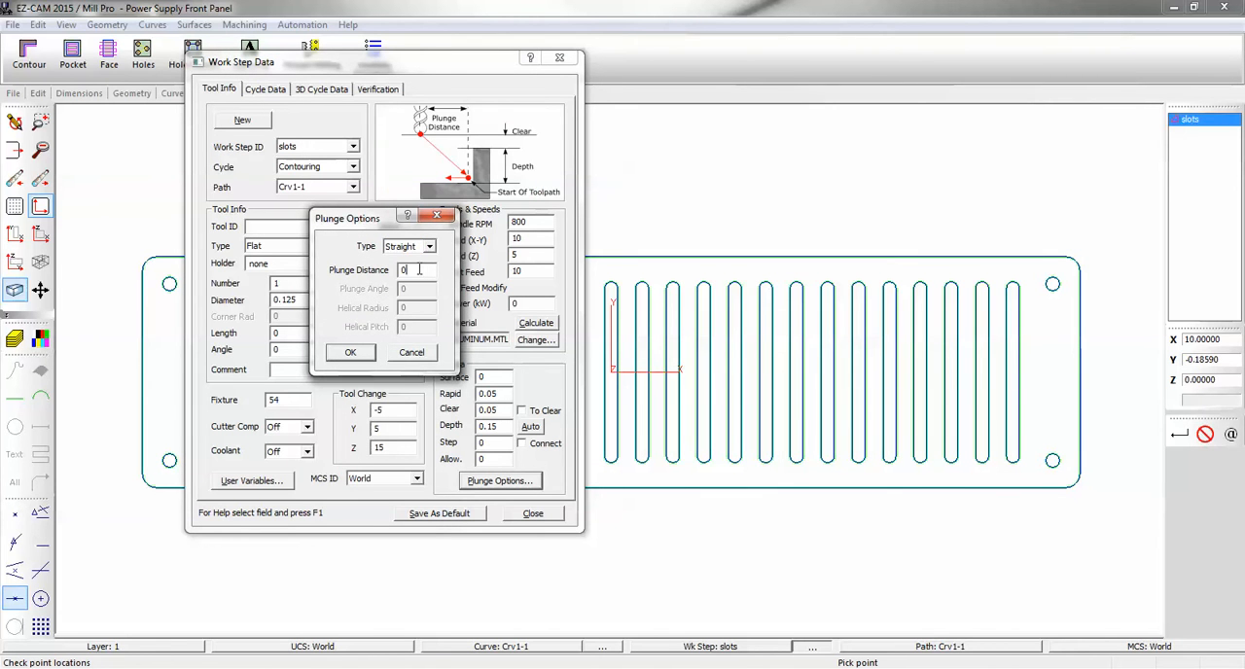
{"action": "type", "text": ".25"}
{"action": "left_click", "coordinate": [352, 354]}
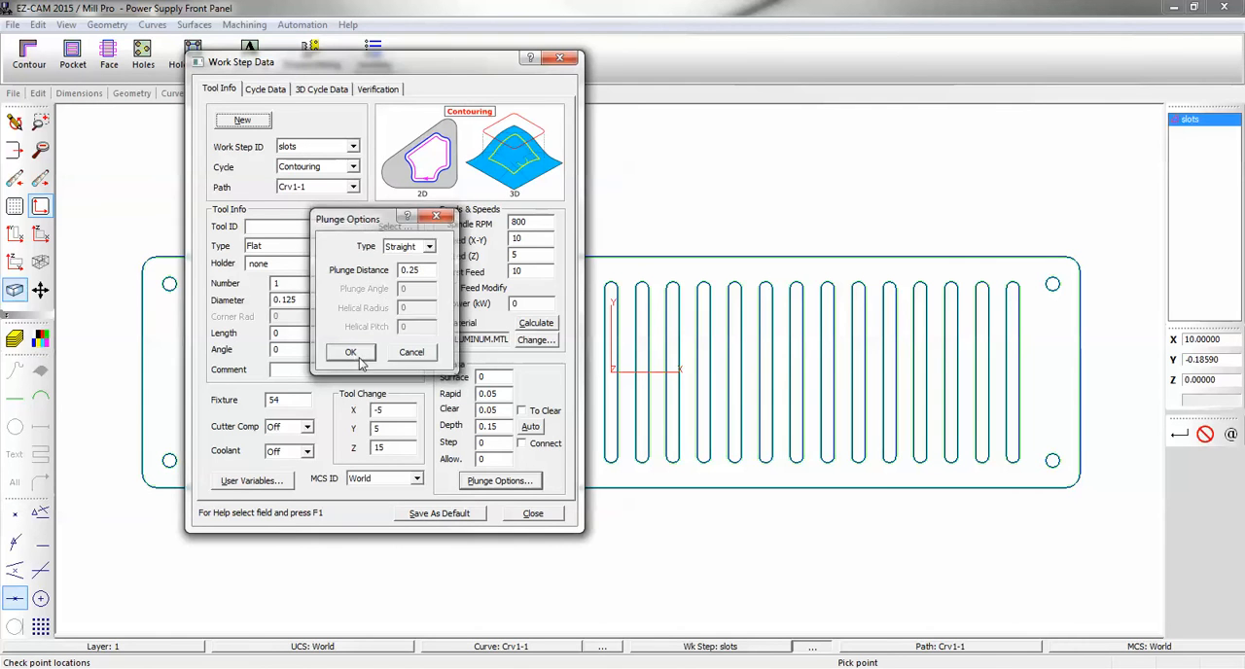
{"action": "left_click", "coordinate": [533, 513]}
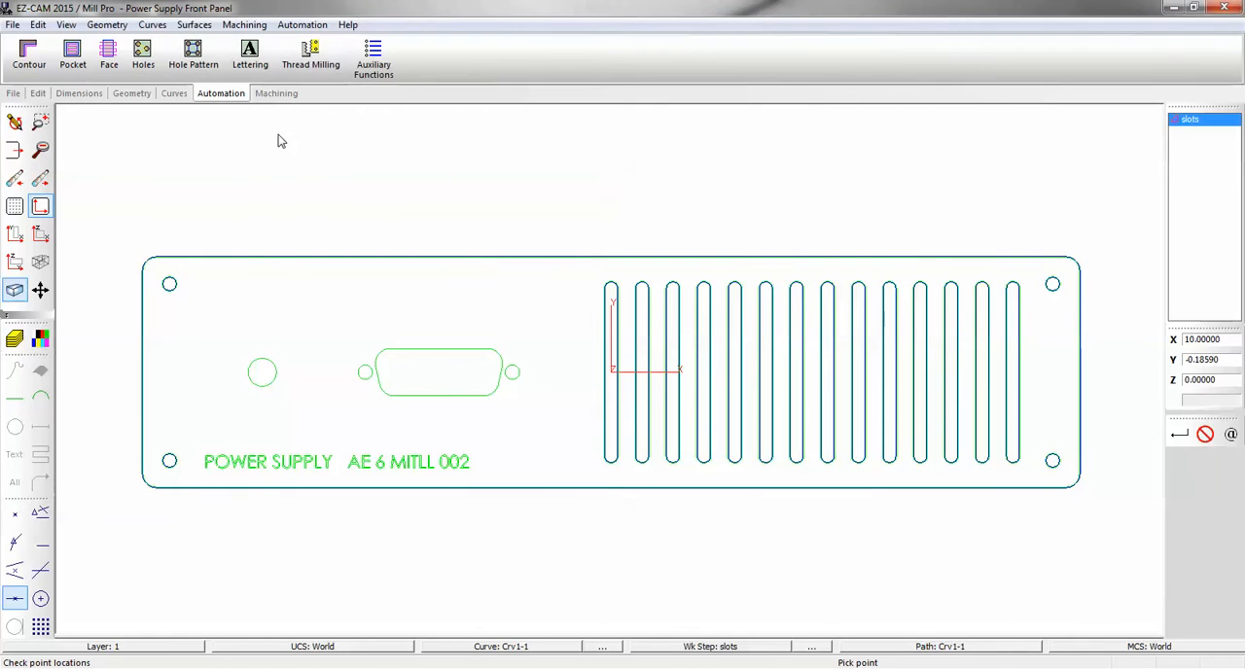
Add the remaining ventilation slot curves to the machining of the slots work step.
{"action": "left_click", "coordinate": [276, 94]}
{"action": "left_click", "coordinate": [218, 58]}
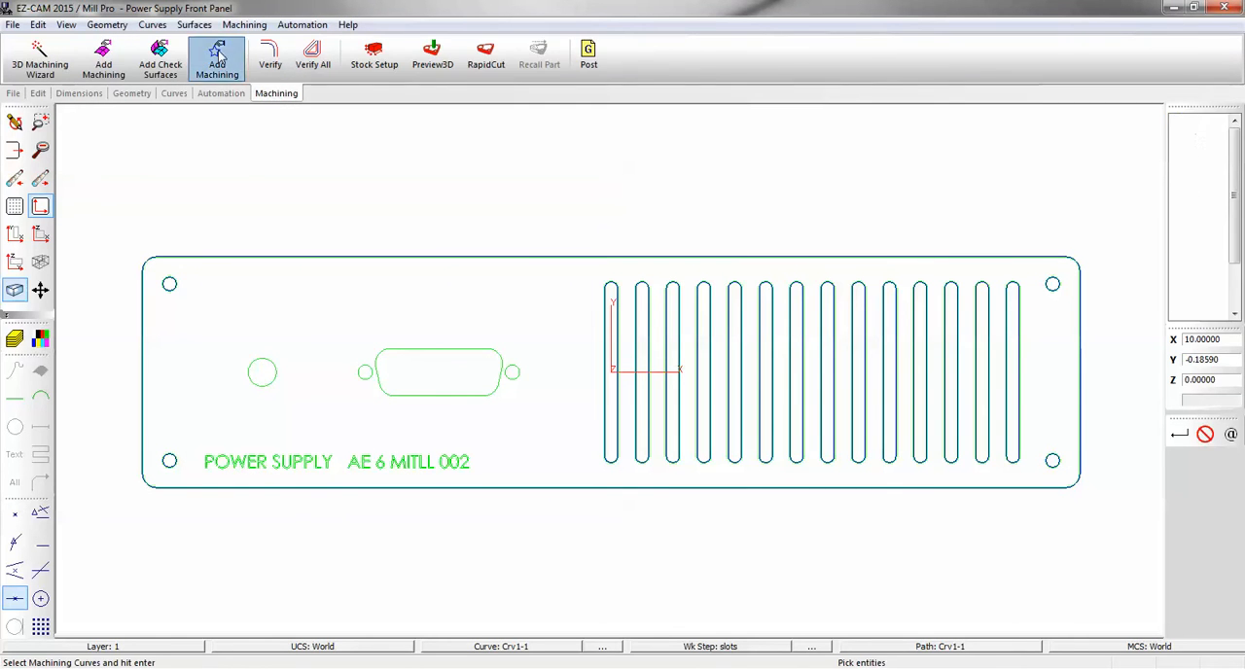
{"action": "left_click_drag", "start_coordinate": [631, 268], "coordinate": [1029, 476]}
{"action": "key", "text": "Return"}
Verify the slots toolpath and examine its plunge and rapid moves between the slots up close.
{"action": "left_click", "coordinate": [272, 62]}
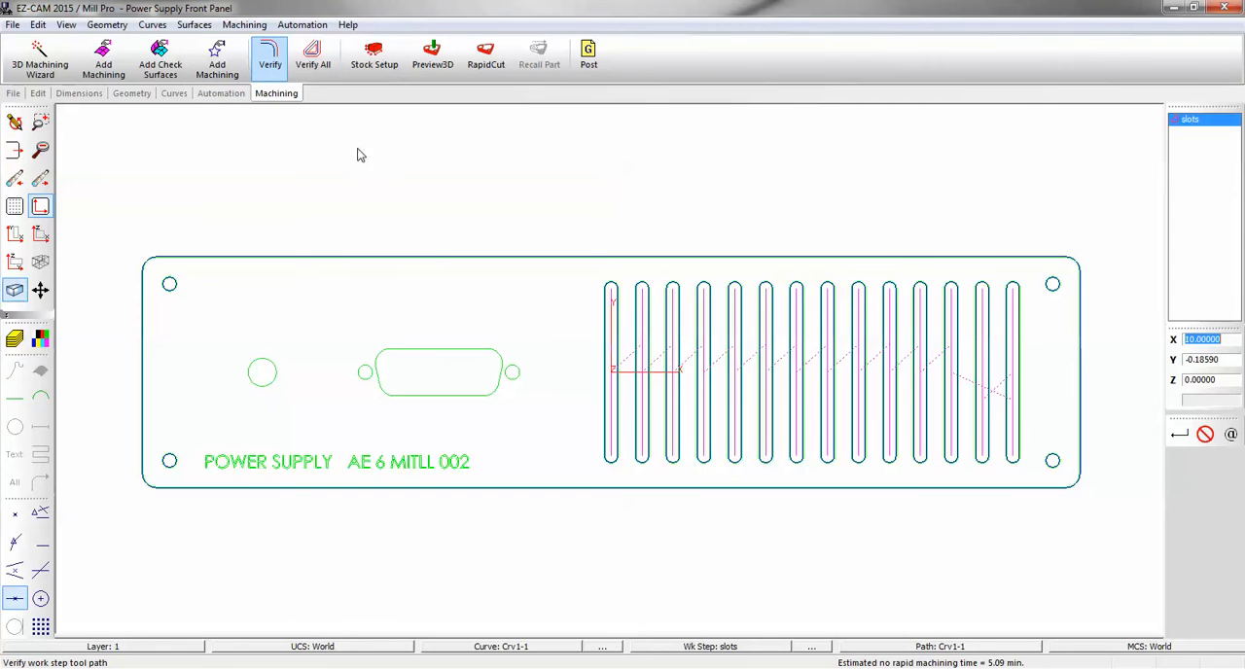
{"action": "middle_click_drag", "start_coordinate": [539, 328], "coordinate": [535, 207]}
{"action": "middle_click_drag", "start_coordinate": [503, 447], "coordinate": [718, 550]}
{"action": "middle_click_drag", "start_coordinate": [564, 283], "coordinate": [525, 225]}
{"action": "scroll", "coordinate": [619, 355], "scroll_direction": "up", "scroll_amount": 5}
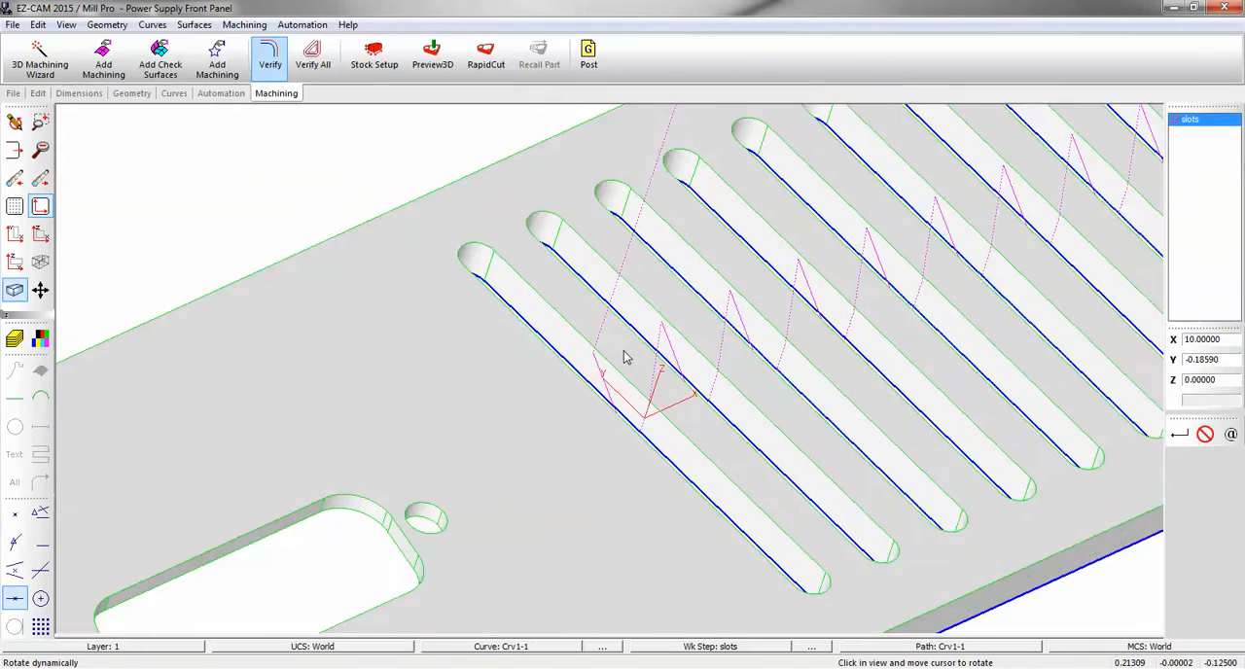
{"action": "scroll", "coordinate": [624, 356], "scroll_direction": "up", "scroll_amount": 5}
{"action": "key", "text": "Escape"}
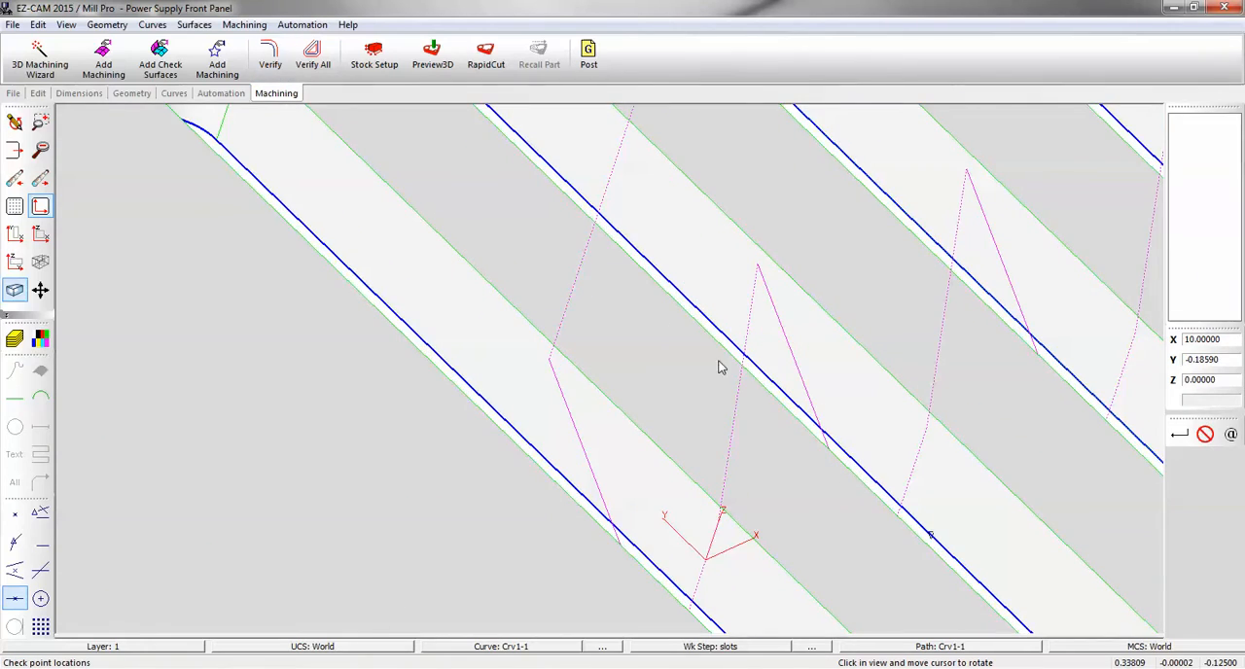
Set the depth step of the slots work step to 0.035 in its work step data.
{"action": "scroll", "coordinate": [720, 367], "scroll_direction": "down", "scroll_amount": 10}
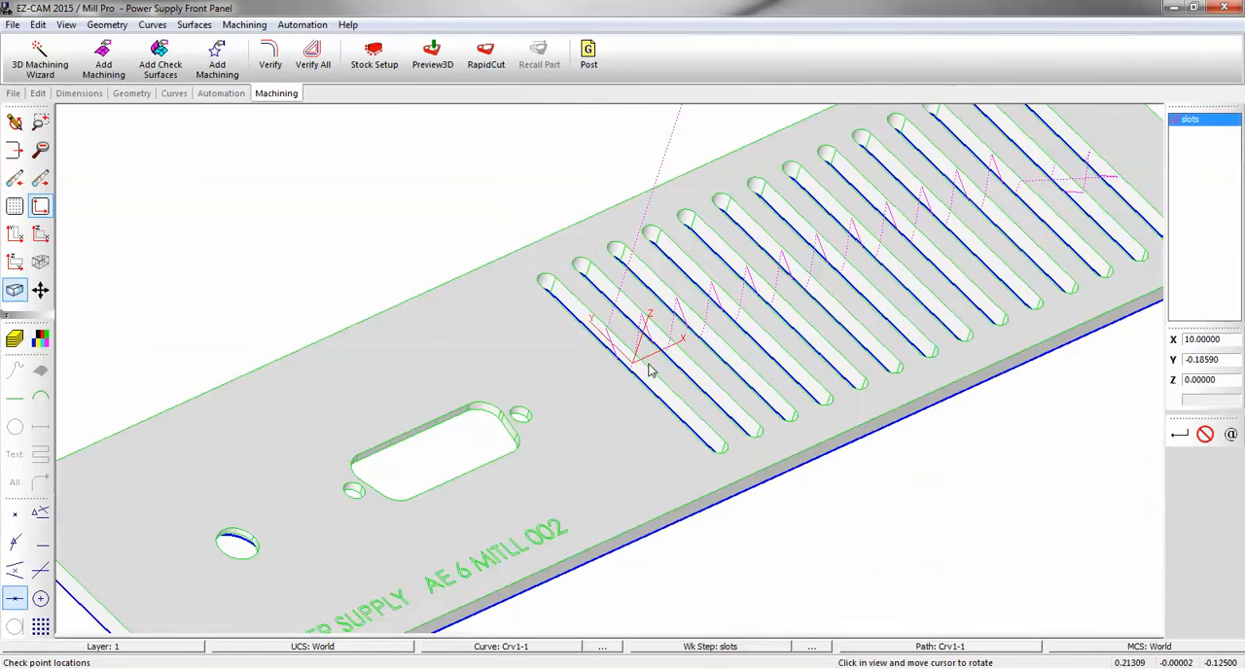
{"action": "middle_click_drag", "start_coordinate": [562, 426], "coordinate": [521, 439]}
{"action": "double_click", "coordinate": [1182, 121]}
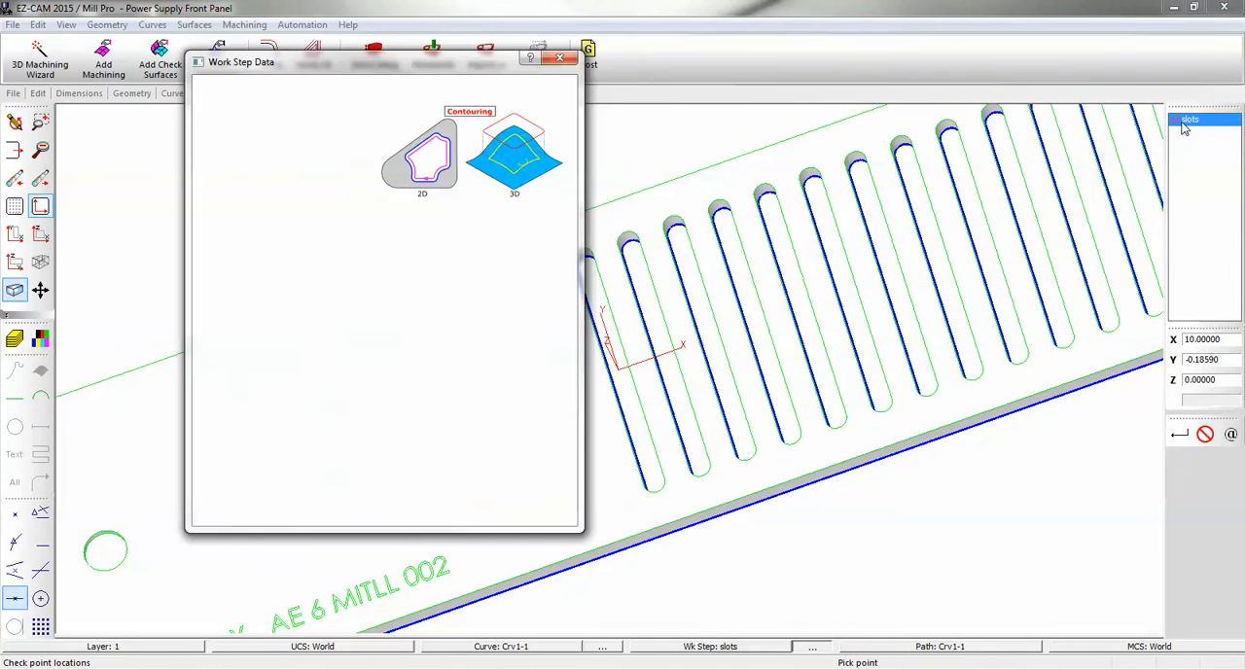
{"action": "left_click", "coordinate": [496, 444]}
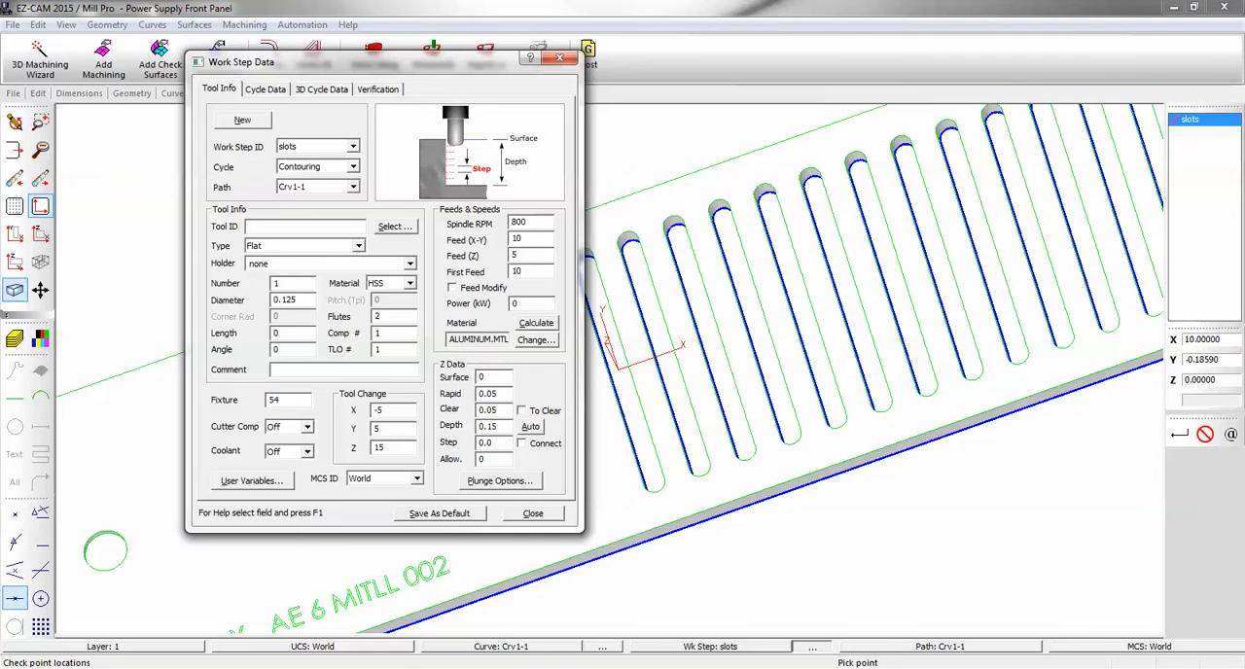
{"action": "left_click", "coordinate": [533, 513]}
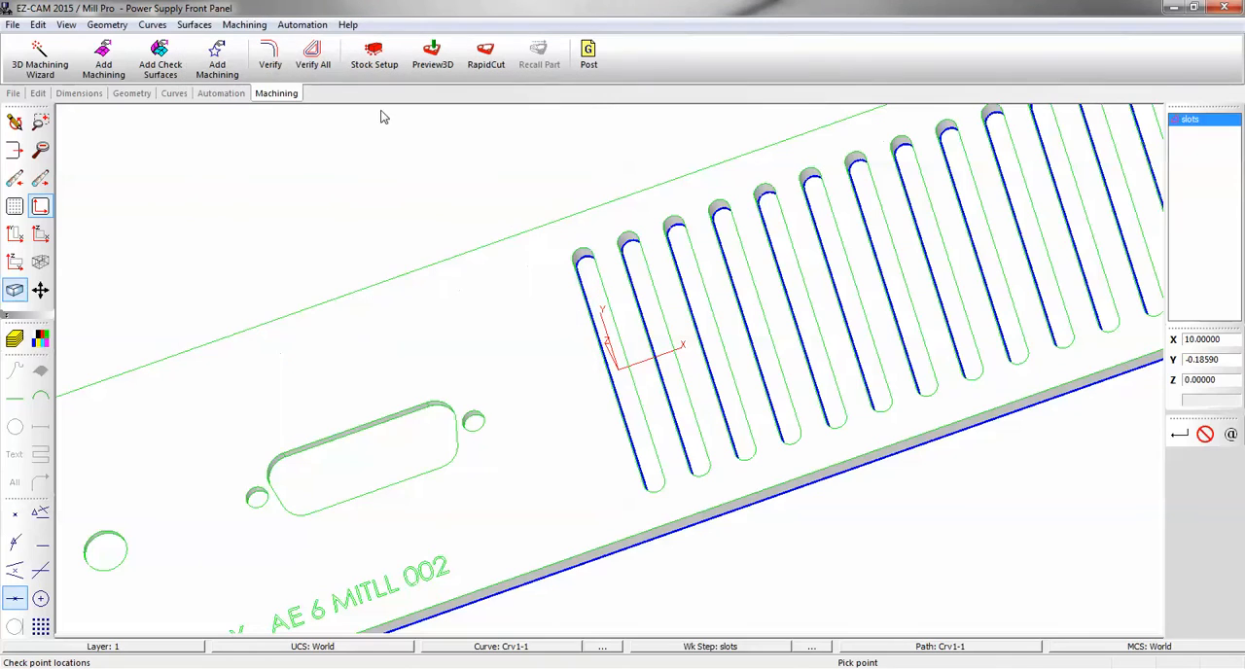
Verify the slots toolpath and examine the stepped depth passes inside the ventilation slots.
{"action": "left_click", "coordinate": [282, 76]}
{"action": "middle_click_drag", "start_coordinate": [692, 387], "coordinate": [667, 360]}
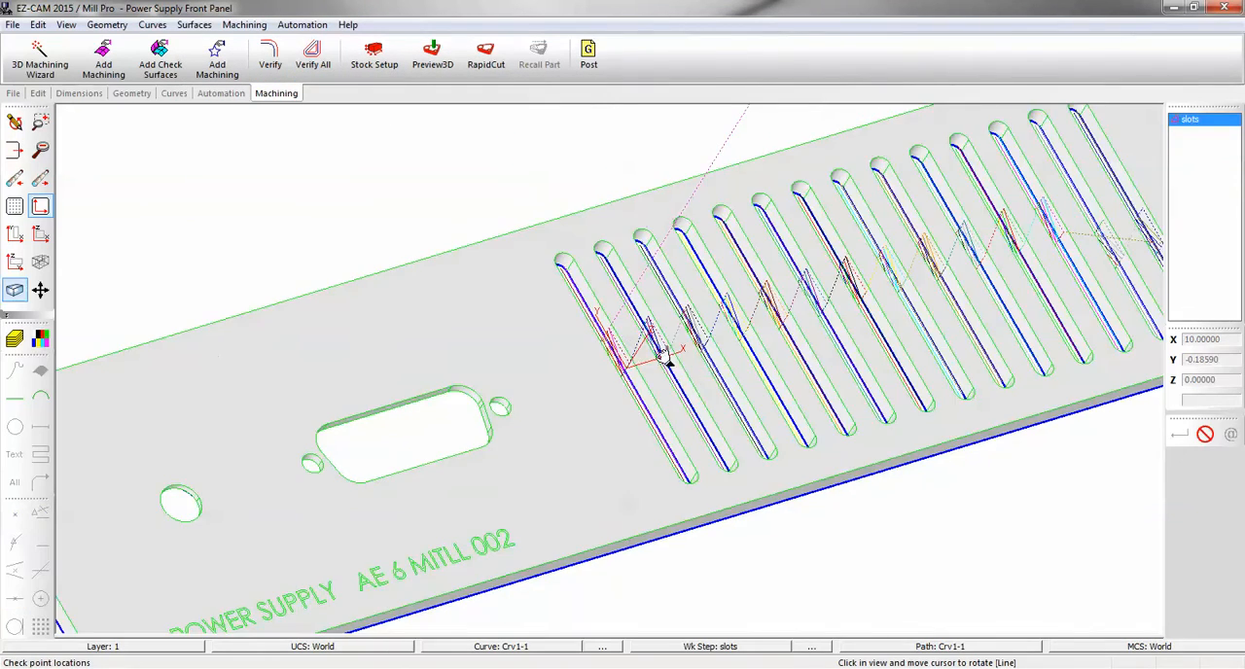
{"action": "scroll", "coordinate": [611, 343], "scroll_direction": "up", "scroll_amount": 4}
{"action": "middle_click_drag", "start_coordinate": [575, 375], "coordinate": [565, 380]}
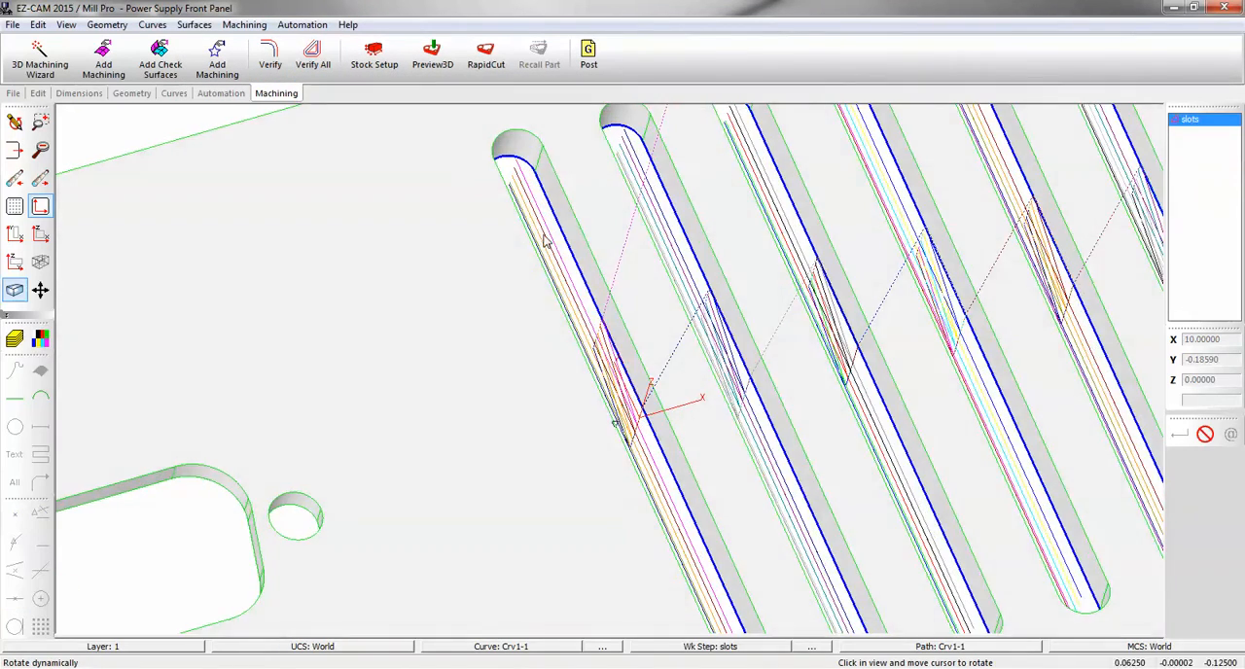
{"action": "scroll", "coordinate": [536, 327], "scroll_direction": "down", "scroll_amount": 6}
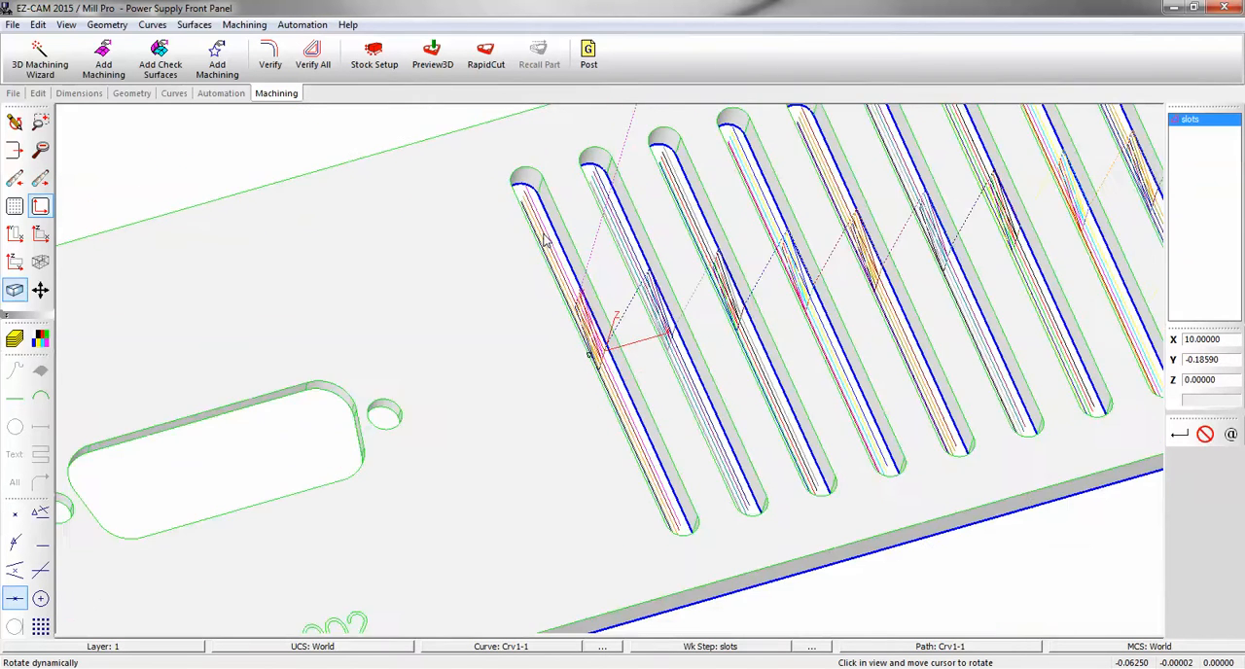
{"action": "scroll", "coordinate": [555, 251], "scroll_direction": "up", "scroll_amount": 1}
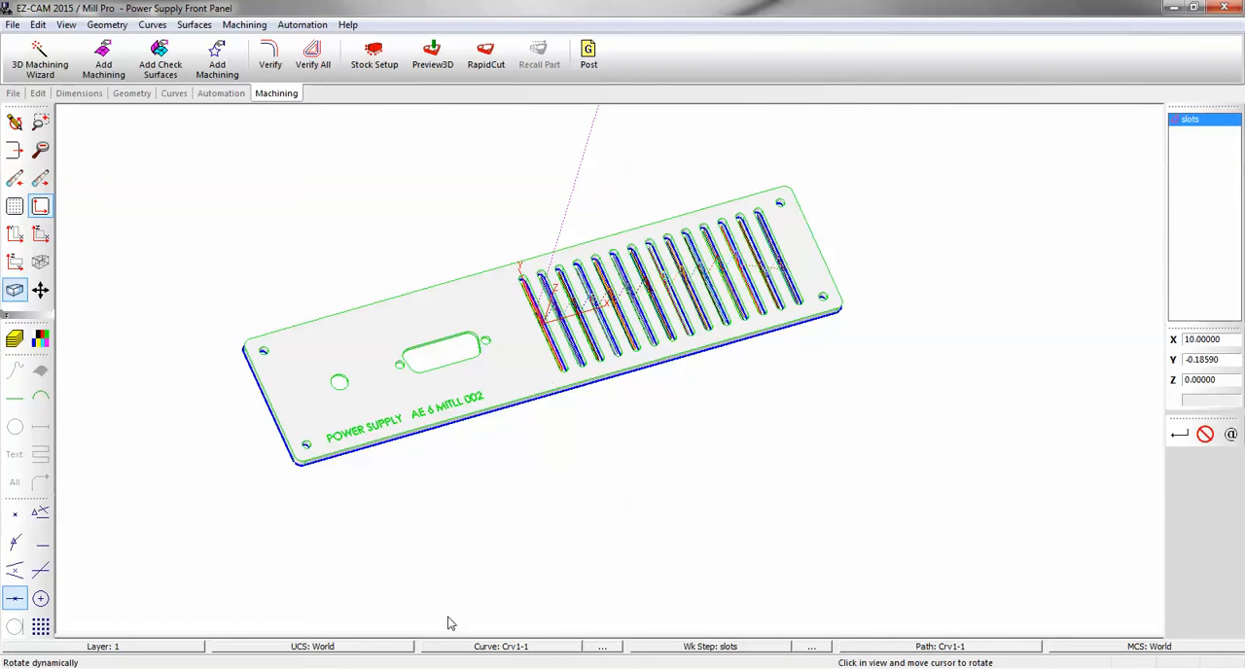
Make the panel's outer boundary curve current and create a contour work step for it named outside.
{"action": "left_click", "coordinate": [465, 647]}
{"action": "left_click", "coordinate": [425, 438]}
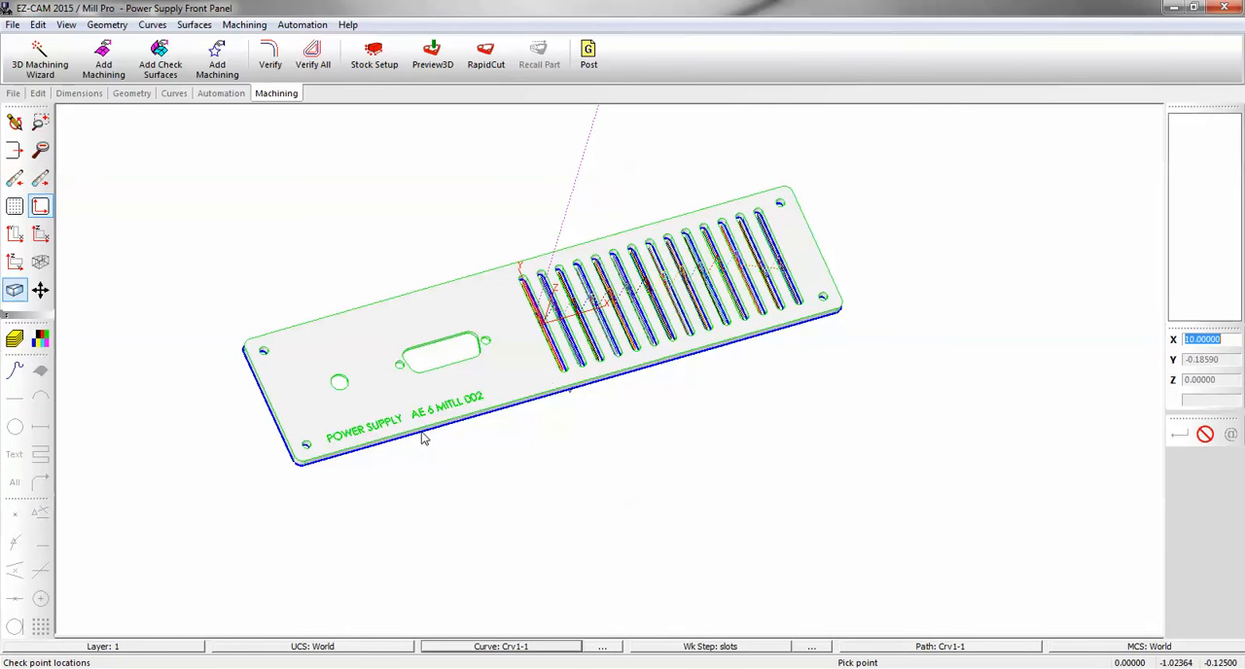
{"action": "left_click", "coordinate": [216, 94]}
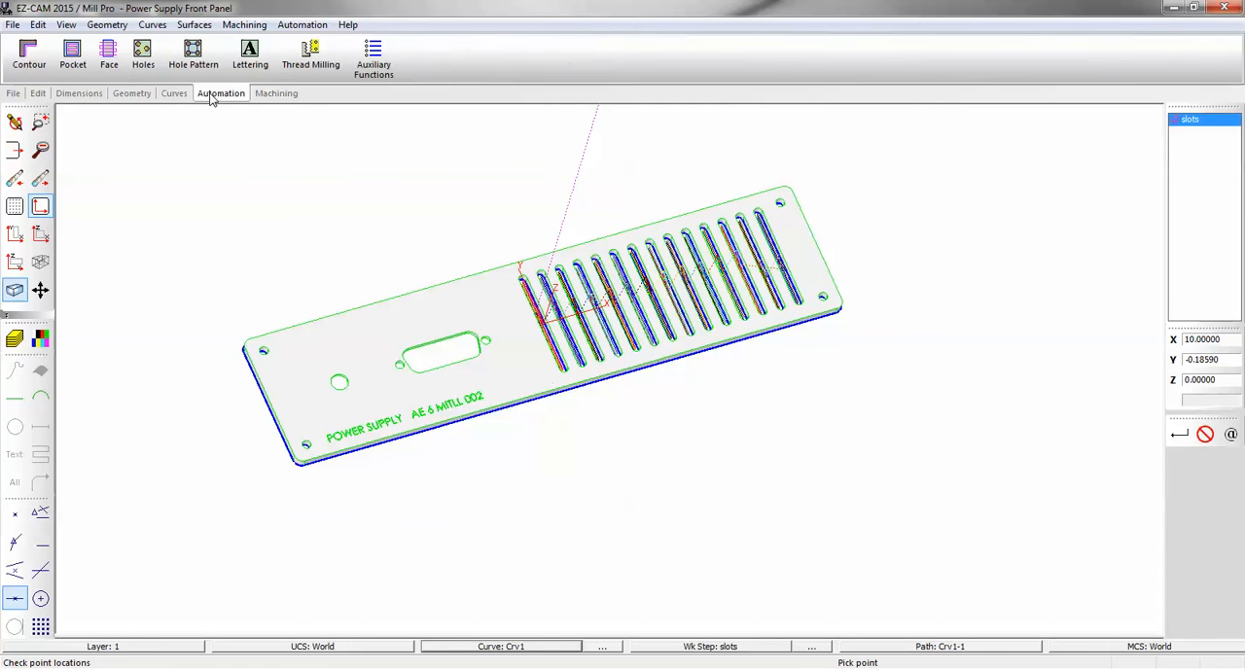
{"action": "left_click", "coordinate": [28, 55]}
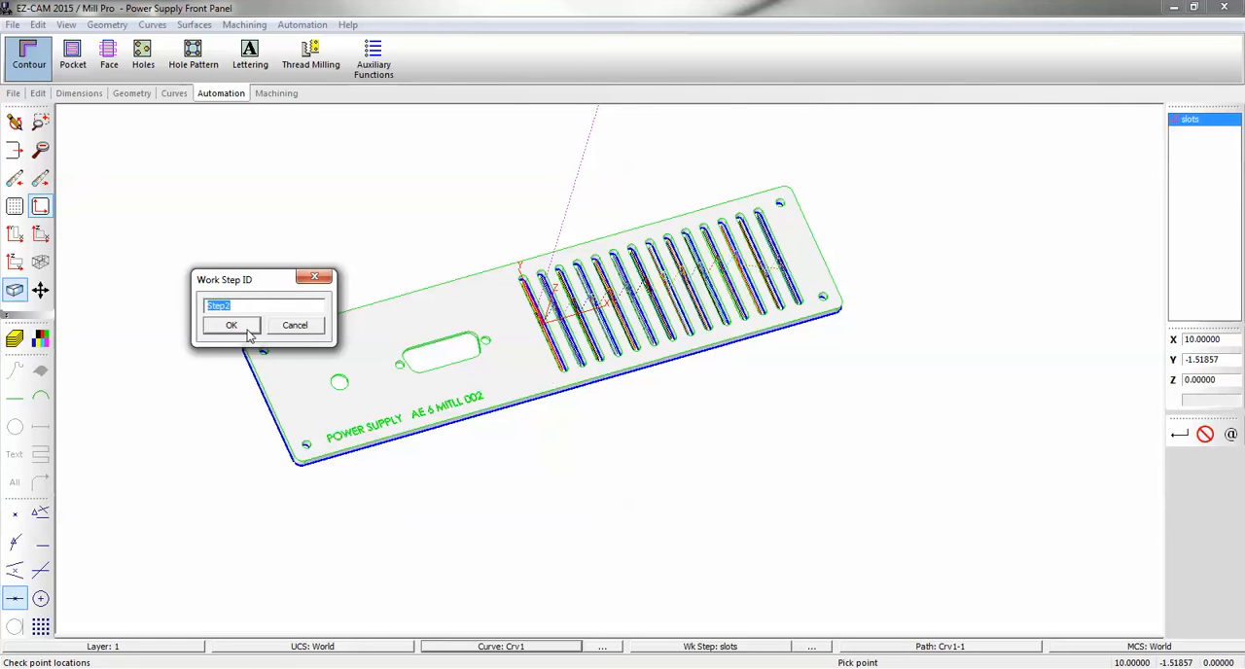
{"action": "type", "text": "outl"}
{"action": "type", "text": "ide"}
{"action": "left_click", "coordinate": [232, 325]}
Assign tool 2 with a 0.5 diameter and Carbide material to the outside work step, and calculate its feeds and speeds.
{"action": "type", "text": "2"}
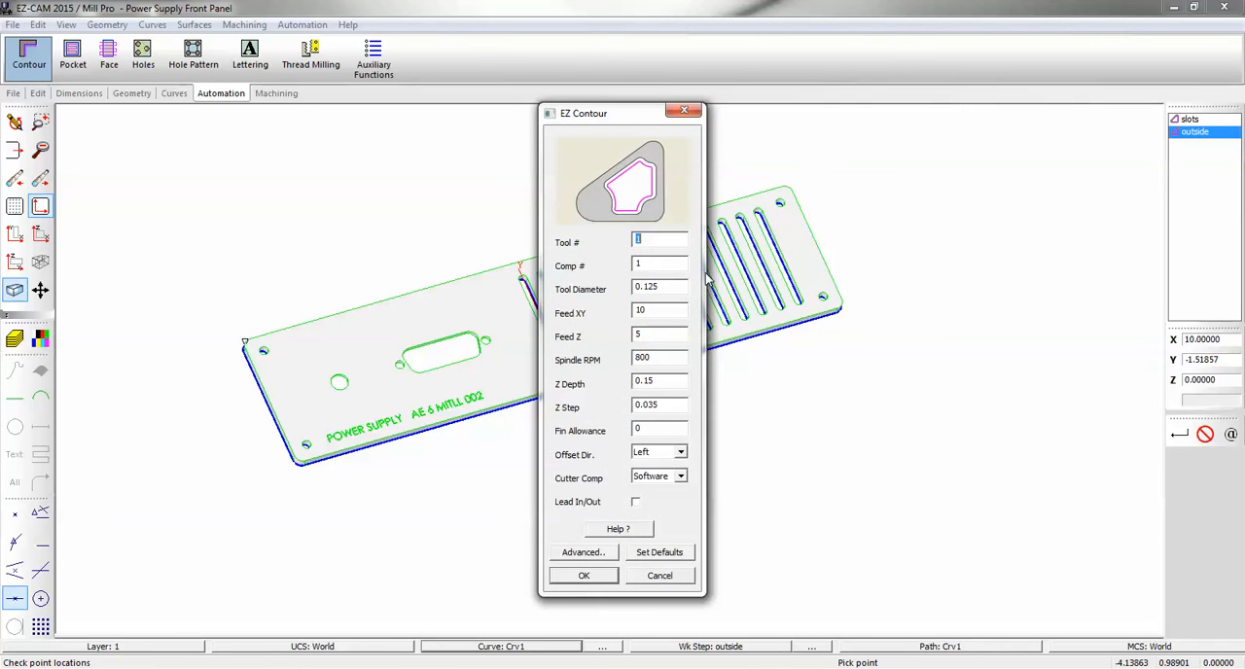
{"action": "left_click_drag", "start_coordinate": [659, 287], "coordinate": [644, 287]}
{"action": "left_click", "coordinate": [584, 553]}
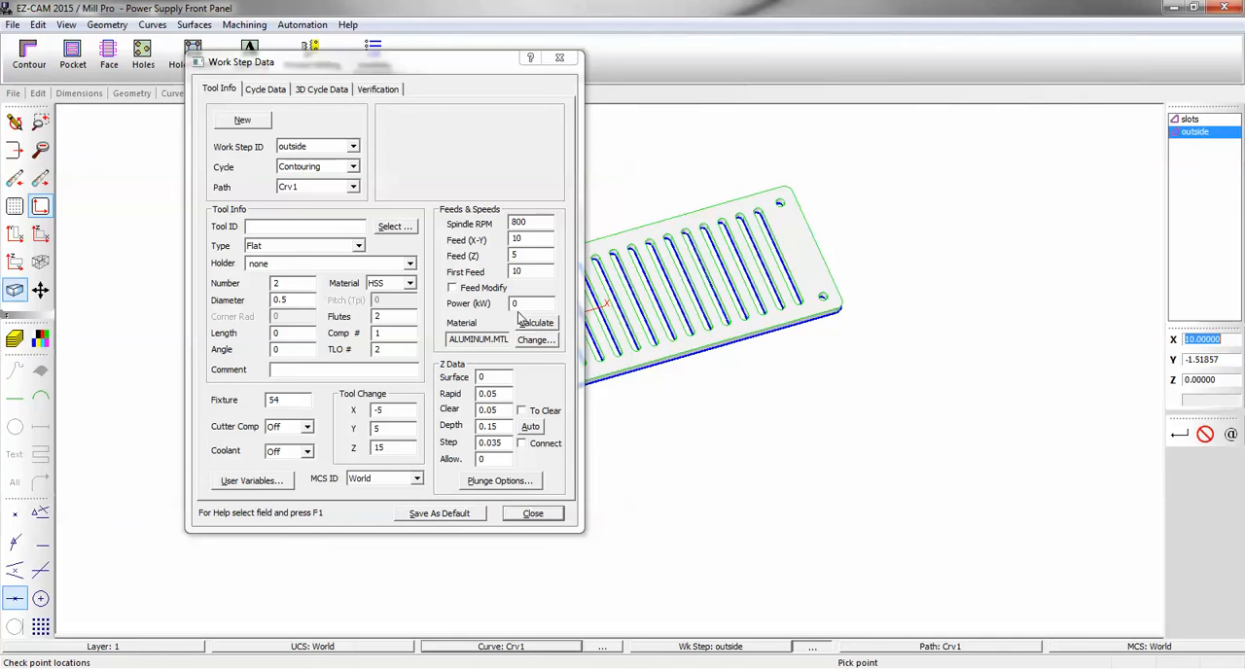
{"action": "left_click", "coordinate": [409, 283]}
{"action": "left_click", "coordinate": [409, 308]}
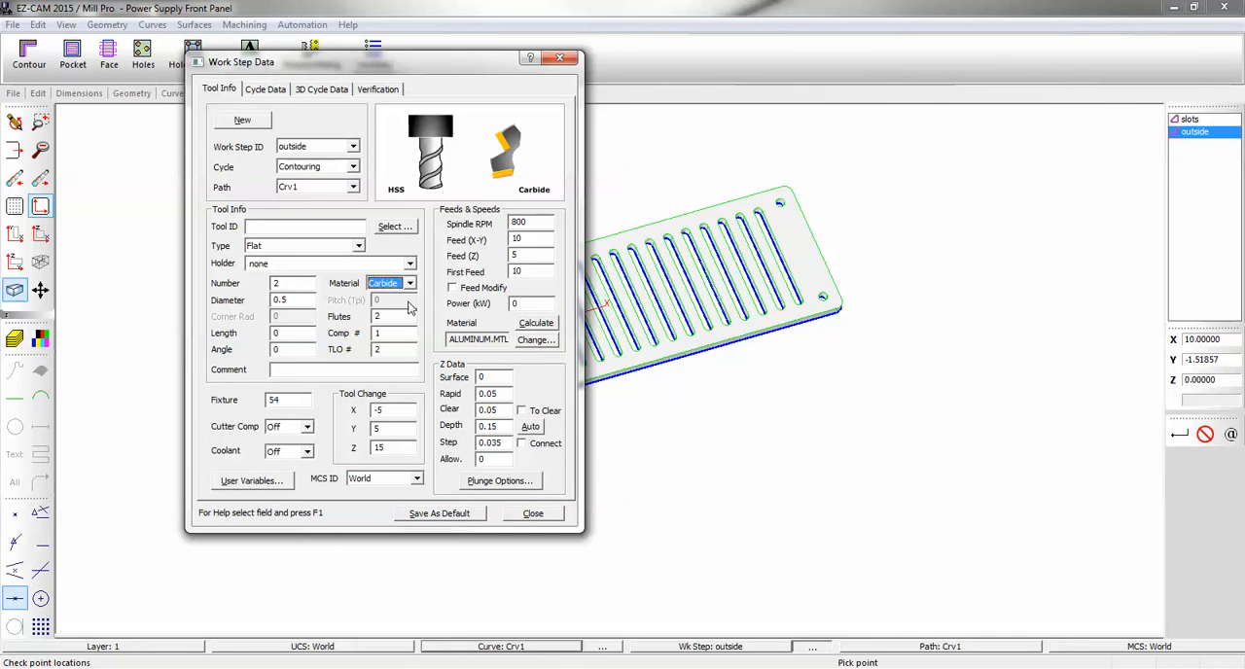
{"action": "left_click", "coordinate": [537, 324]}
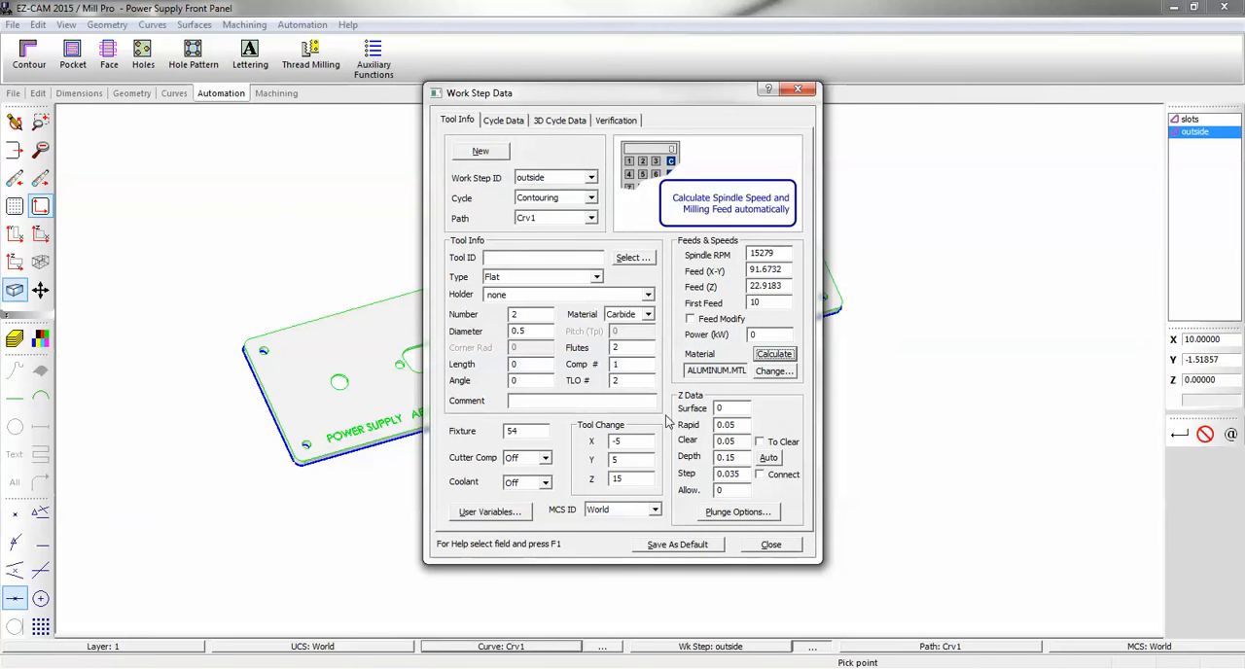
Set the depth step of the outside work step to 0 and close its work step data.
{"action": "left_click", "coordinate": [727, 473]}
{"action": "type", "text": "0"}
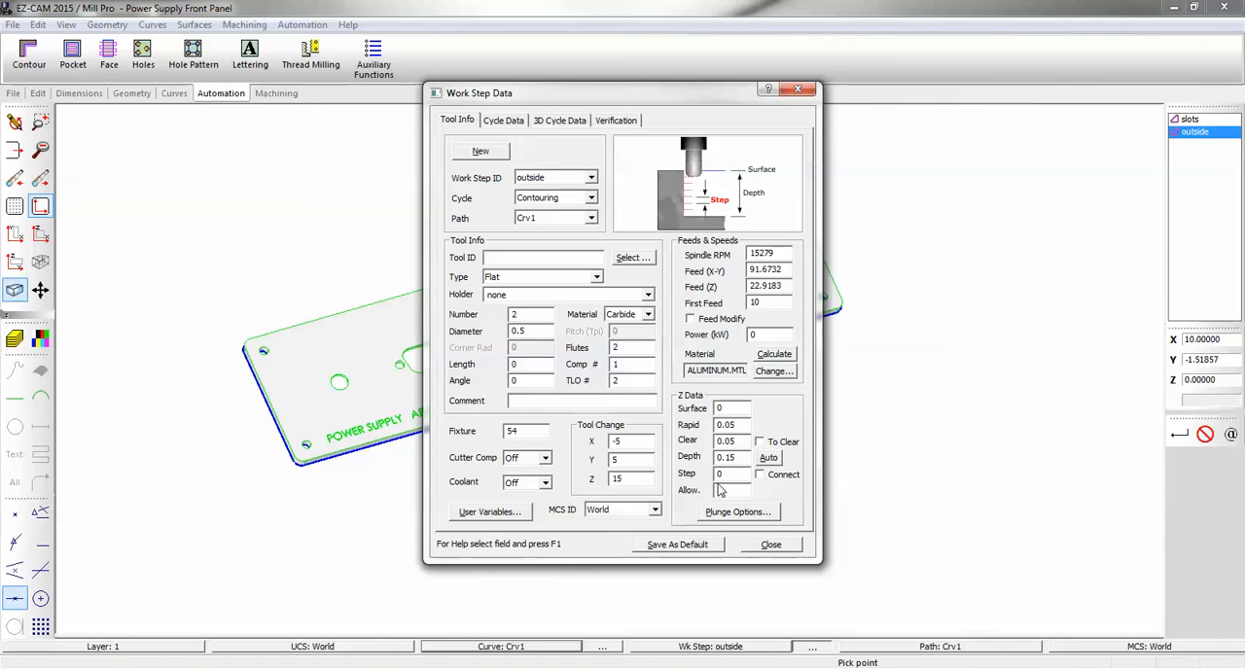
{"action": "left_click", "coordinate": [771, 545]}
Verify the outside toolpath and run a 3D preview of the machined panel, then redraw the part geometry.
{"action": "left_click", "coordinate": [276, 93]}
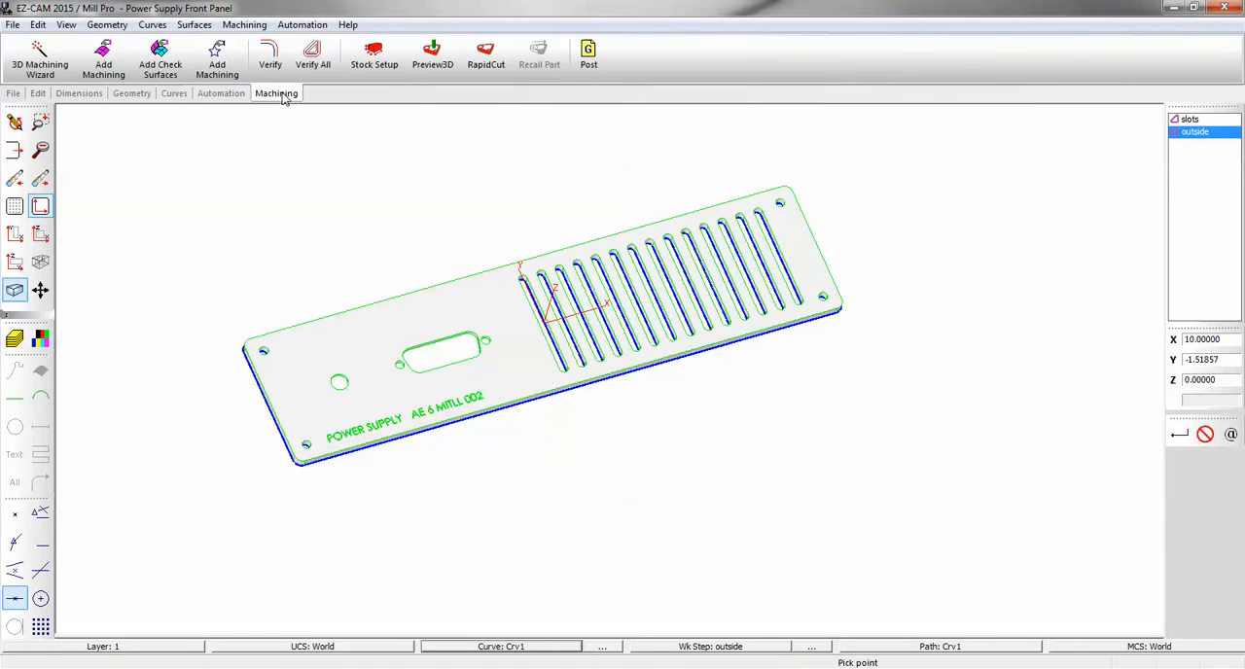
{"action": "left_click", "coordinate": [271, 52]}
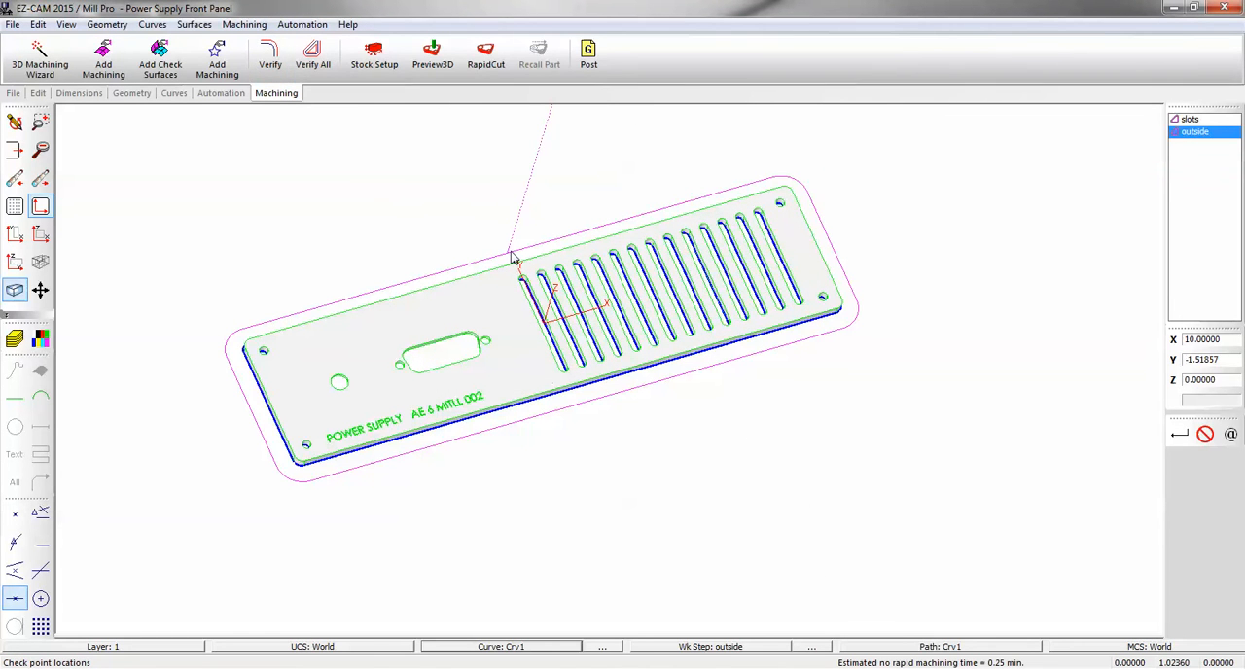
{"action": "middle_click_drag", "start_coordinate": [511, 254], "coordinate": [516, 253]}
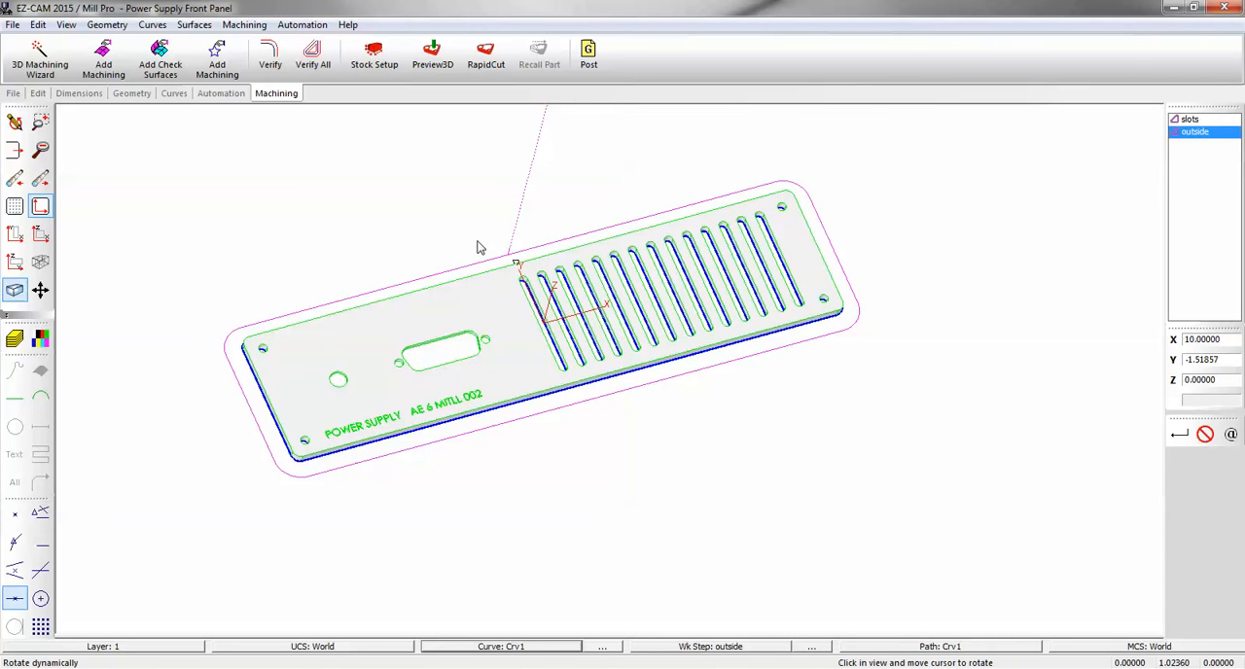
{"action": "left_click", "coordinate": [432, 59]}
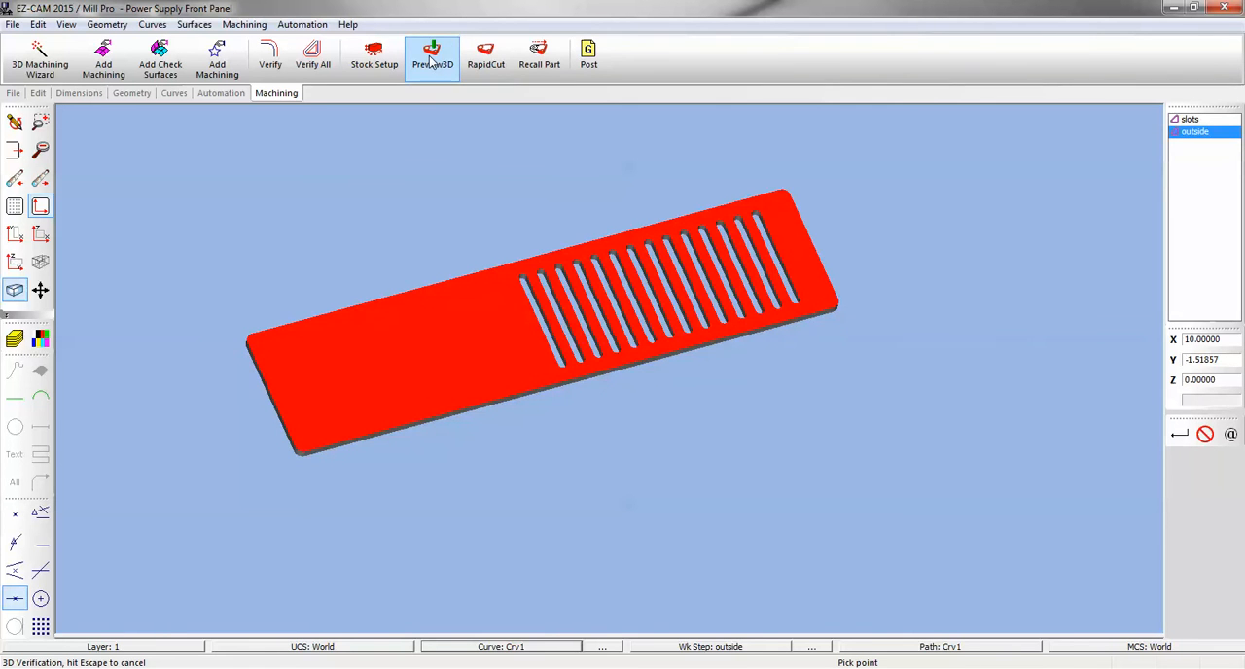
{"action": "middle_click_drag", "start_coordinate": [526, 293], "coordinate": [449, 304]}
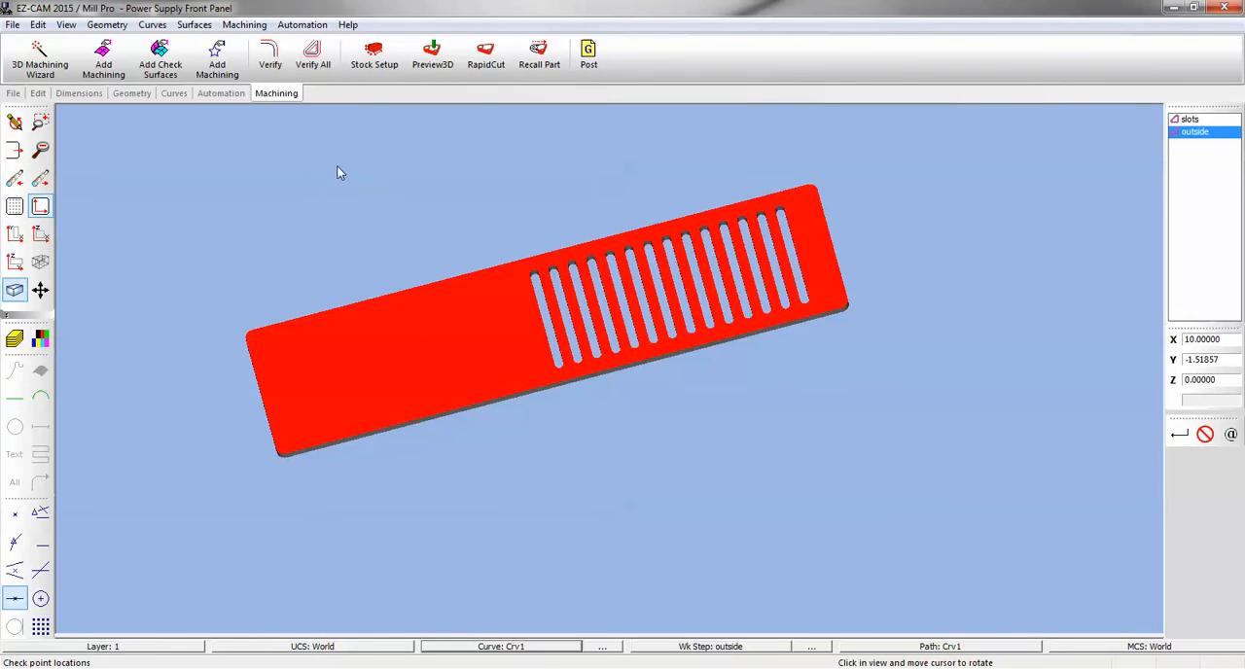
{"action": "left_click", "coordinate": [13, 124]}
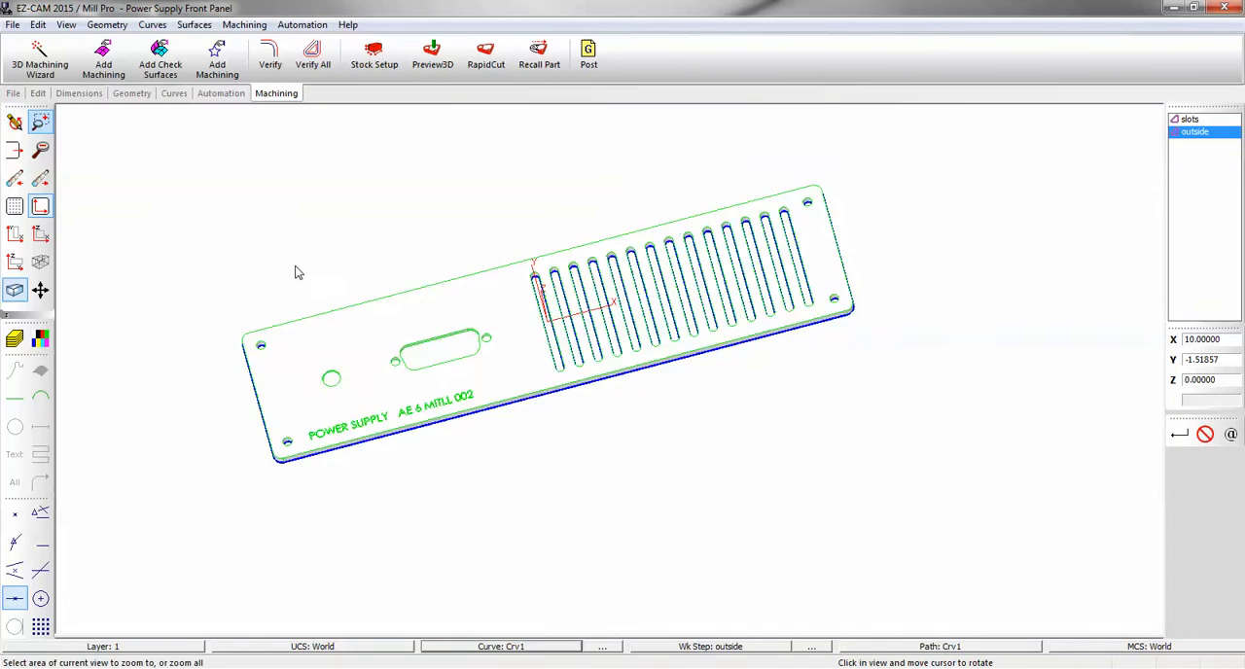
Run Hole Recognition on the front panel to create curves through its round holes.
{"action": "mouse_move", "coordinate": [429, 322]}
{"action": "middle_mouse_down"}
{"action": "mouse_move", "coordinate": [446, 287]}
{"action": "mouse_move", "coordinate": [451, 306]}
{"action": "middle_mouse_up"}
{"action": "scroll", "coordinate": [493, 282], "scroll_direction": "up", "scroll_amount": 2}
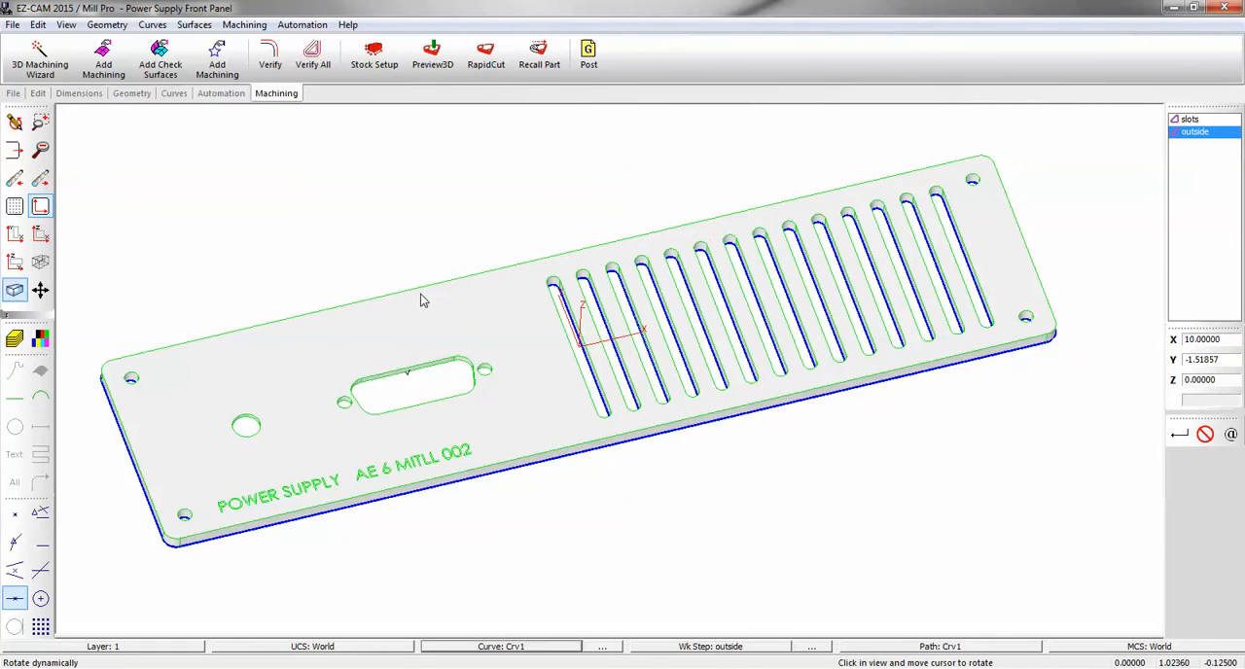
{"action": "left_click", "coordinate": [151, 25]}
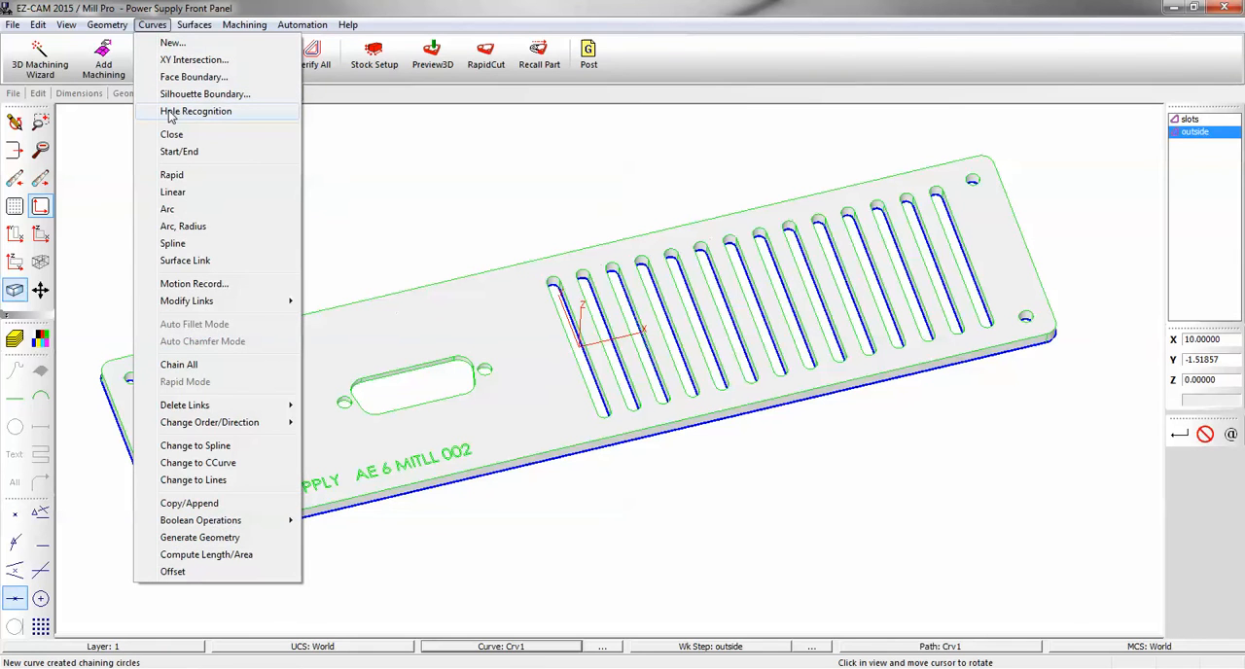
{"action": "left_click", "coordinate": [169, 112]}
{"action": "left_click", "coordinate": [636, 372]}
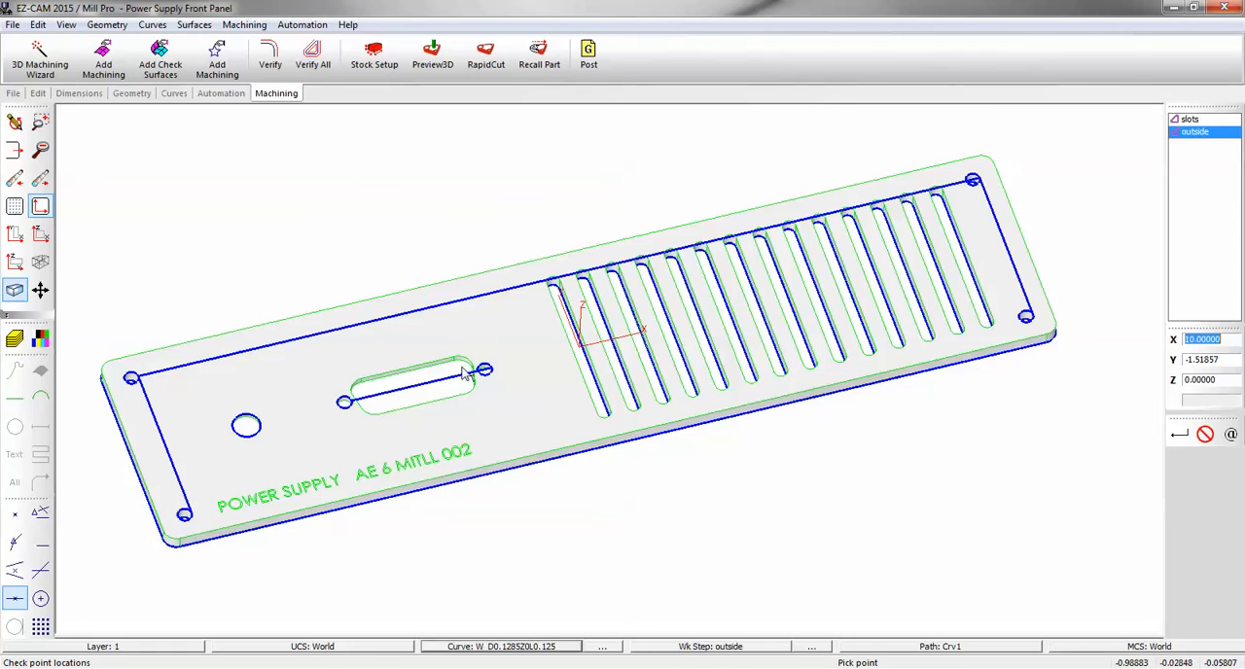
Check the radius of the corner mounting hole near the panel's upper-left corner.
{"action": "scroll", "coordinate": [113, 376], "scroll_direction": "up", "scroll_amount": 3}
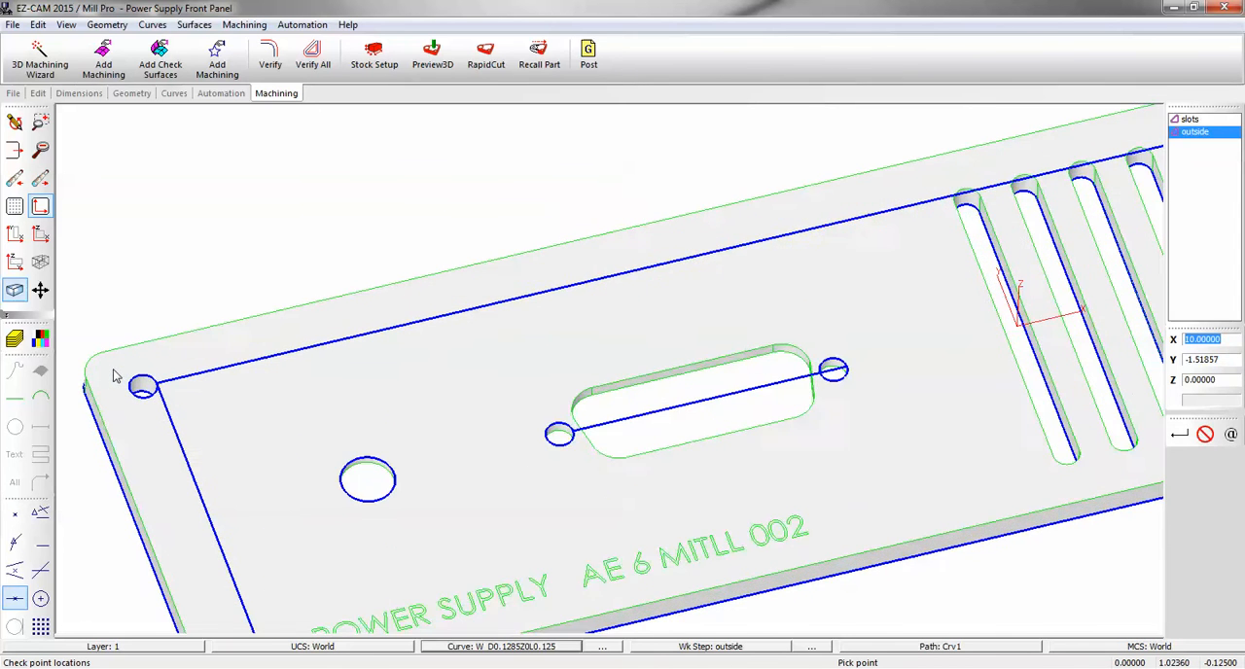
{"action": "scroll", "coordinate": [145, 384], "scroll_direction": "up", "scroll_amount": 1}
{"action": "right_click", "coordinate": [152, 377]}
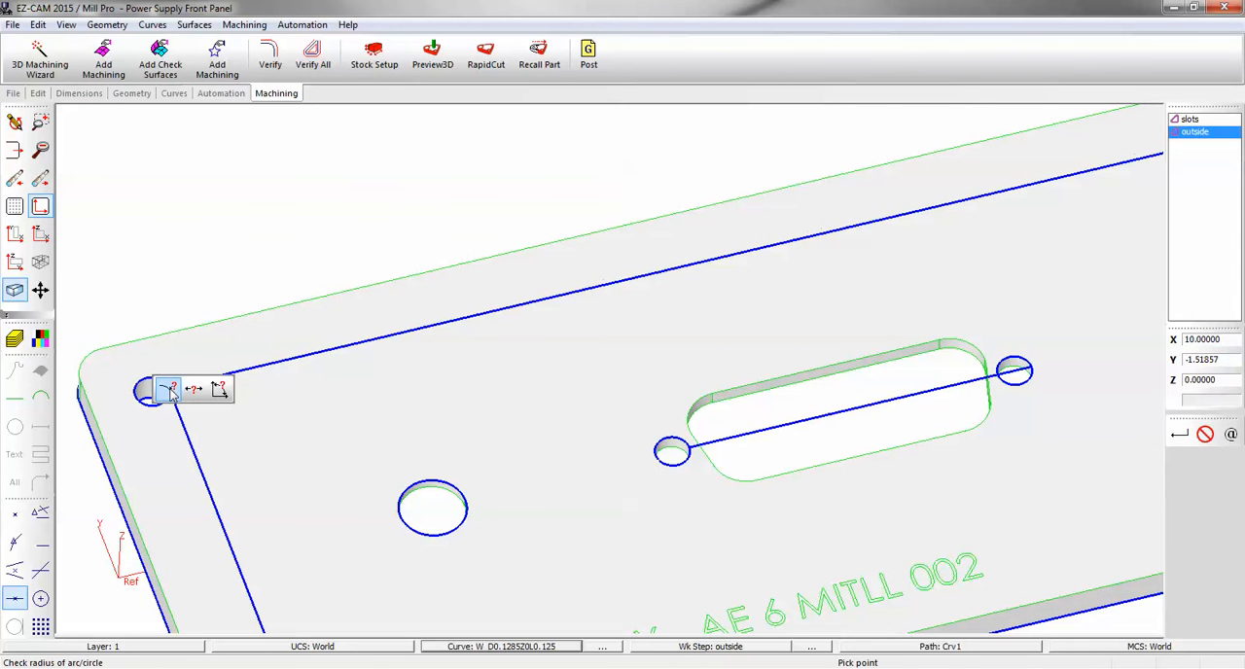
{"action": "left_click", "coordinate": [168, 389]}
{"action": "left_click", "coordinate": [170, 387]}
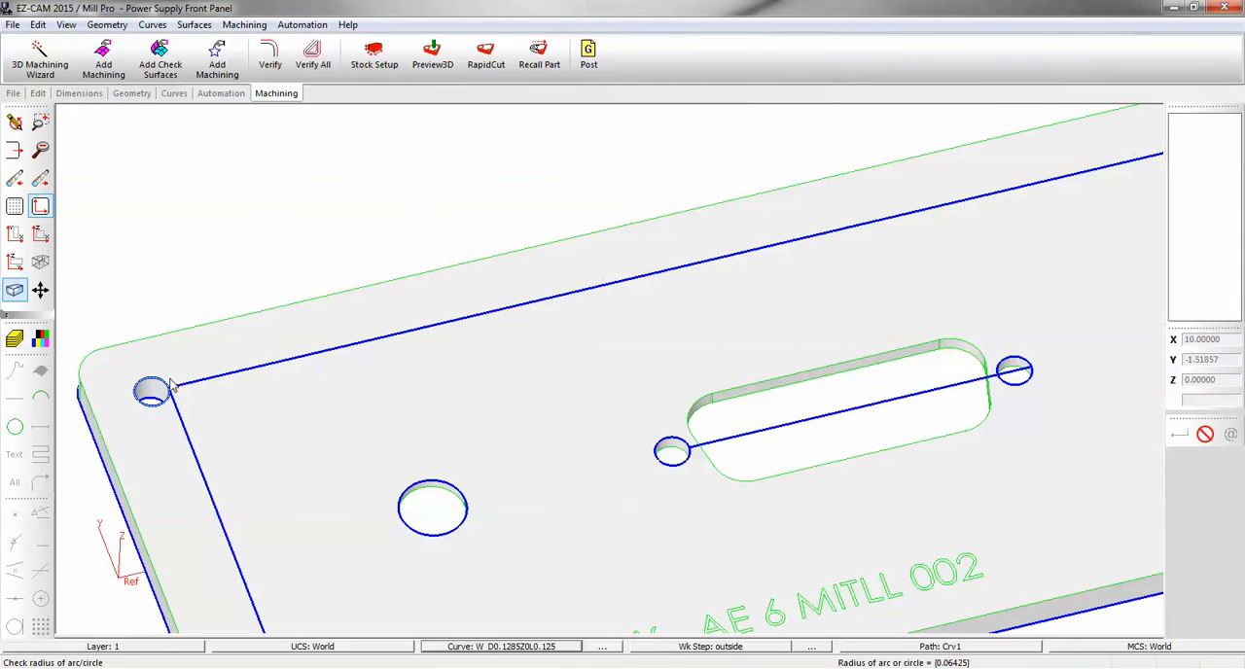
{"action": "scroll", "coordinate": [362, 324], "scroll_direction": "down", "scroll_amount": 3}
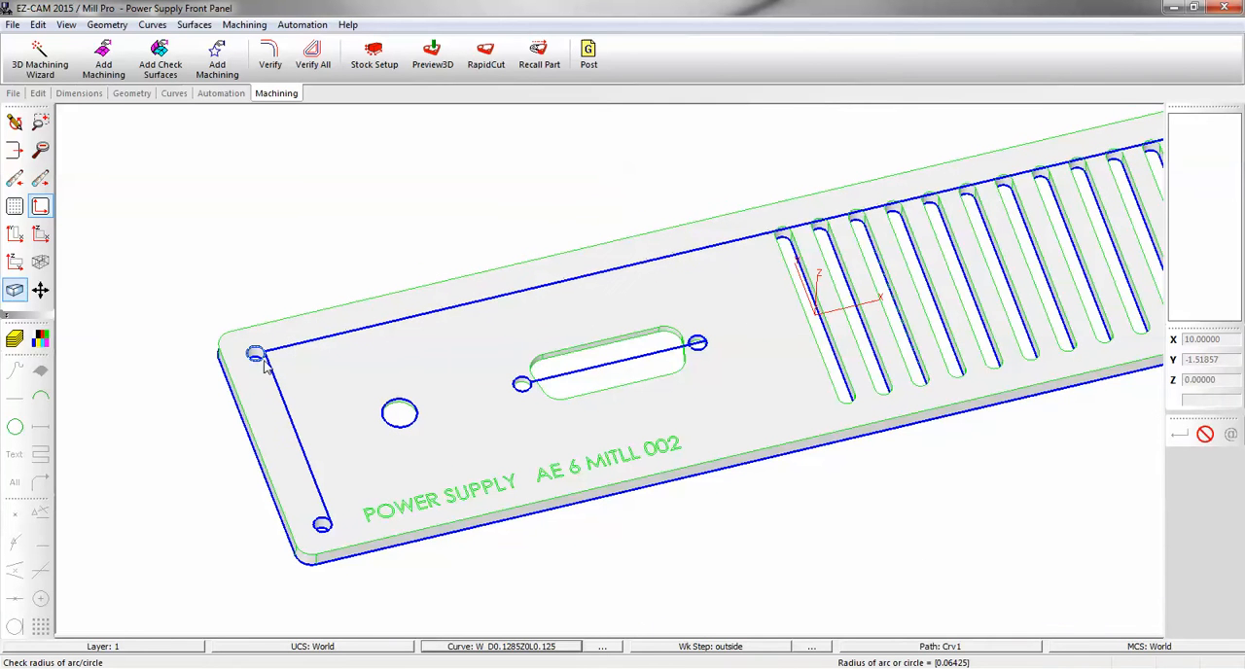
{"action": "key", "text": "Escape"}
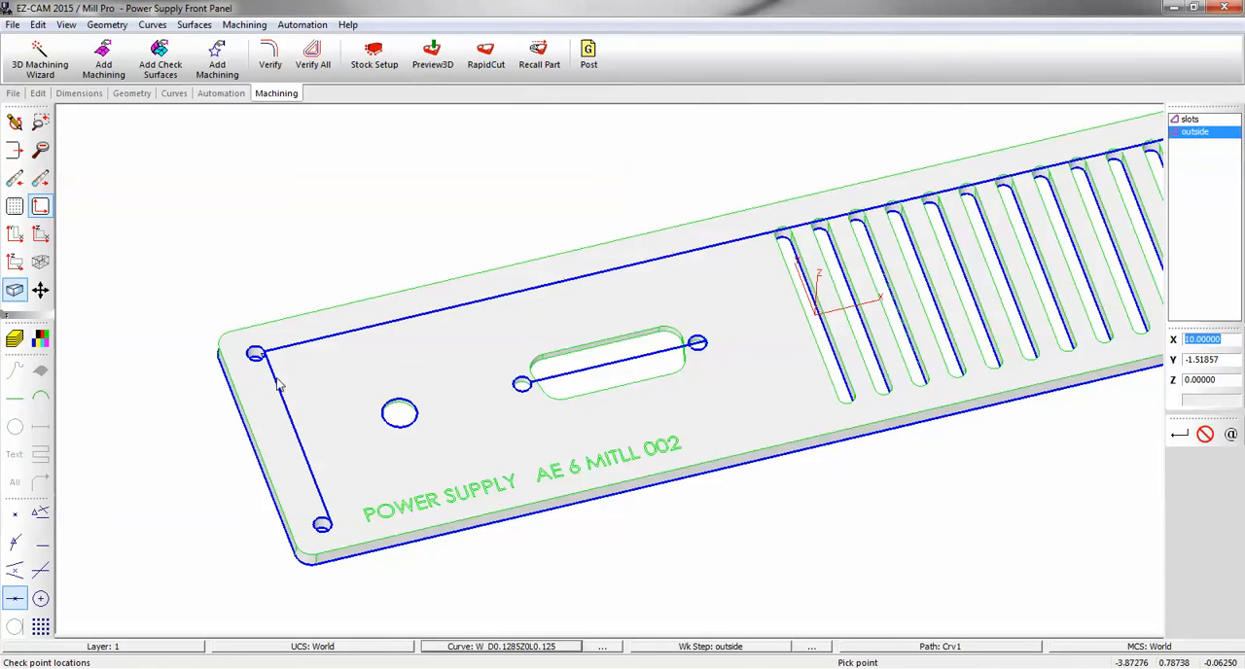
Add machining to the corner mounting holes' curve using the Holes category and Hole-1-8 dia method, updating the work steps to the 0.125 depth.
{"action": "left_click", "coordinate": [311, 350]}
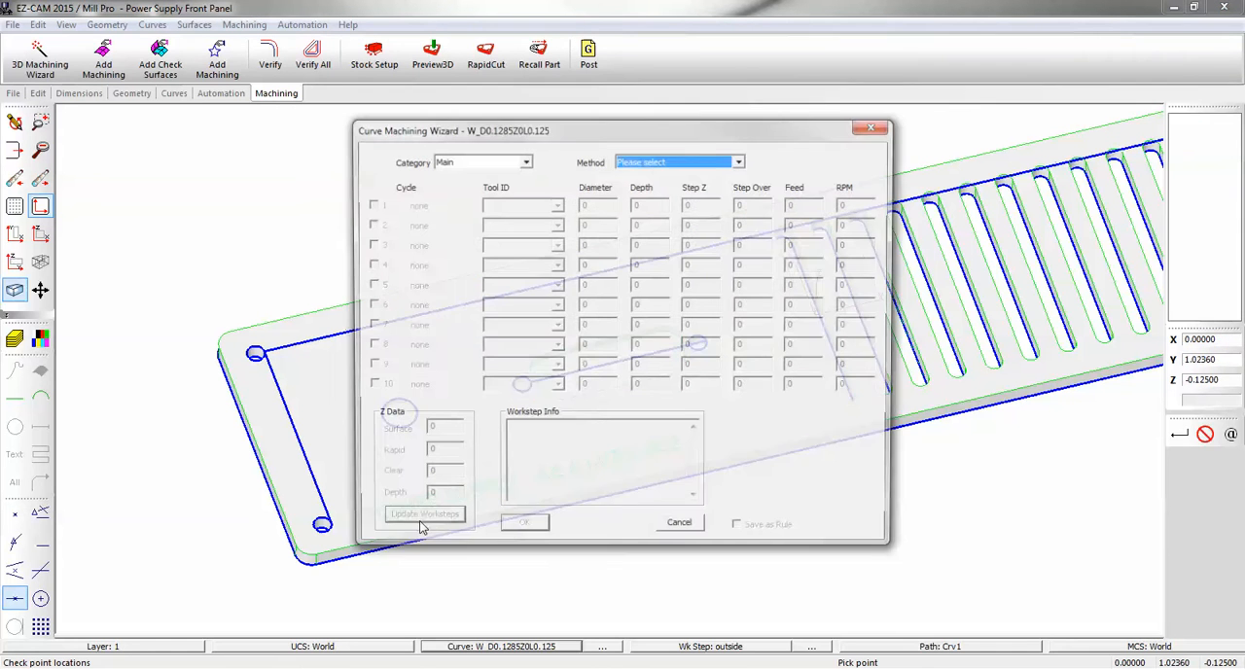
{"action": "left_click", "coordinate": [525, 161]}
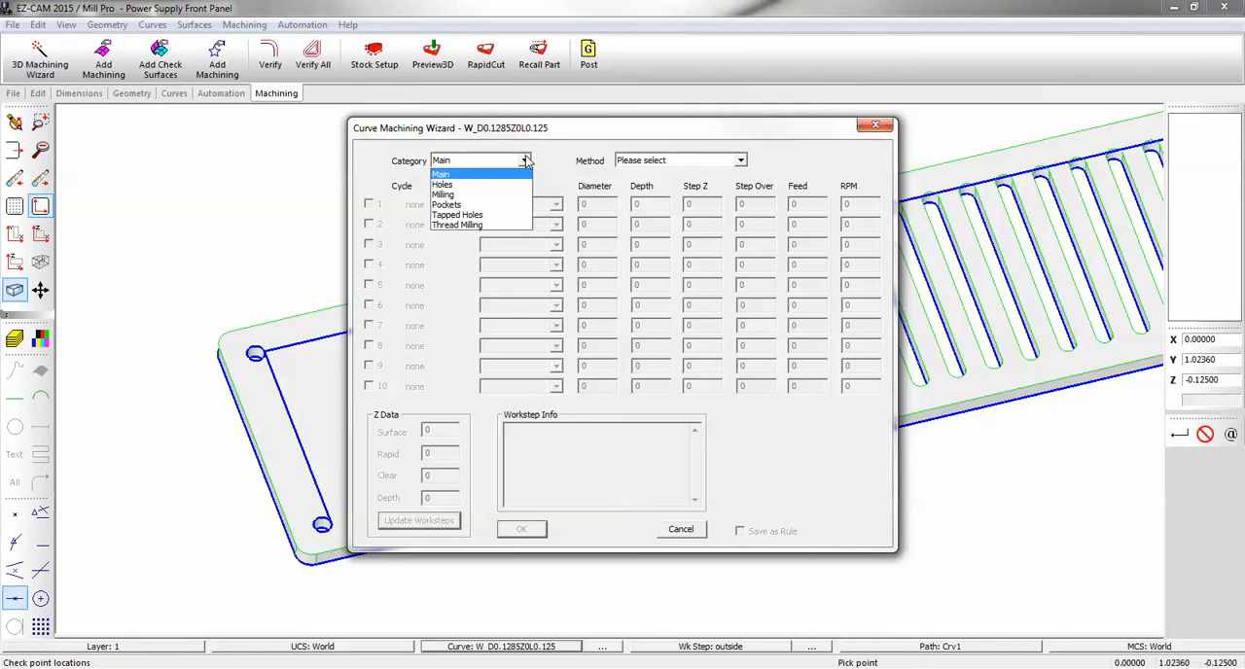
{"action": "left_click", "coordinate": [513, 184]}
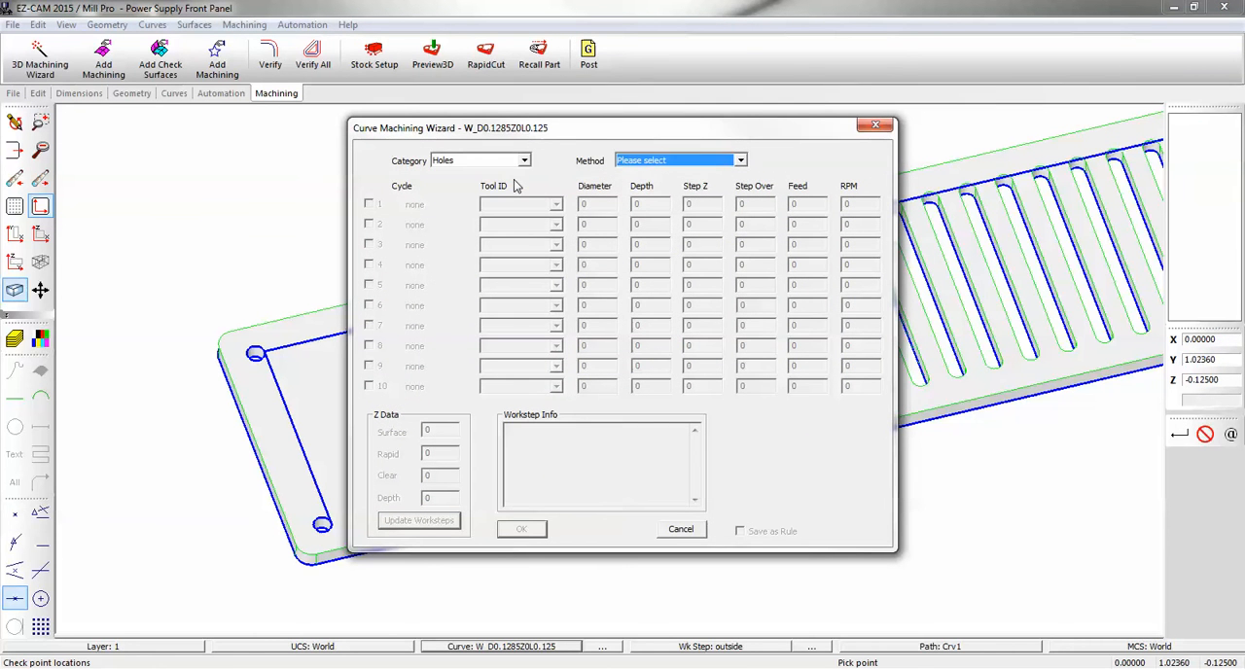
{"action": "left_click", "coordinate": [741, 162]}
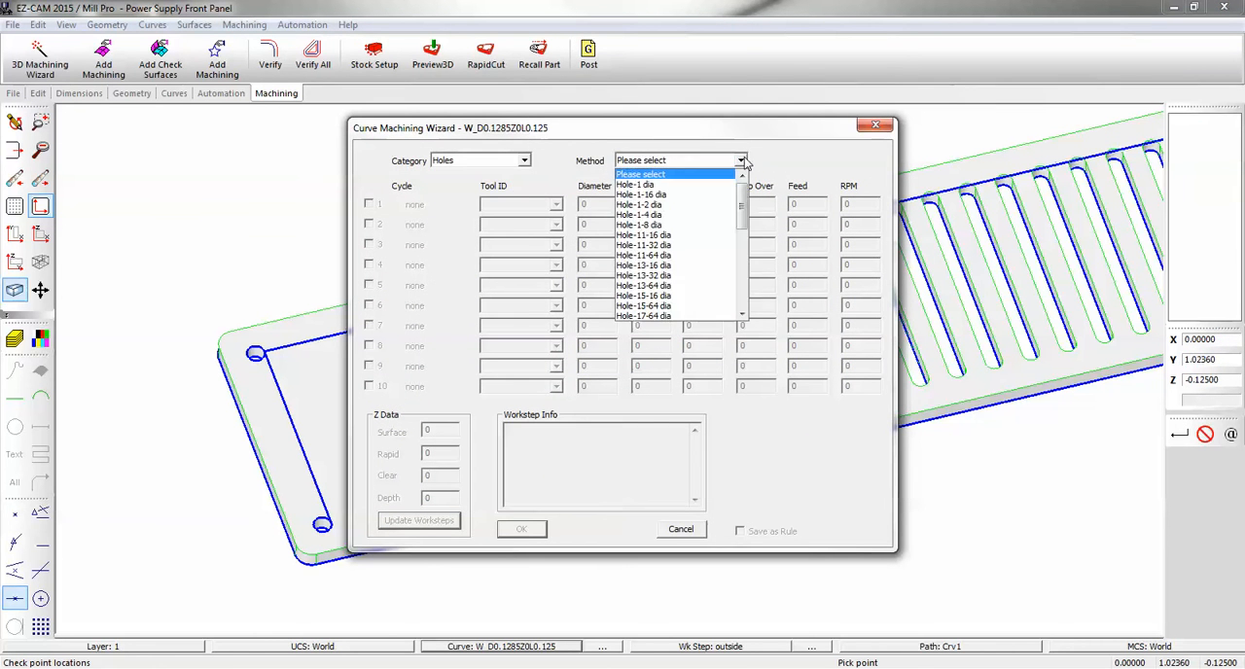
{"action": "left_click", "coordinate": [658, 225]}
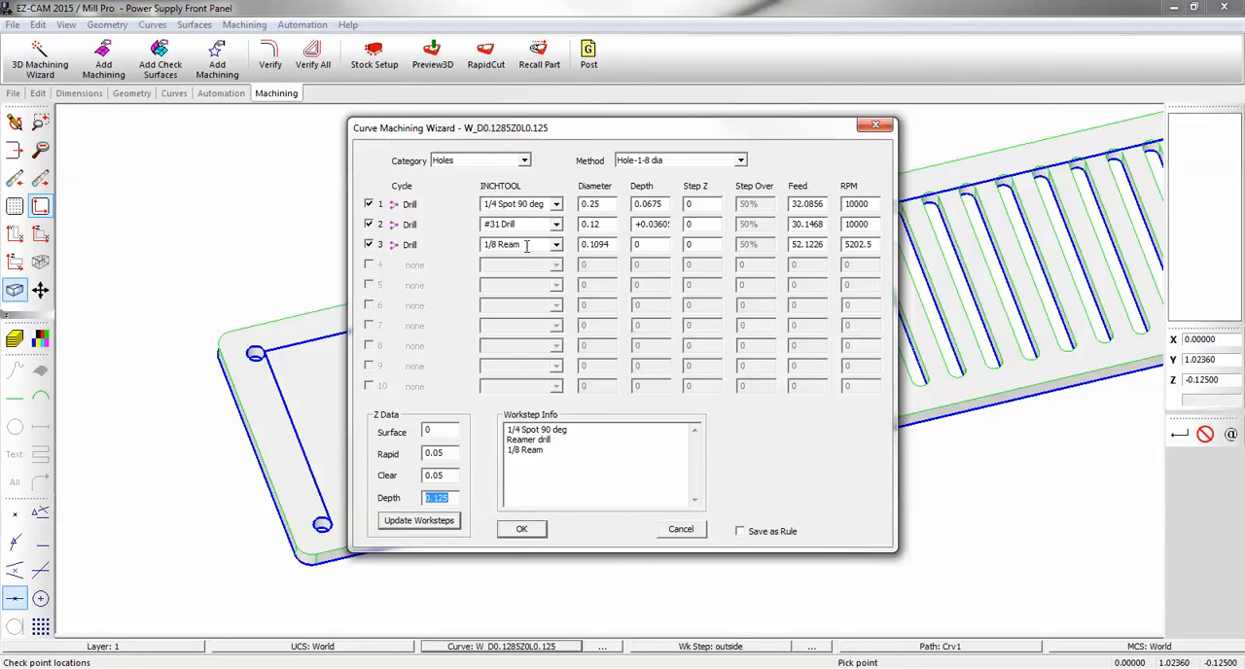
{"action": "left_click", "coordinate": [420, 520]}
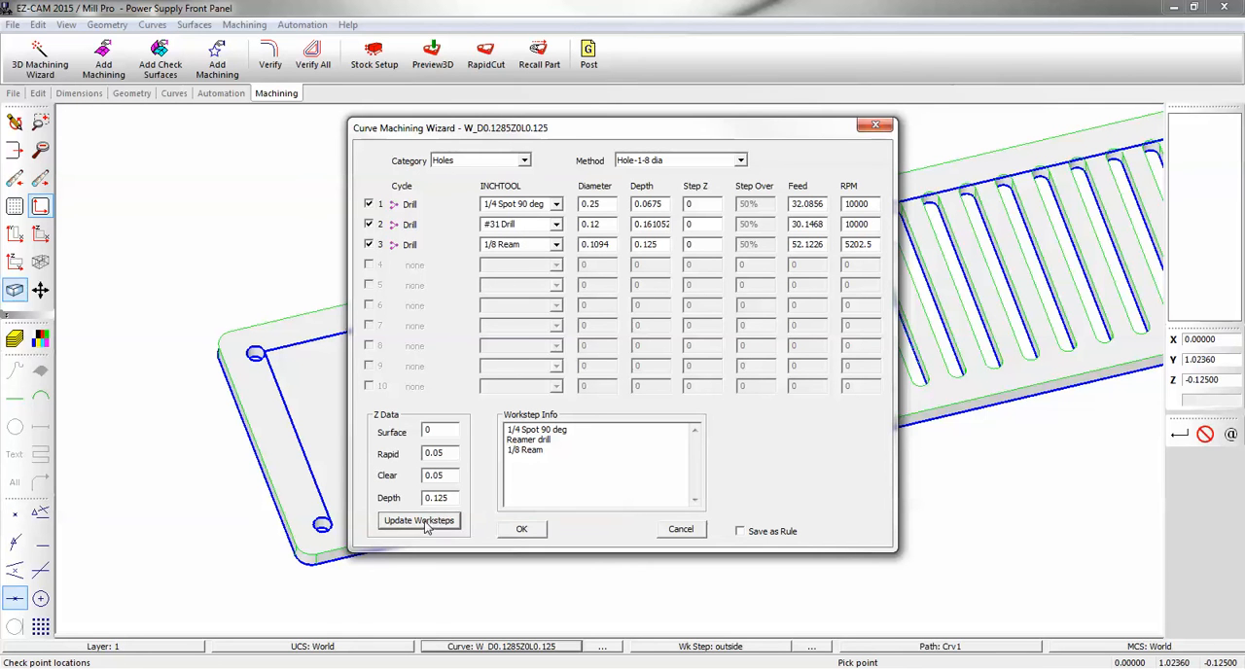
{"action": "left_click", "coordinate": [523, 530]}
Verify all toolpaths and run a 3D cutting simulation of the panel, then redraw the part geometry.
{"action": "left_click", "coordinate": [313, 57]}
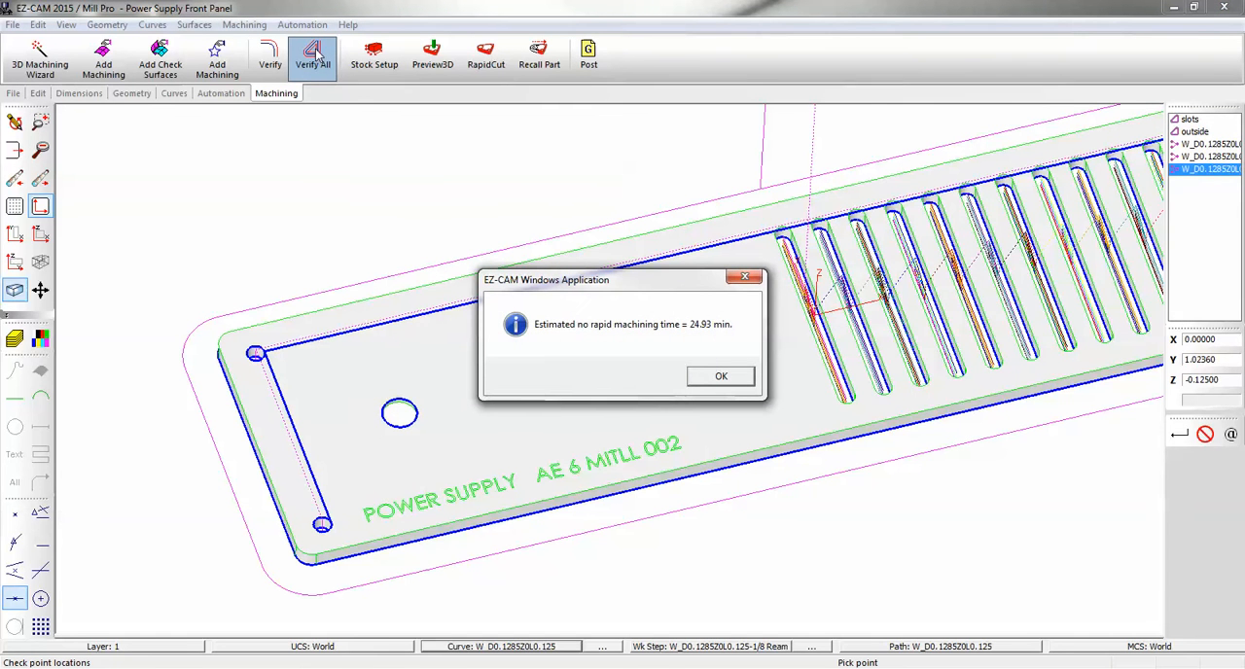
{"action": "left_click", "coordinate": [715, 375]}
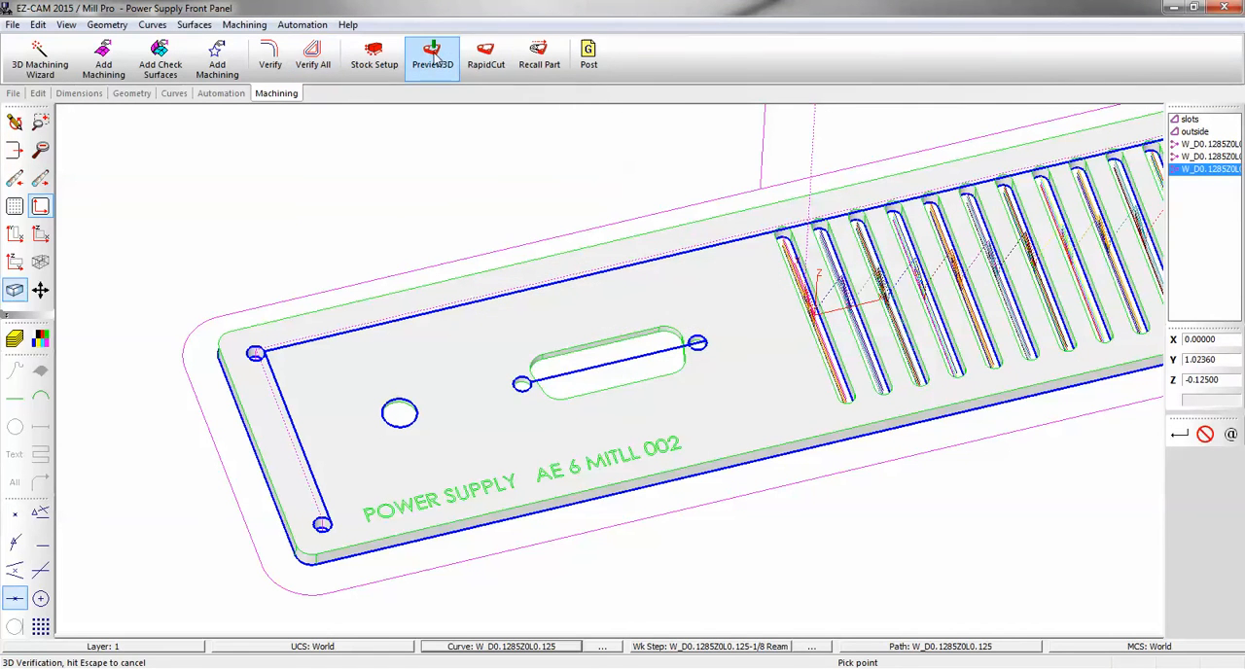
{"action": "left_click", "coordinate": [491, 59]}
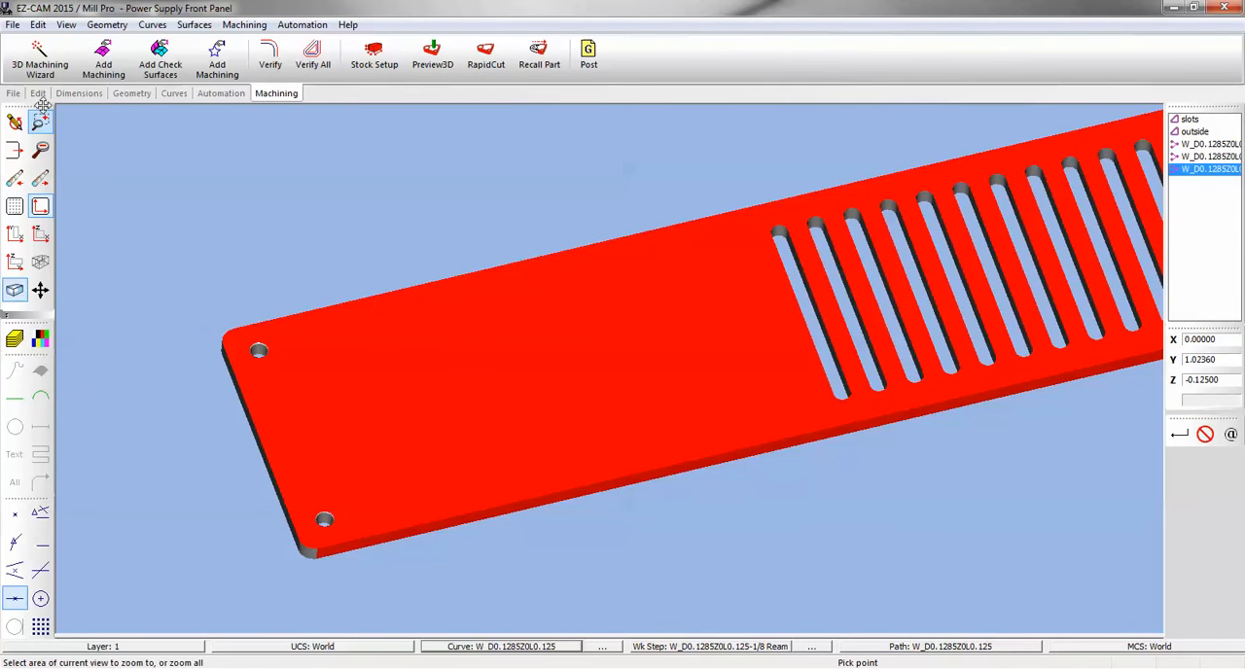
{"action": "left_click", "coordinate": [14, 121]}
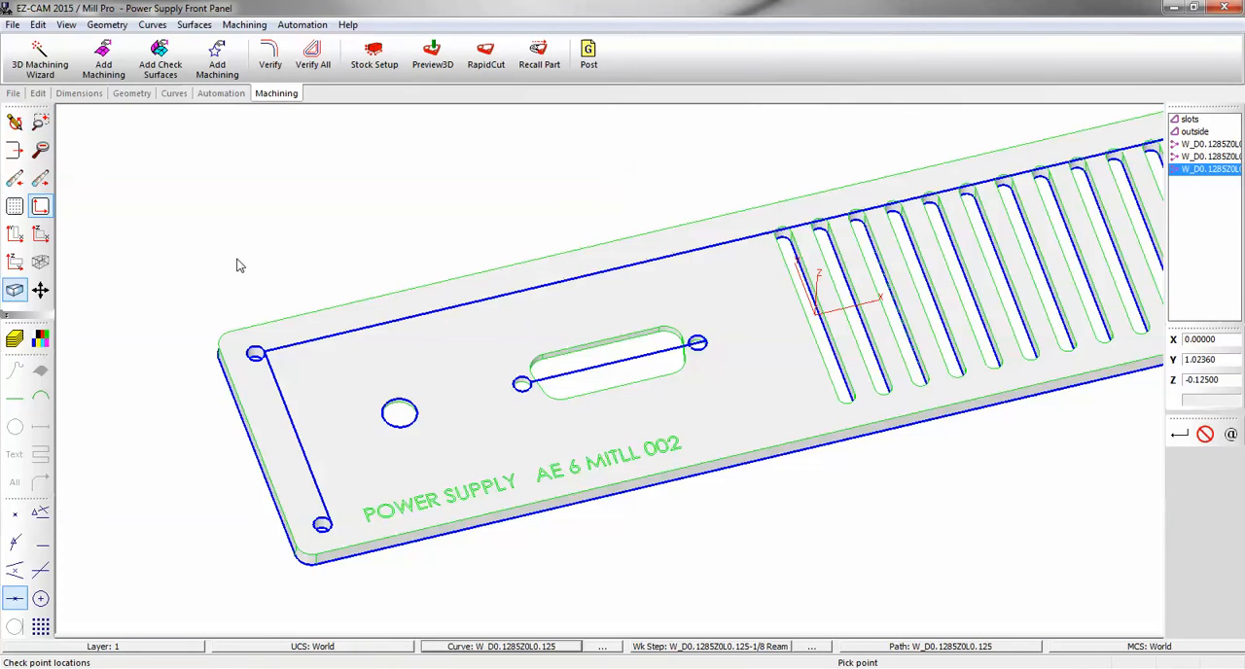
Make the curve through the two small holes flanking the rounded cutout current and create a Drill holes work step named "center hole" on it.
{"action": "scroll", "coordinate": [242, 271], "scroll_direction": "down", "scroll_amount": 2}
{"action": "scroll", "coordinate": [827, 177], "scroll_direction": "up", "scroll_amount": 2}
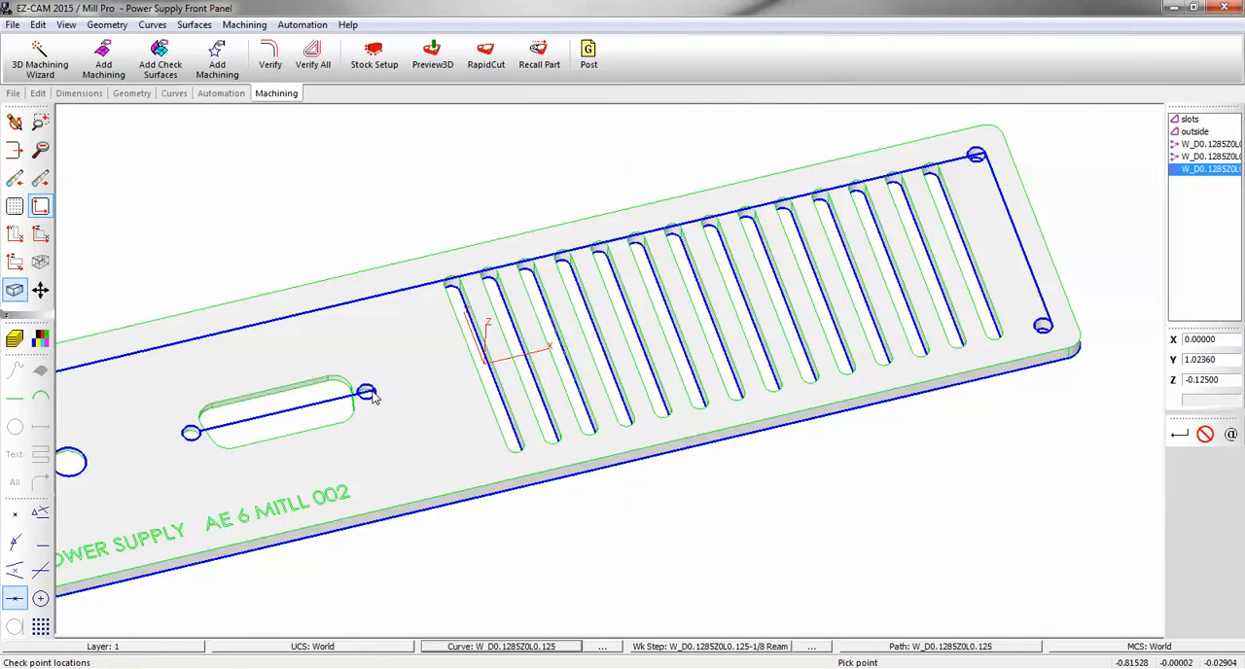
{"action": "left_click", "coordinate": [519, 648]}
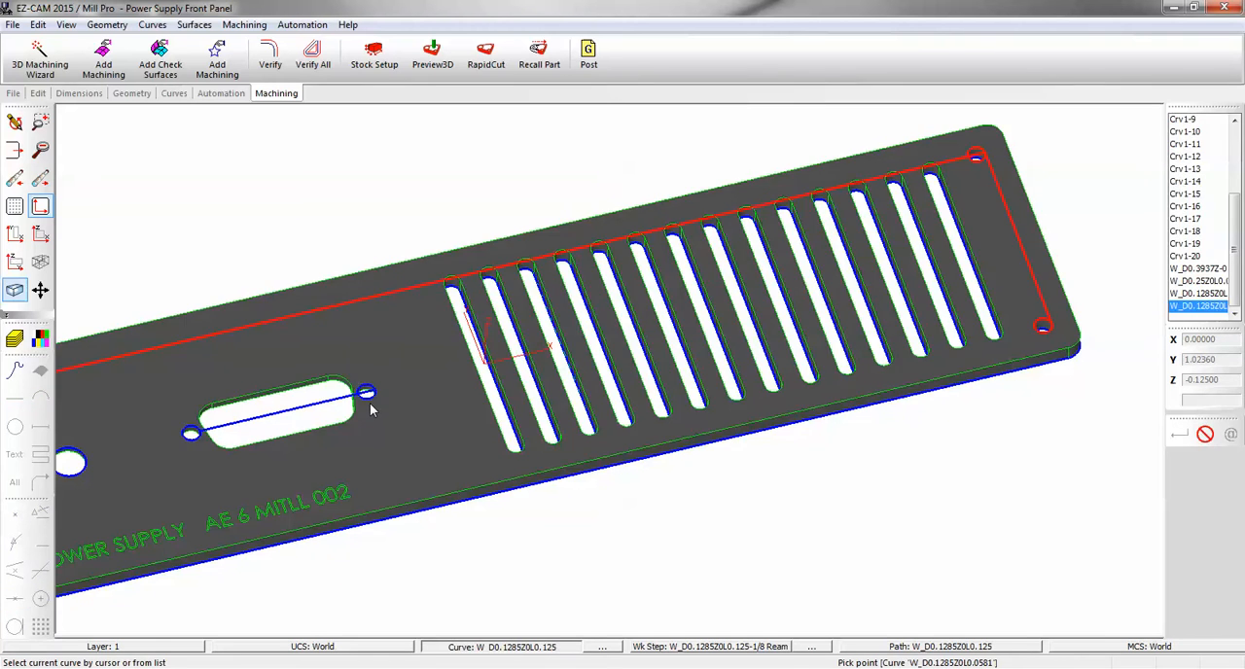
{"action": "left_click", "coordinate": [367, 395]}
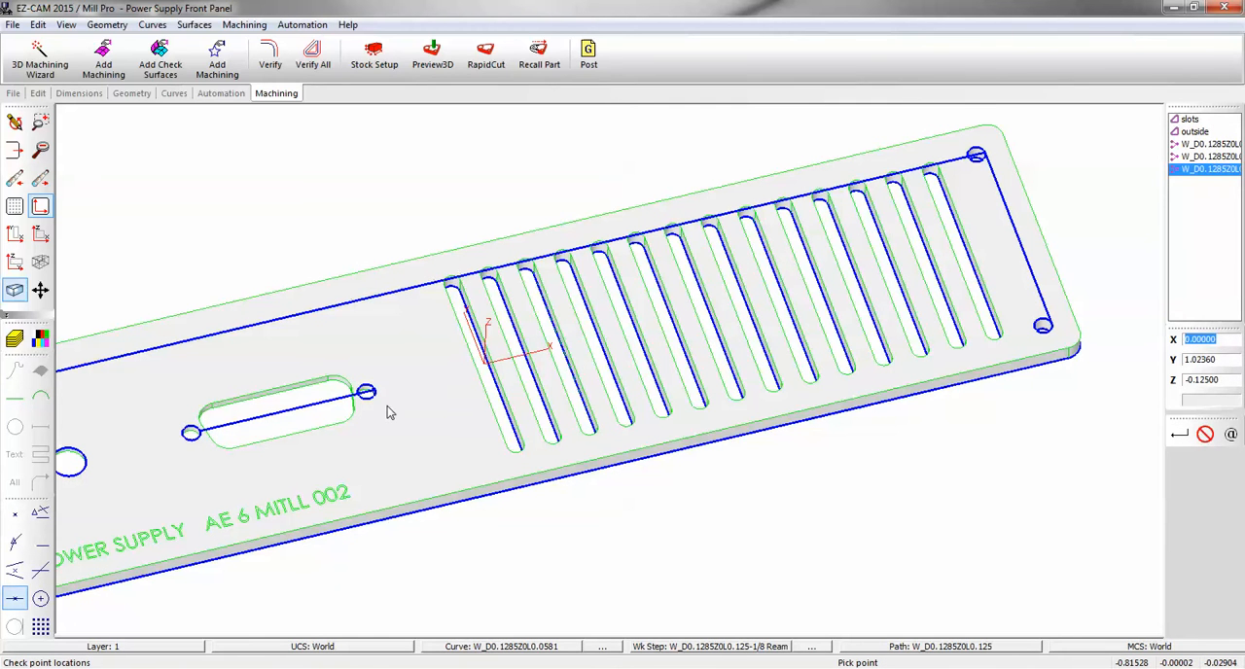
{"action": "left_click", "coordinate": [221, 94]}
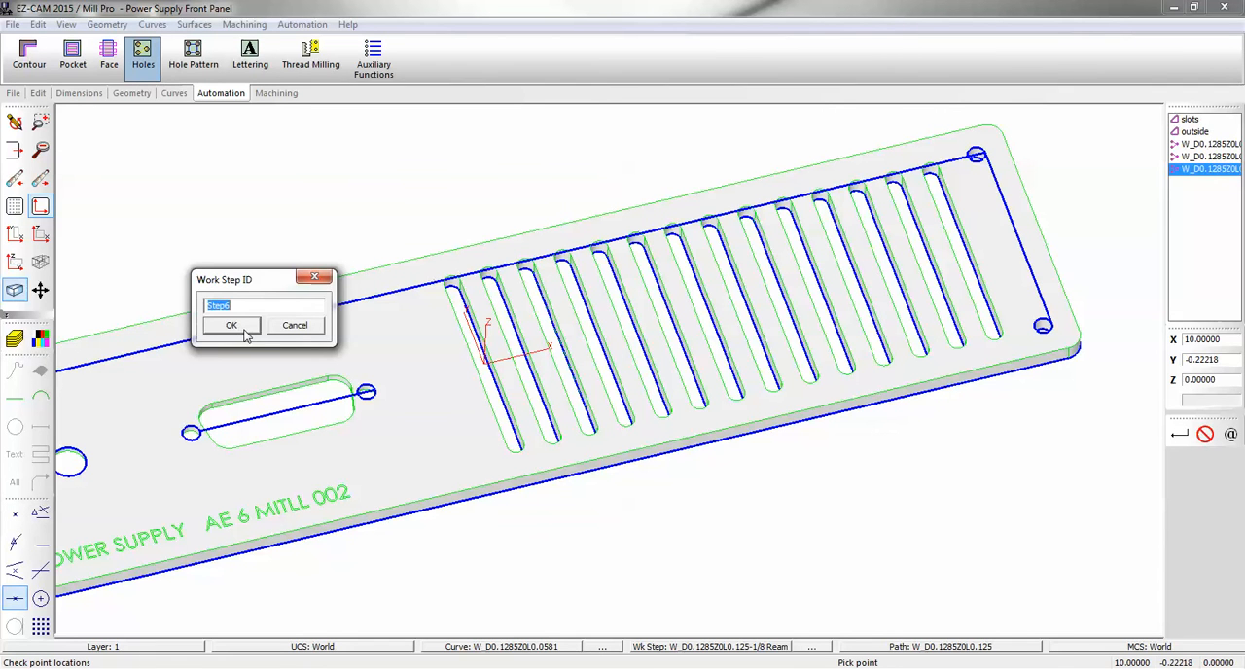
{"action": "type", "text": "center hole"}
{"action": "key", "text": "Return"}
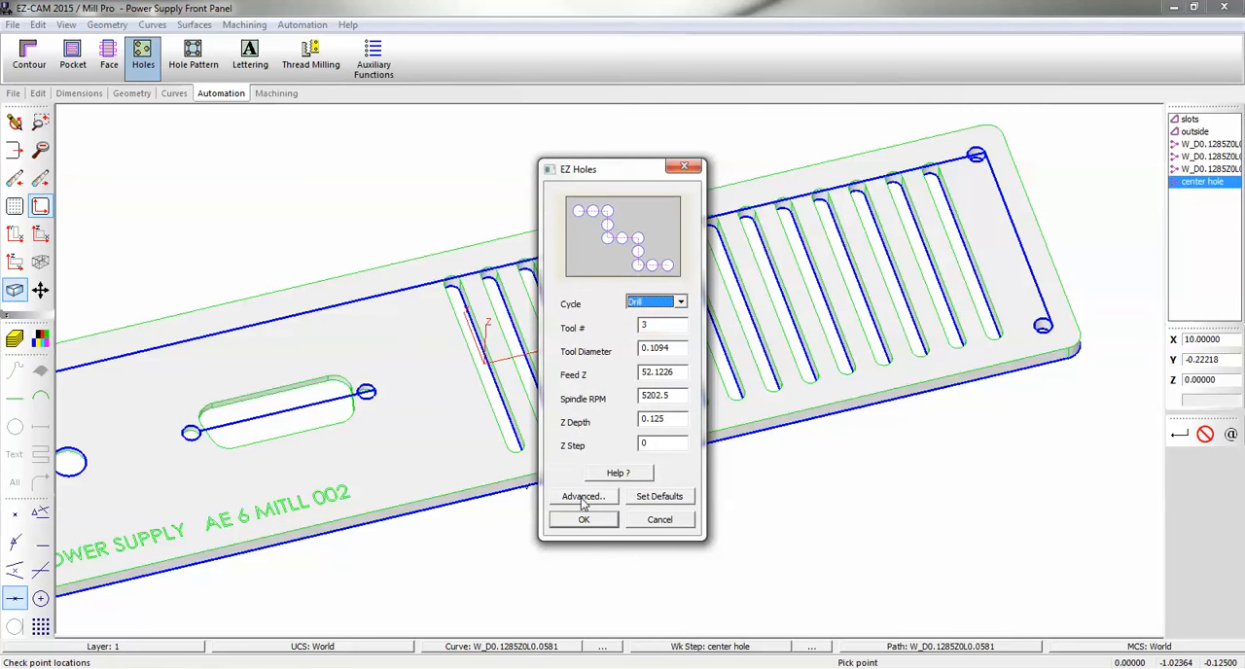
{"action": "left_click", "coordinate": [583, 517]}
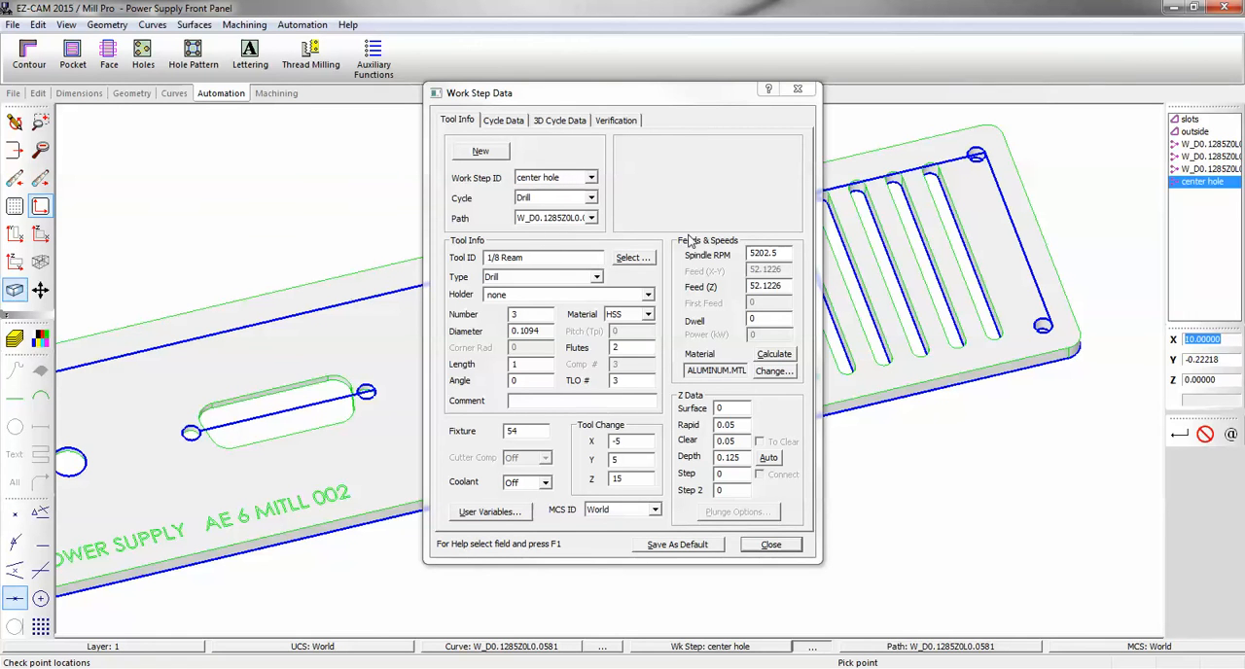
Load the drill0125::1/8 tool into the center hole work step, set its angle to 118, and add the automatic tip depth.
{"action": "left_click", "coordinate": [631, 258]}
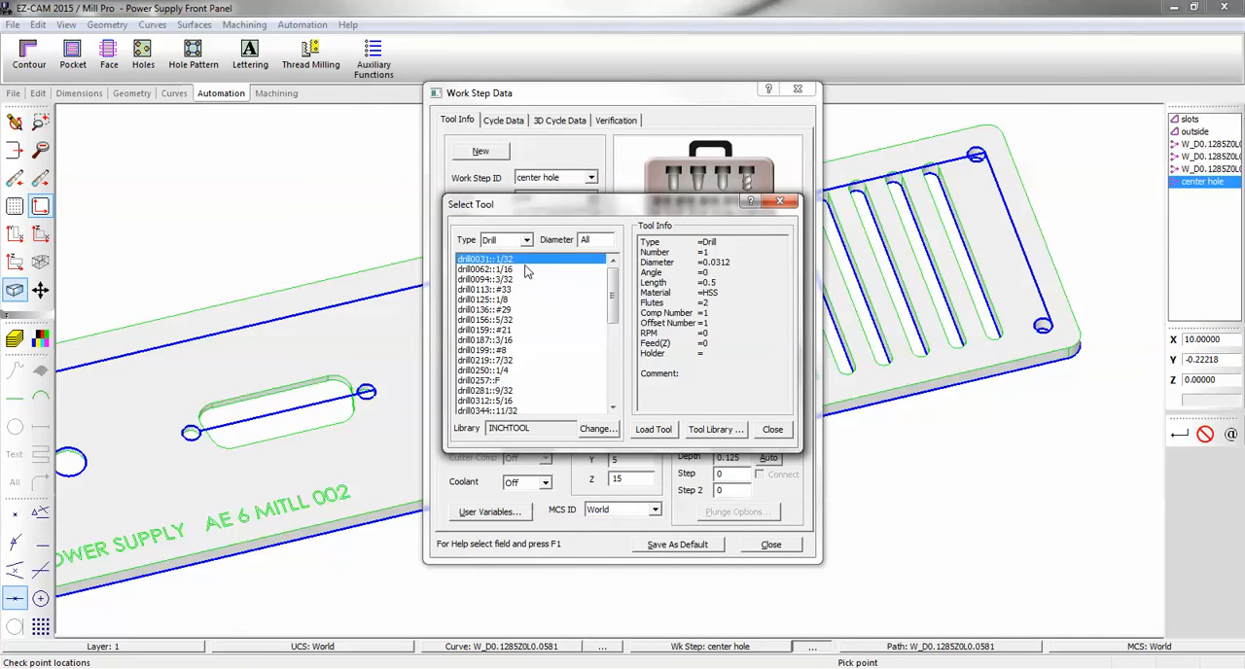
{"action": "left_click", "coordinate": [504, 240]}
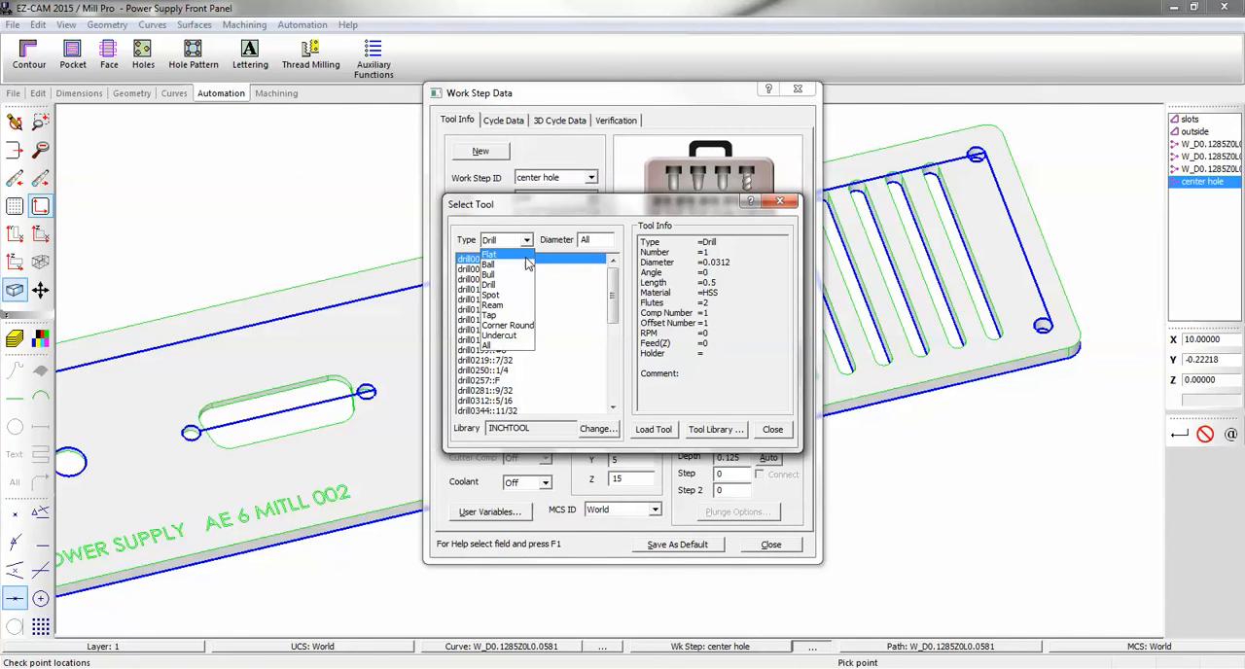
{"action": "left_click", "coordinate": [524, 285]}
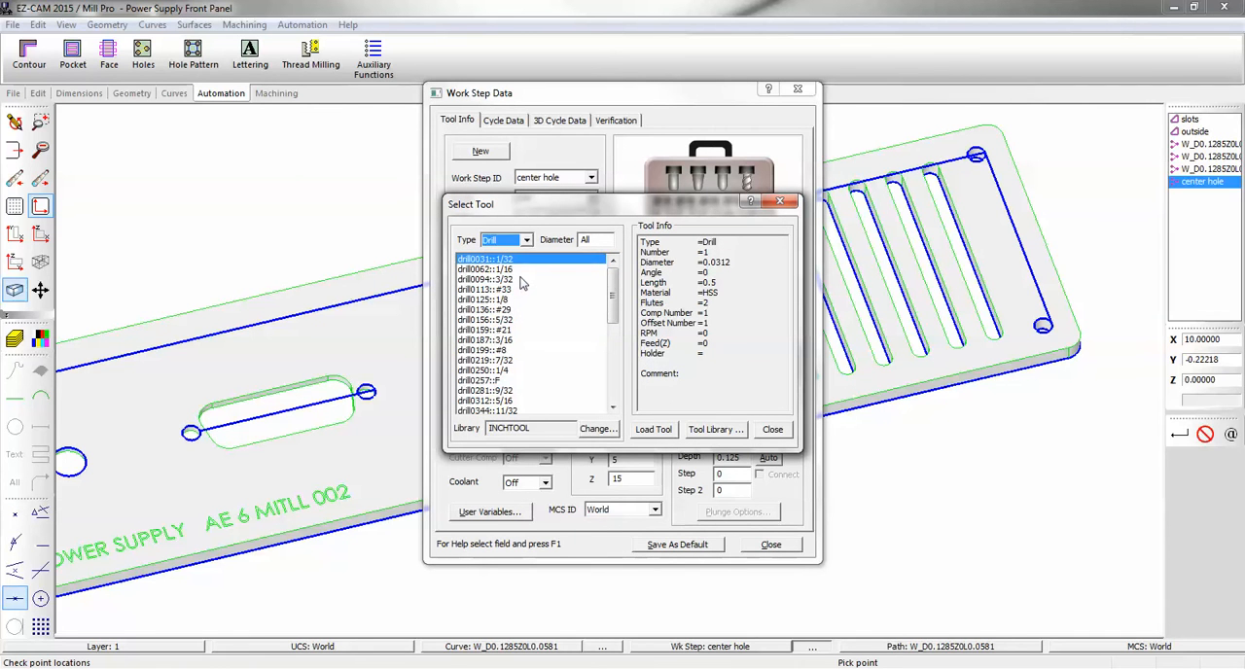
{"action": "double_click", "coordinate": [502, 302]}
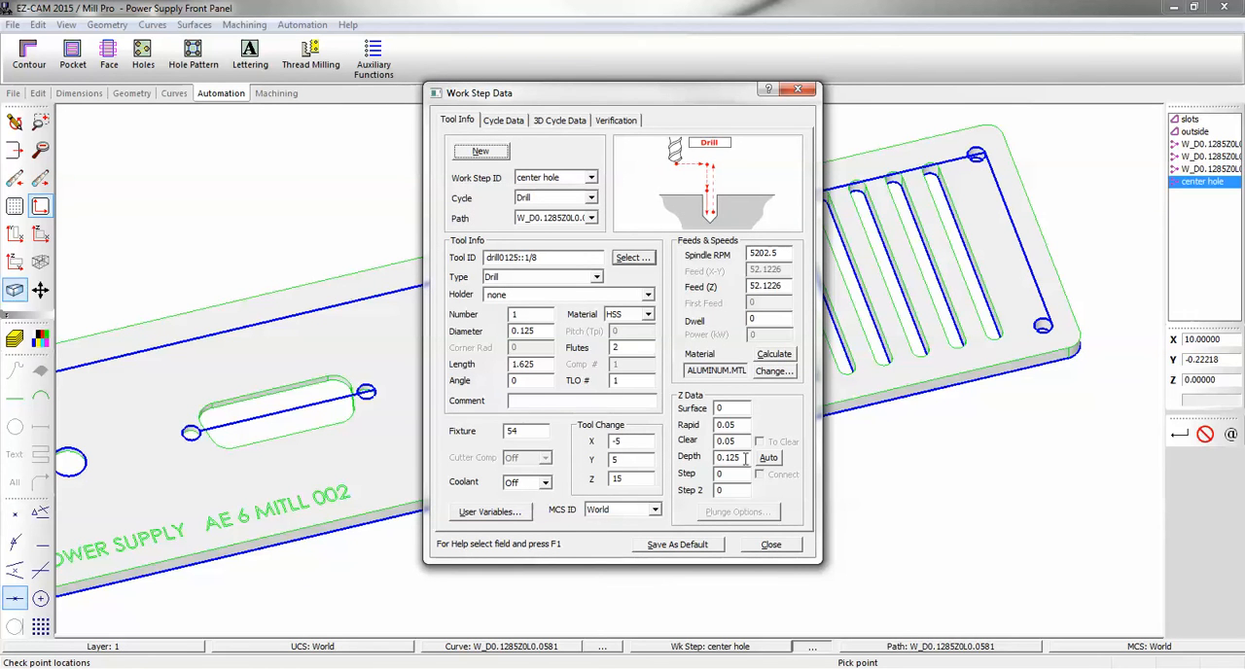
{"action": "left_click", "coordinate": [545, 384]}
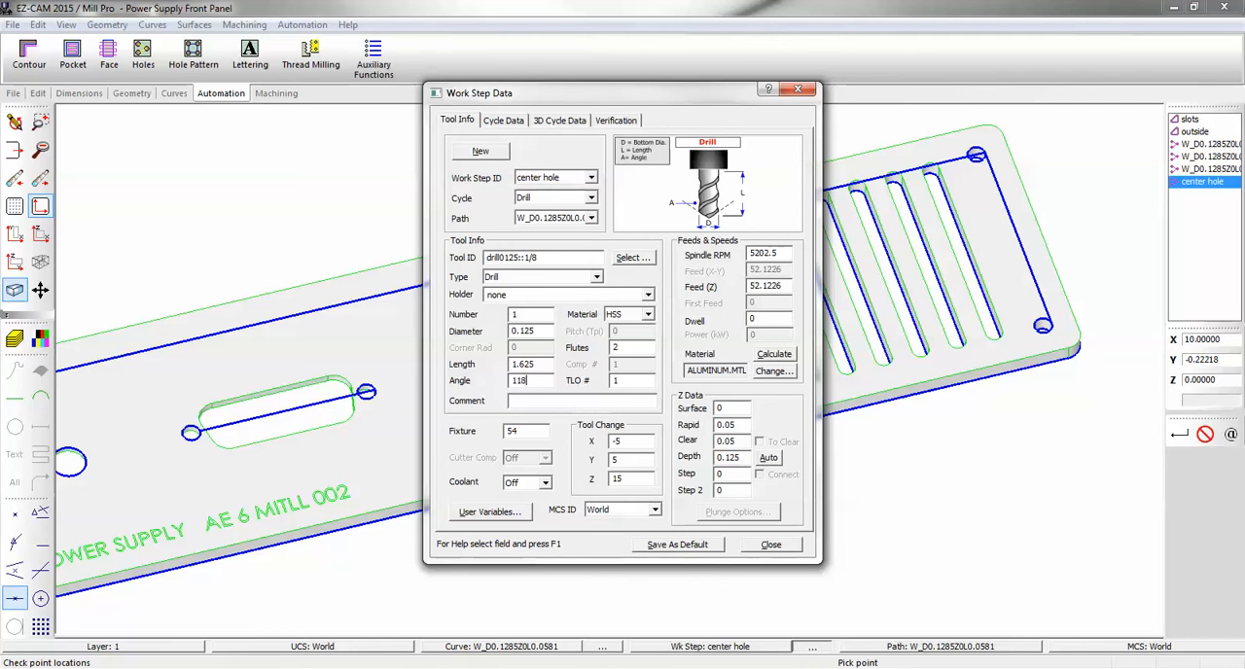
{"action": "left_click", "coordinate": [769, 459]}
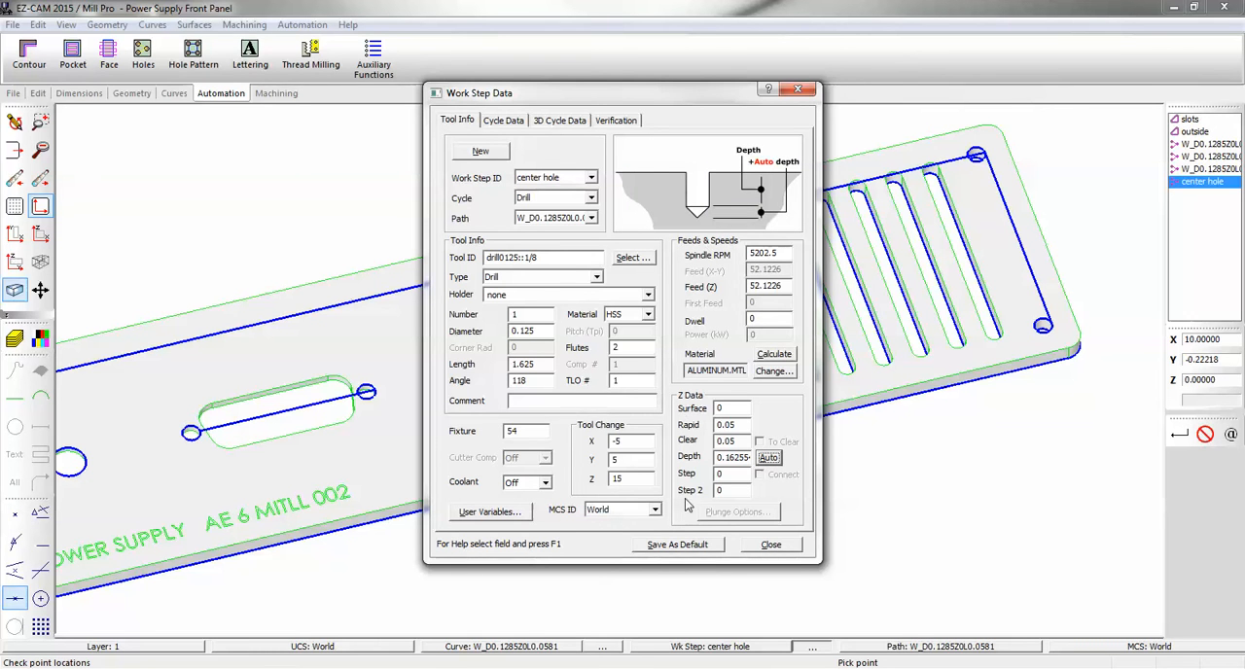
{"action": "left_click", "coordinate": [754, 548]}
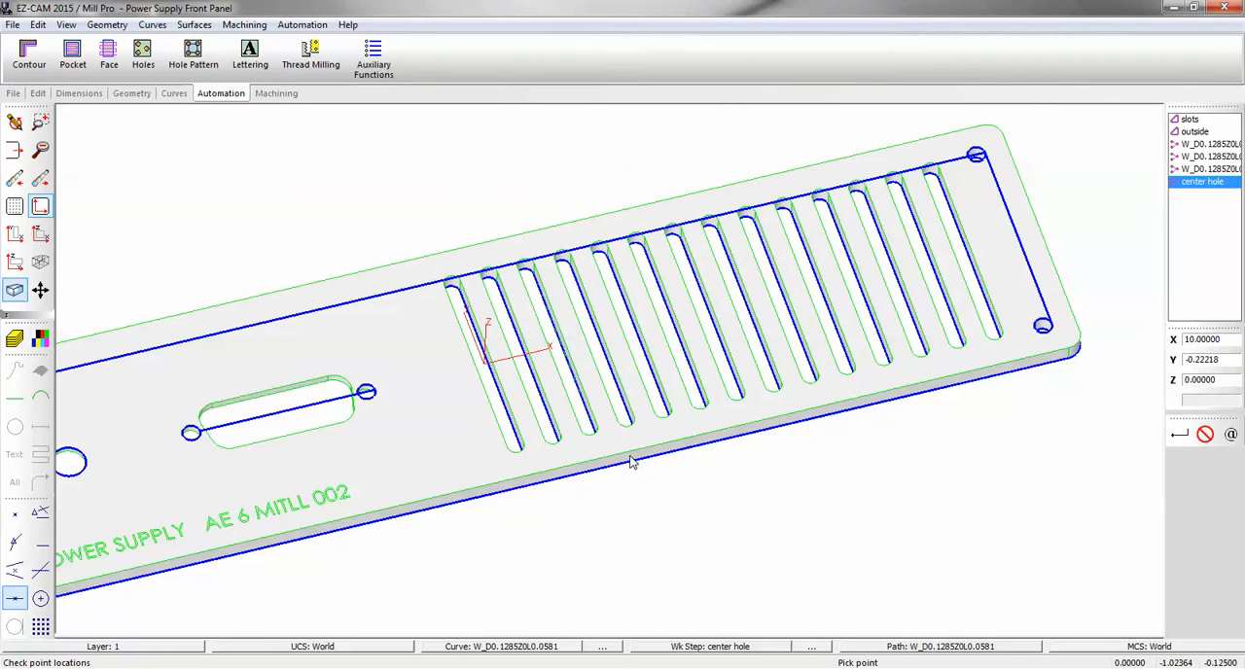
Verify the toolpath of the center hole work step.
{"action": "left_click", "coordinate": [275, 96]}
{"action": "left_click", "coordinate": [280, 64]}
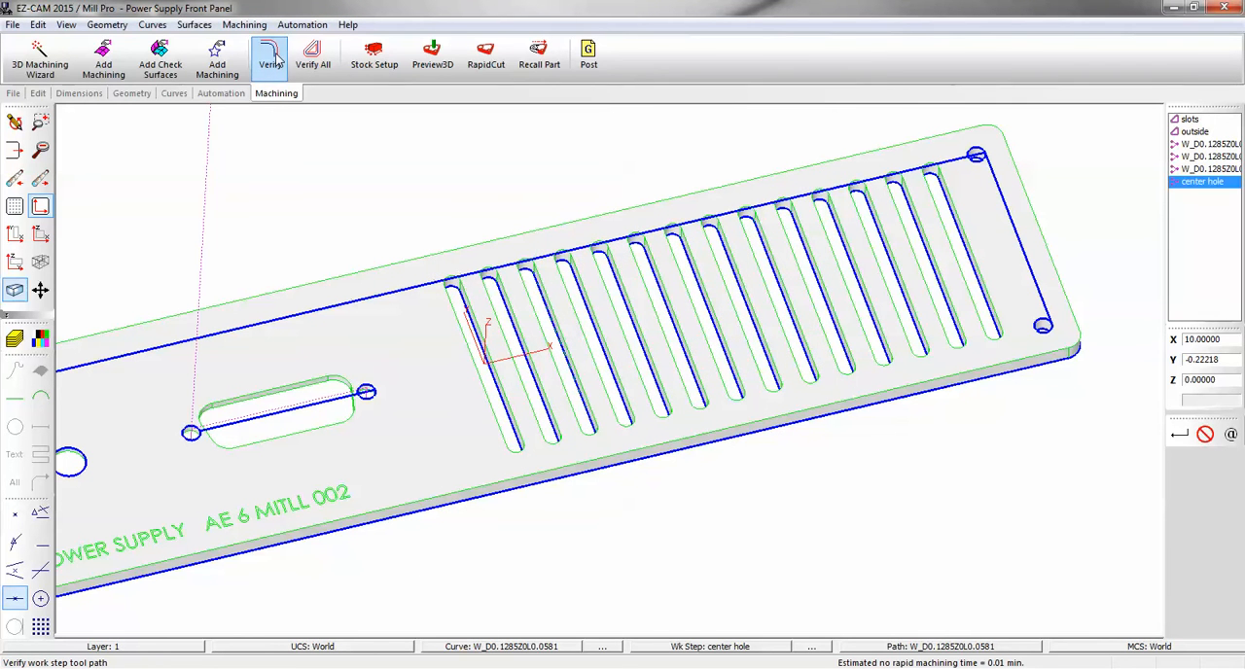
{"action": "scroll", "coordinate": [784, 256], "scroll_direction": "down", "scroll_amount": 4}
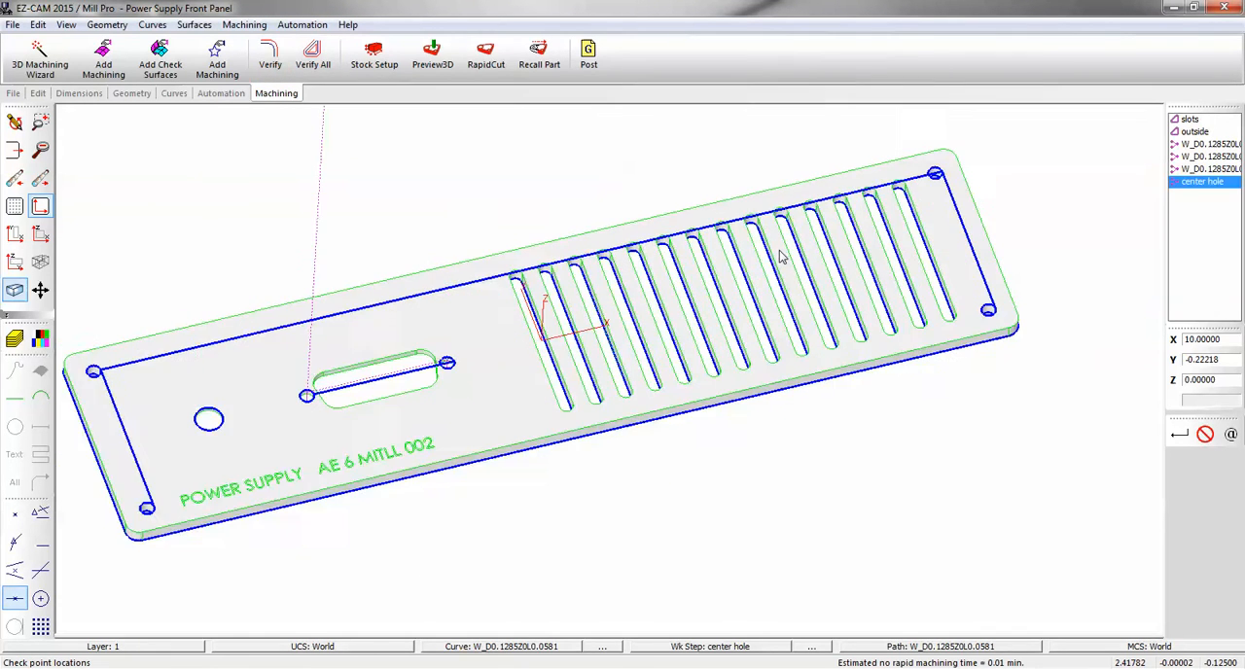
Make the large round hole's curve current and create a Drill holes work step named "larger hole" on it.
{"action": "scroll", "coordinate": [424, 353], "scroll_direction": "up", "scroll_amount": 3}
{"action": "scroll", "coordinate": [423, 352], "scroll_direction": "up", "scroll_amount": 4}
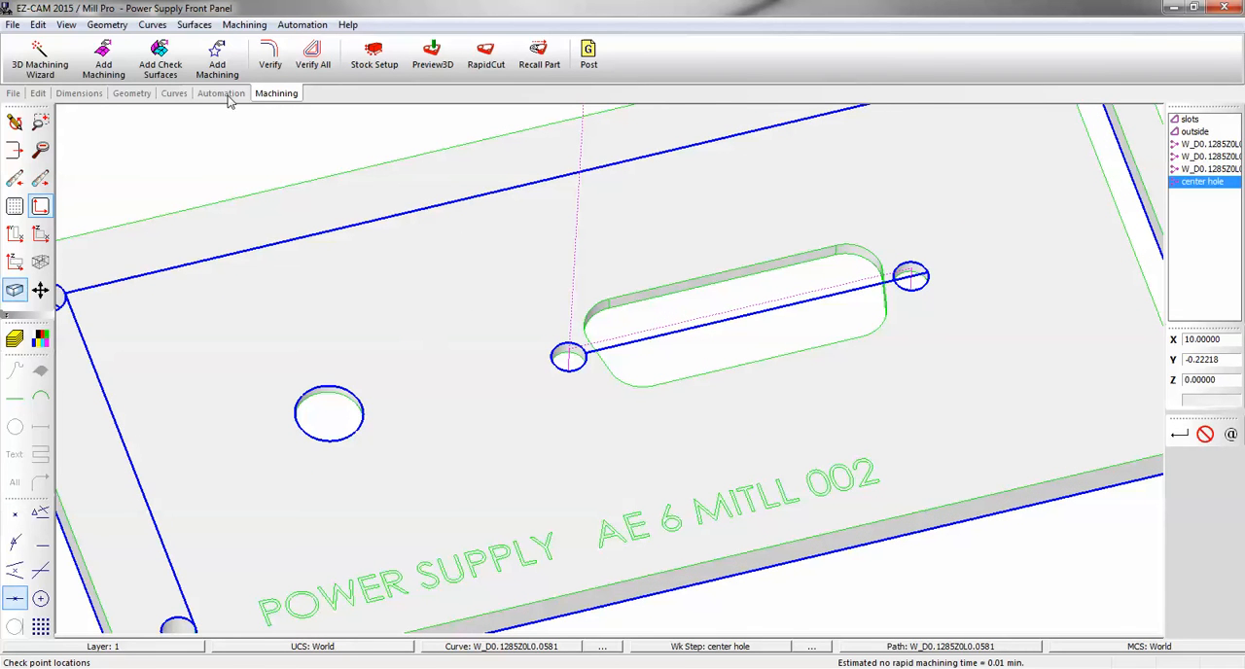
{"action": "left_click", "coordinate": [456, 646]}
{"action": "left_click", "coordinate": [355, 439]}
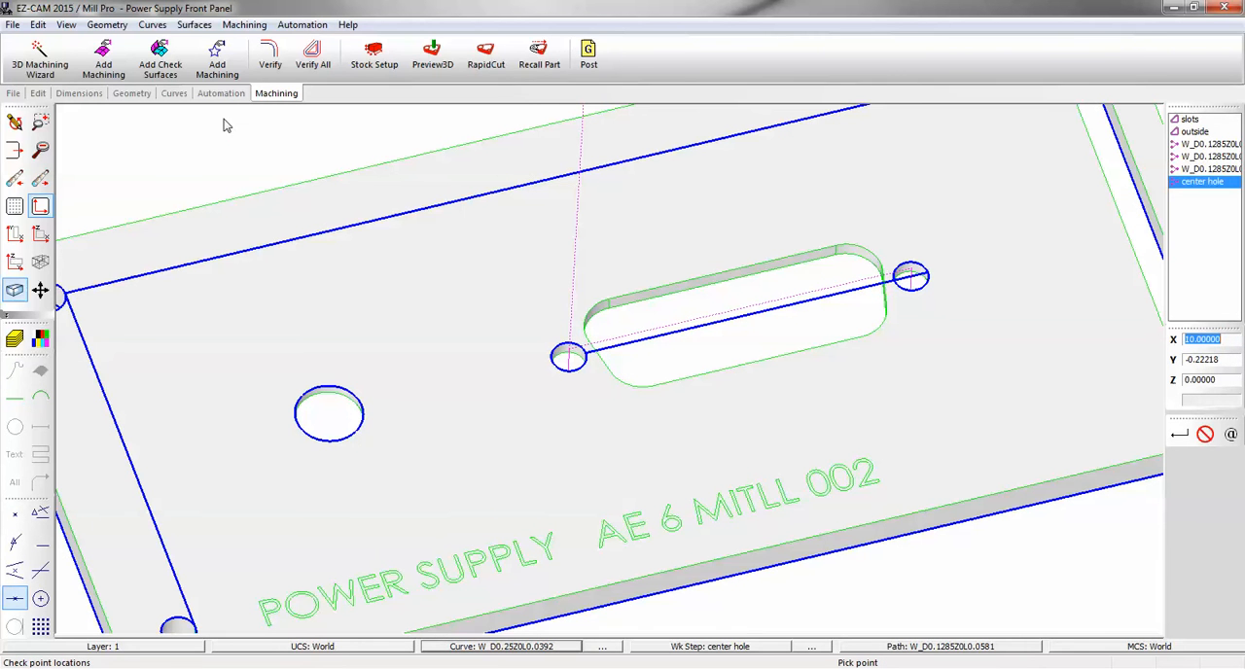
{"action": "left_click", "coordinate": [212, 92]}
{"action": "left_click", "coordinate": [143, 55]}
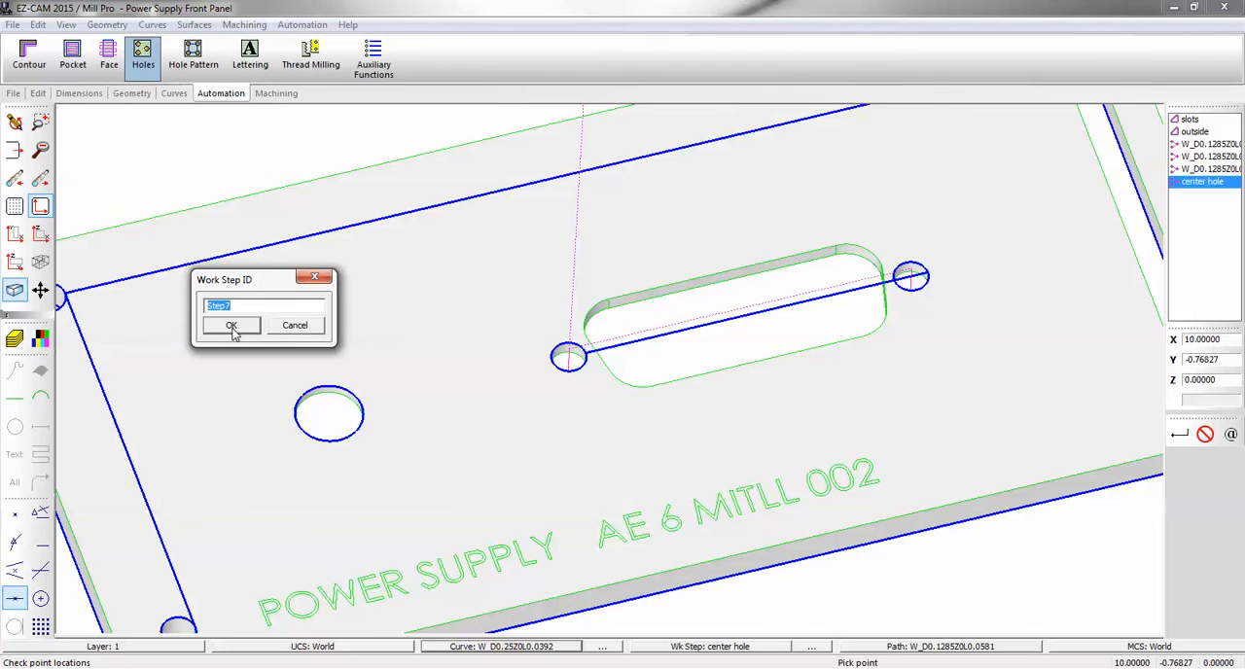
{"action": "type", "text": "larger hole"}
{"action": "key", "text": "Return"}
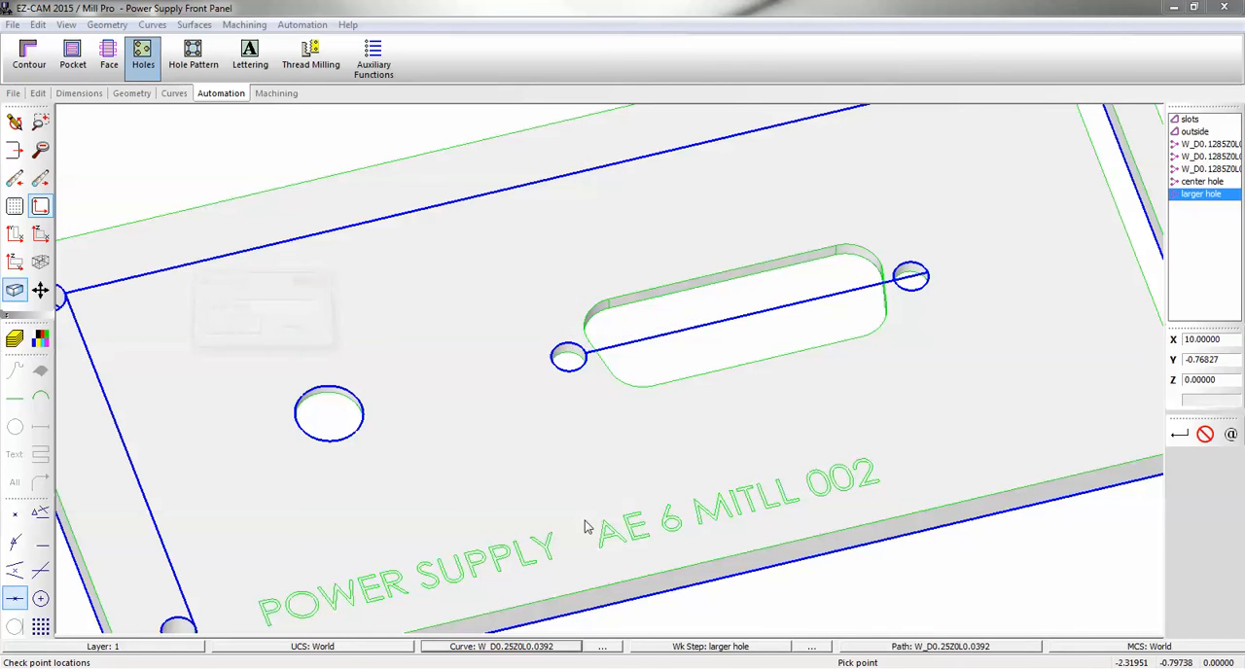
{"action": "left_click", "coordinate": [613, 499]}
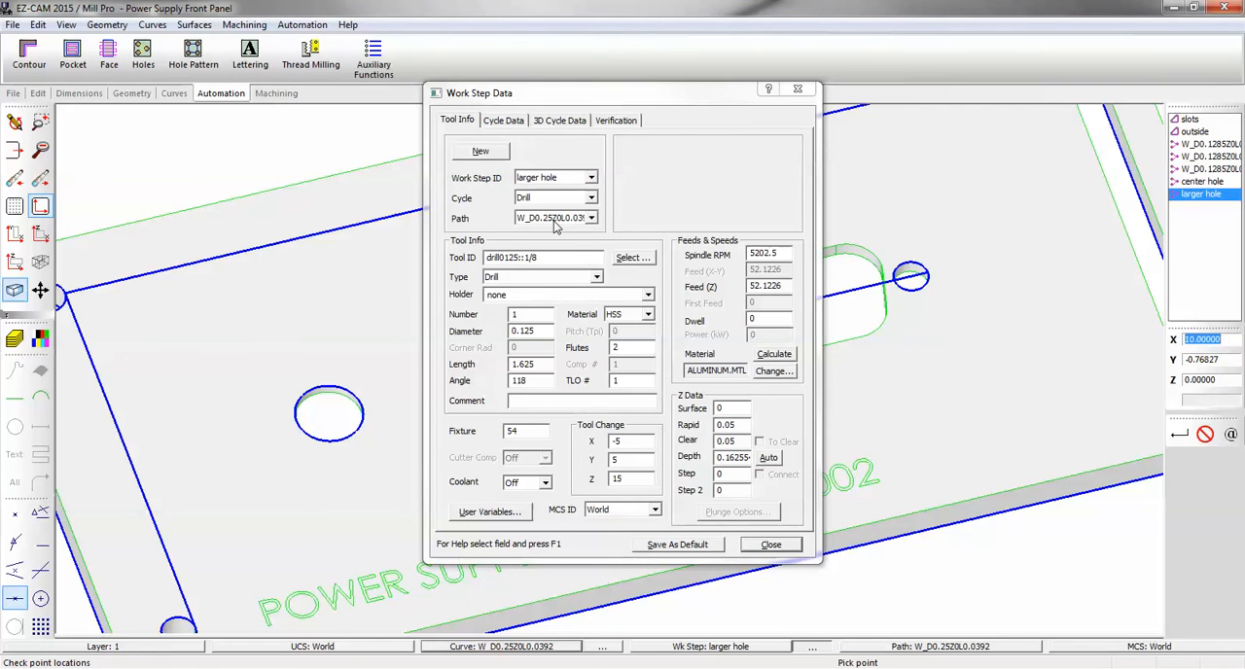
Load the drill0250::1/4 tool into the larger hole work step, set its angle to 118, and add the automatic tip depth.
{"action": "left_click", "coordinate": [627, 258]}
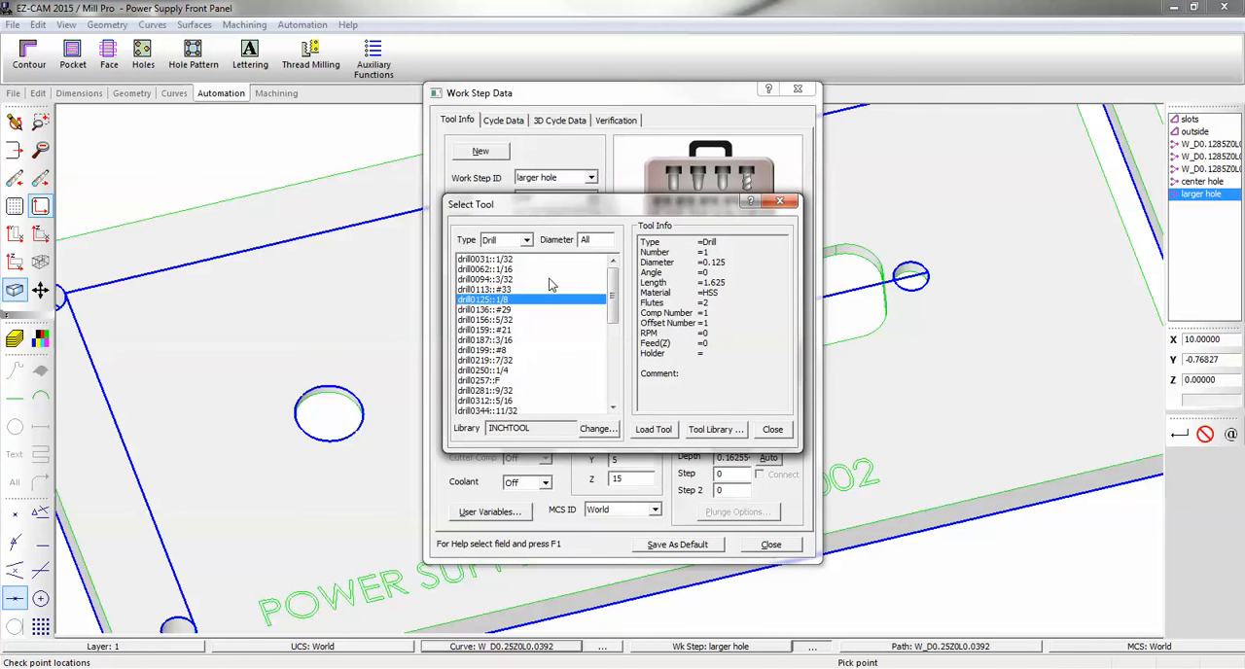
{"action": "double_click", "coordinate": [510, 371]}
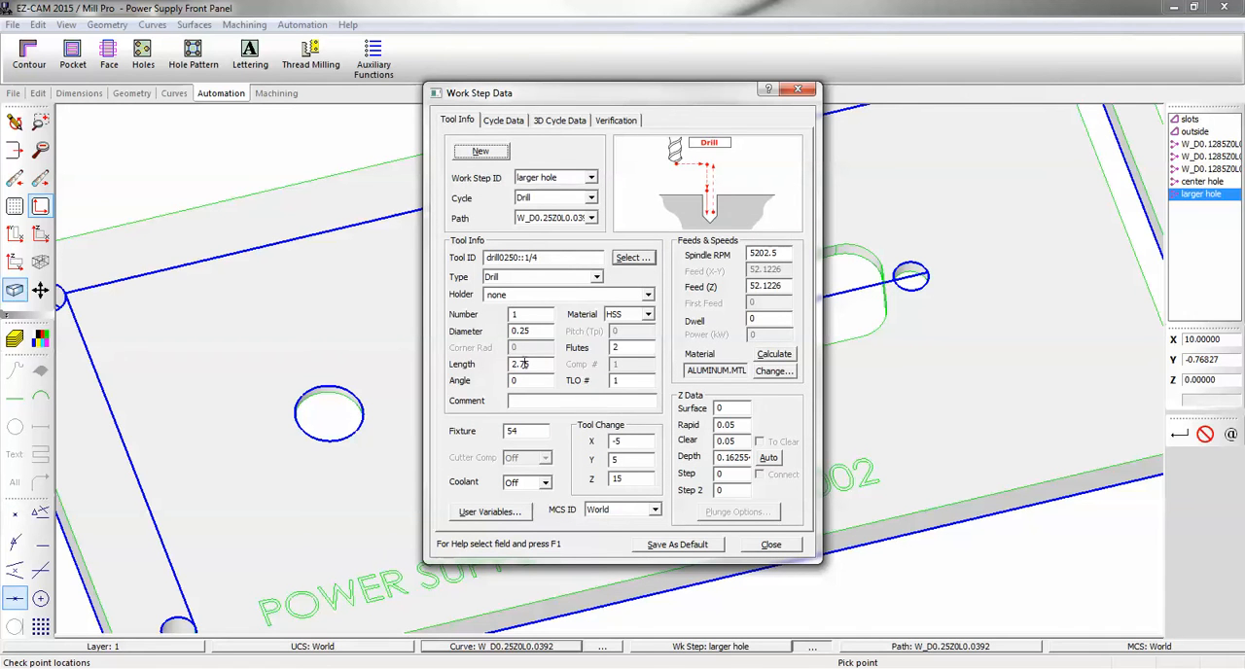
{"action": "left_click", "coordinate": [545, 381]}
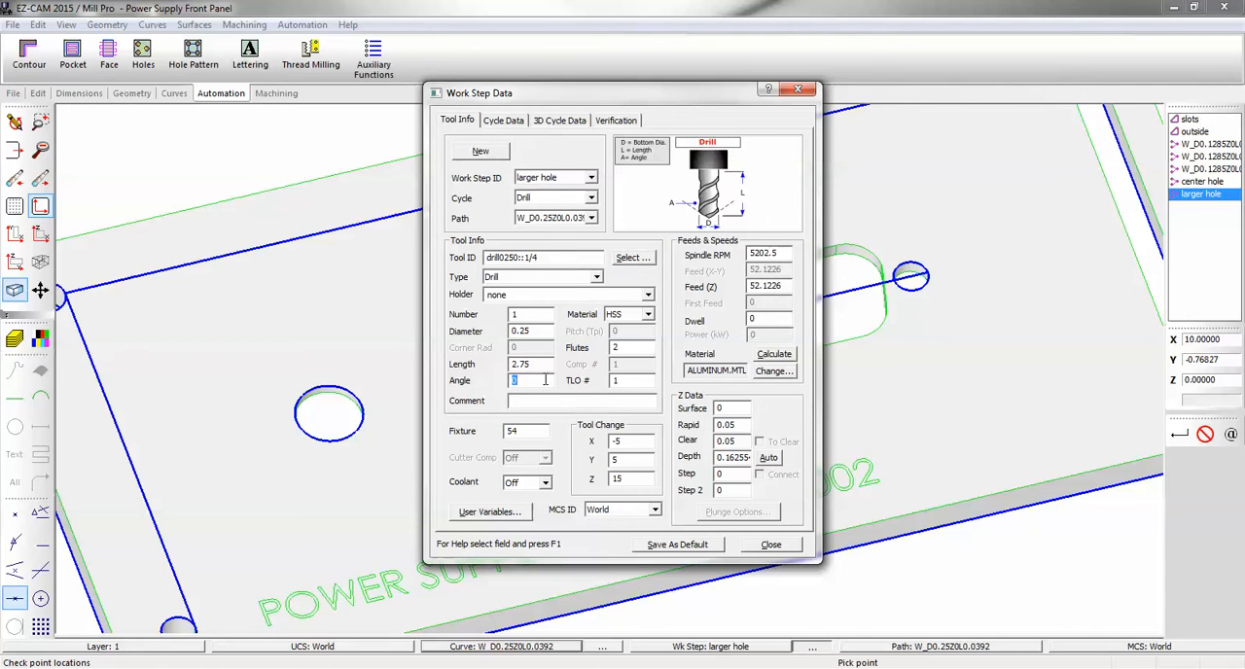
{"action": "type", "text": "118"}
{"action": "left_click", "coordinate": [773, 460]}
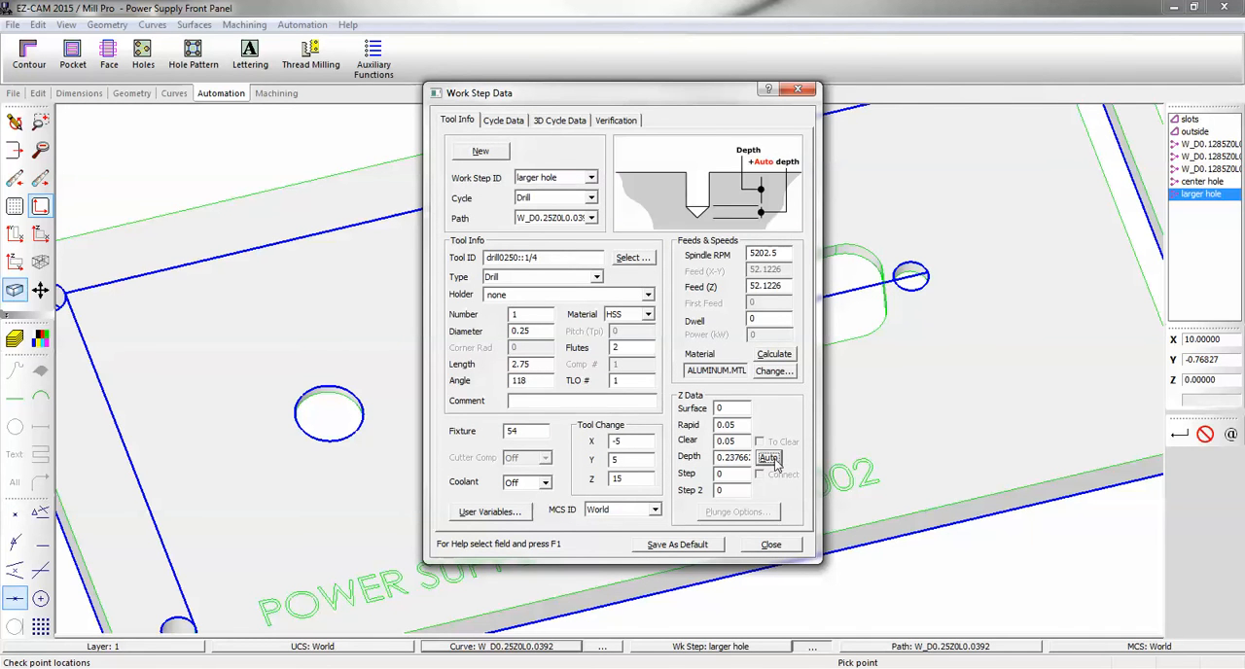
{"action": "left_click", "coordinate": [771, 545]}
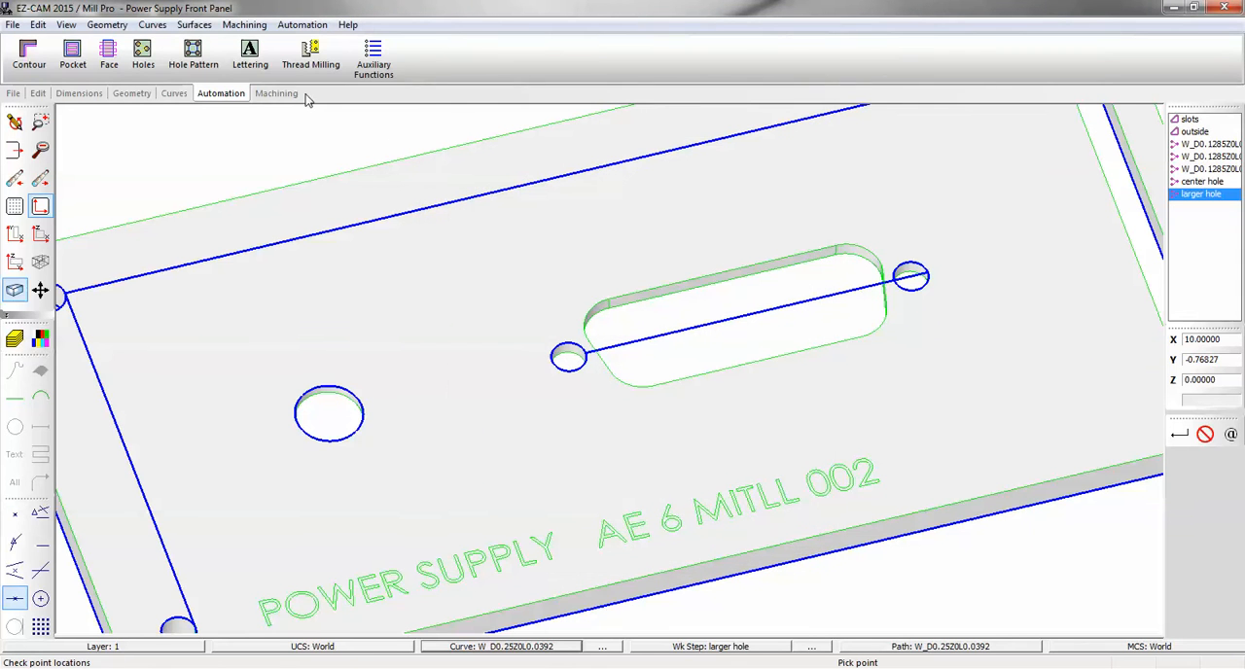
Preview the machined panel in 3D, inspect it from another angle, and return to the wireframe in top view.
{"action": "left_click", "coordinate": [276, 94]}
{"action": "left_click", "coordinate": [432, 59]}
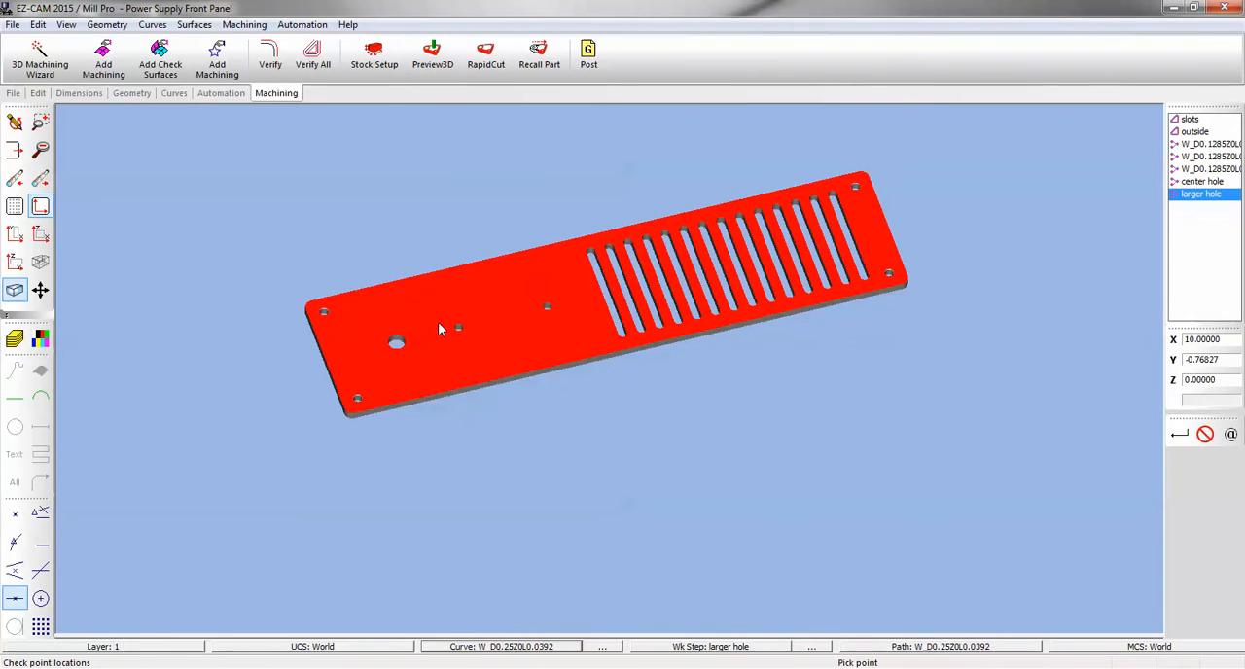
{"action": "middle_click_drag", "start_coordinate": [480, 316], "coordinate": [410, 283]}
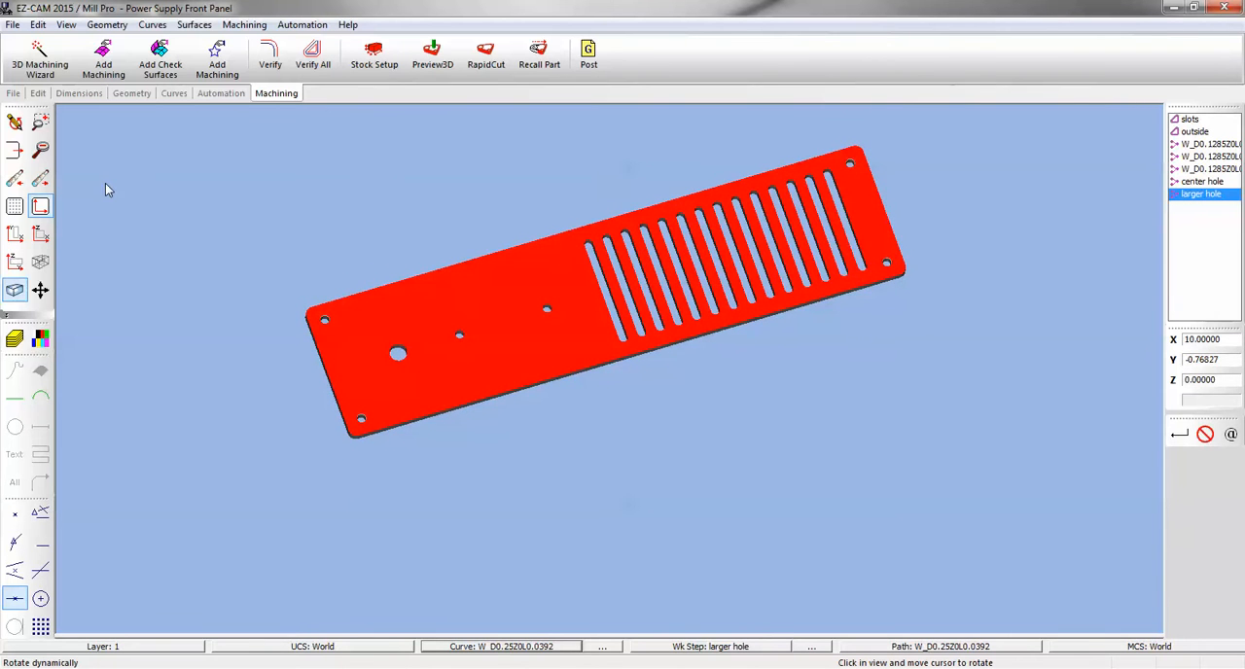
{"action": "left_click", "coordinate": [14, 121]}
{"action": "left_click", "coordinate": [40, 233]}
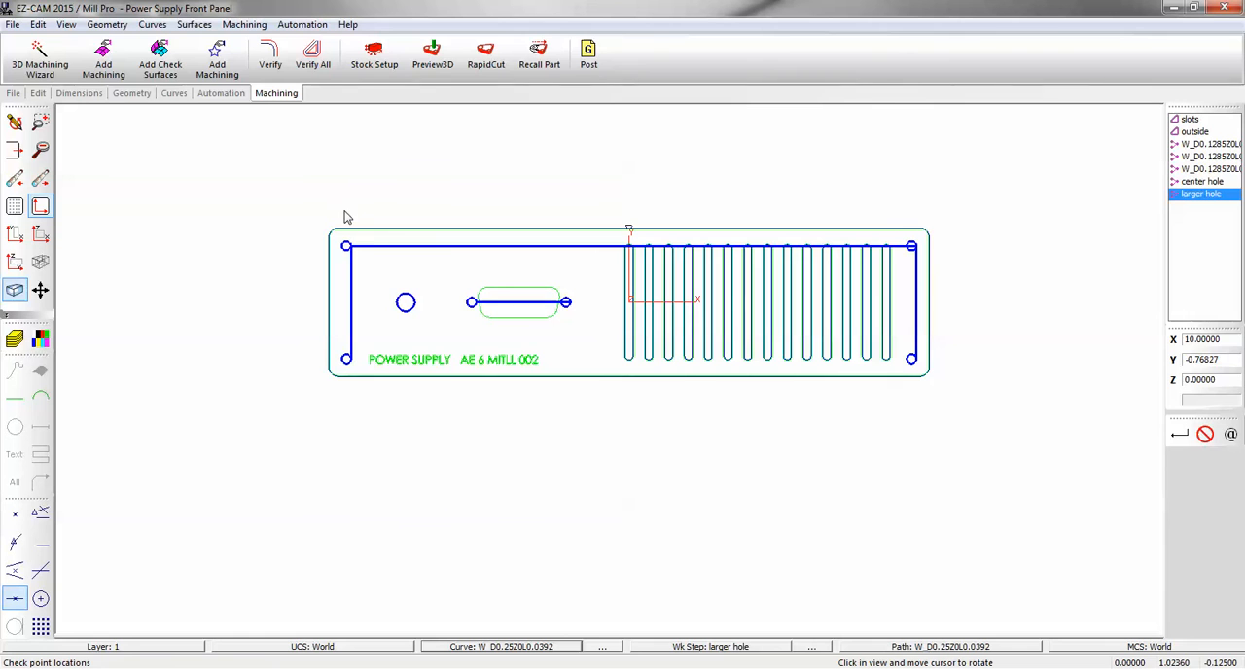
Blank all entities of the panel except the surfaces of the POWER SUPPLY AE 6 MITLL 002 lettering.
{"action": "left_click", "coordinate": [37, 93]}
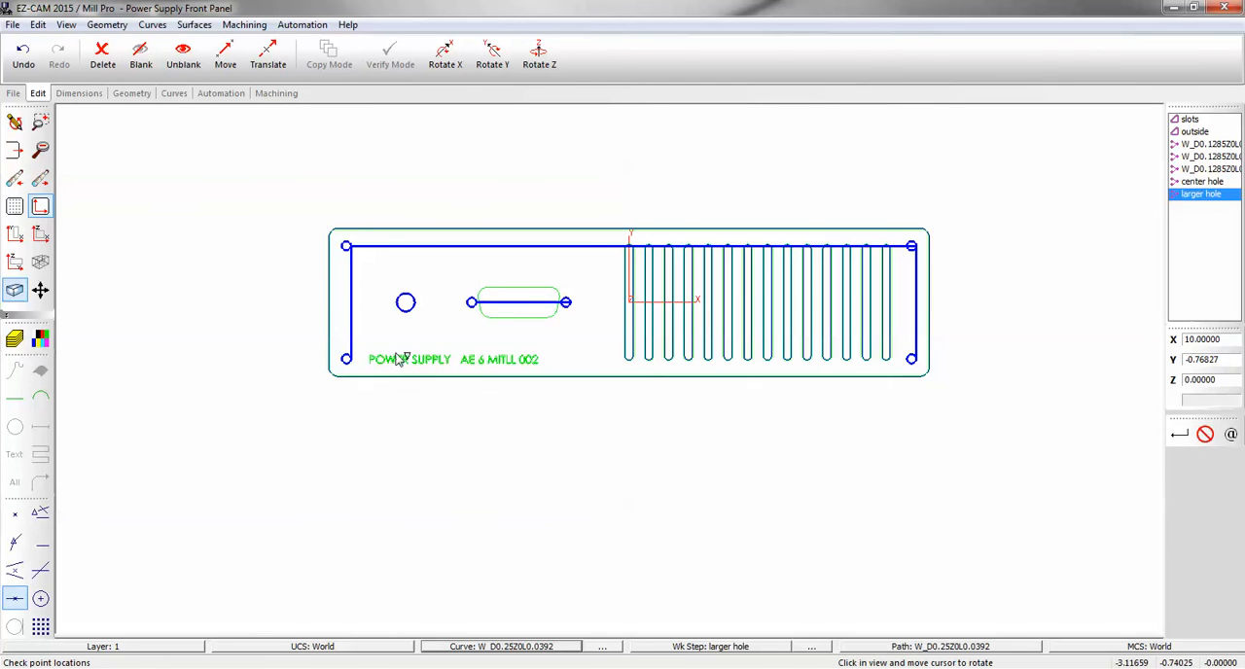
{"action": "left_click", "coordinate": [142, 56]}
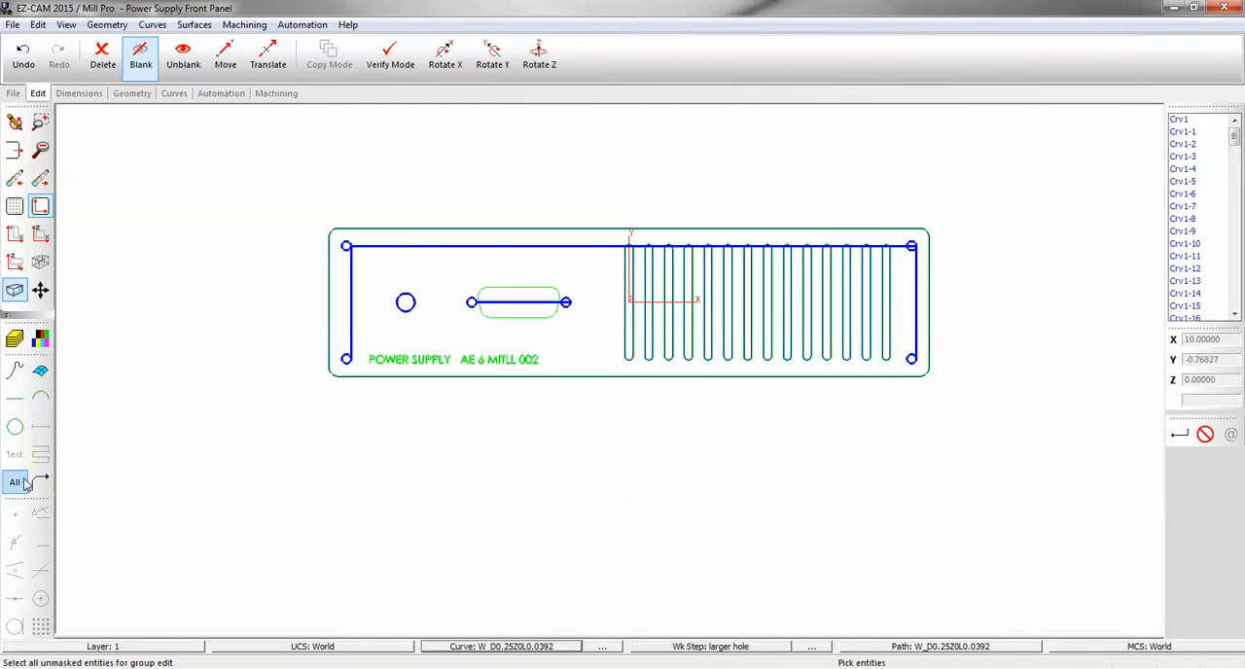
{"action": "left_click", "coordinate": [389, 59]}
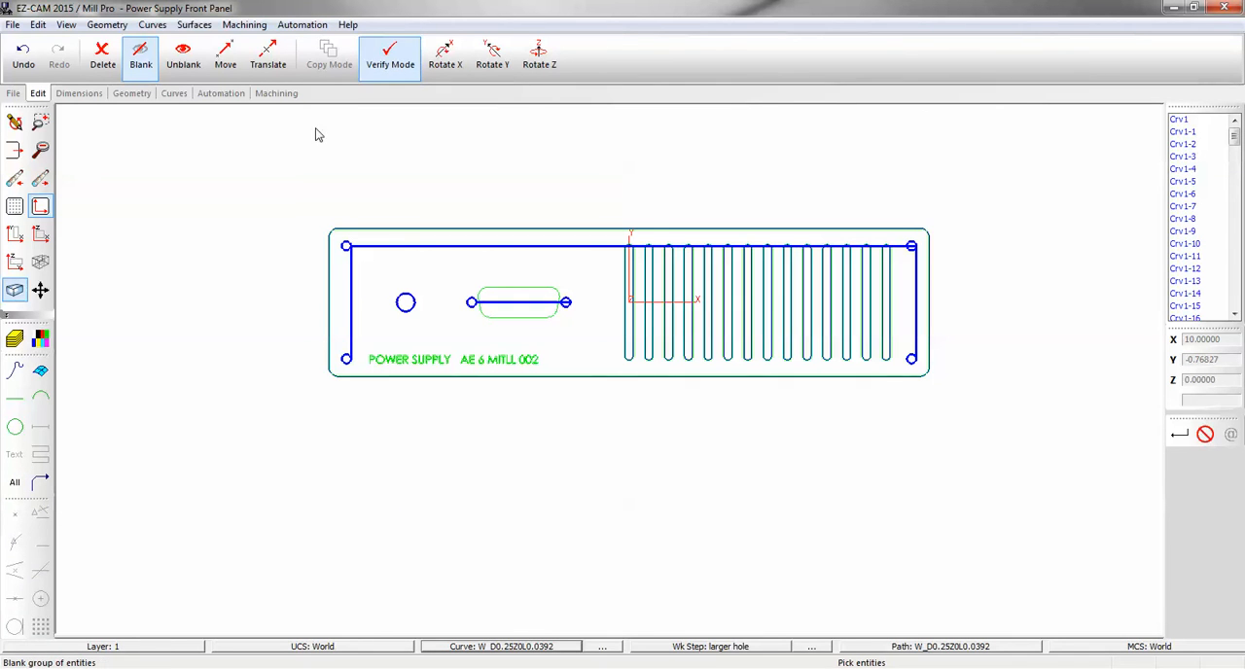
{"action": "left_click", "coordinate": [12, 481]}
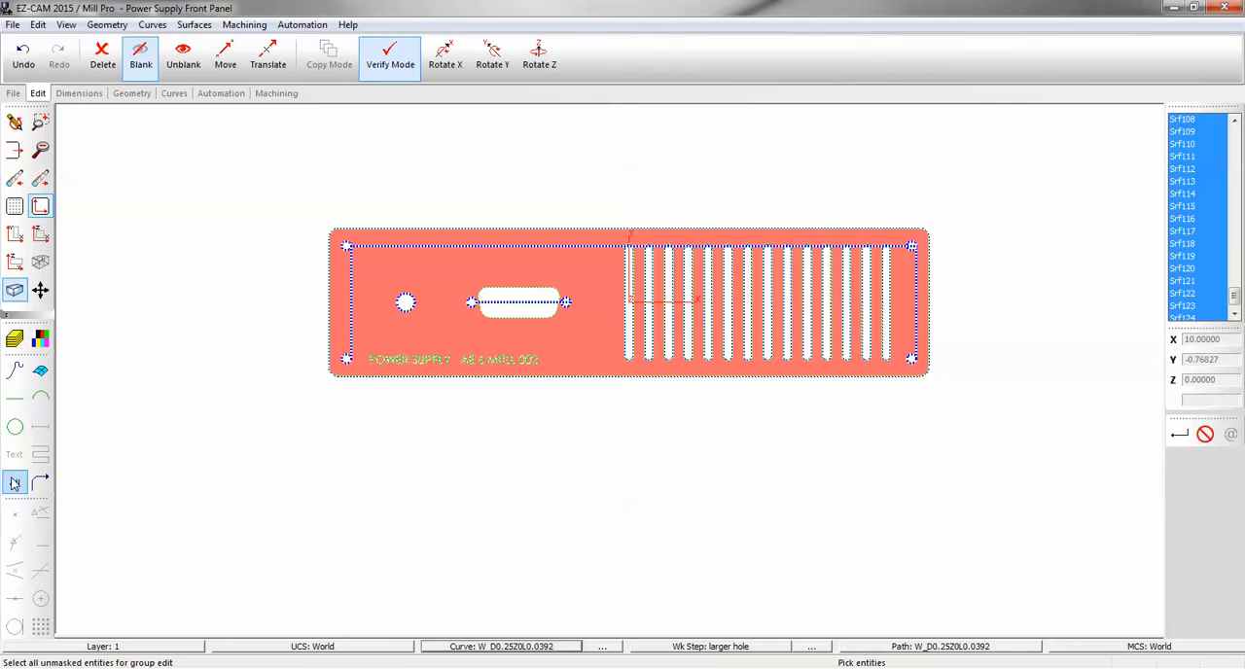
{"action": "left_click", "coordinate": [40, 371]}
{"action": "left_click_drag", "start_coordinate": [363, 346], "coordinate": [550, 379]}
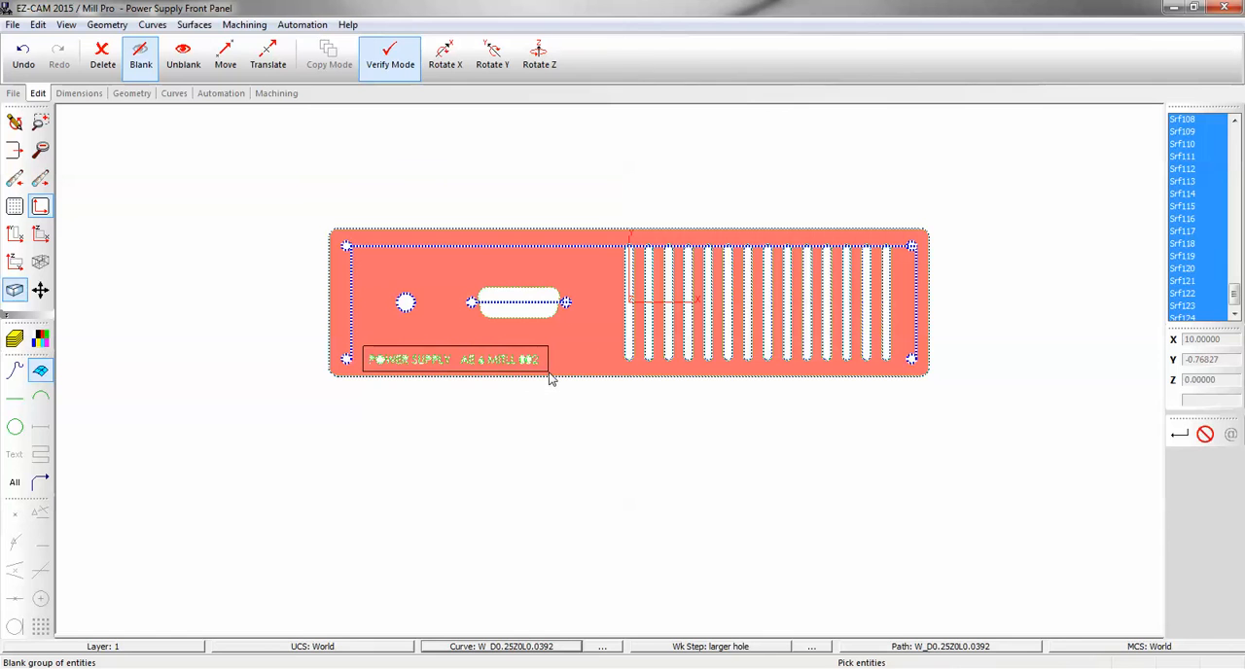
{"action": "left_click_drag", "start_coordinate": [551, 380], "coordinate": [551, 379]}
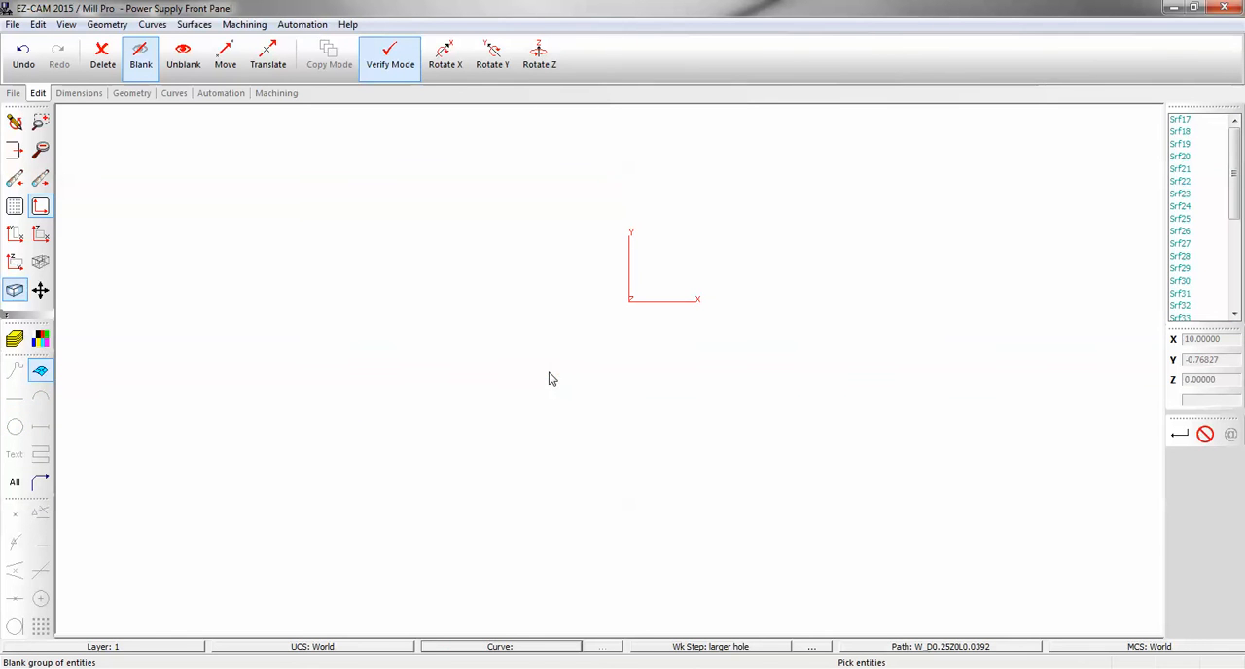
Change the color of all the lettering surfaces to Default.
{"action": "left_click", "coordinate": [37, 24]}
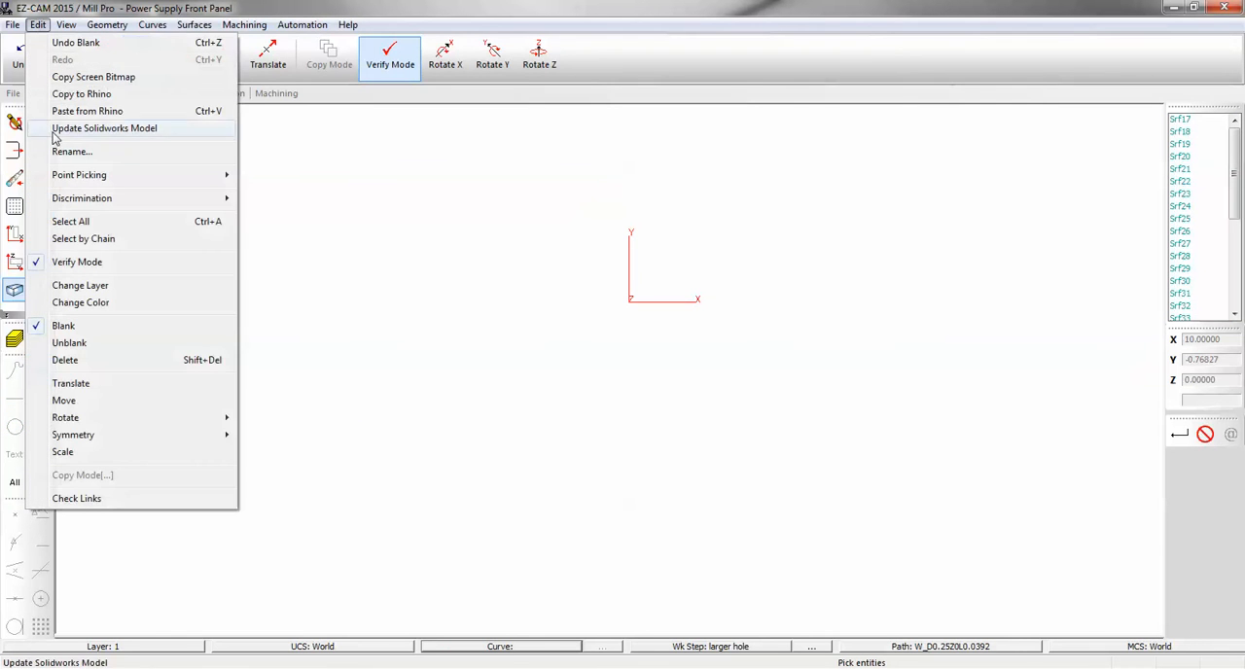
{"action": "left_click", "coordinate": [77, 305]}
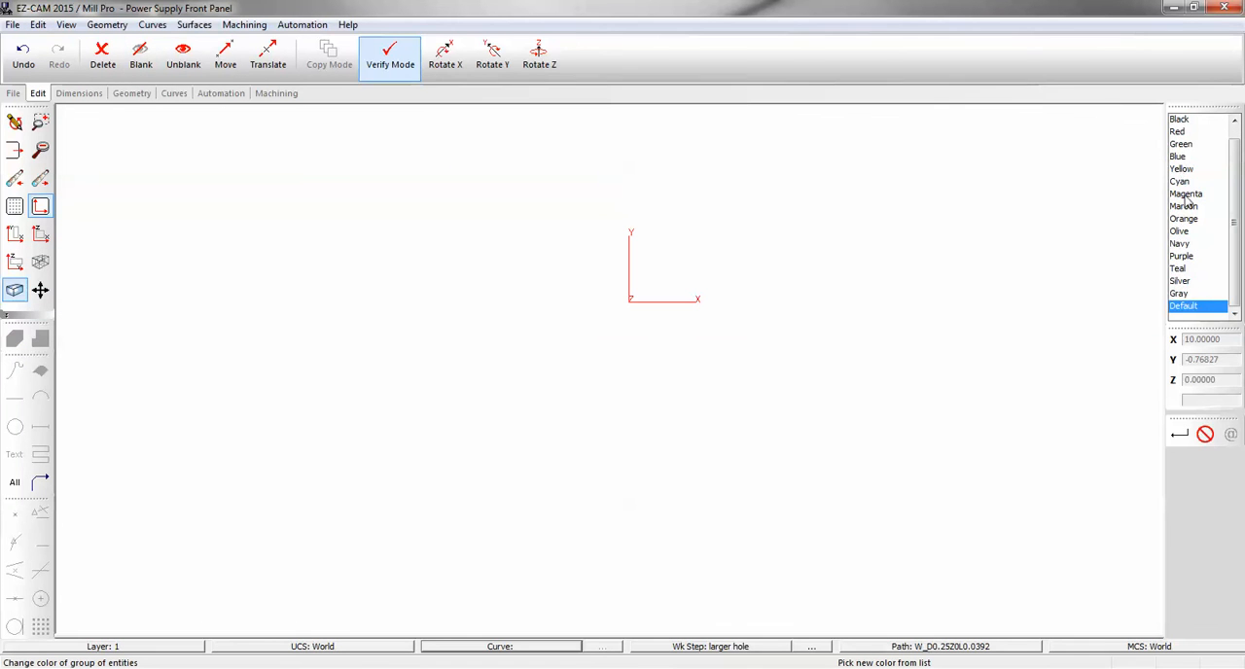
{"action": "left_click", "coordinate": [1198, 309]}
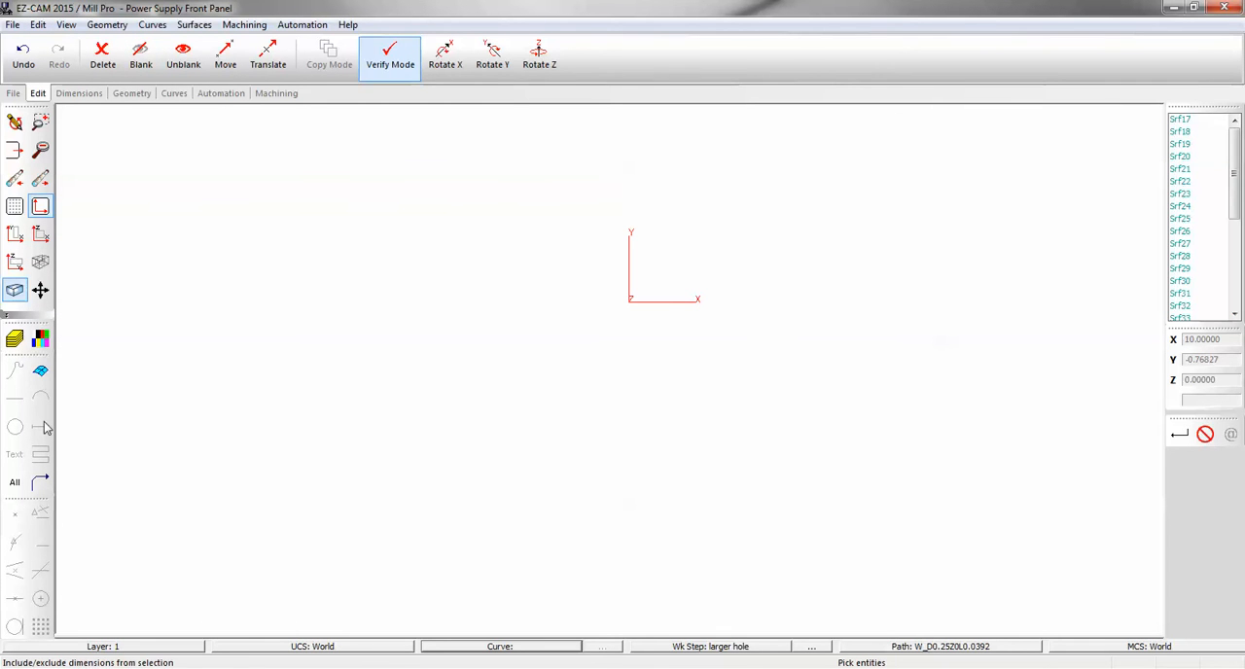
{"action": "left_click", "coordinate": [15, 484]}
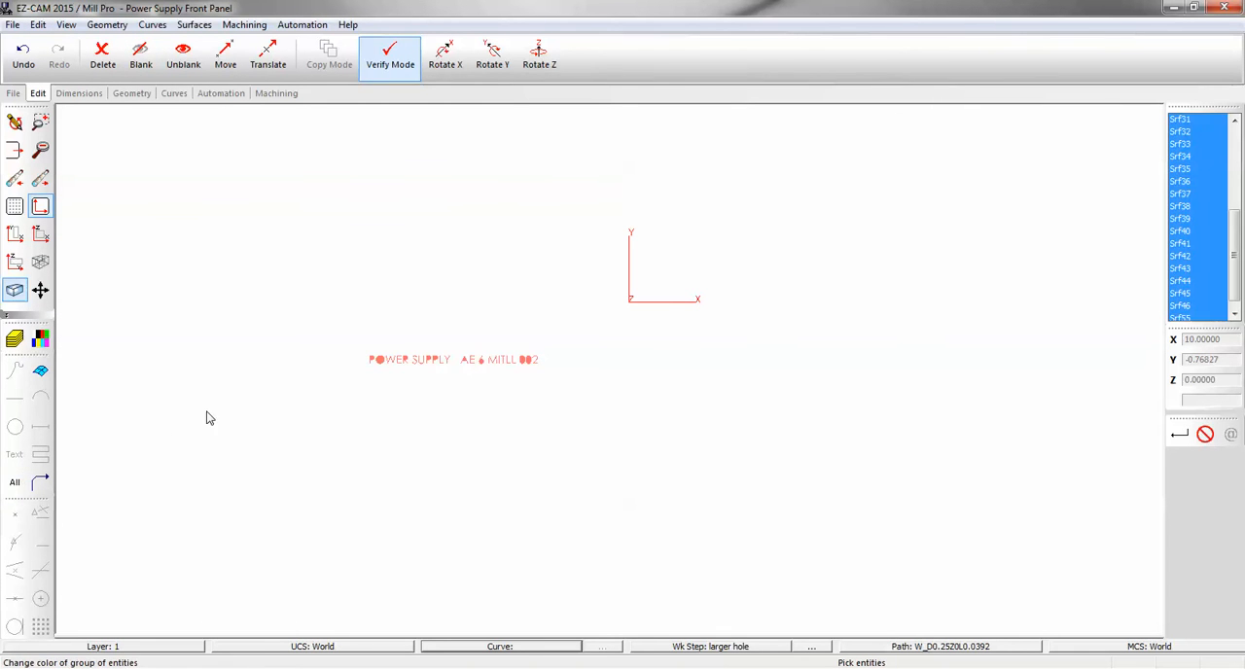
{"action": "right_click", "coordinate": [235, 425]}
{"action": "scroll", "coordinate": [354, 344], "scroll_direction": "up", "scroll_amount": 4}
{"action": "scroll", "coordinate": [492, 448], "scroll_direction": "up", "scroll_amount": 5}
{"action": "scroll", "coordinate": [479, 426], "scroll_direction": "down", "scroll_amount": 5}
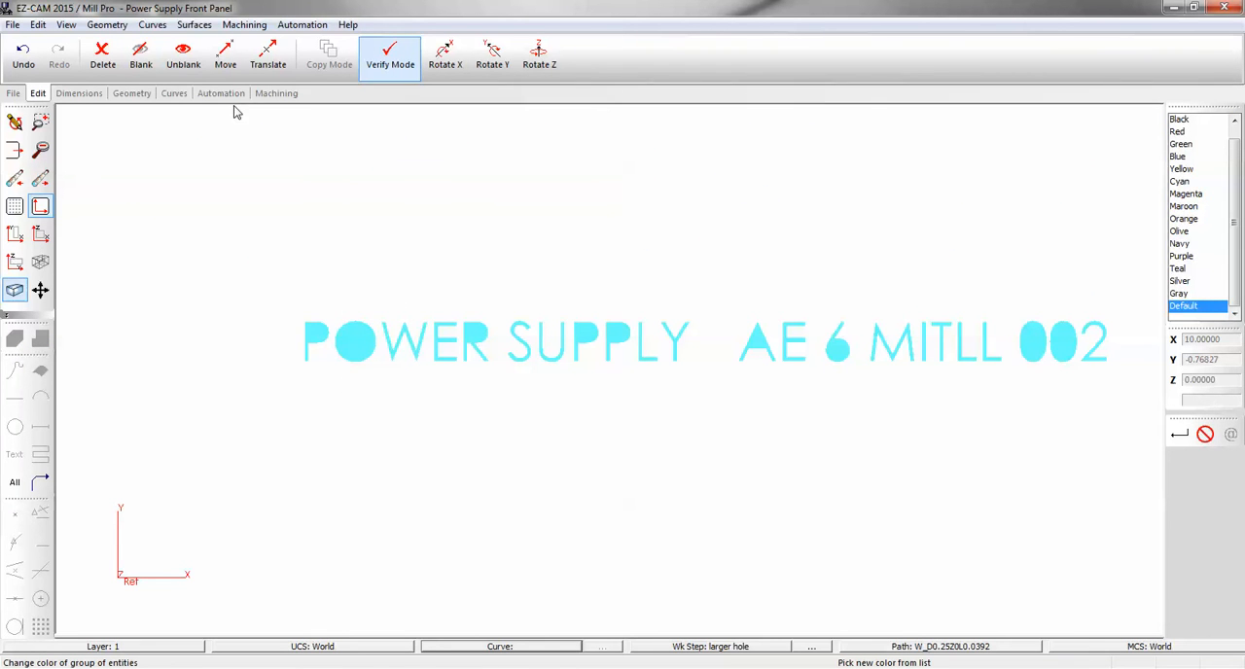
Blank the inner island surfaces of the letters P, O, R and A and the digits 6 and 0 in the lettering.
{"action": "left_click", "coordinate": [138, 55]}
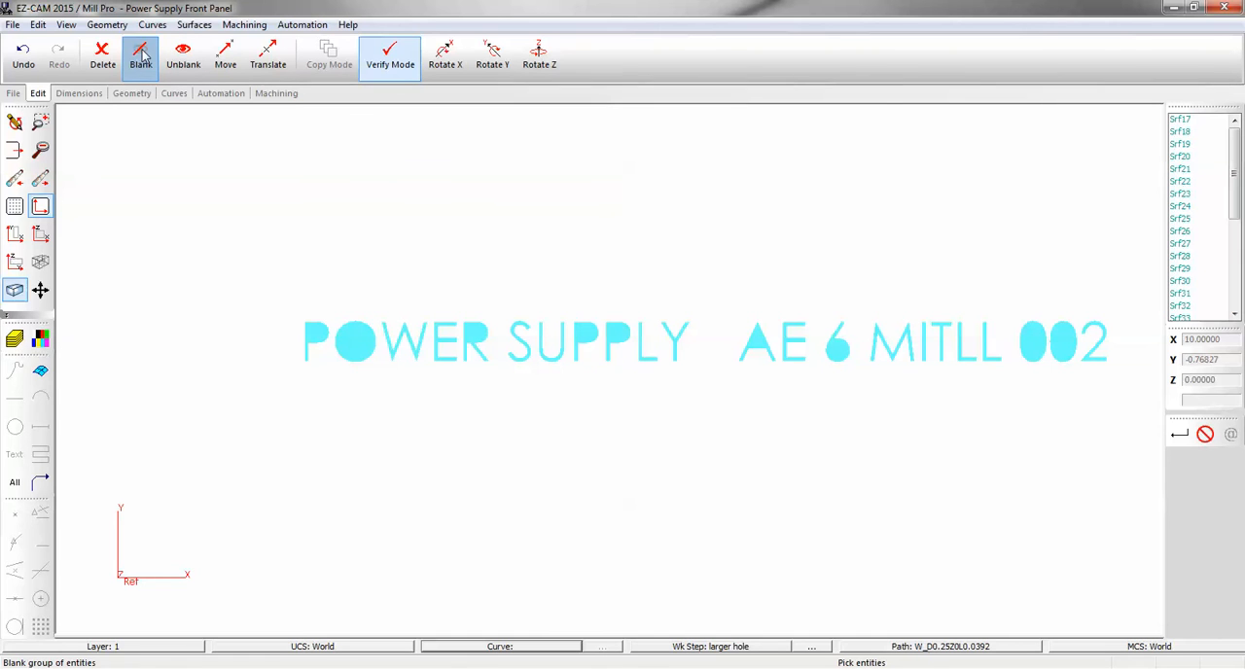
{"action": "left_click", "coordinate": [355, 345]}
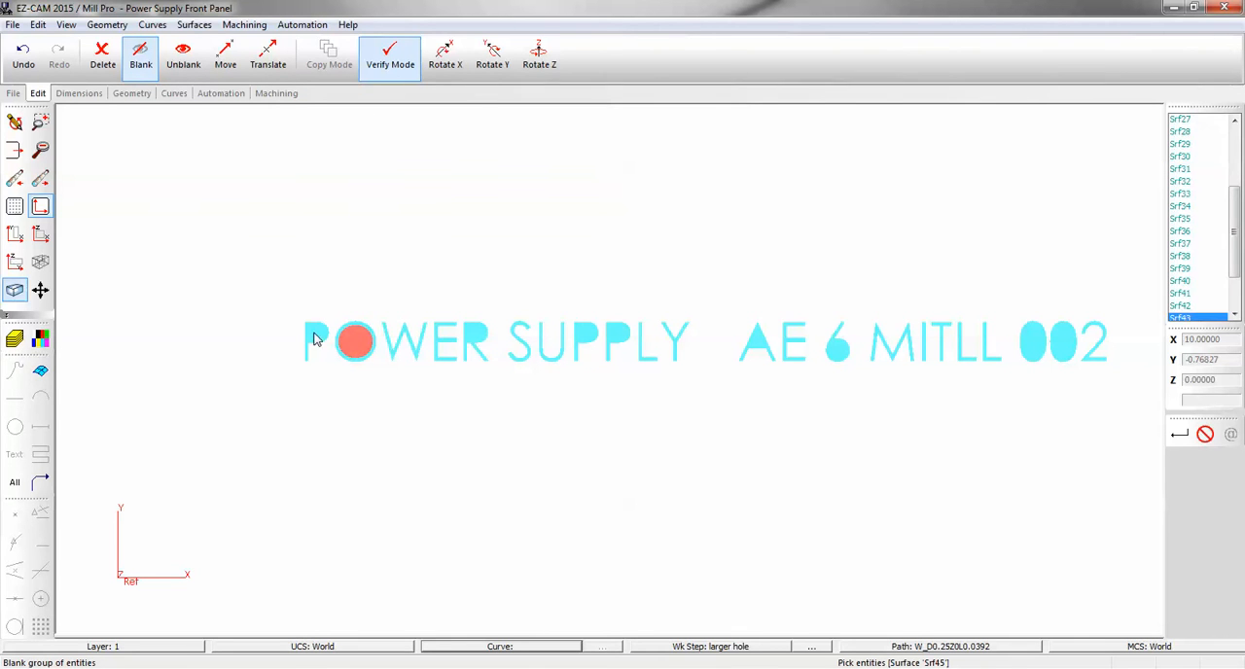
{"action": "left_click", "coordinate": [476, 338]}
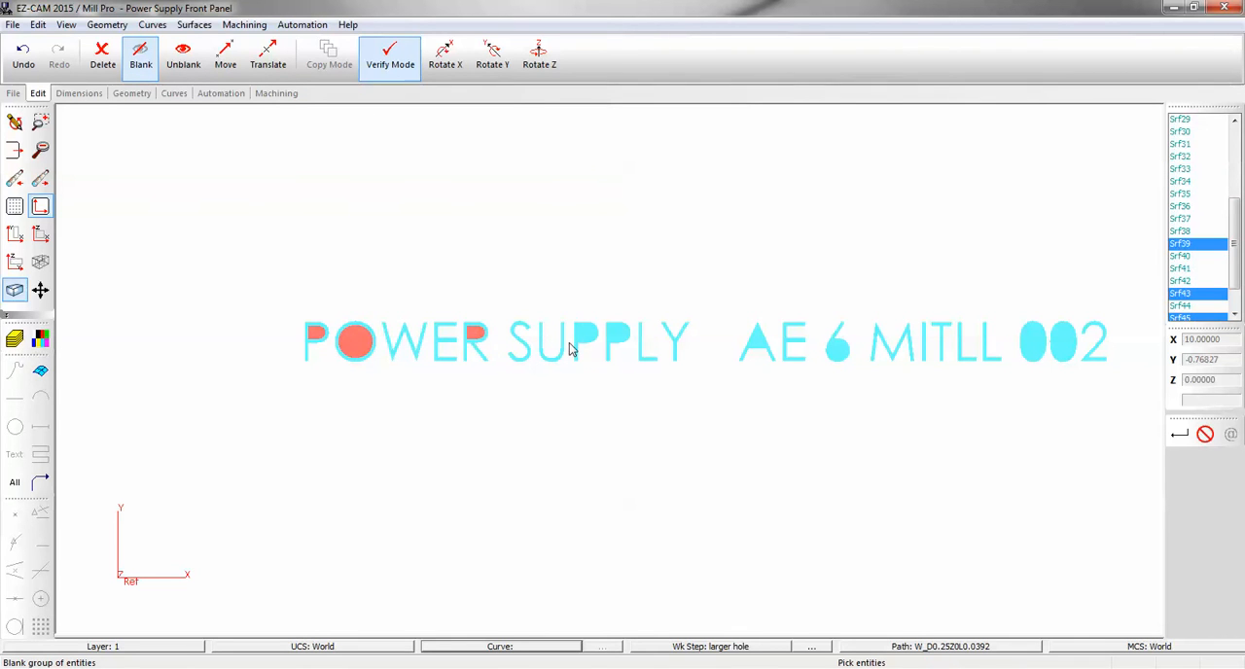
{"action": "left_click", "coordinate": [584, 338]}
{"action": "left_click", "coordinate": [617, 341]}
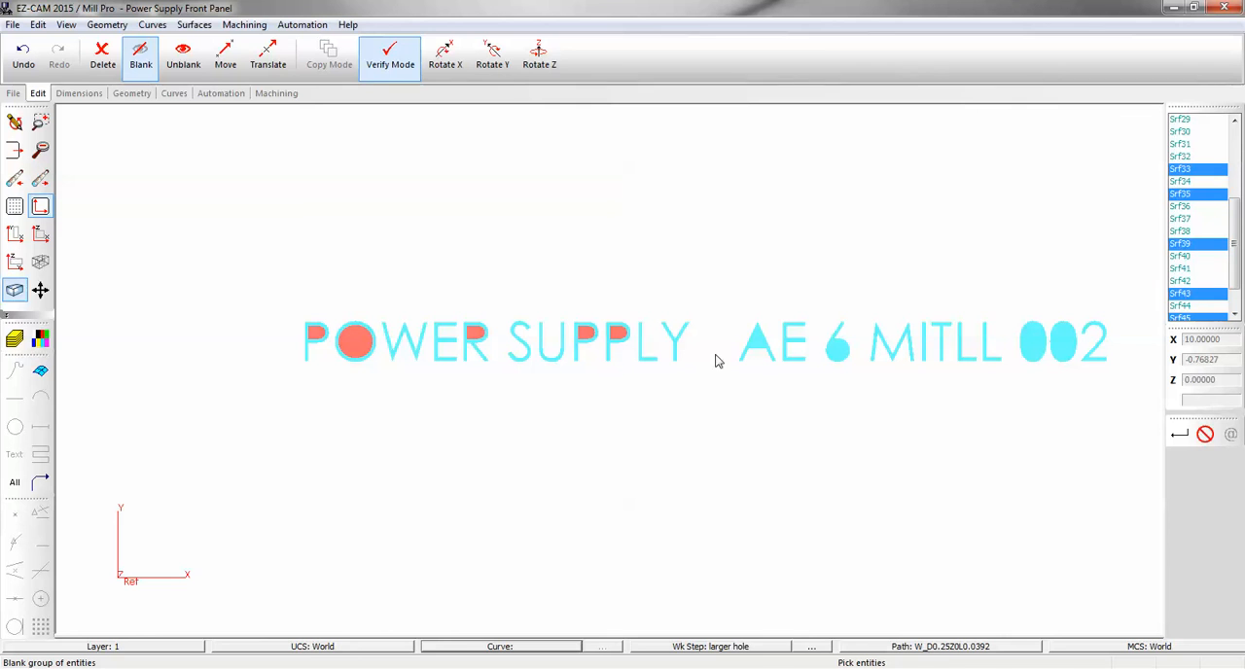
{"action": "left_click", "coordinate": [752, 345]}
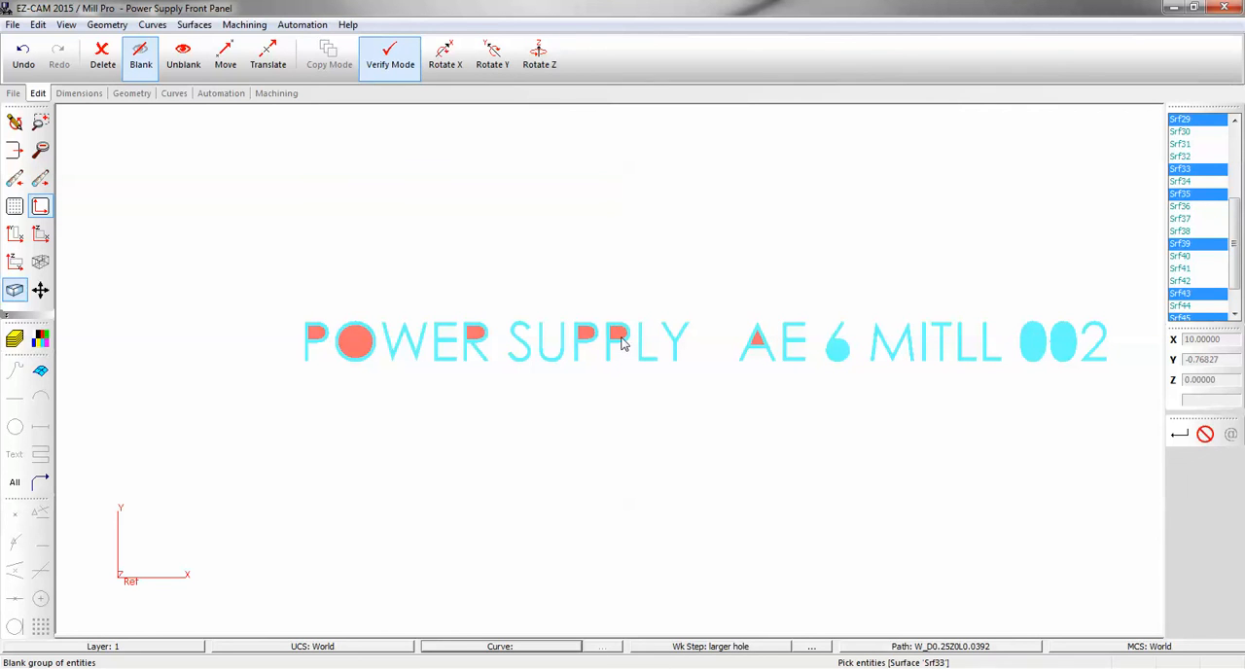
{"action": "left_click", "coordinate": [837, 350]}
{"action": "left_click", "coordinate": [1032, 341]}
{"action": "left_click", "coordinate": [1067, 347]}
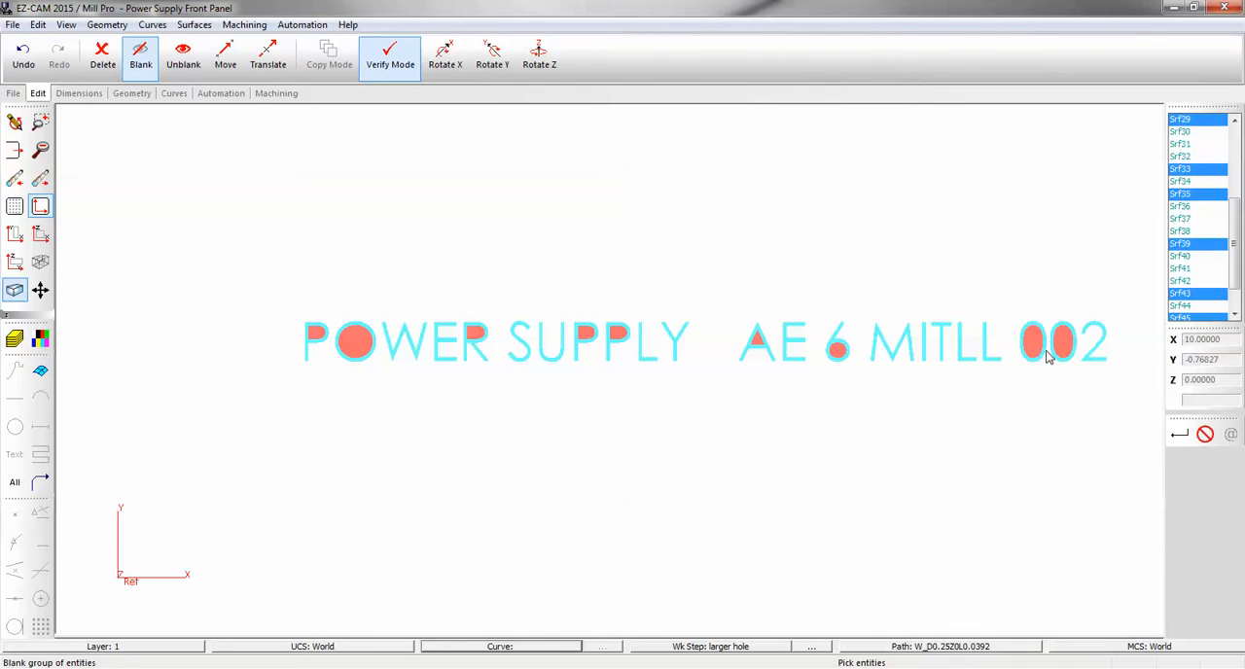
{"action": "key", "text": "Return"}
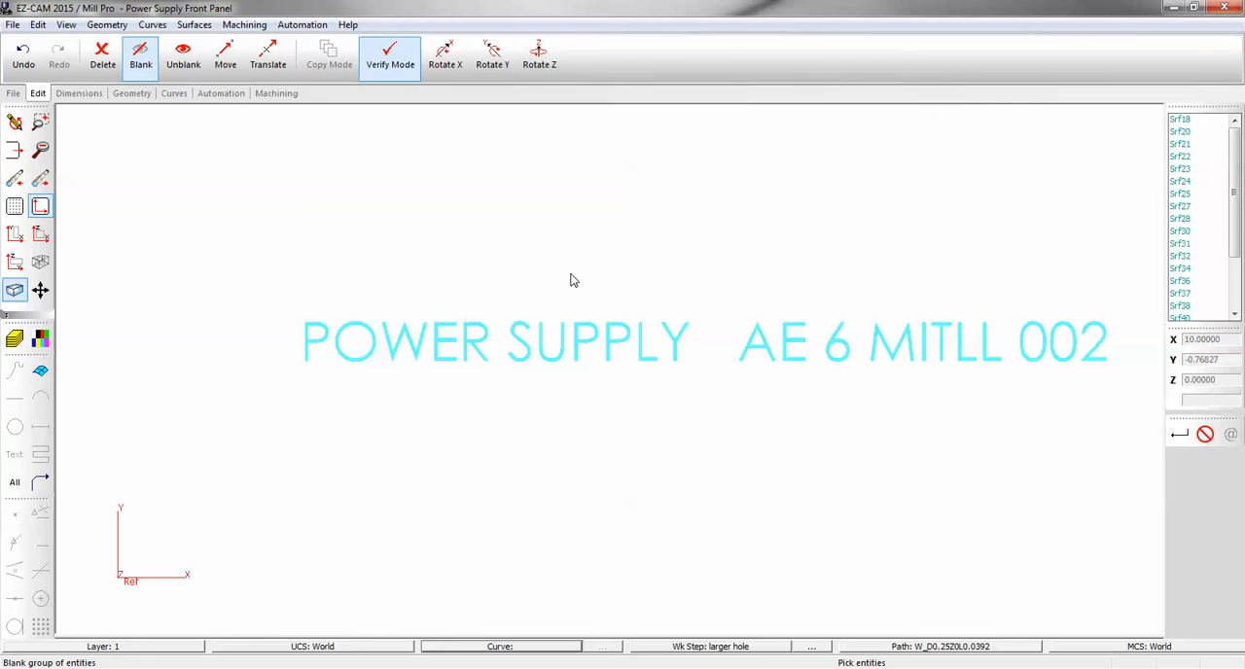
Create face curves on all the remaining lettering surfaces, leaving open edge detection off.
{"action": "left_click", "coordinate": [179, 95]}
{"action": "left_click", "coordinate": [90, 56]}
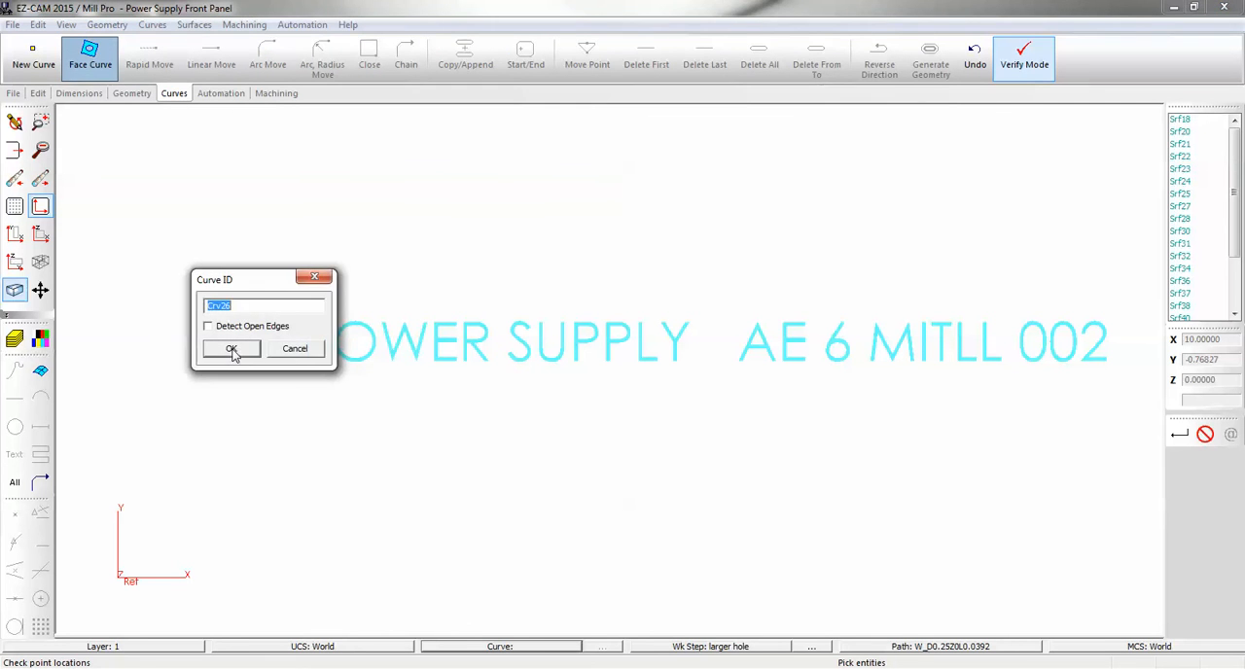
{"action": "left_click", "coordinate": [232, 349]}
{"action": "left_click_drag", "start_coordinate": [290, 307], "coordinate": [1129, 414]}
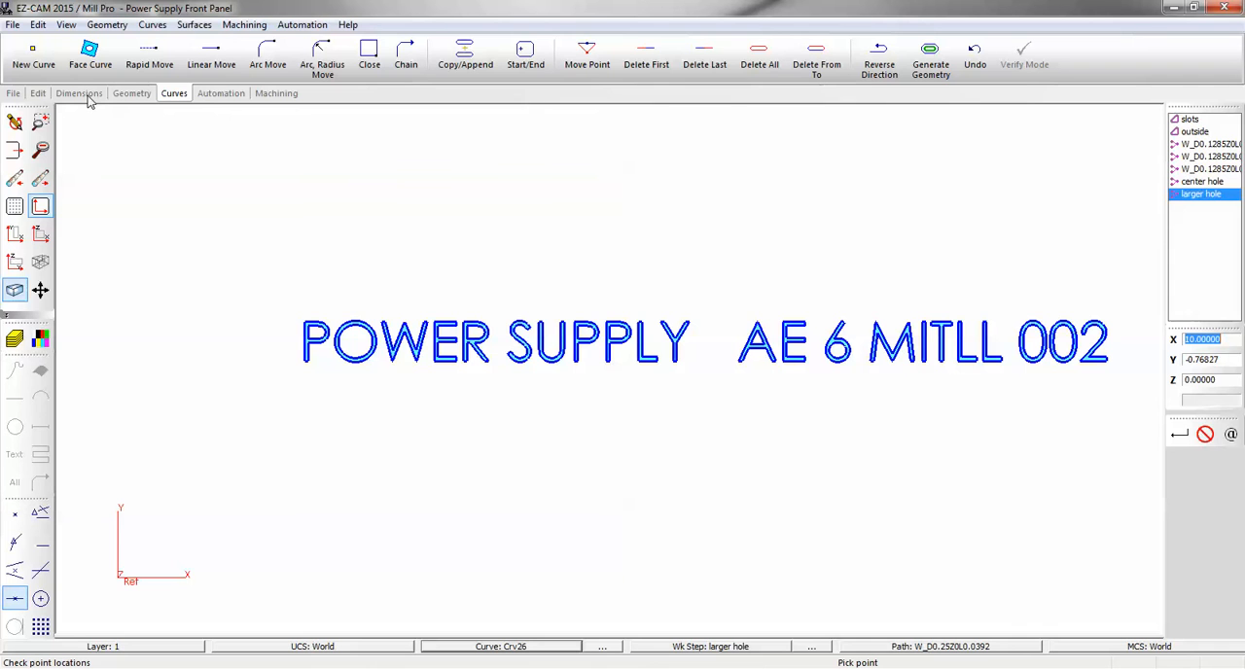
Blank all the lettering surfaces so that only their curves are displayed.
{"action": "left_click", "coordinate": [37, 93]}
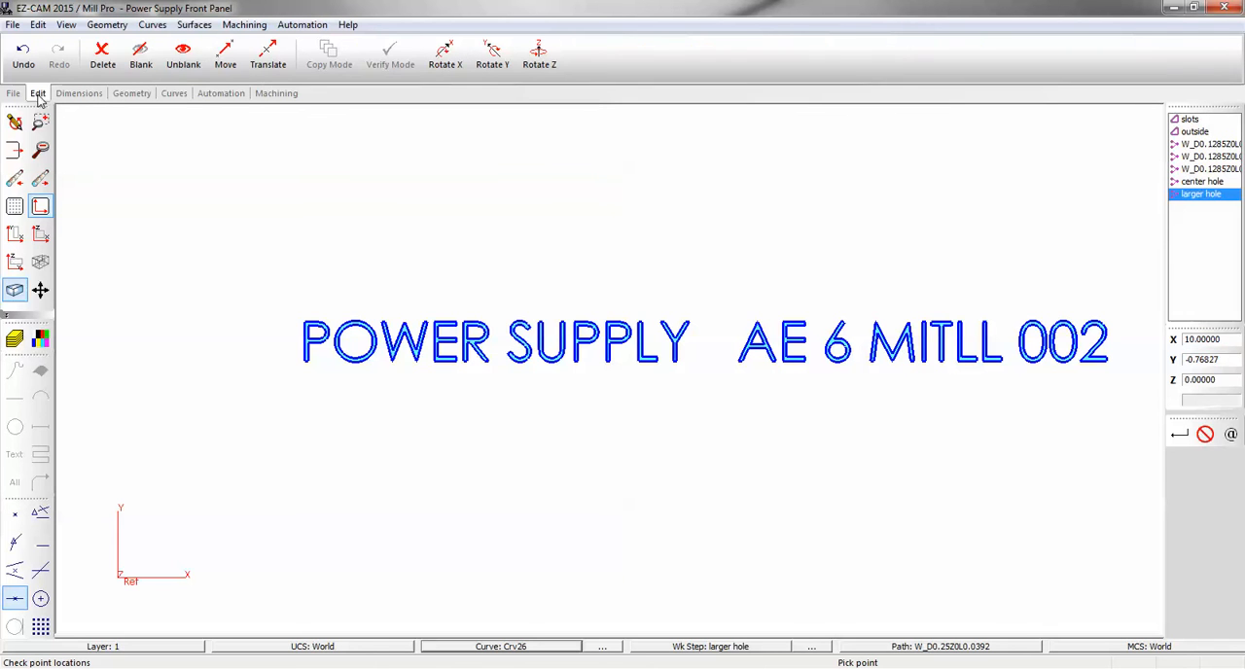
{"action": "left_click", "coordinate": [141, 56]}
{"action": "left_click", "coordinate": [41, 371]}
{"action": "left_click", "coordinate": [17, 483]}
{"action": "right_click", "coordinate": [216, 438]}
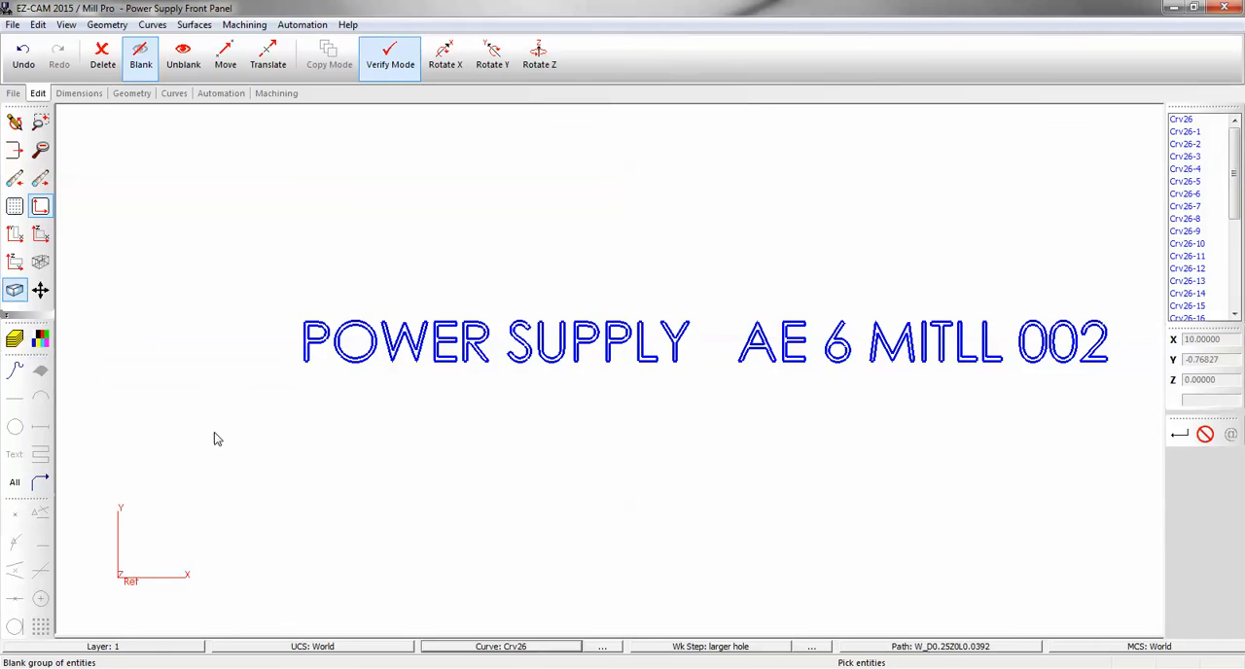
Make the outline curve of the first letter P the current path and create a Pocket work step named "letters" on it.
{"action": "left_click", "coordinate": [222, 94]}
{"action": "left_click", "coordinate": [889, 646]}
{"action": "left_click", "coordinate": [310, 368]}
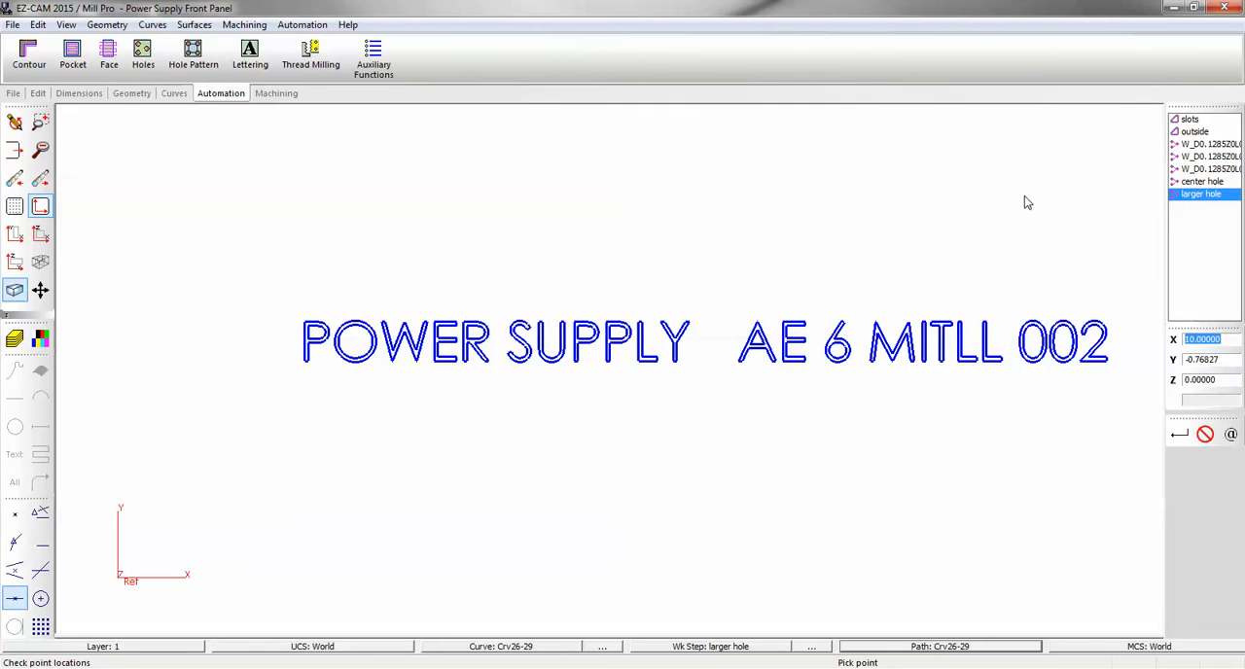
{"action": "left_click", "coordinate": [73, 56]}
{"action": "type", "text": "le"}
{"action": "key", "text": "Return"}
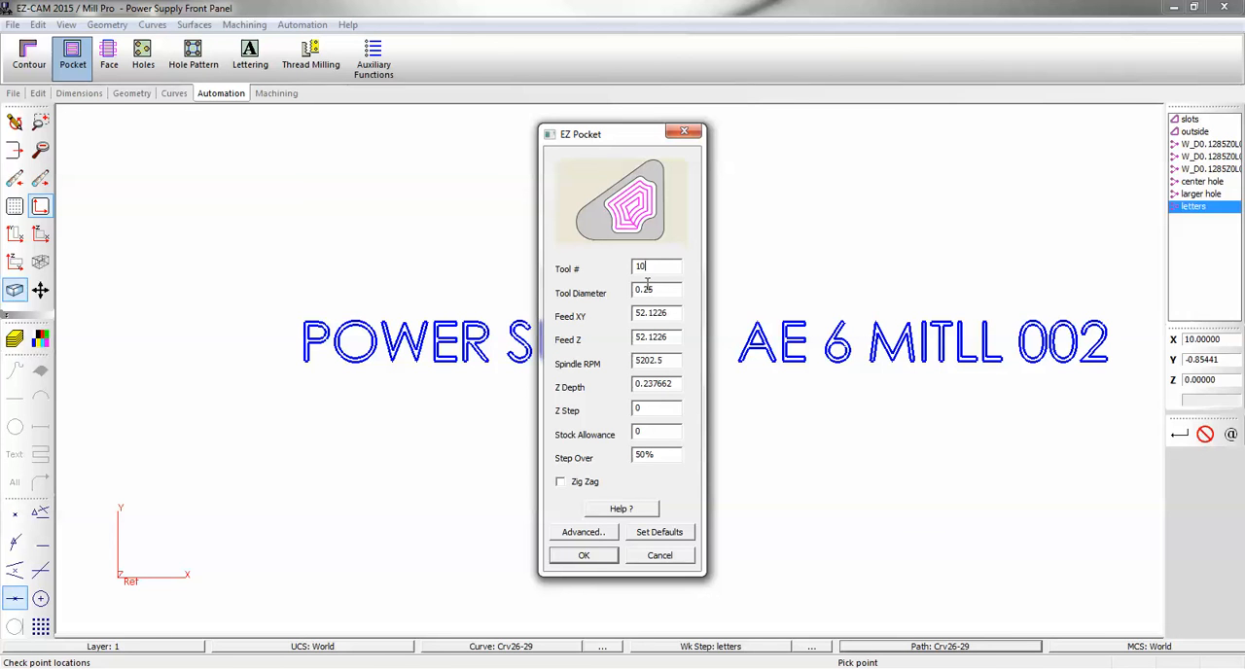
Set the letters pocket to tool number 10, tool diameter 0.005 and Z depth 0.02.
{"action": "left_click_drag", "start_coordinate": [644, 288], "coordinate": [670, 292]}
{"action": "type", "text": "1"}
{"action": "double_click", "coordinate": [660, 386]}
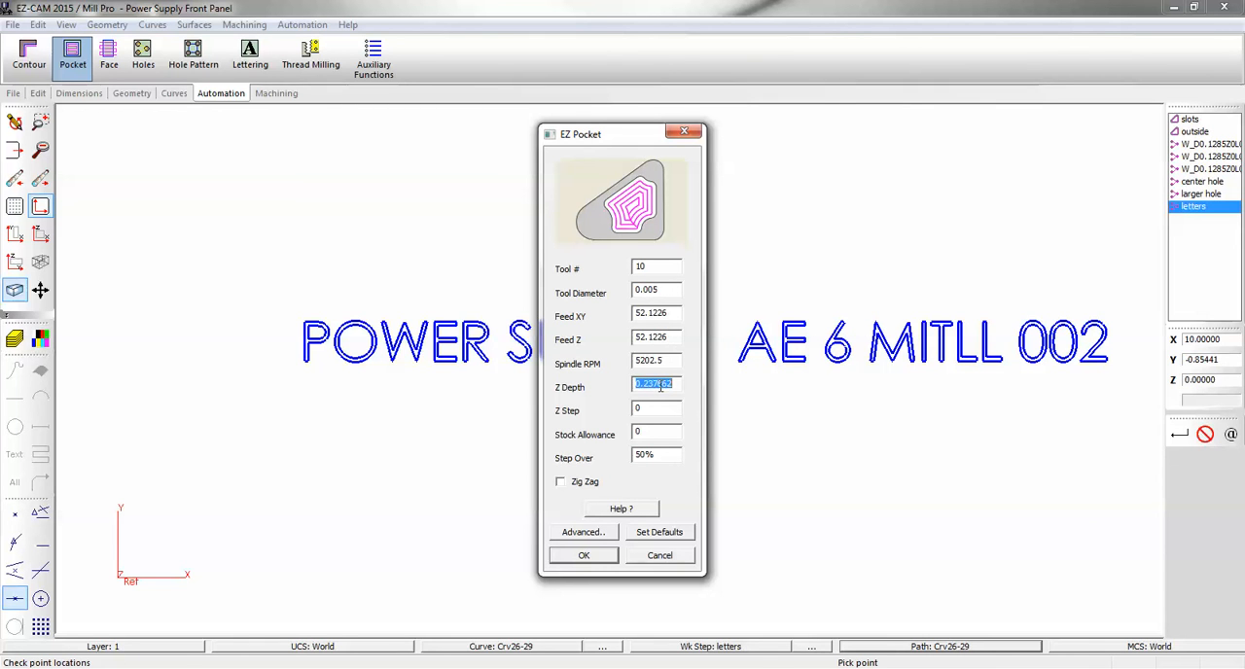
{"action": "type", "text": ".02"}
{"action": "left_click", "coordinate": [585, 556]}
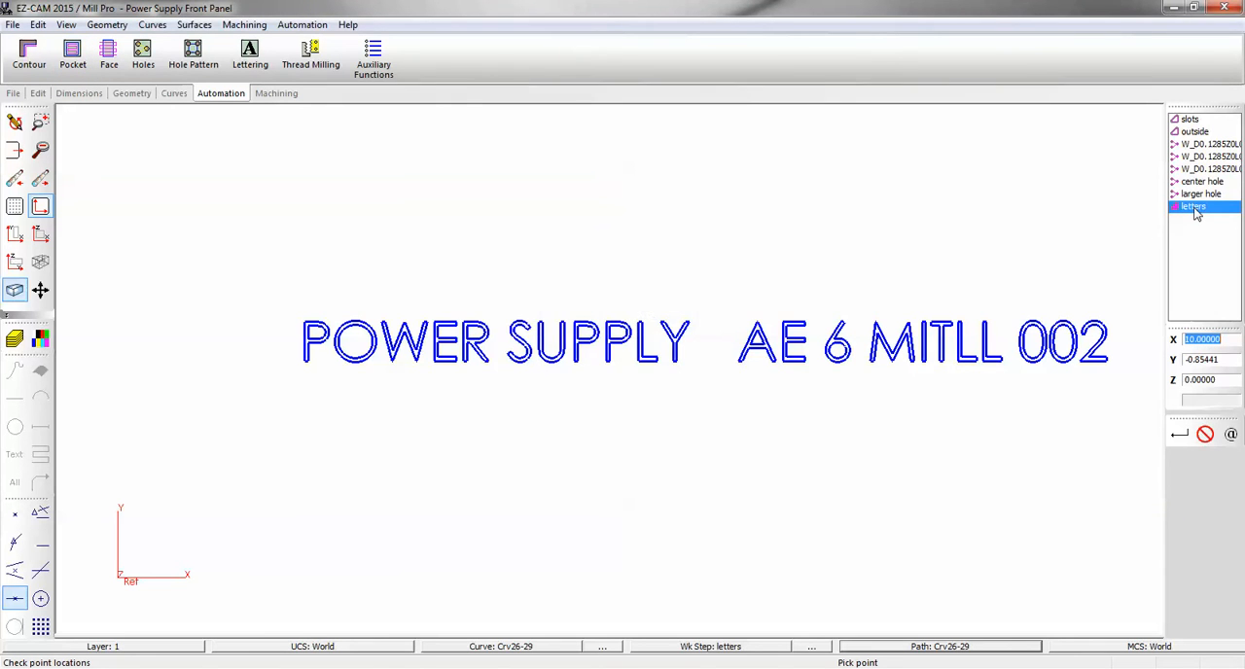
Set the path of the letters work step to none in its work step data.
{"action": "double_click", "coordinate": [1194, 208]}
{"action": "left_click", "coordinate": [591, 218]}
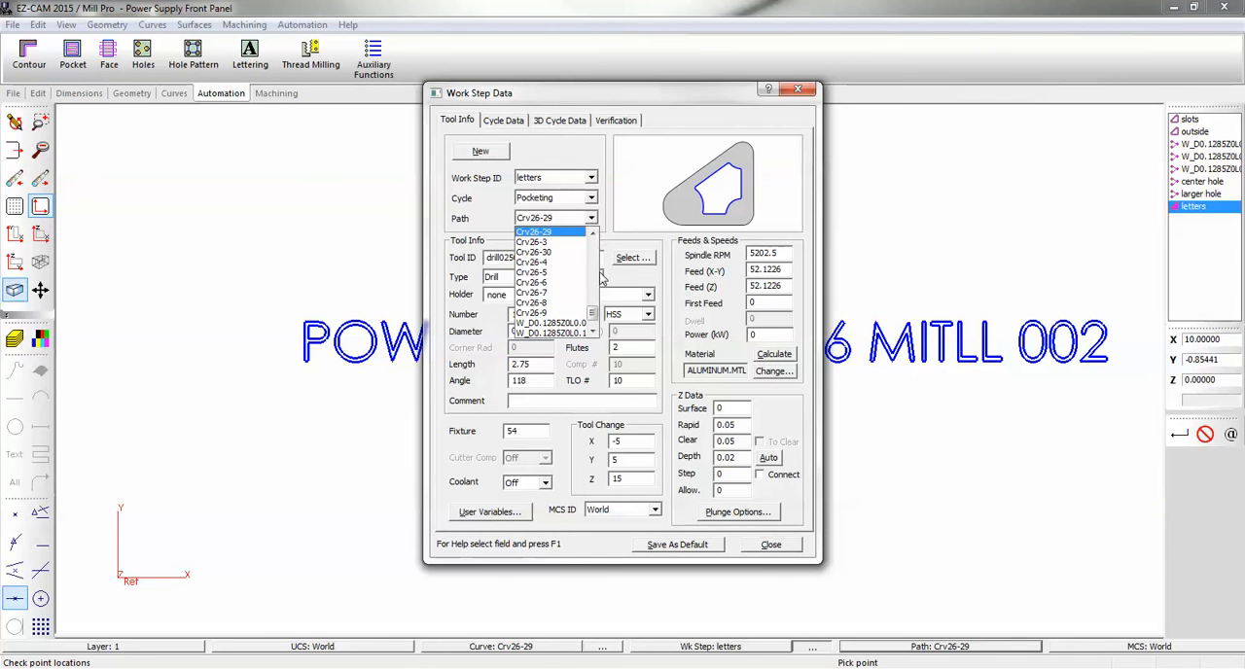
{"action": "scroll", "coordinate": [589, 316], "scroll_direction": "up", "scroll_amount": 5}
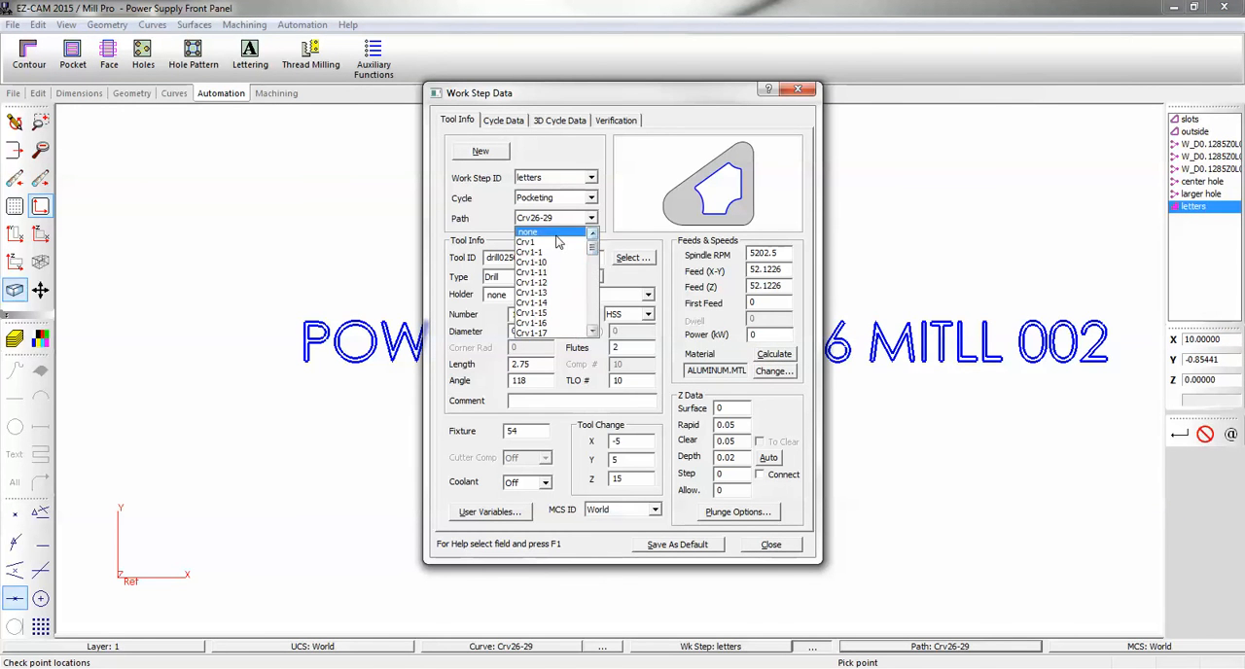
{"action": "left_click", "coordinate": [556, 241]}
{"action": "left_click", "coordinate": [771, 545]}
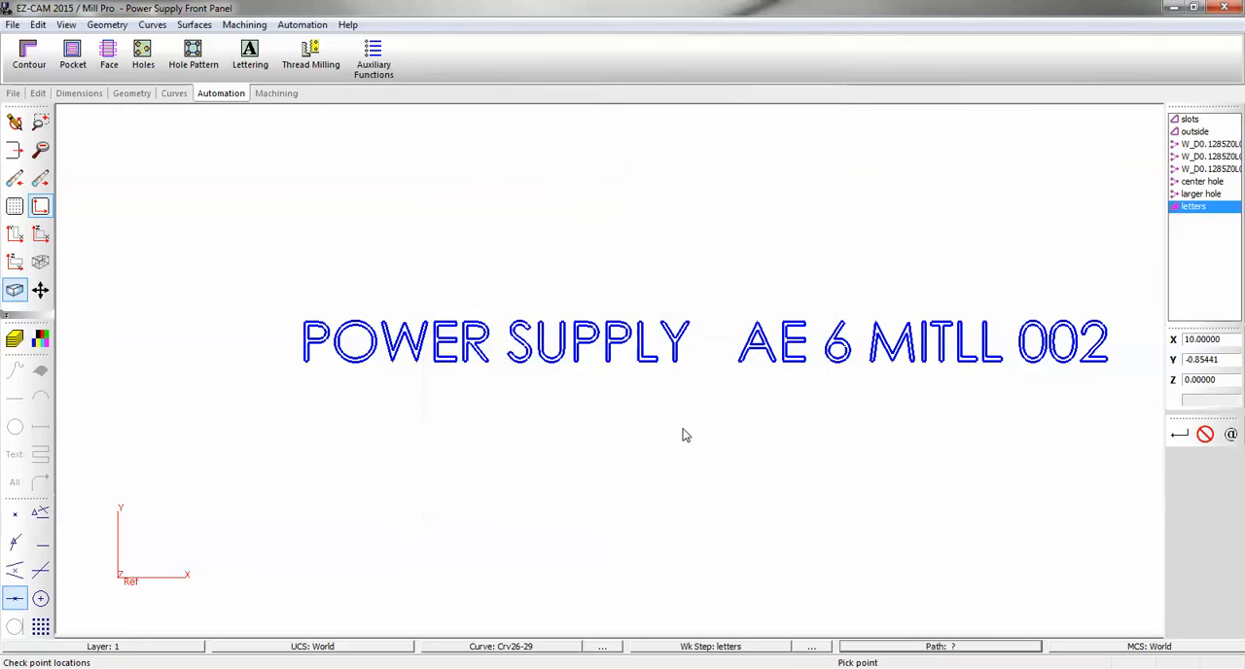
Add all the lettering curves as machining curves to the letters work step and verify its toolpath.
{"action": "left_click", "coordinate": [276, 93]}
{"action": "left_click", "coordinate": [217, 56]}
{"action": "left_click_drag", "start_coordinate": [247, 220], "coordinate": [1140, 466]}
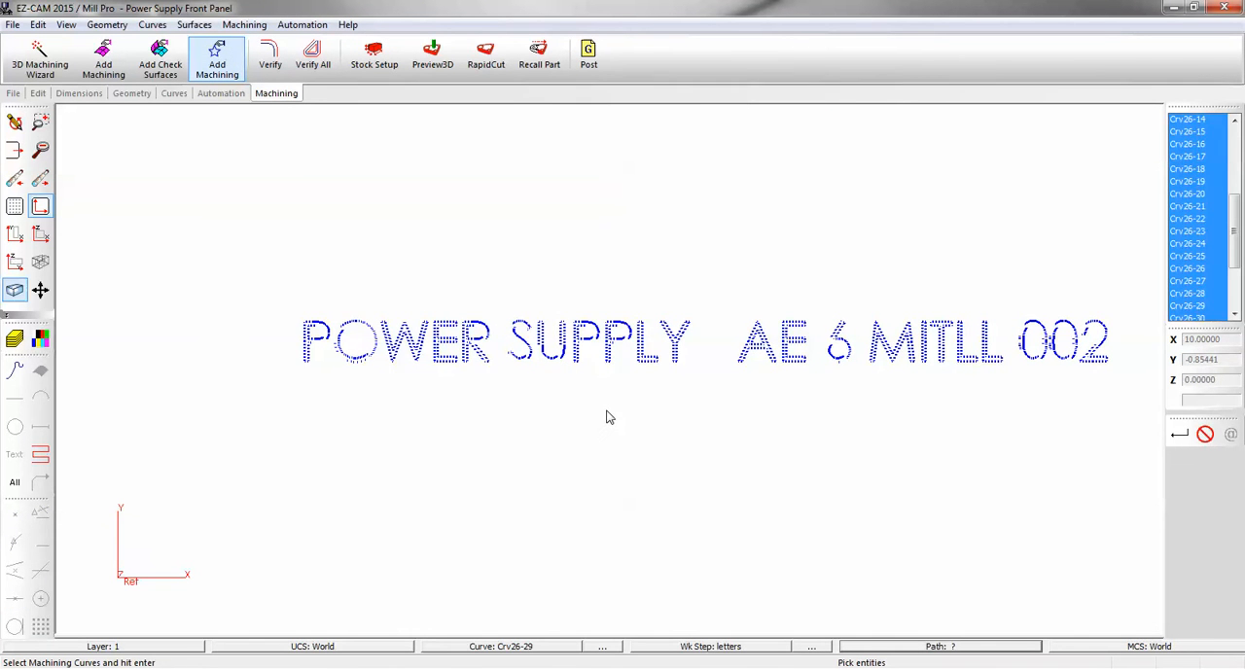
{"action": "key", "text": "Return"}
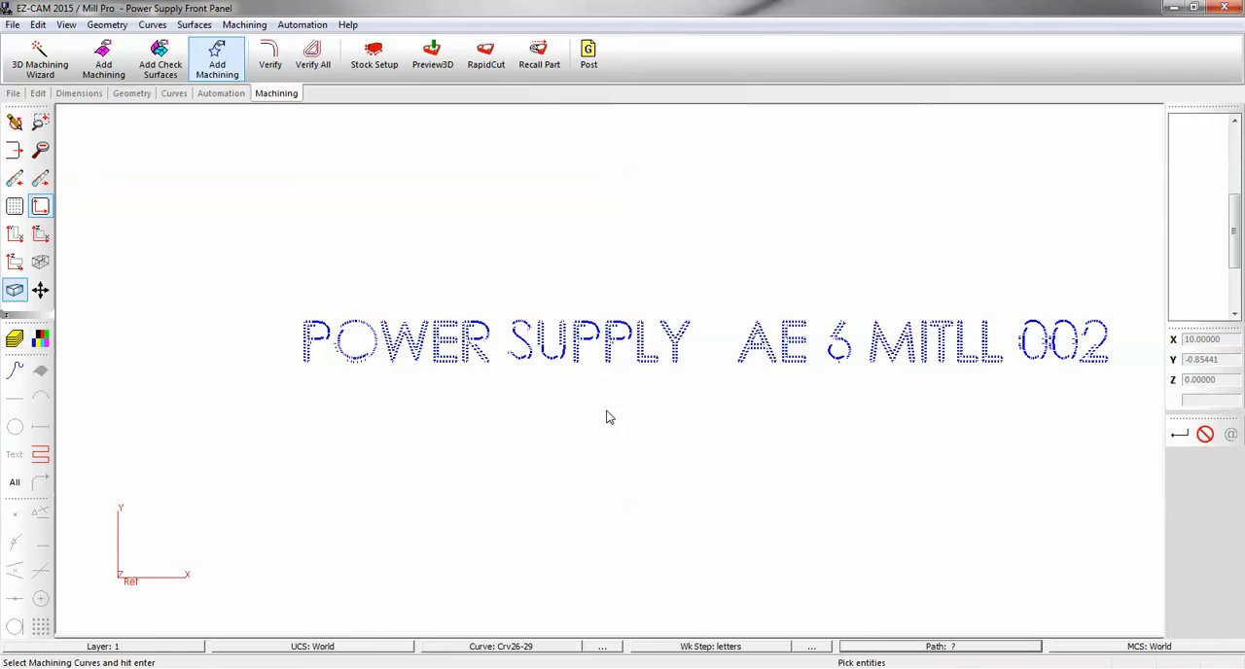
{"action": "left_click", "coordinate": [269, 57]}
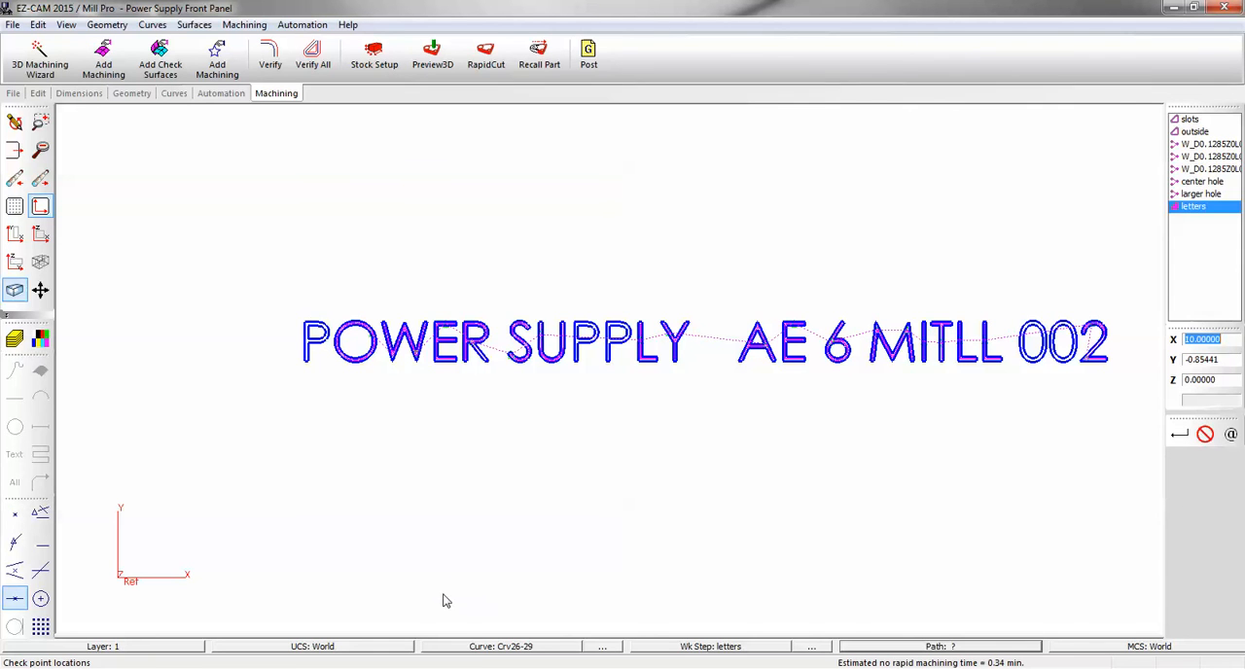
Convert the outer and inner outline curves of the P in POWER to CCurves.
{"action": "left_click", "coordinate": [476, 648]}
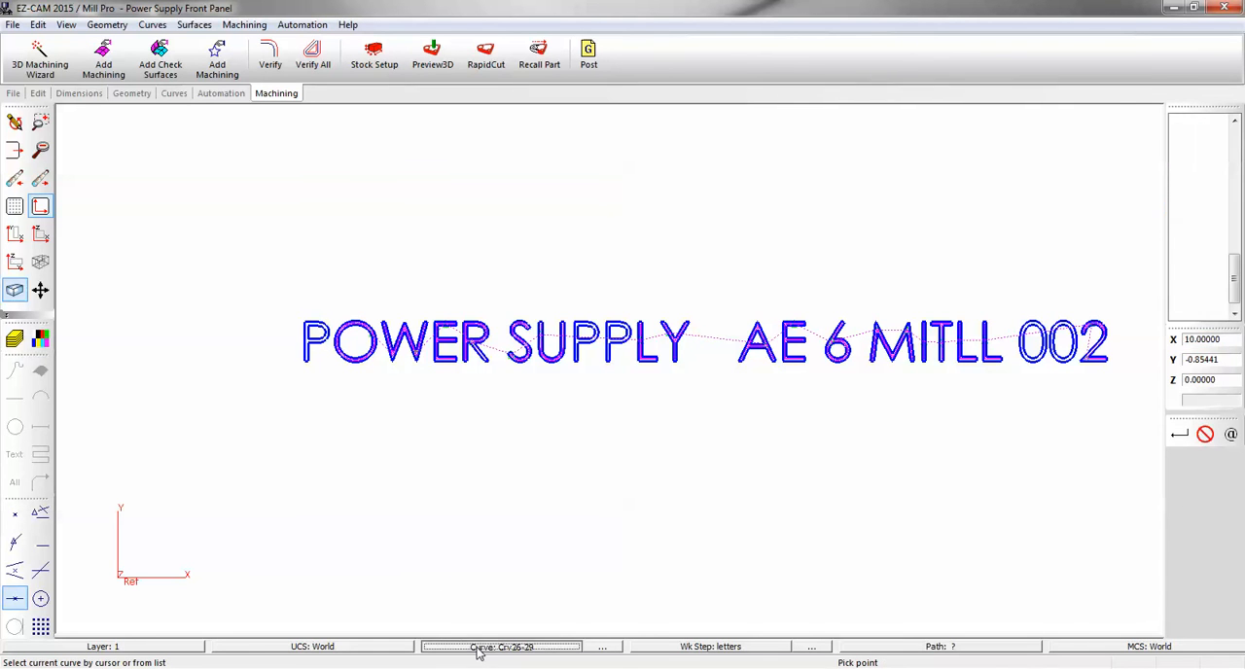
{"action": "left_click", "coordinate": [307, 368]}
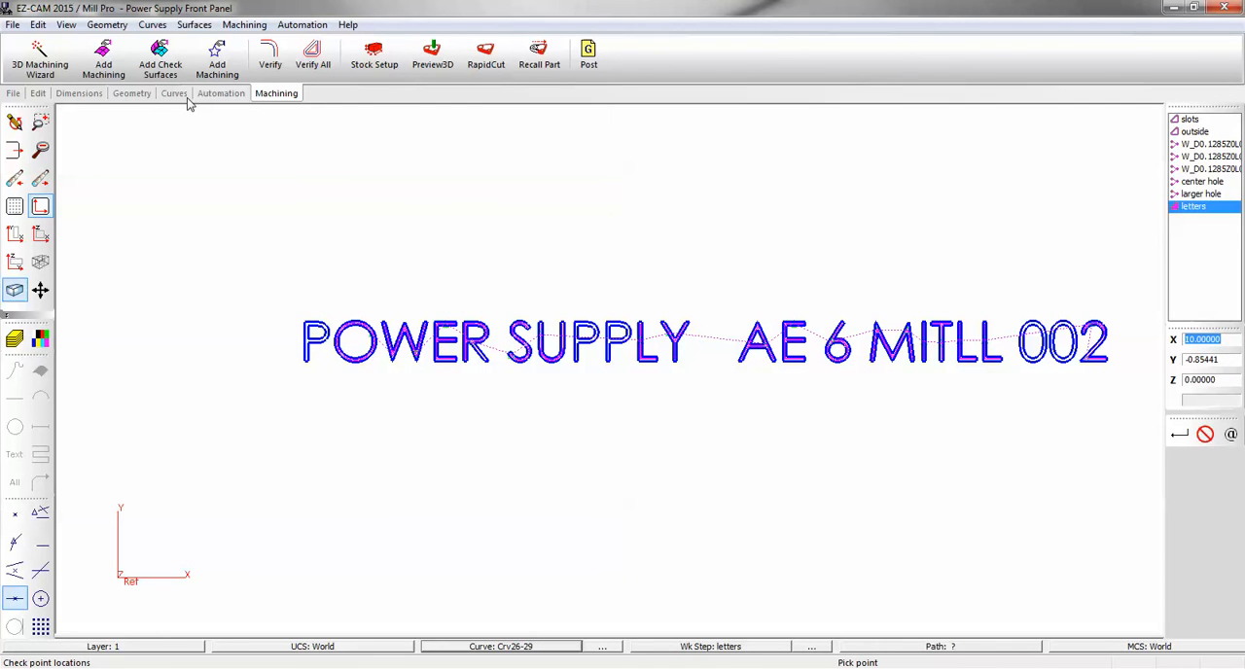
{"action": "left_click", "coordinate": [153, 25]}
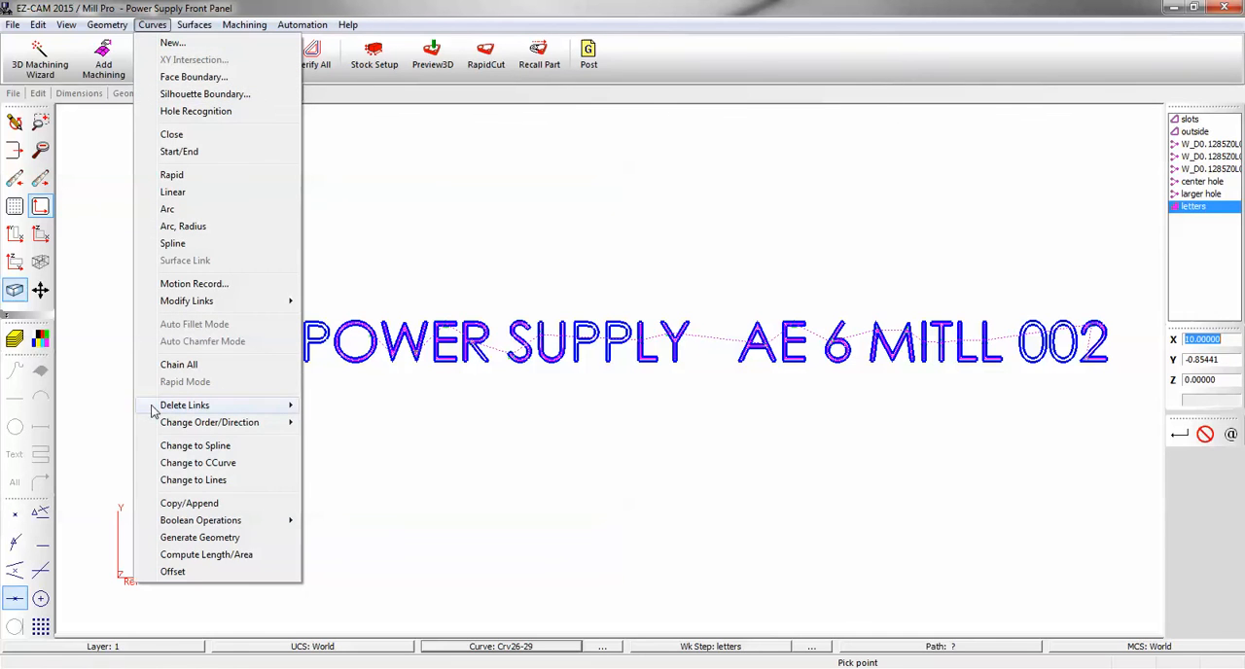
{"action": "left_click", "coordinate": [231, 465]}
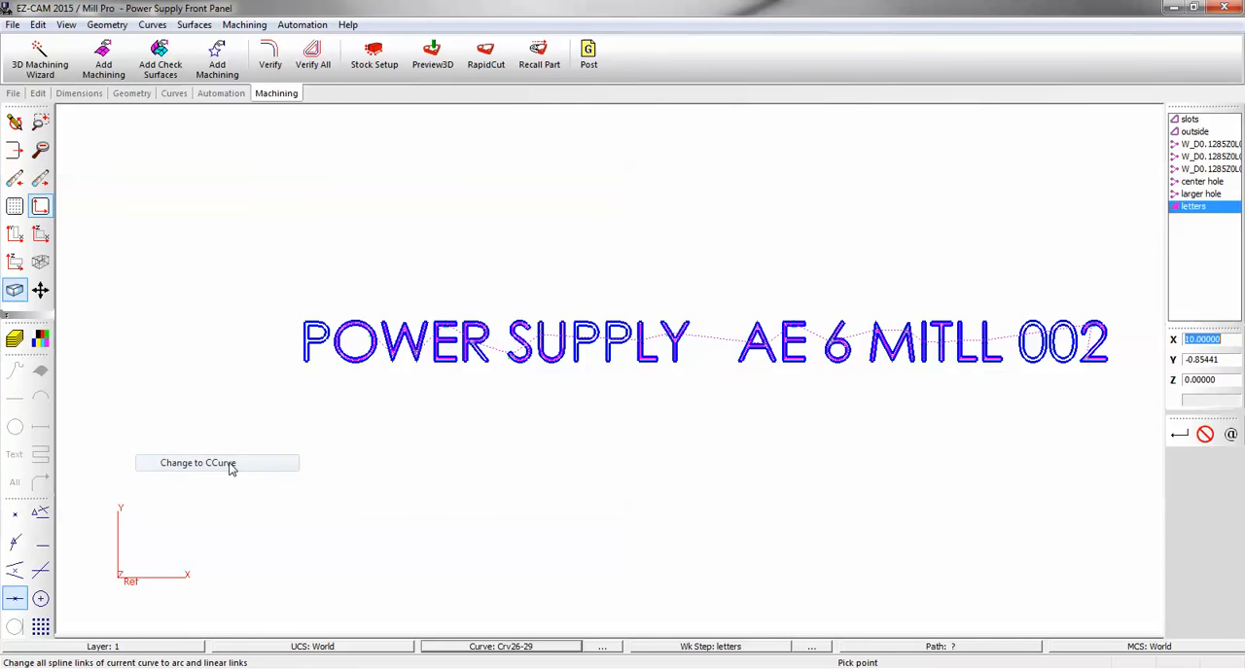
{"action": "left_click", "coordinate": [466, 648]}
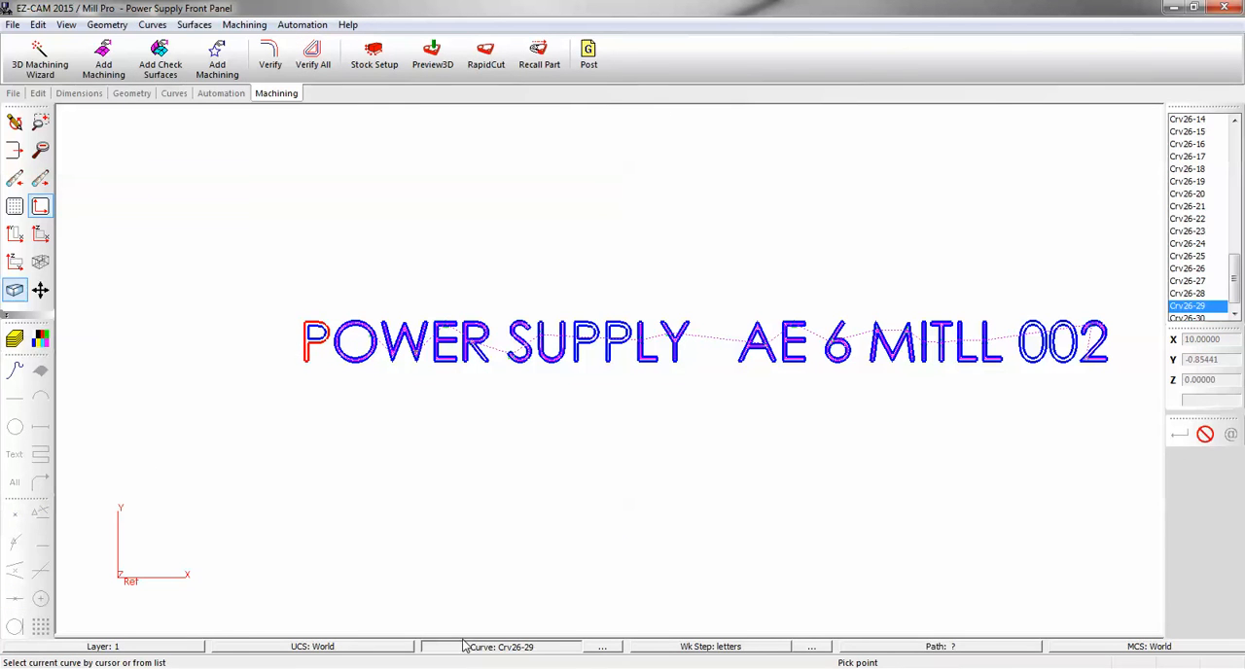
{"action": "left_click", "coordinate": [318, 345]}
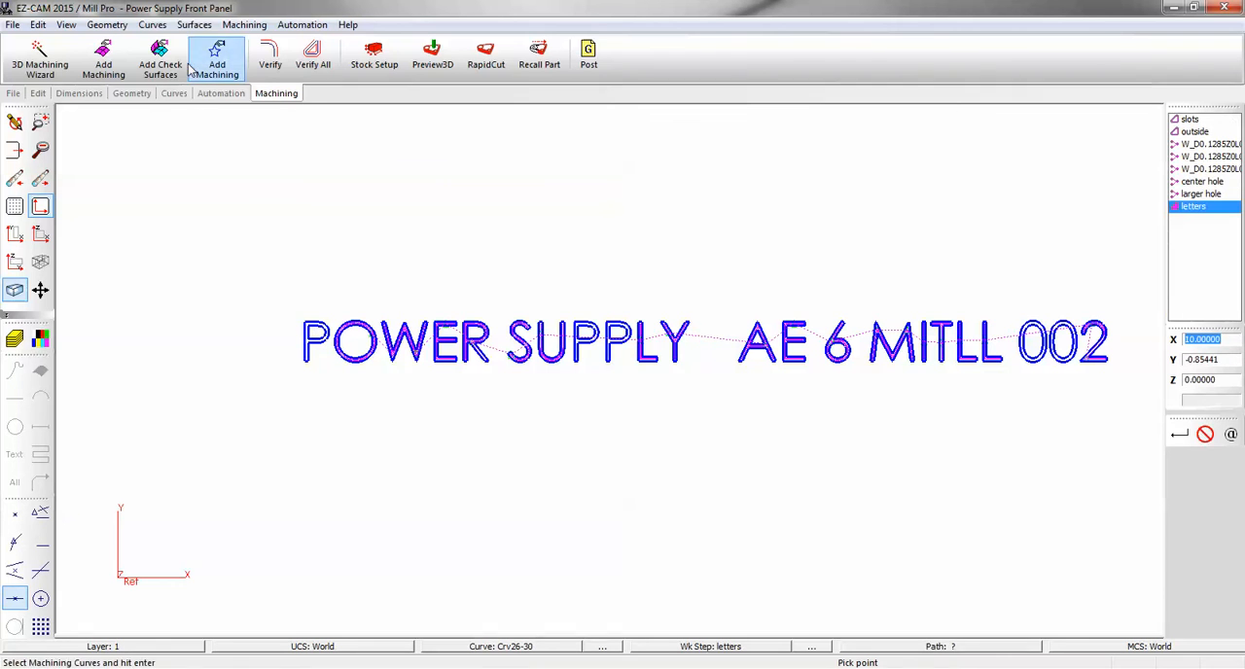
{"action": "left_click", "coordinate": [153, 25]}
{"action": "left_click", "coordinate": [185, 463]}
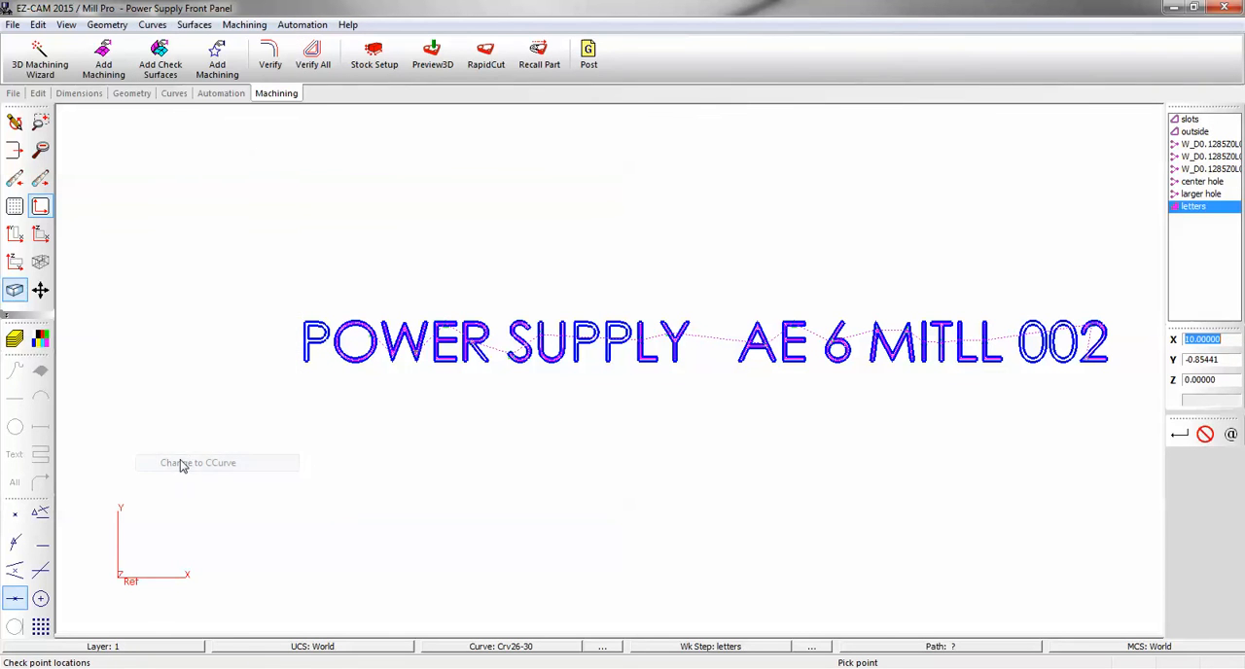
Verify the letters work step and inspect the pocket toolpath inside the P in POWER.
{"action": "left_click", "coordinate": [272, 57]}
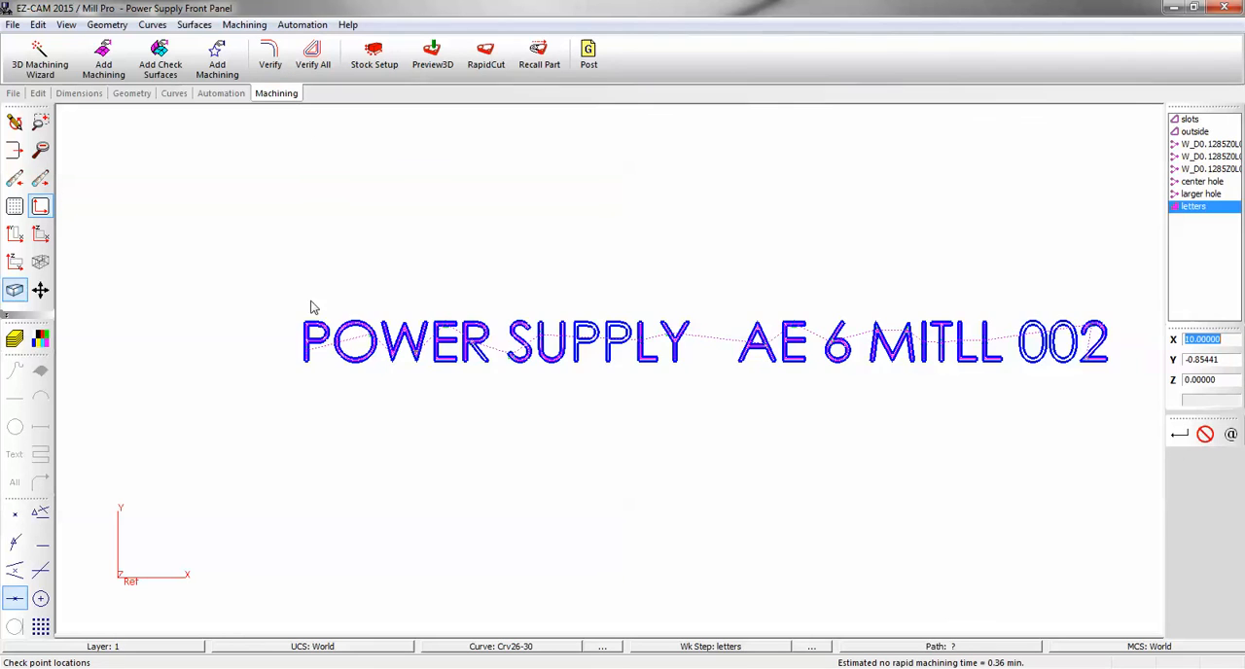
{"action": "scroll", "coordinate": [319, 331], "scroll_direction": "up", "scroll_amount": 5}
{"action": "scroll", "coordinate": [321, 326], "scroll_direction": "up", "scroll_amount": 1}
{"action": "scroll", "coordinate": [321, 326], "scroll_direction": "down", "scroll_amount": 6}
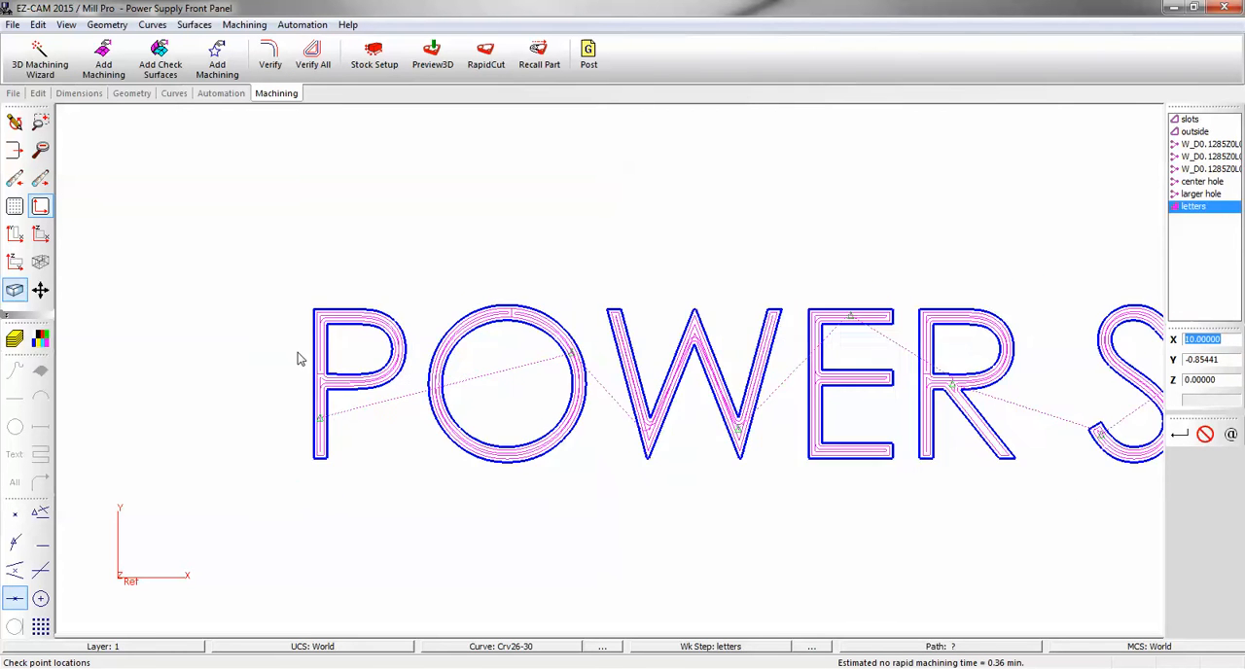
Convert the outer and inner outline curves of the first P in SUPPLY to CCurves.
{"action": "scroll", "coordinate": [425, 335], "scroll_direction": "down", "scroll_amount": 1}
{"action": "scroll", "coordinate": [427, 331], "scroll_direction": "up", "scroll_amount": 5}
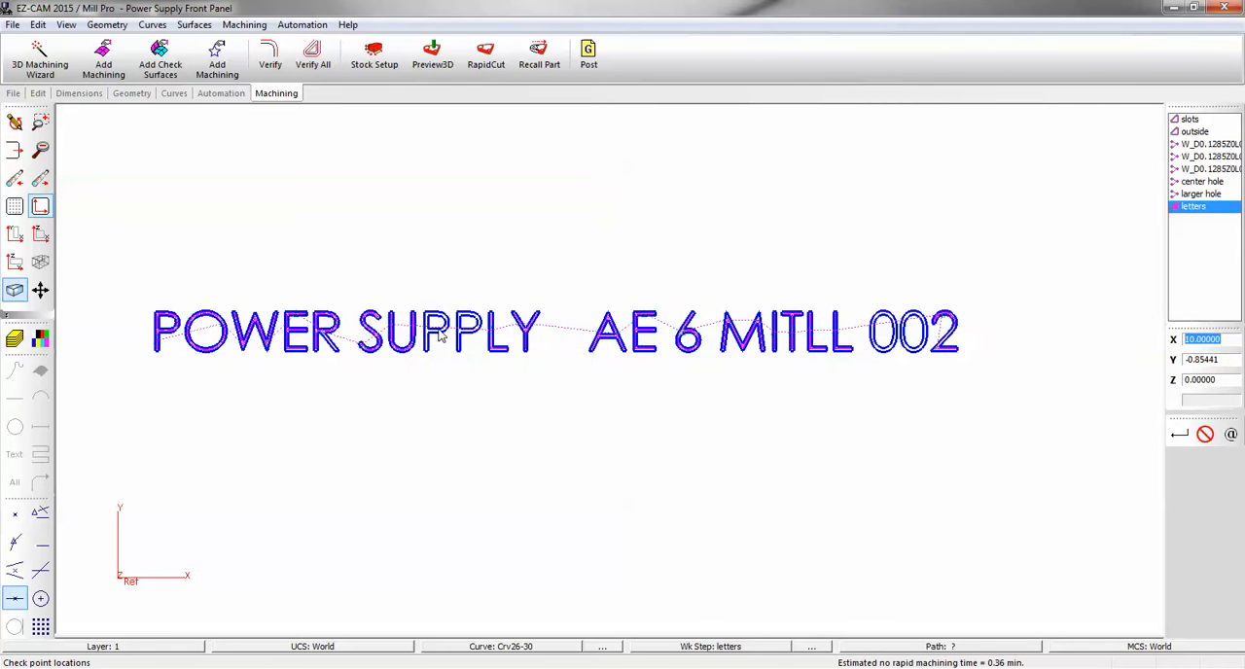
{"action": "left_click", "coordinate": [476, 648]}
{"action": "left_click", "coordinate": [404, 357]}
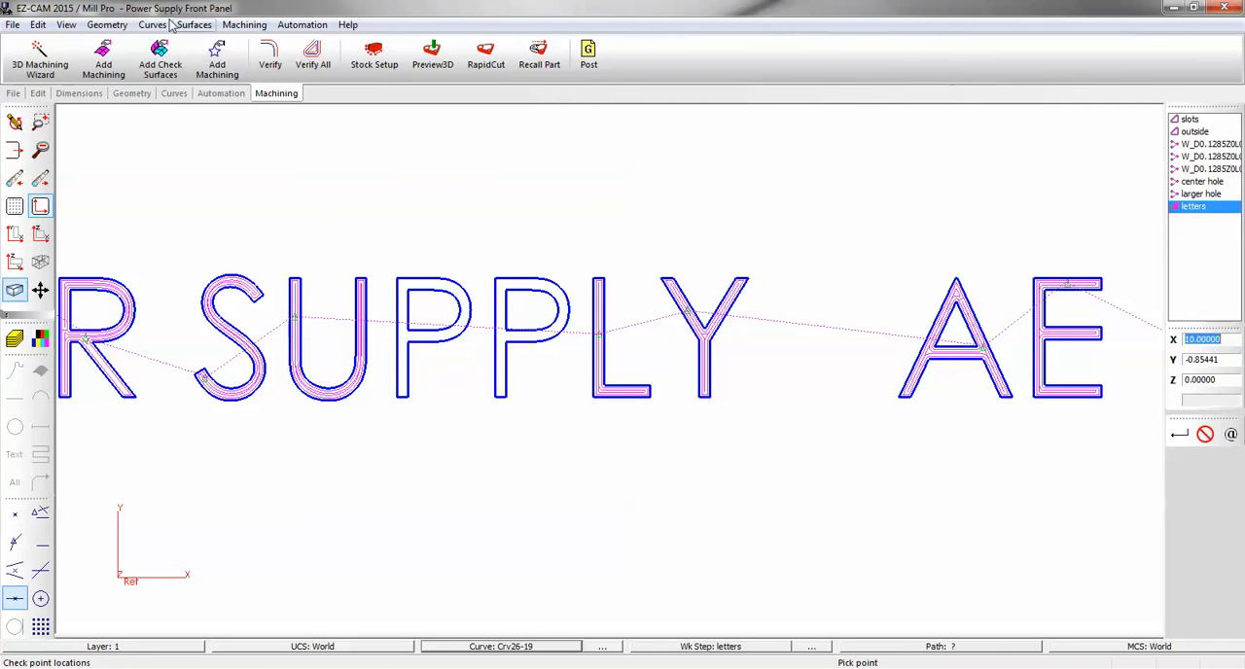
{"action": "left_click", "coordinate": [152, 25]}
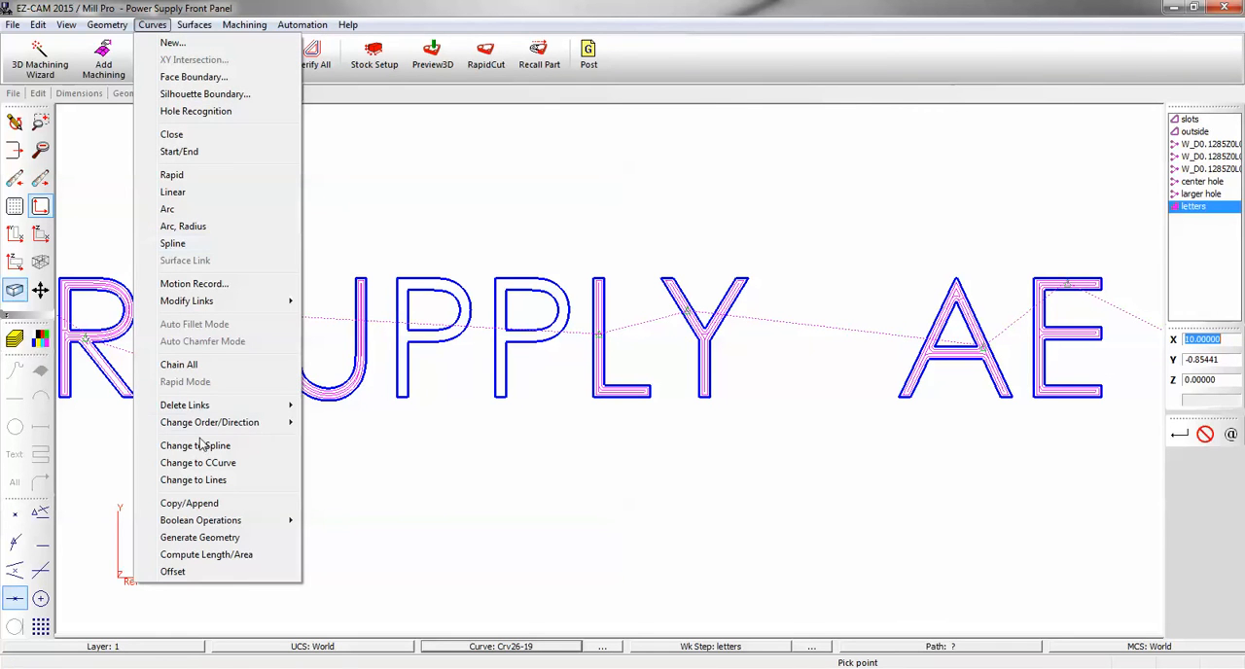
{"action": "left_click", "coordinate": [200, 463]}
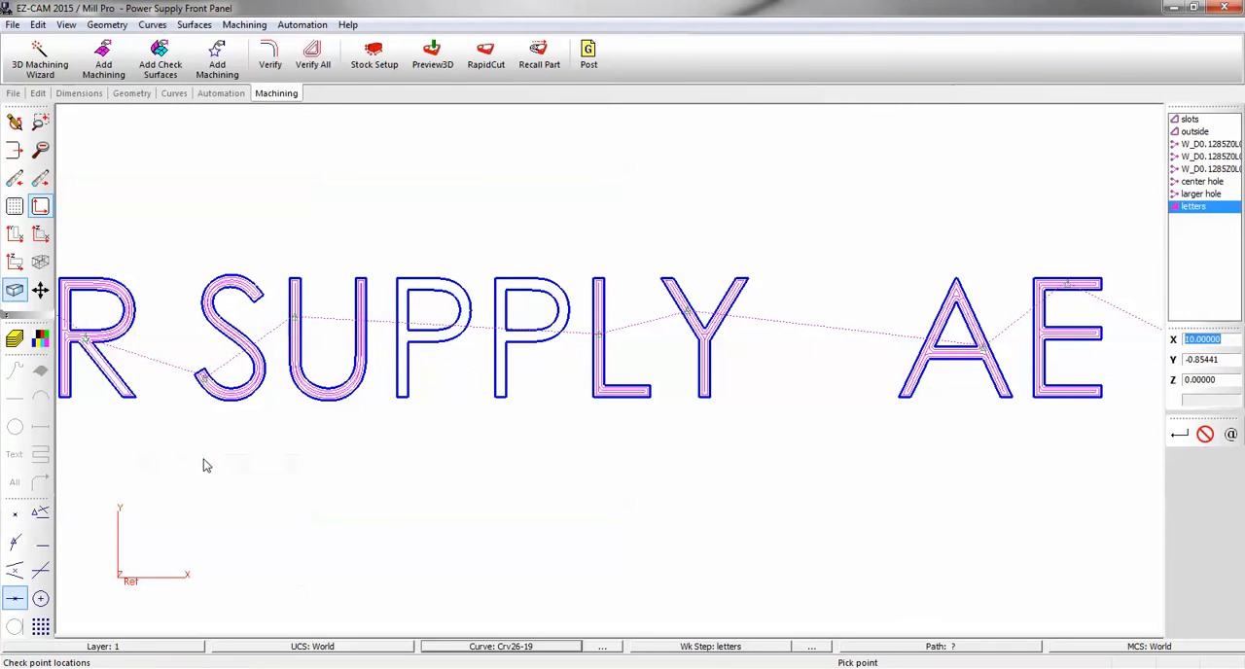
{"action": "left_click", "coordinate": [458, 646]}
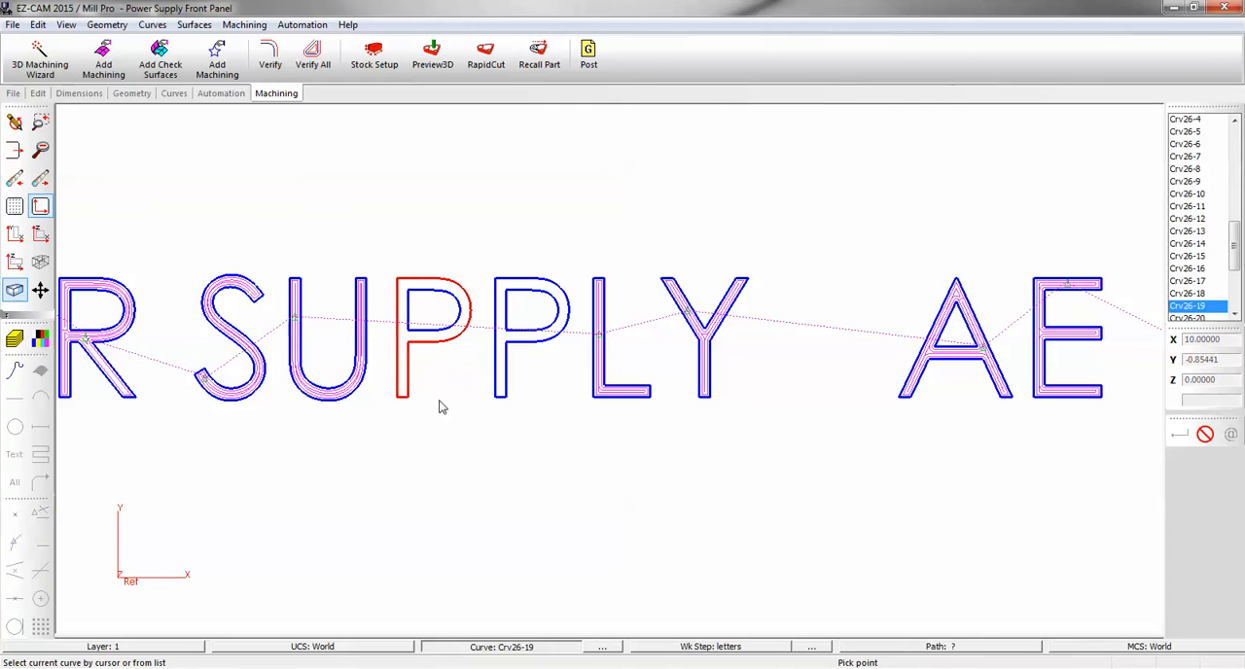
{"action": "left_click", "coordinate": [433, 337]}
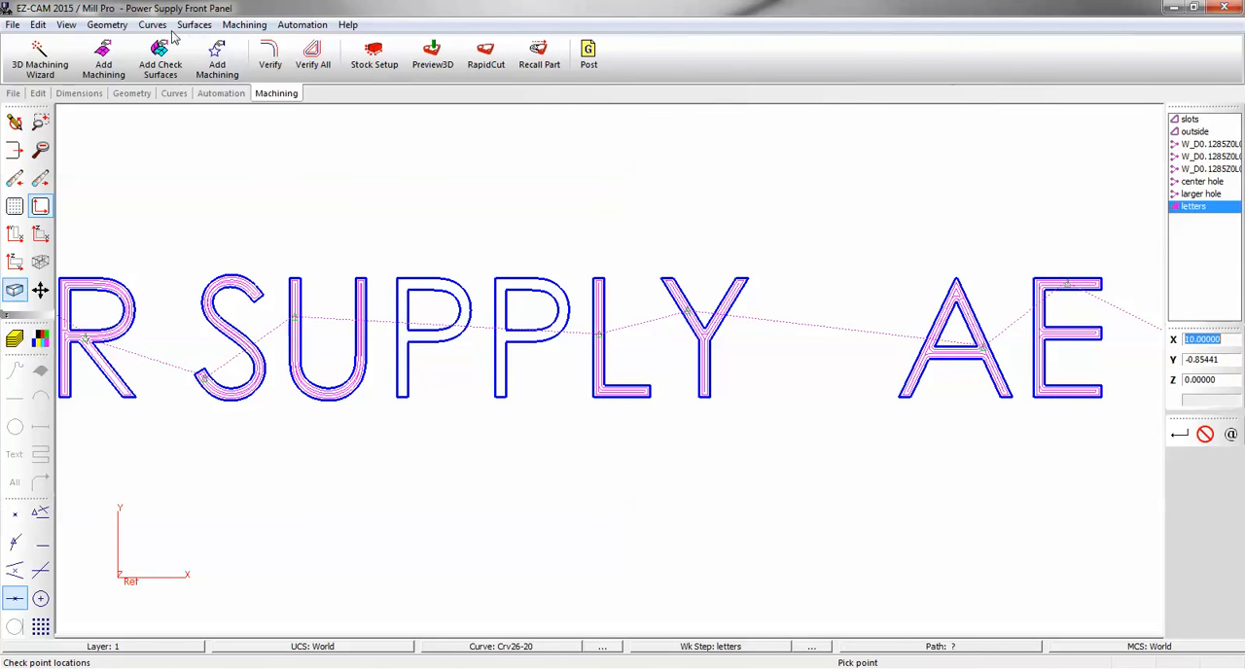
{"action": "left_click", "coordinate": [152, 24]}
{"action": "left_click", "coordinate": [197, 464]}
Convert the outer and inner outline curves of the second P in SUPPLY to CCurves.
{"action": "left_click", "coordinate": [518, 652]}
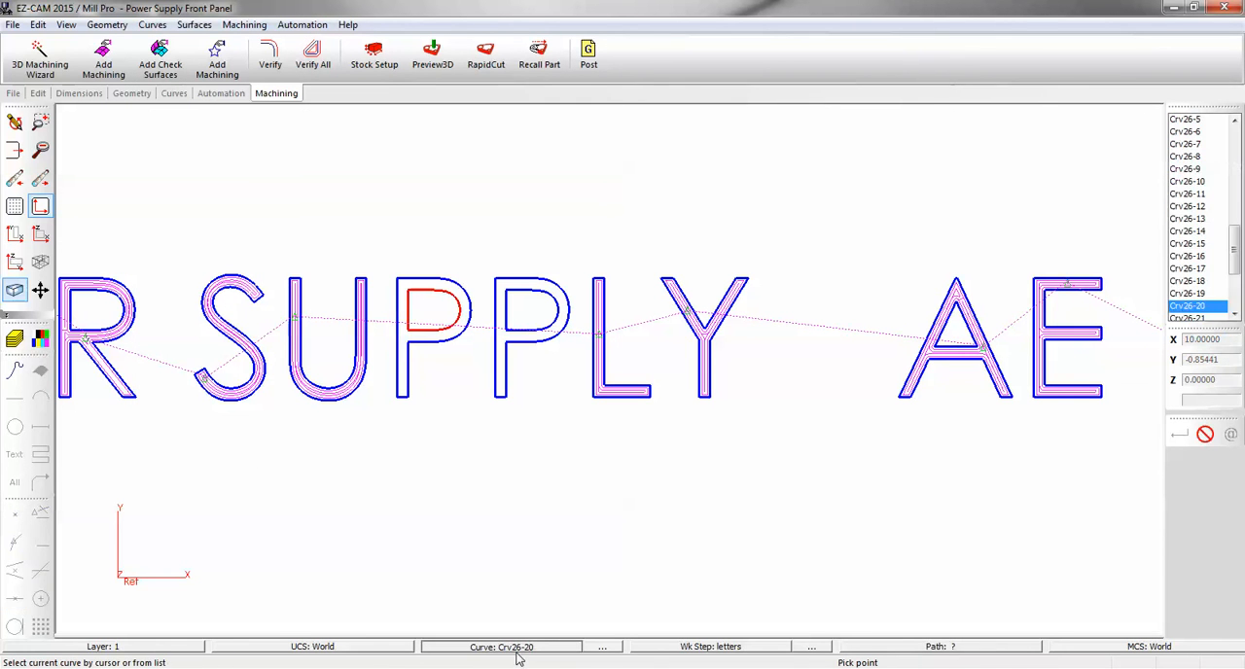
{"action": "left_click", "coordinate": [505, 386]}
{"action": "left_click", "coordinate": [152, 25]}
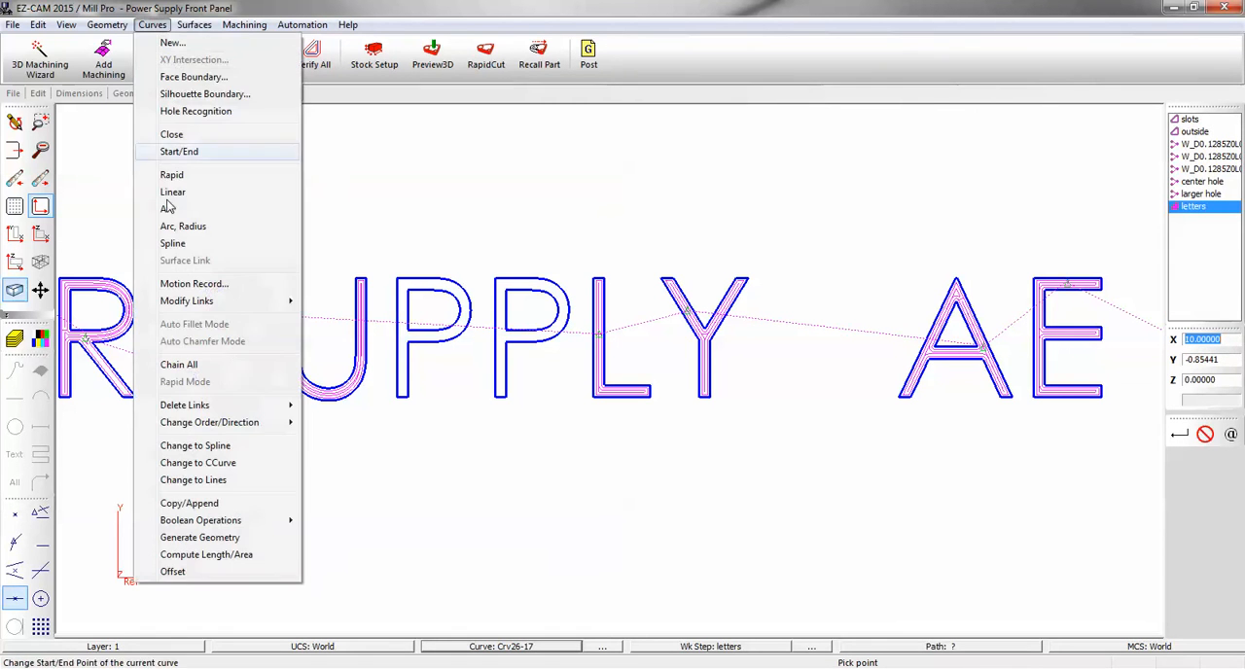
{"action": "left_click", "coordinate": [197, 462]}
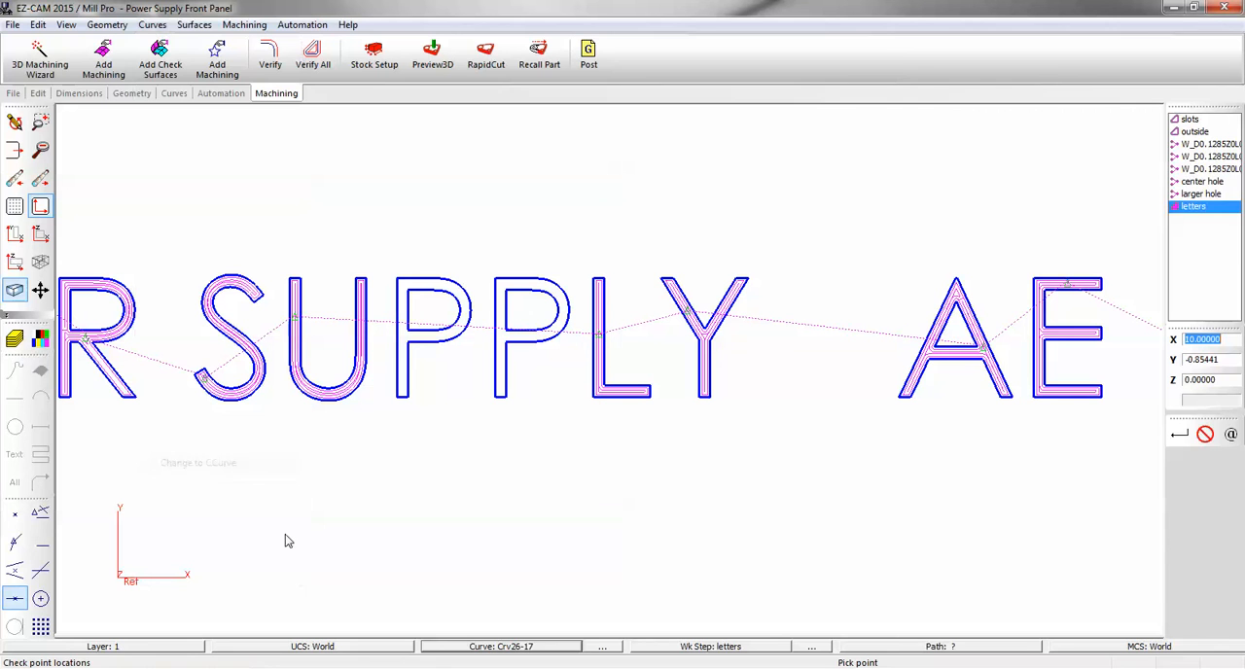
{"action": "left_click", "coordinate": [487, 649]}
{"action": "left_click", "coordinate": [521, 339]}
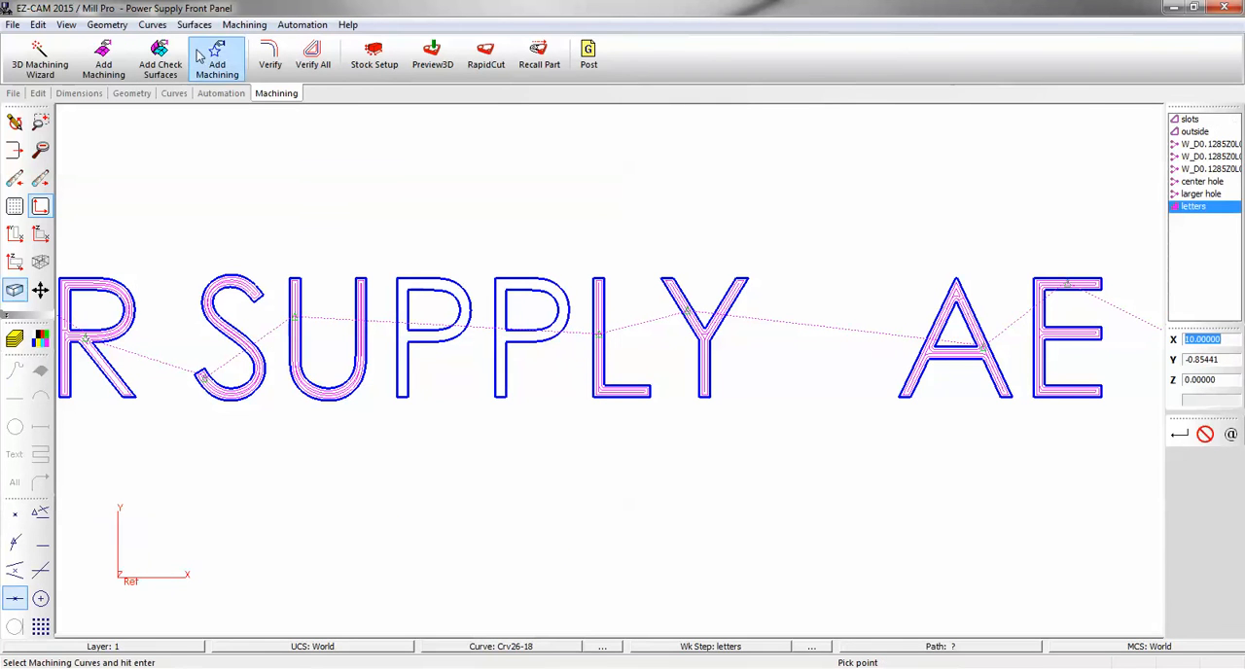
{"action": "left_click", "coordinate": [151, 24]}
{"action": "left_click", "coordinate": [198, 463]}
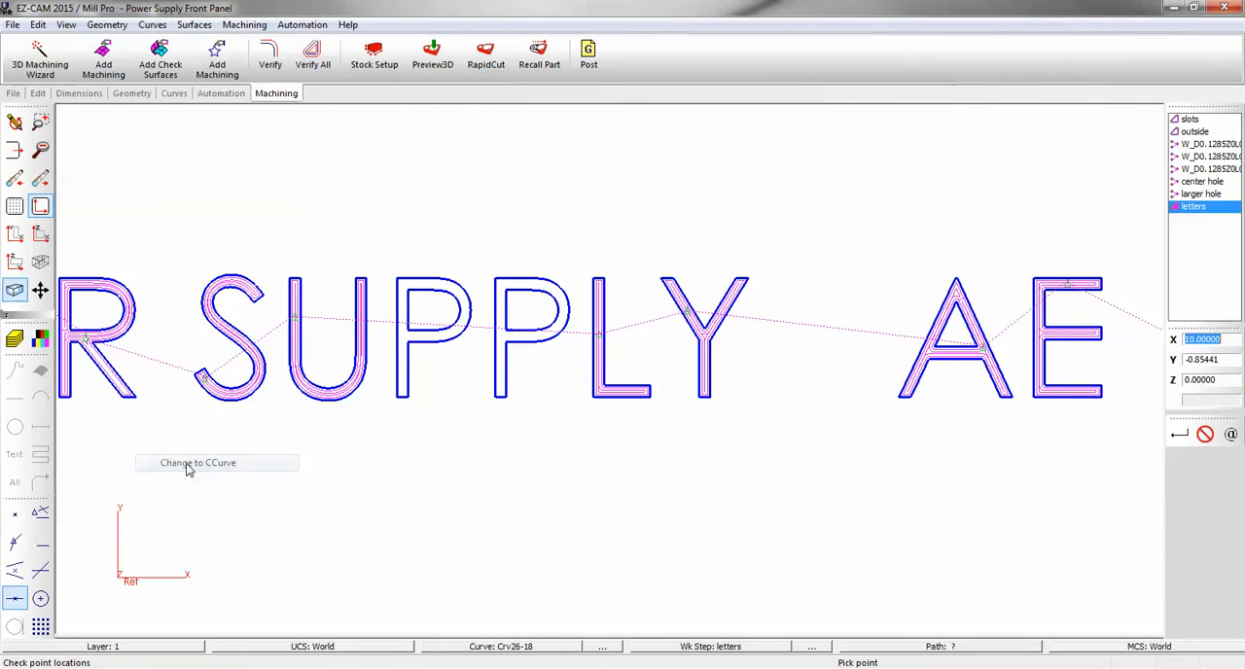
Convert the outer and inner curves of the first zero in 002 to CCurves.
{"action": "scroll", "coordinate": [278, 395], "scroll_direction": "down", "scroll_amount": 5}
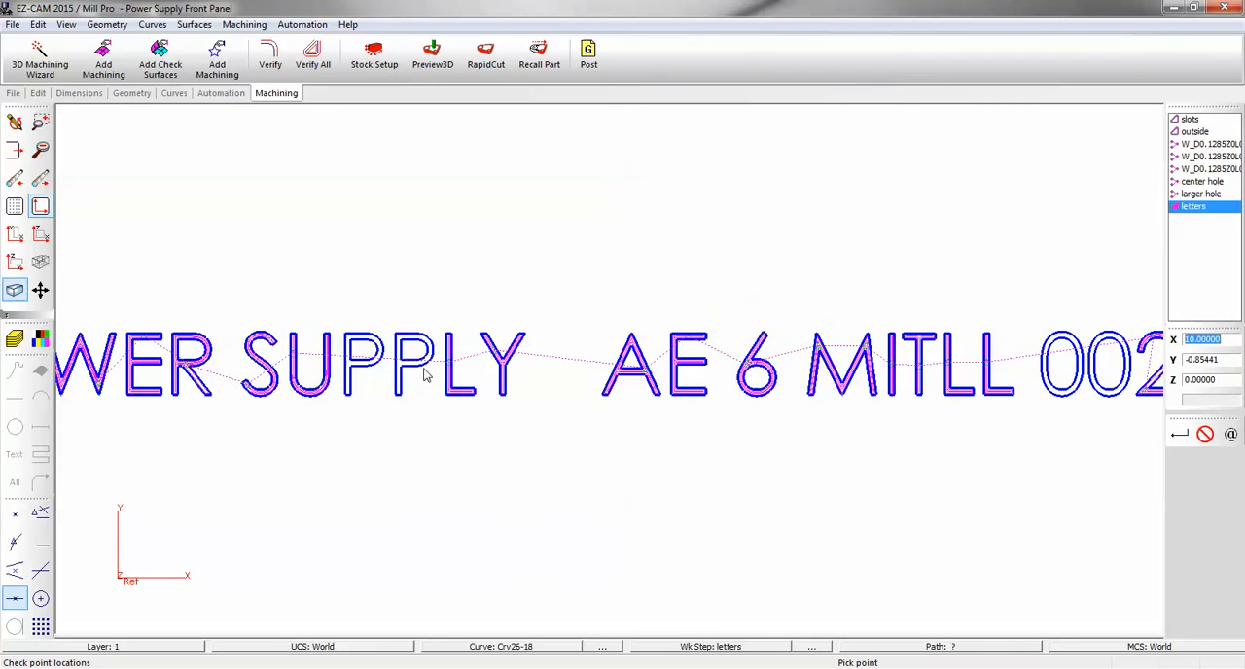
{"action": "scroll", "coordinate": [875, 389], "scroll_direction": "up", "scroll_amount": 6}
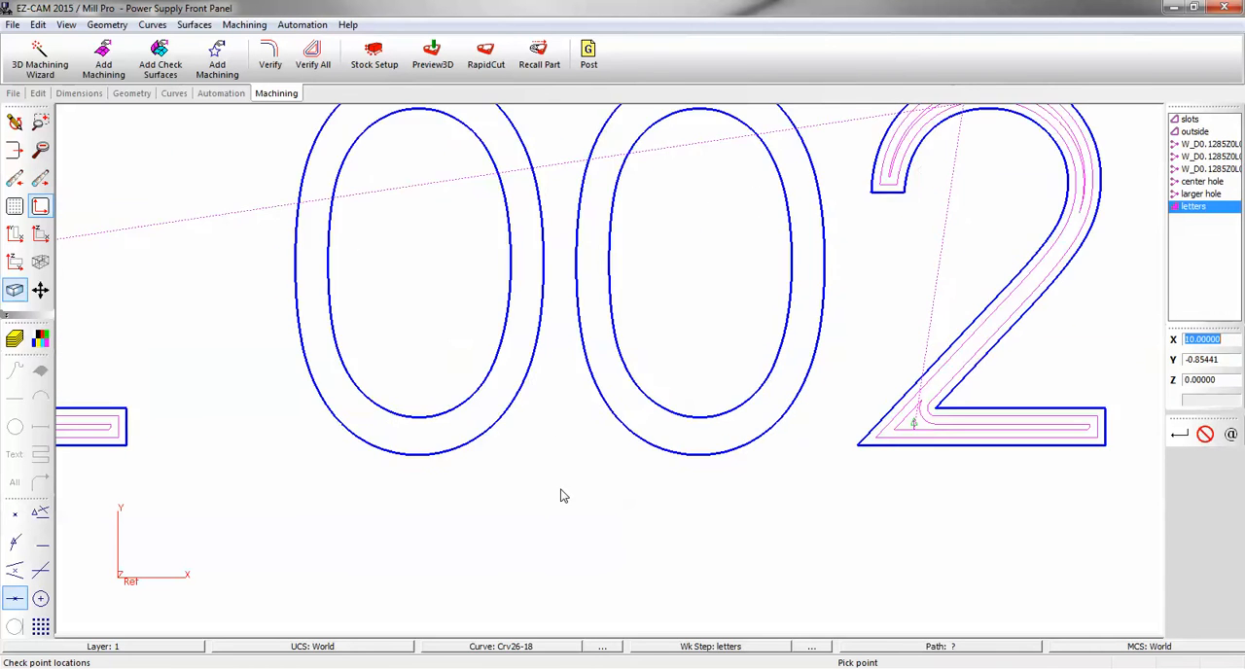
{"action": "left_click", "coordinate": [491, 649]}
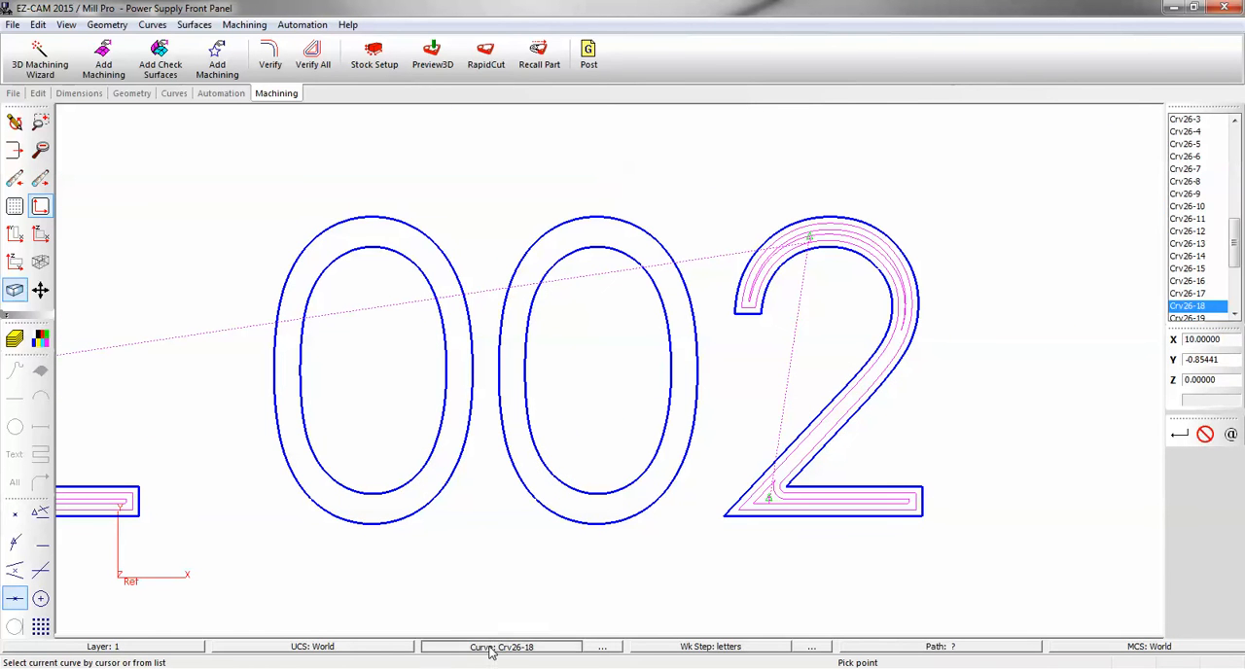
{"action": "left_click", "coordinate": [324, 241]}
{"action": "left_click", "coordinate": [151, 24]}
{"action": "left_click", "coordinate": [198, 463]}
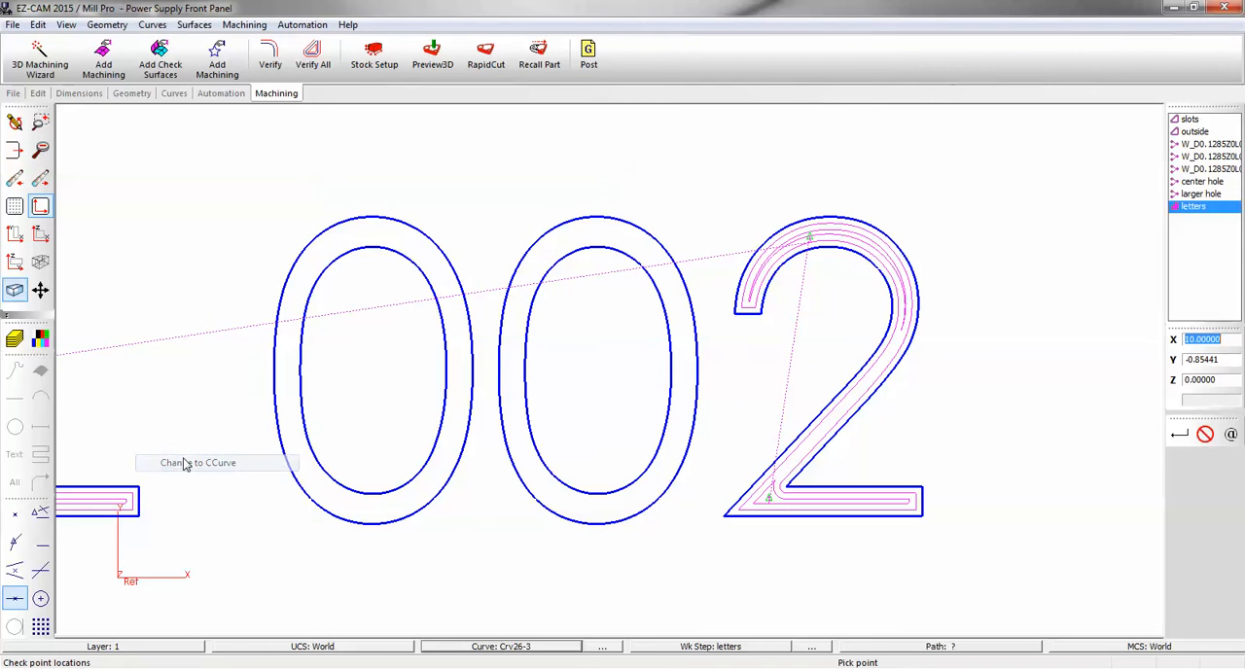
{"action": "left_click", "coordinate": [490, 649]}
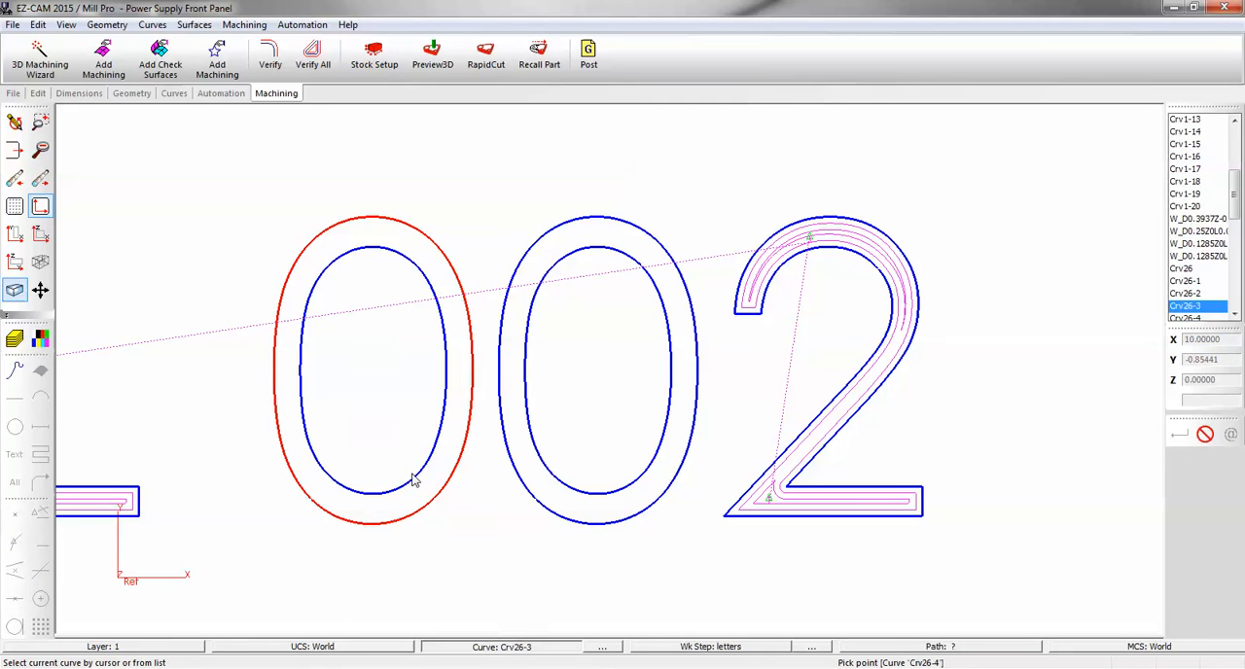
{"action": "left_click", "coordinate": [386, 391]}
{"action": "left_click", "coordinate": [152, 24]}
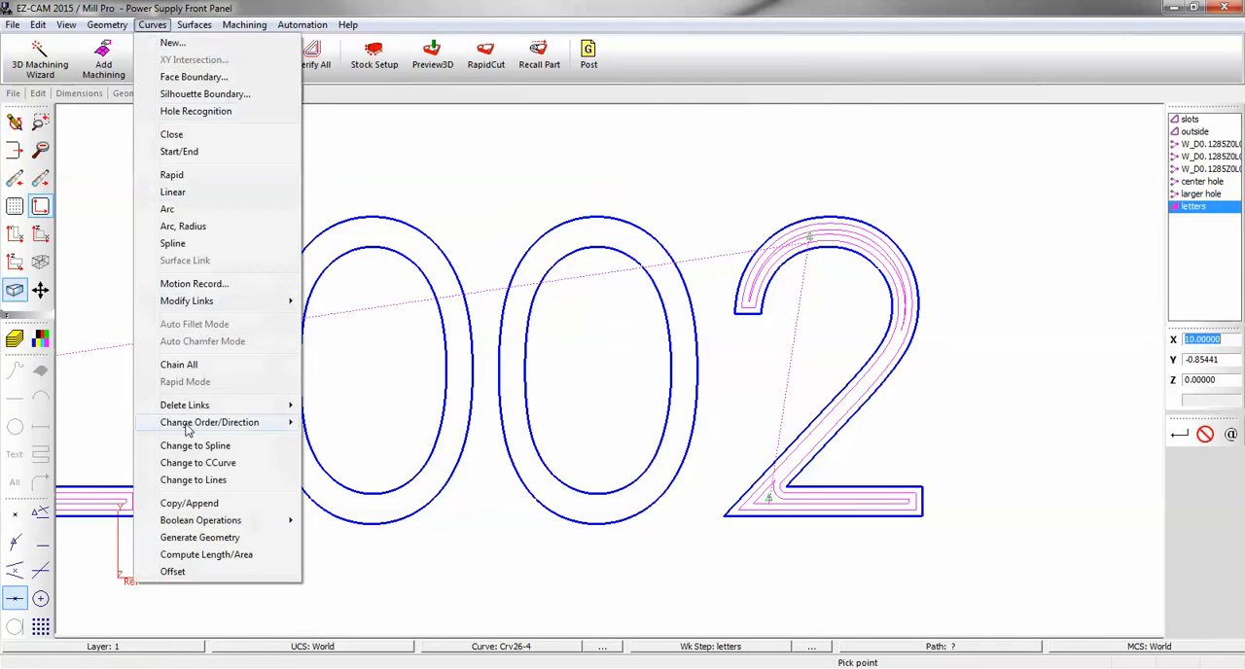
{"action": "left_click", "coordinate": [185, 464]}
Convert the outer and inner curves of the second zero in 002 to CCurves.
{"action": "left_click", "coordinate": [501, 646]}
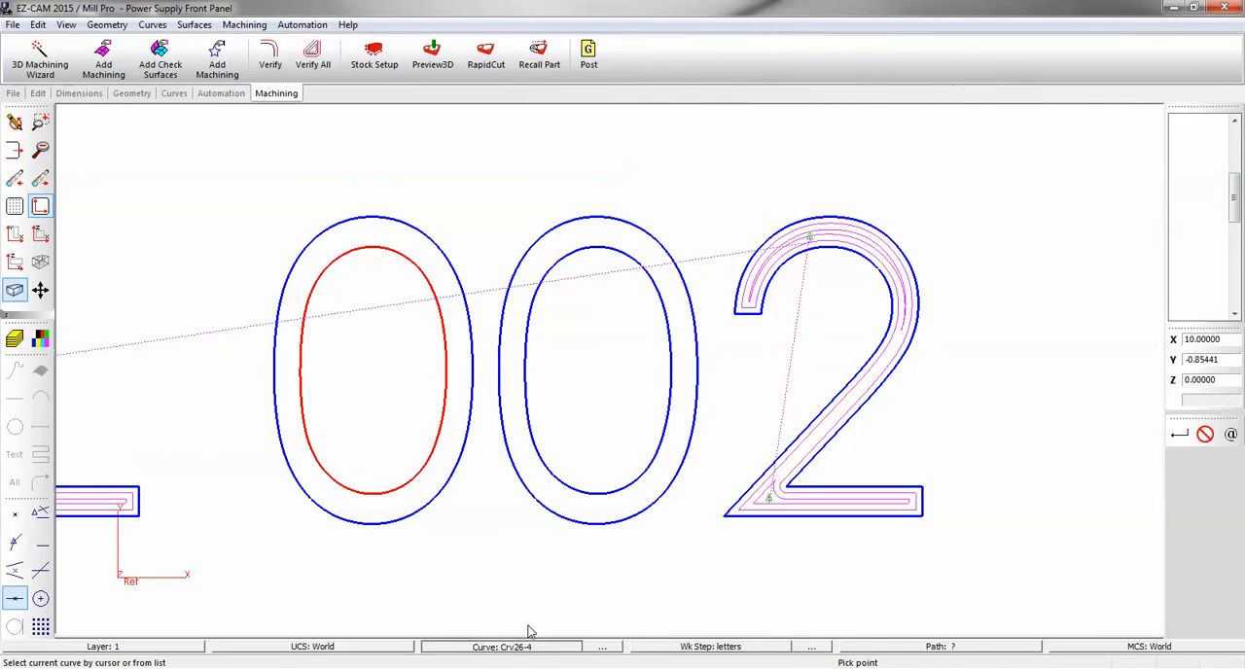
{"action": "left_click", "coordinate": [571, 527]}
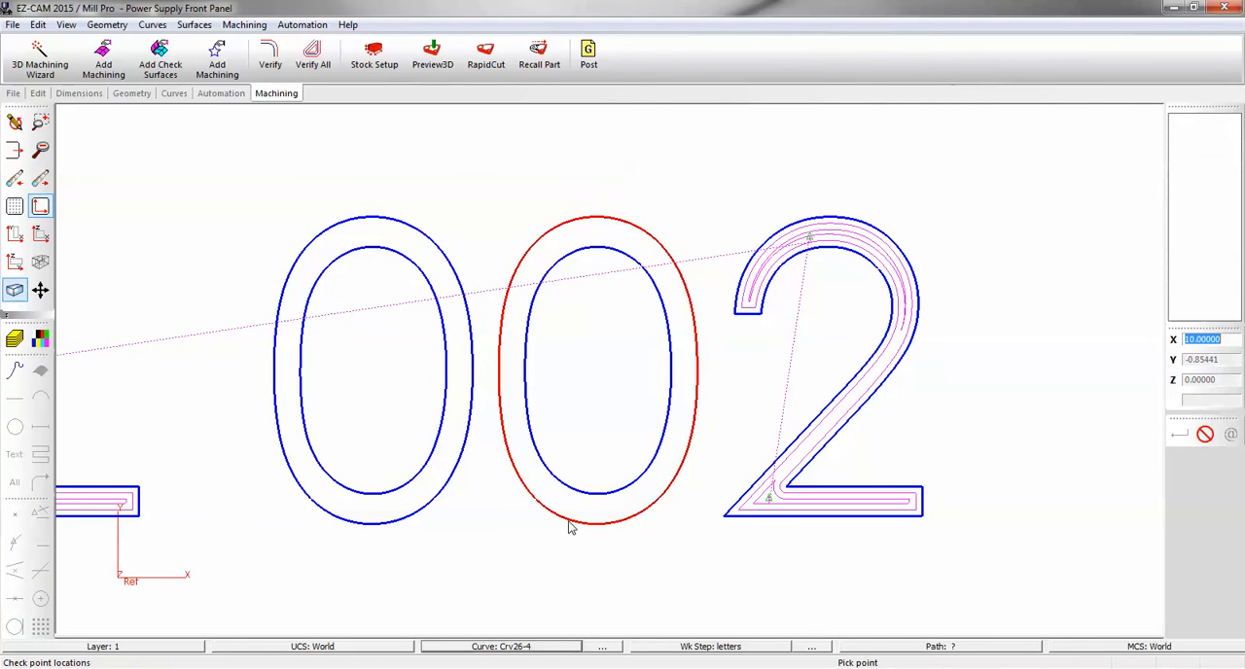
{"action": "left_click", "coordinate": [152, 24]}
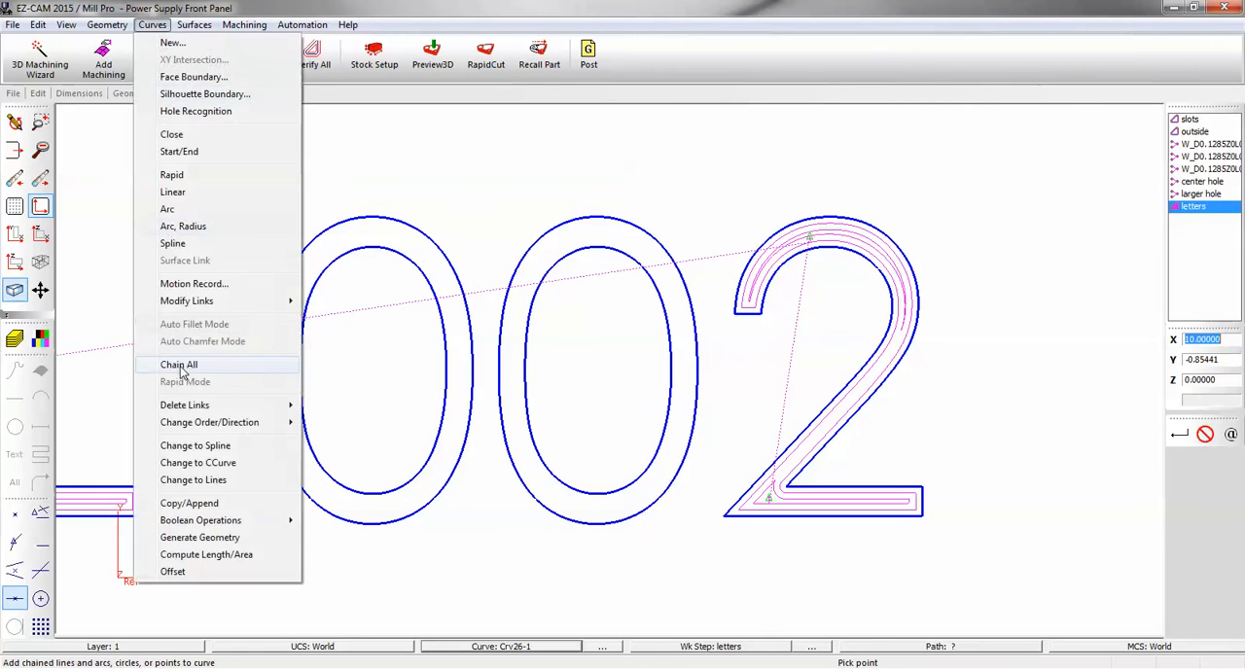
{"action": "left_click", "coordinate": [241, 463]}
{"action": "left_click", "coordinate": [487, 646]}
{"action": "left_click", "coordinate": [569, 490]}
{"action": "left_click", "coordinate": [152, 24]}
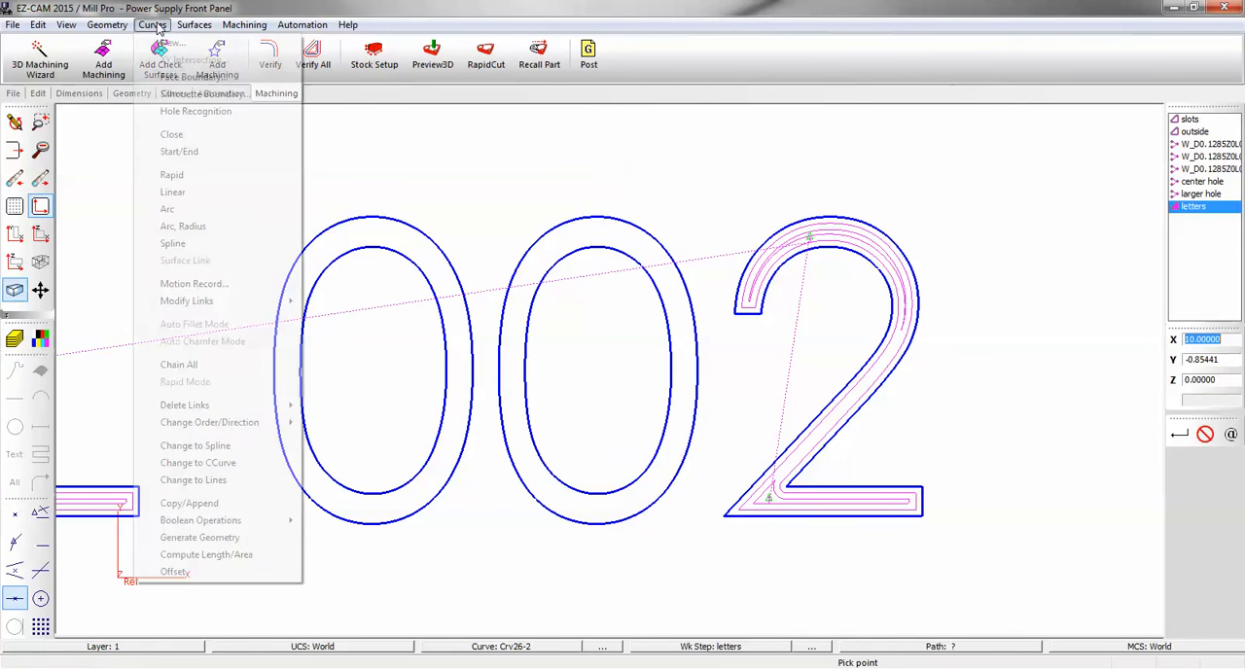
{"action": "left_click", "coordinate": [195, 465]}
Verify the letters work step again and check the pocket toolpath across the whole lettering.
{"action": "scroll", "coordinate": [636, 361], "scroll_direction": "down", "scroll_amount": 5}
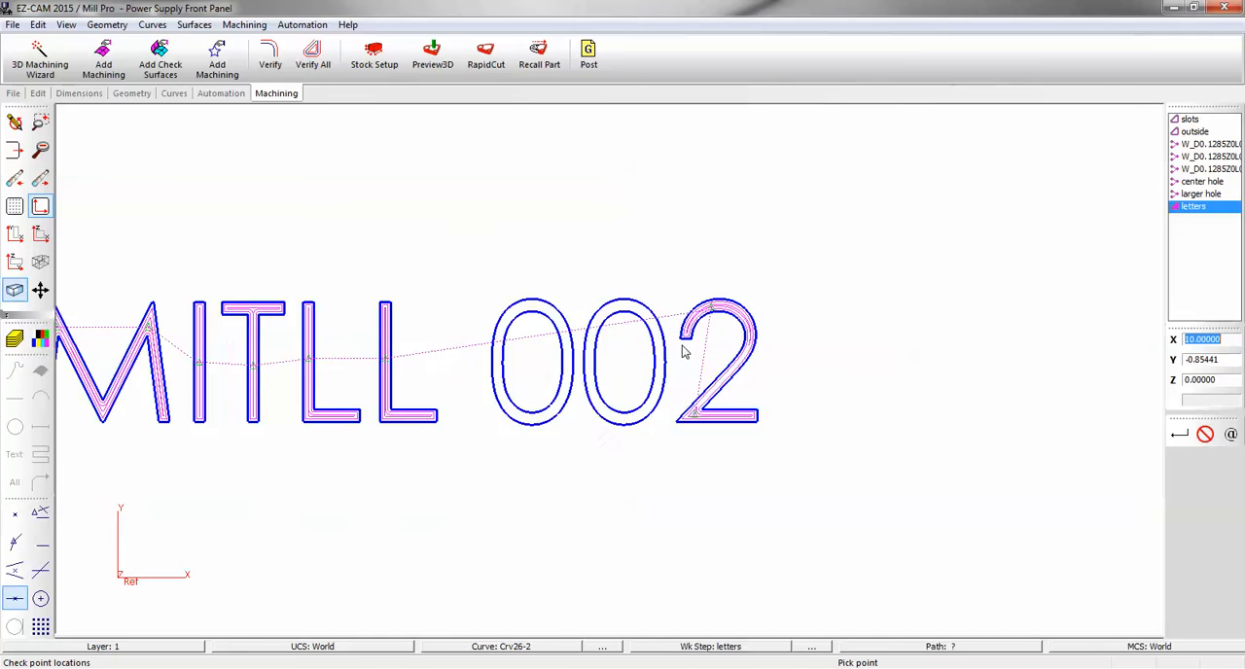
{"action": "left_click", "coordinate": [270, 56]}
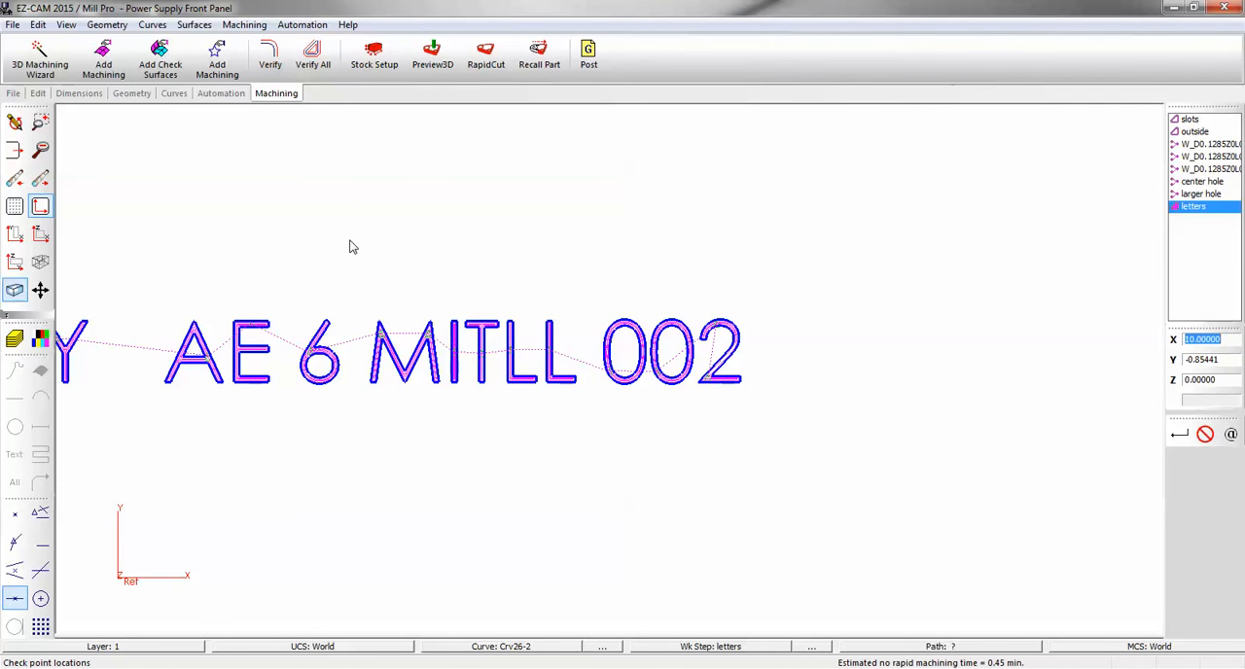
{"action": "scroll", "coordinate": [742, 302], "scroll_direction": "down", "scroll_amount": 3}
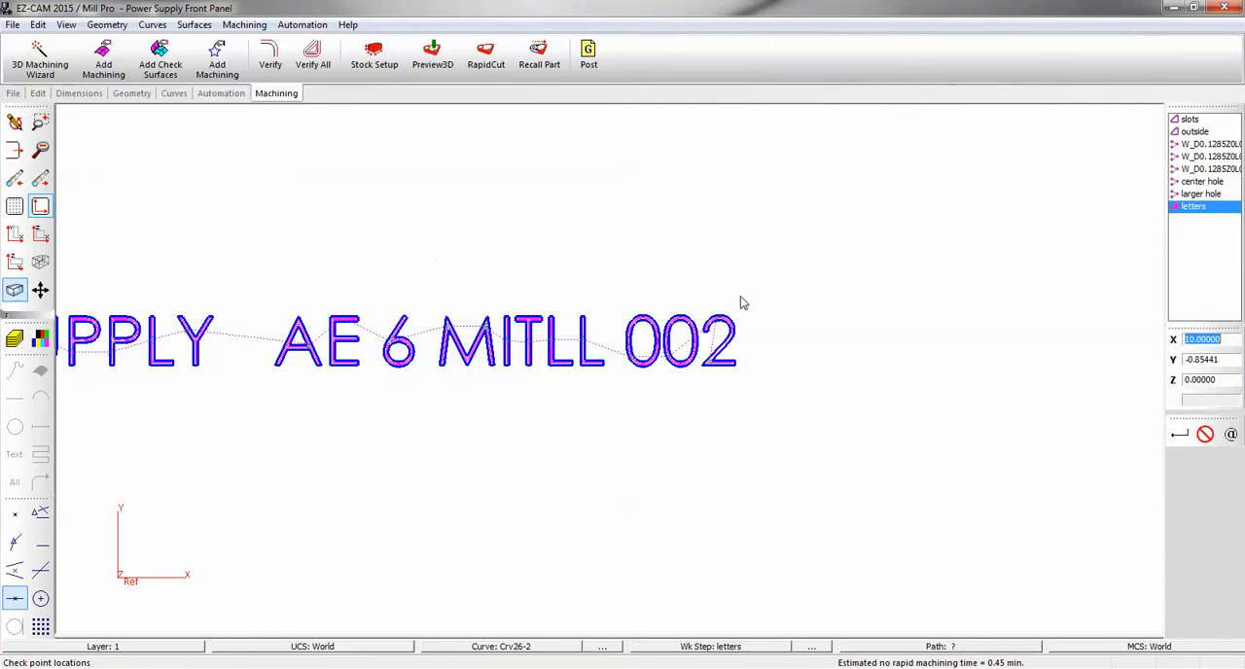
Run the 3D machining preview and check the engraving of the lettering up close and across the panel.
{"action": "left_click", "coordinate": [435, 57]}
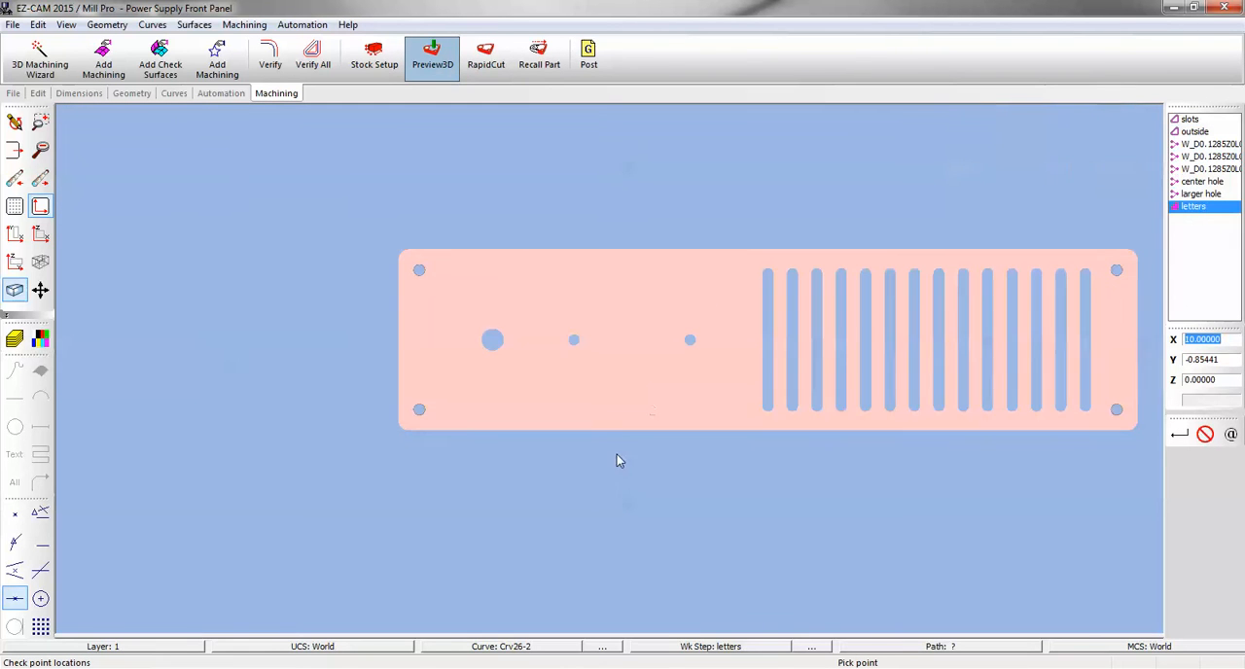
{"action": "middle_click_drag", "start_coordinate": [688, 367], "coordinate": [649, 325]}
{"action": "scroll", "coordinate": [649, 325], "scroll_direction": "up", "scroll_amount": 5}
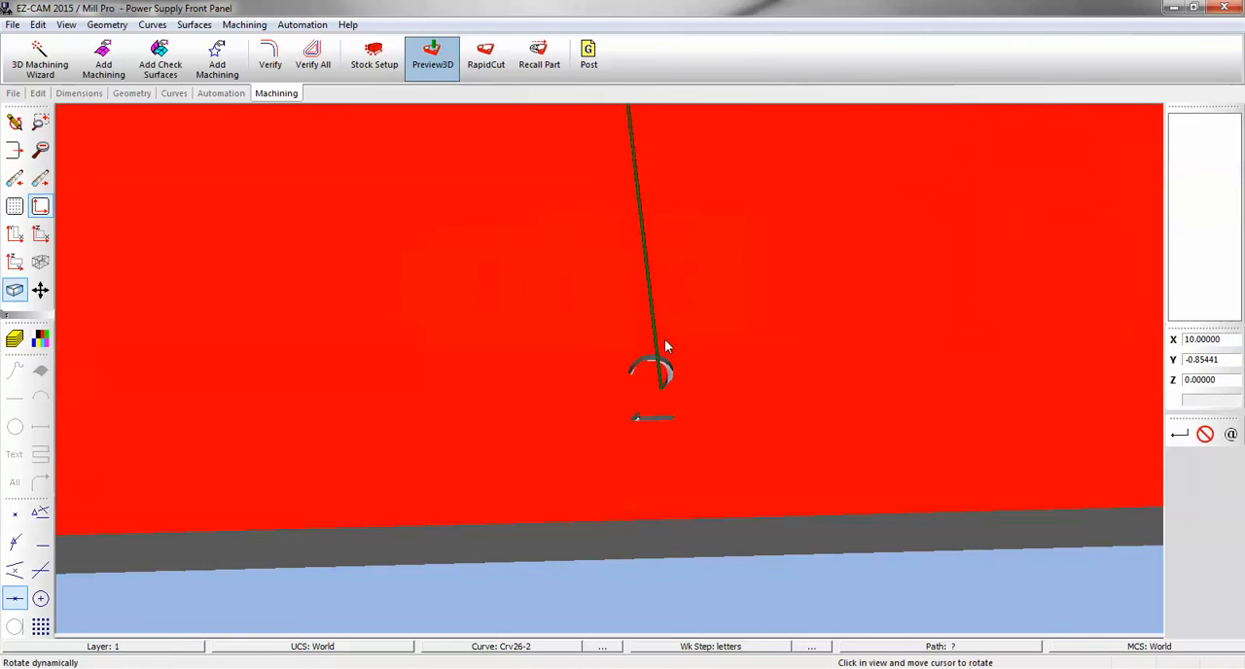
{"action": "scroll", "coordinate": [682, 340], "scroll_direction": "down", "scroll_amount": 1}
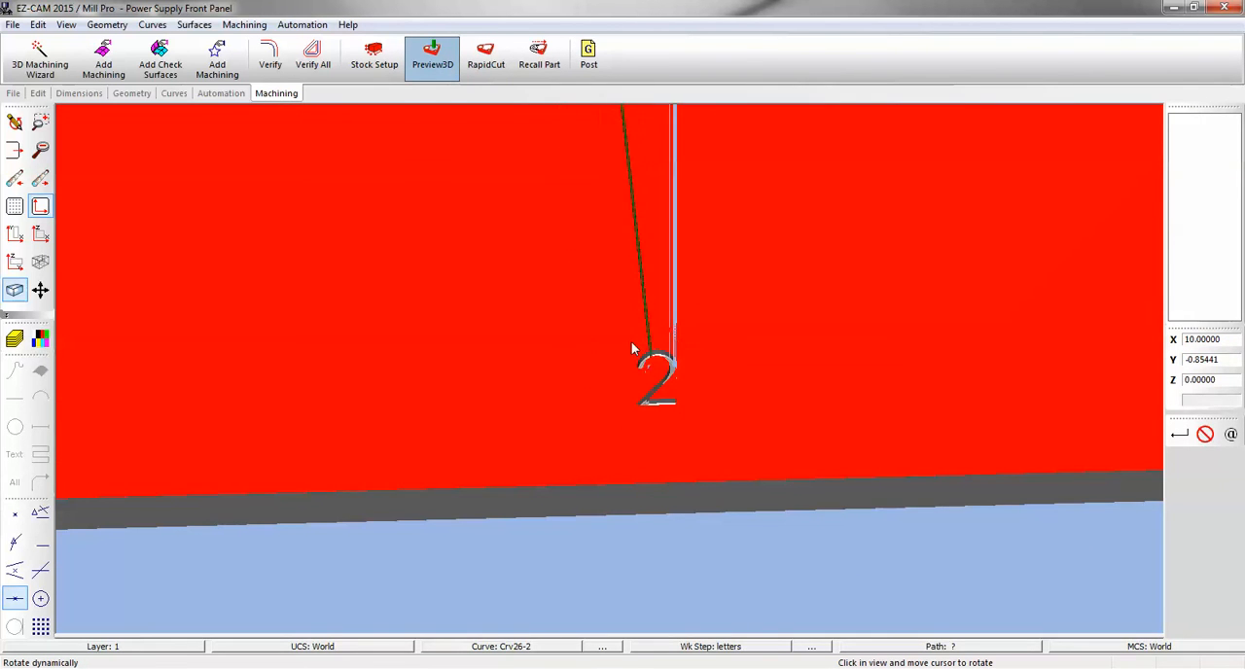
{"action": "middle_click_drag", "start_coordinate": [586, 361], "coordinate": [649, 376]}
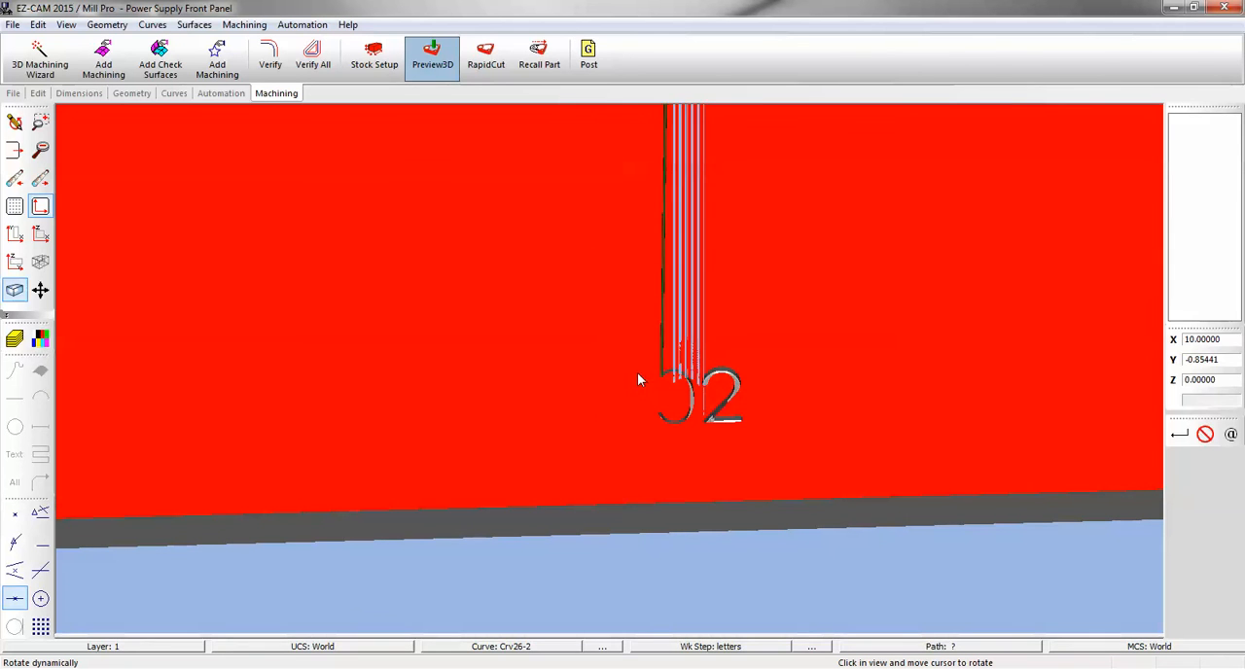
{"action": "scroll", "coordinate": [637, 380], "scroll_direction": "down", "scroll_amount": 4}
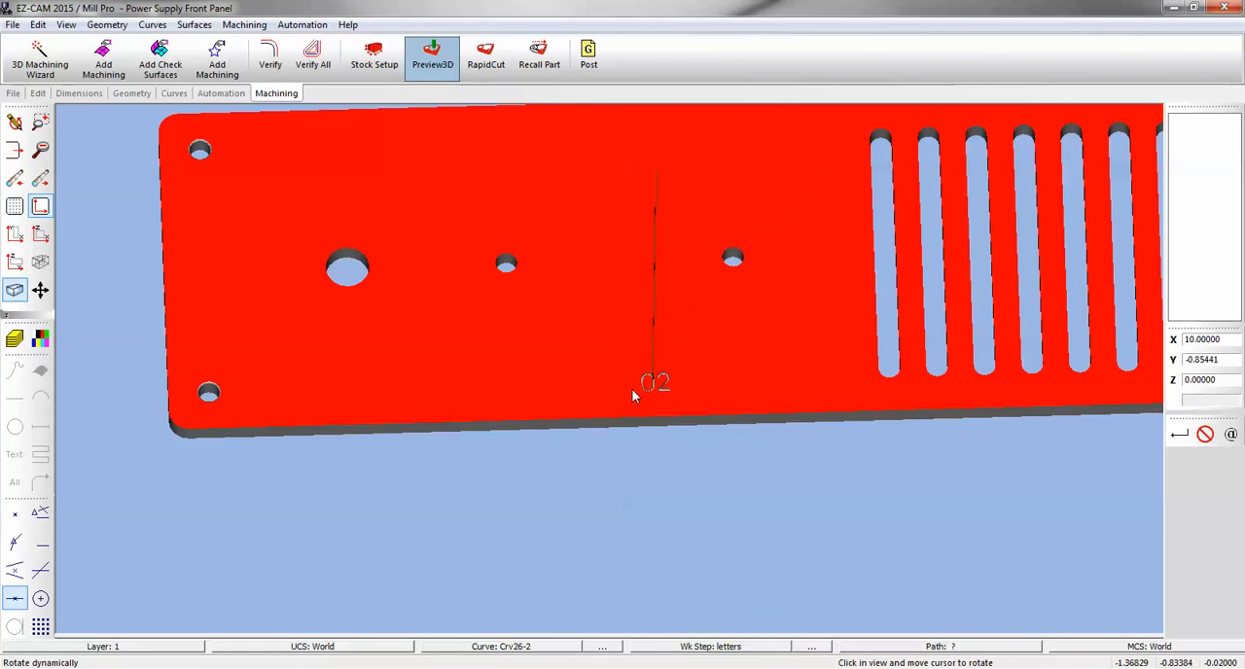
Run a rapid cut simulation and examine the finished panel with its lettering, holes and slots.
{"action": "left_click", "coordinate": [486, 57]}
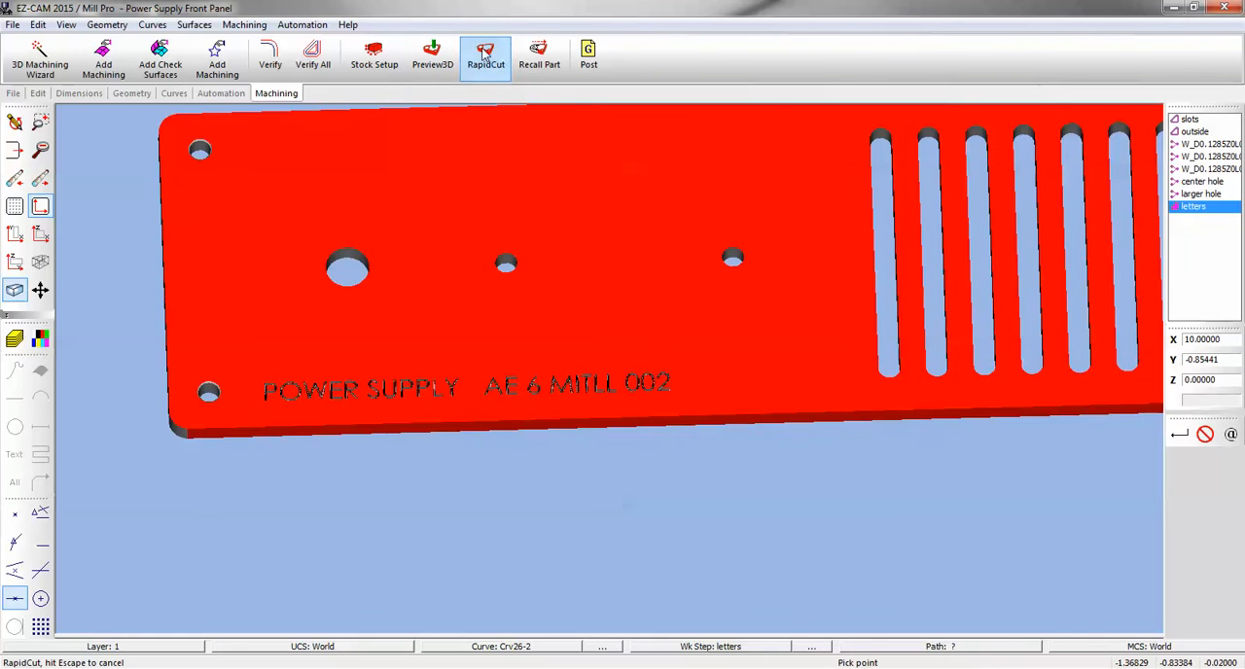
{"action": "middle_click_drag", "start_coordinate": [482, 387], "coordinate": [499, 430]}
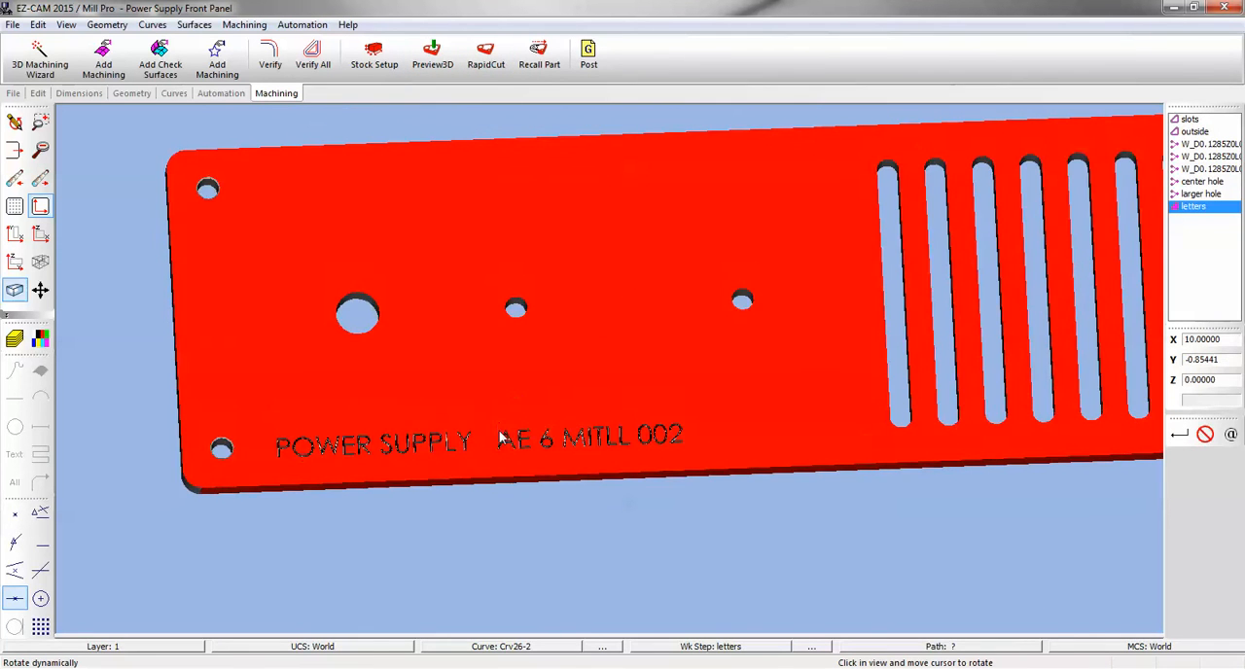
{"action": "left_click", "coordinate": [15, 234]}
{"action": "scroll", "coordinate": [289, 228], "scroll_direction": "down", "scroll_amount": 3}
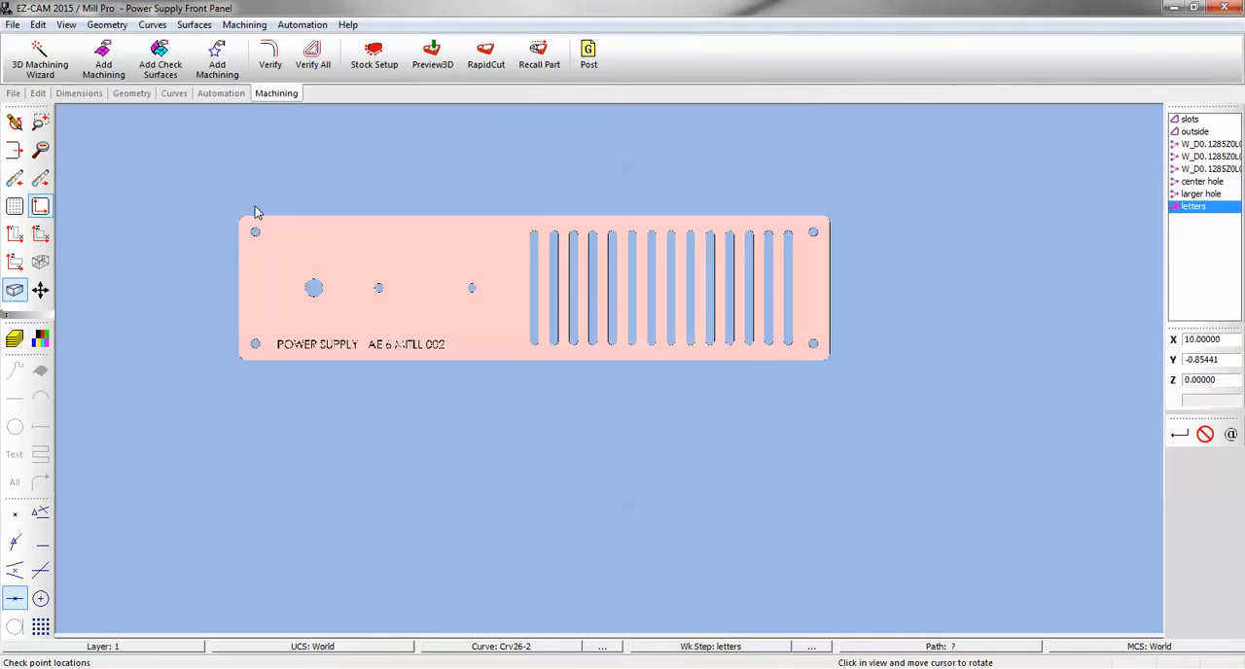
Clear the simulation and unblank the hidden surfaces, curves, lines, arcs, circles and work steps of the panel.
{"action": "left_click", "coordinate": [14, 122]}
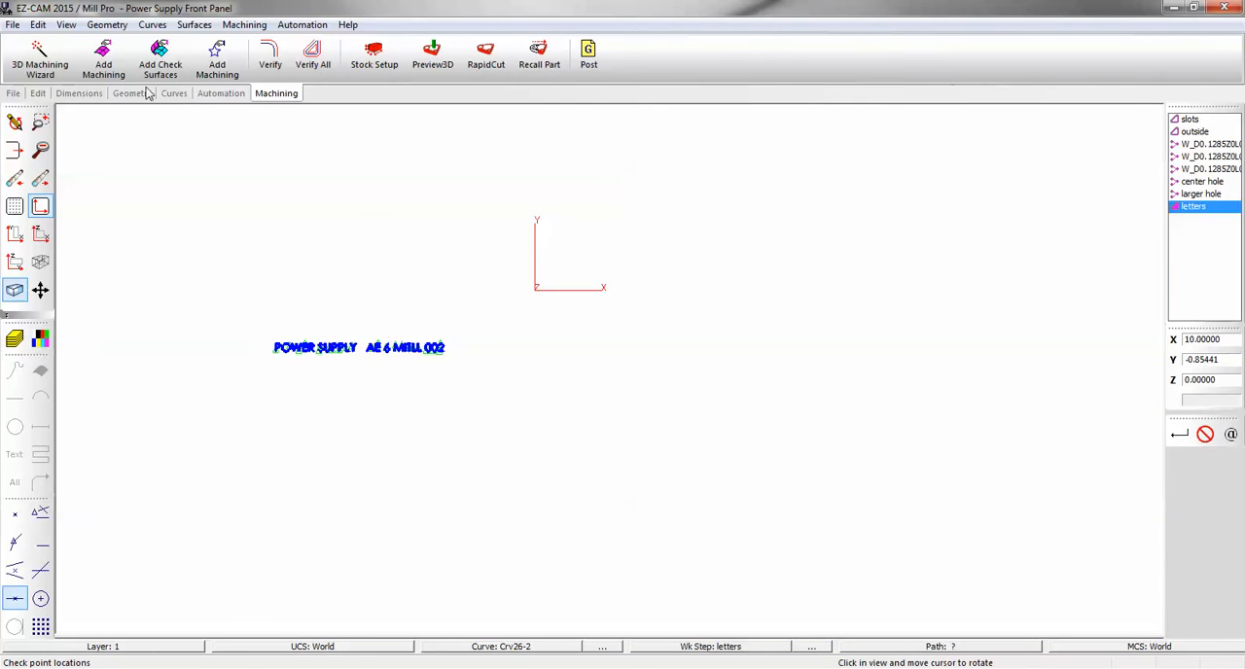
{"action": "left_click", "coordinate": [39, 93]}
{"action": "left_click", "coordinate": [183, 56]}
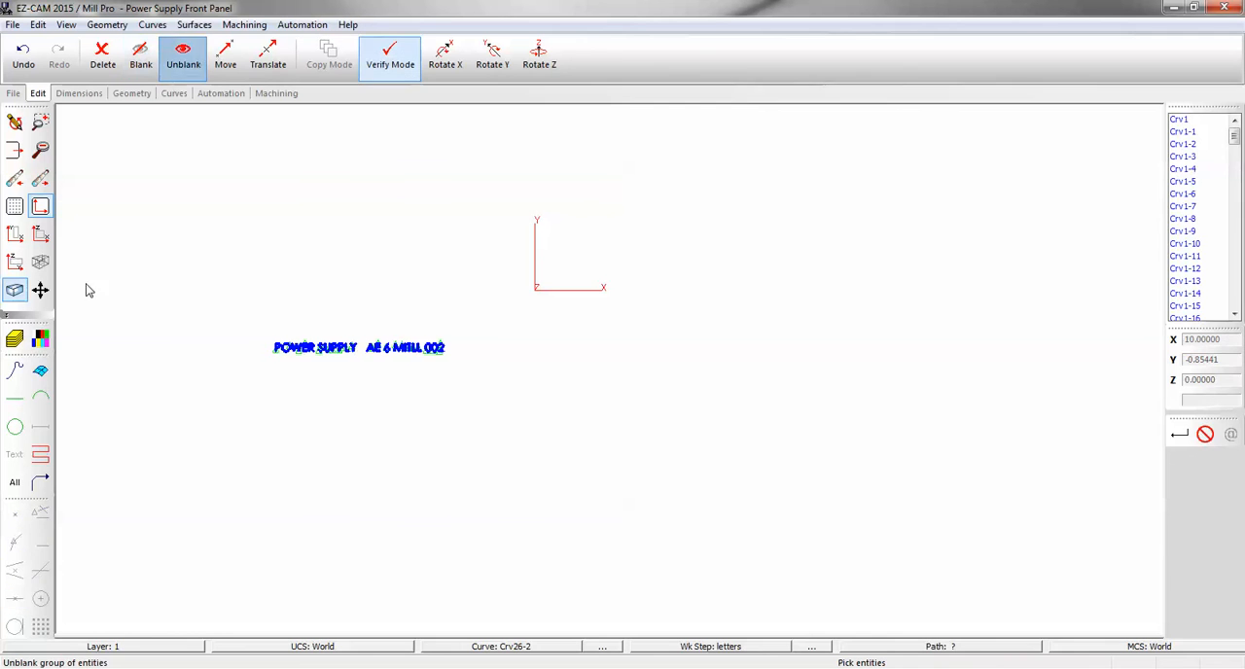
{"action": "left_click", "coordinate": [42, 378]}
{"action": "left_click", "coordinate": [16, 373]}
{"action": "left_click", "coordinate": [39, 401]}
{"action": "left_click", "coordinate": [16, 401]}
{"action": "left_click", "coordinate": [16, 430]}
{"action": "left_click", "coordinate": [15, 479]}
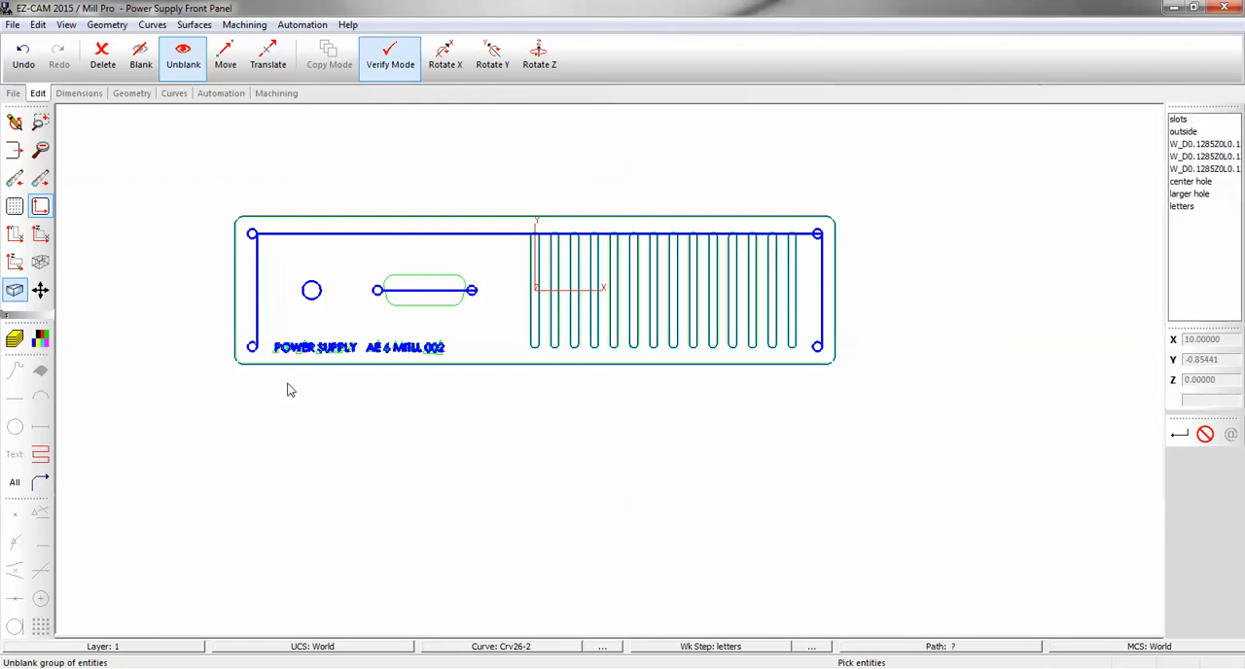
Create a new UCS named bottom with its origin at X0 Y0 Z0, accepting the default axis directions.
{"action": "middle_click_drag", "start_coordinate": [409, 276], "coordinate": [412, 231]}
{"action": "key", "text": "Escape"}
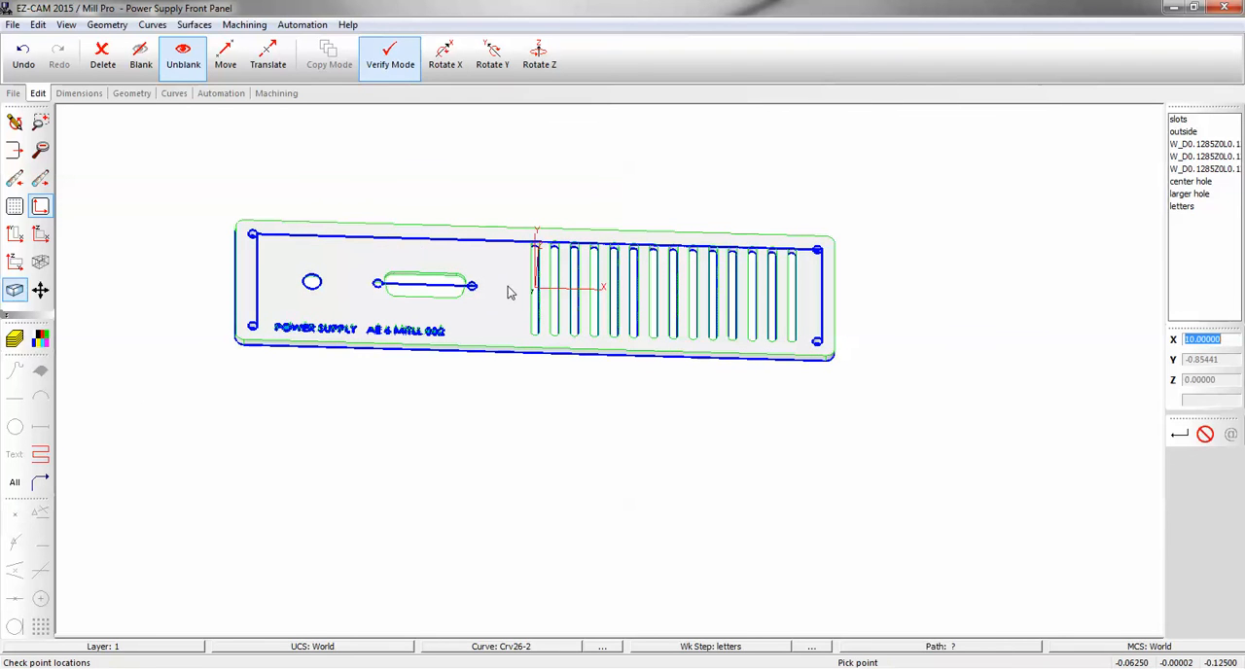
{"action": "middle_click_drag", "start_coordinate": [504, 264], "coordinate": [523, 357]}
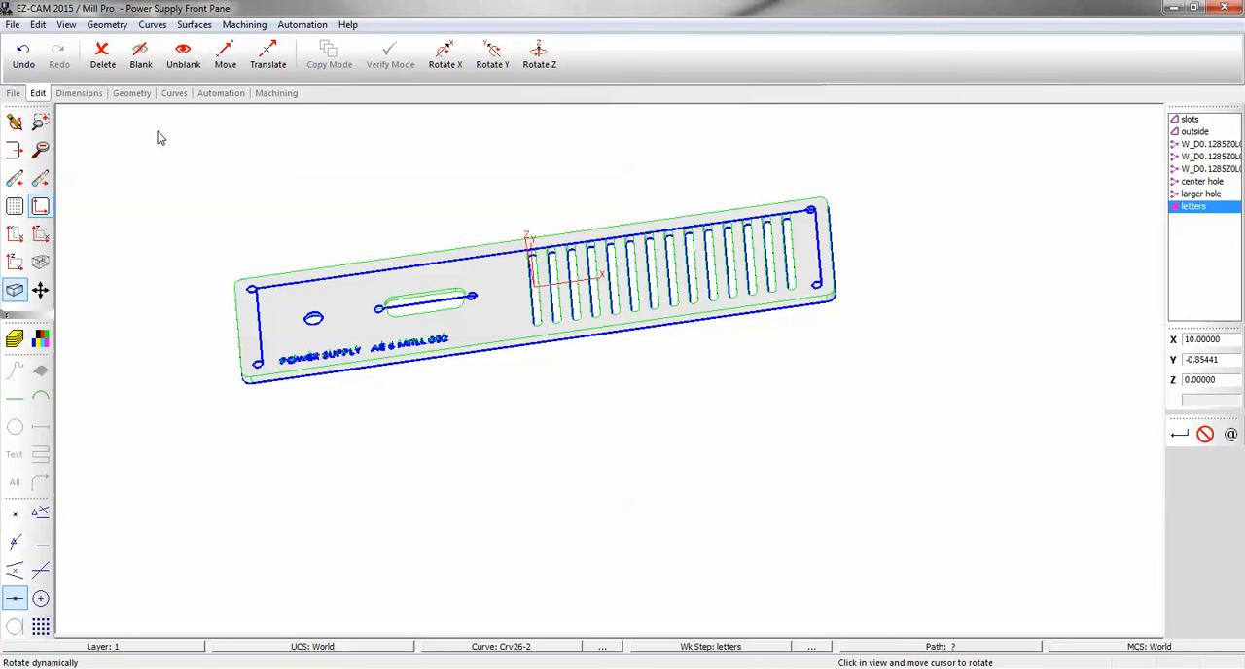
{"action": "left_click", "coordinate": [65, 25]}
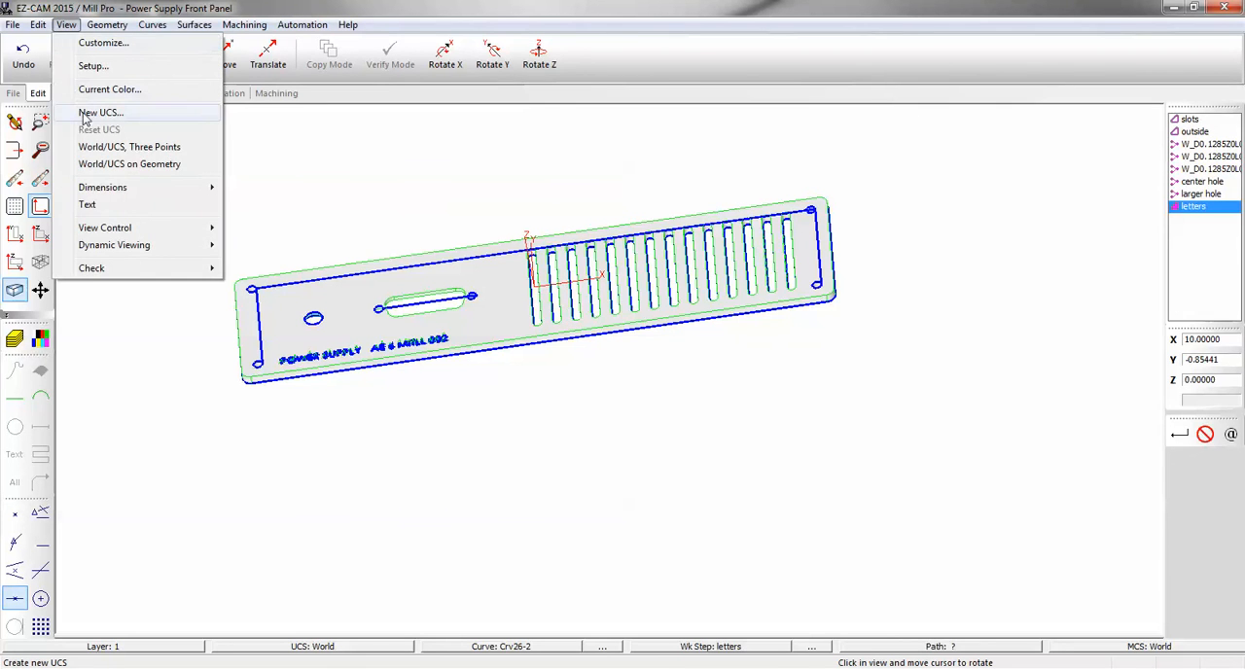
{"action": "left_click", "coordinate": [92, 114]}
{"action": "type", "text": "bottom"}
{"action": "left_click", "coordinate": [233, 327]}
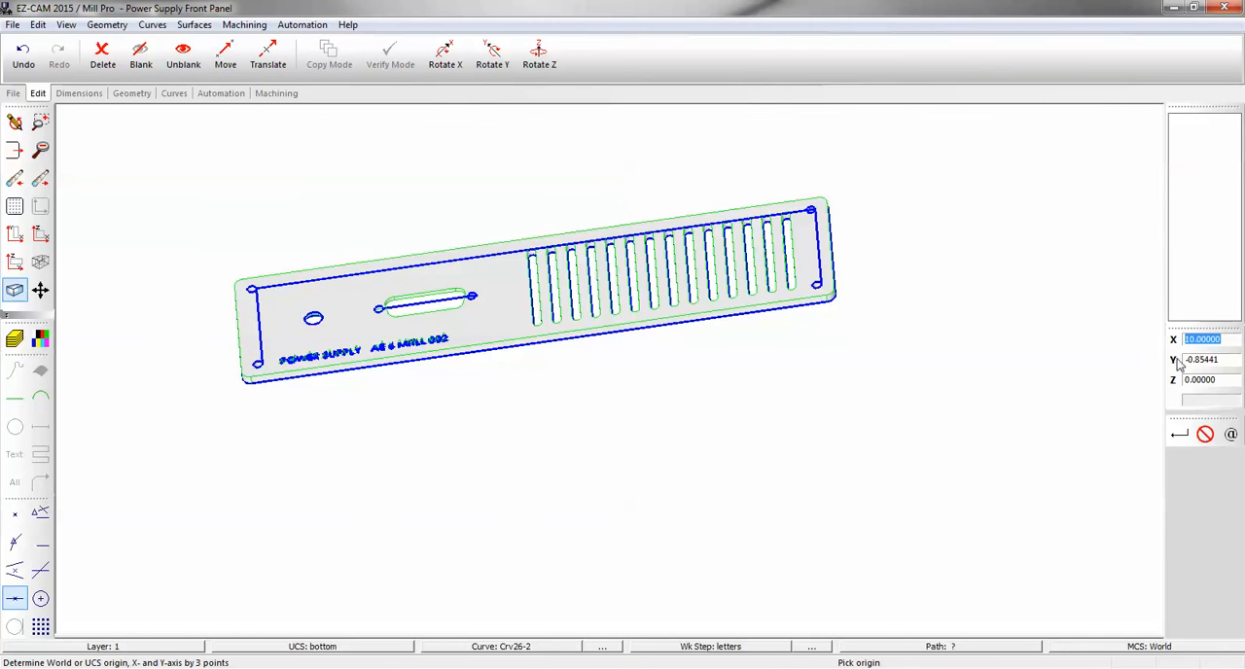
{"action": "type", "text": "0"}
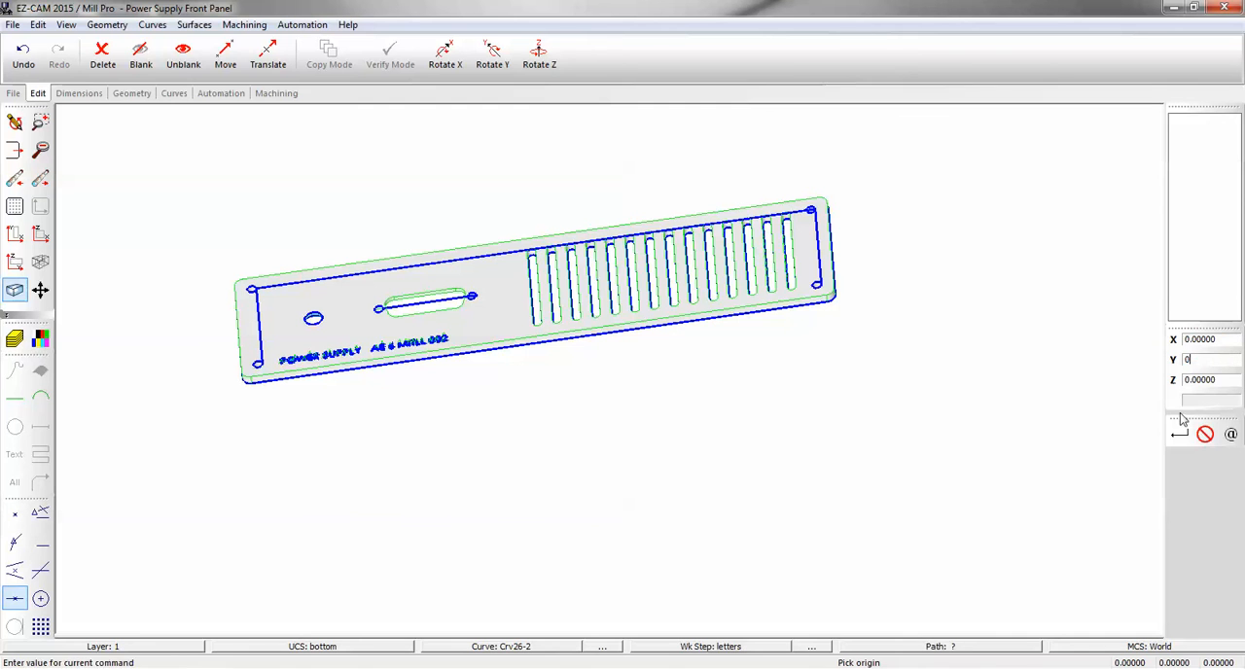
{"action": "left_click", "coordinate": [1180, 434]}
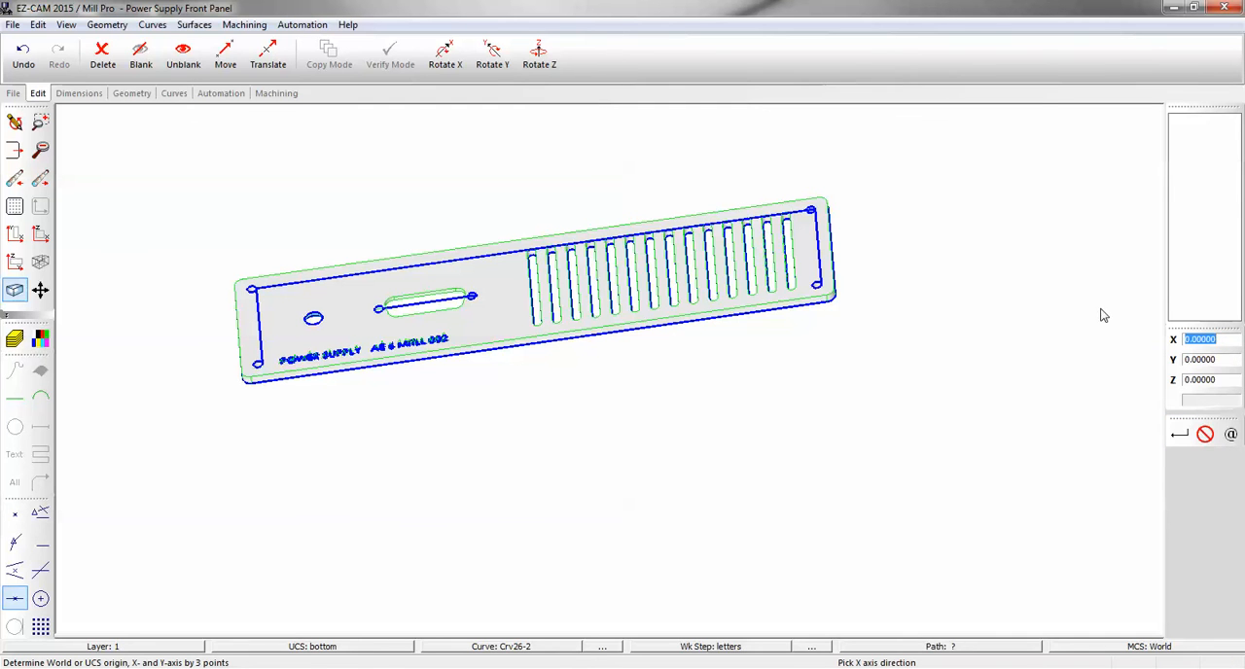
{"action": "left_click", "coordinate": [1179, 435]}
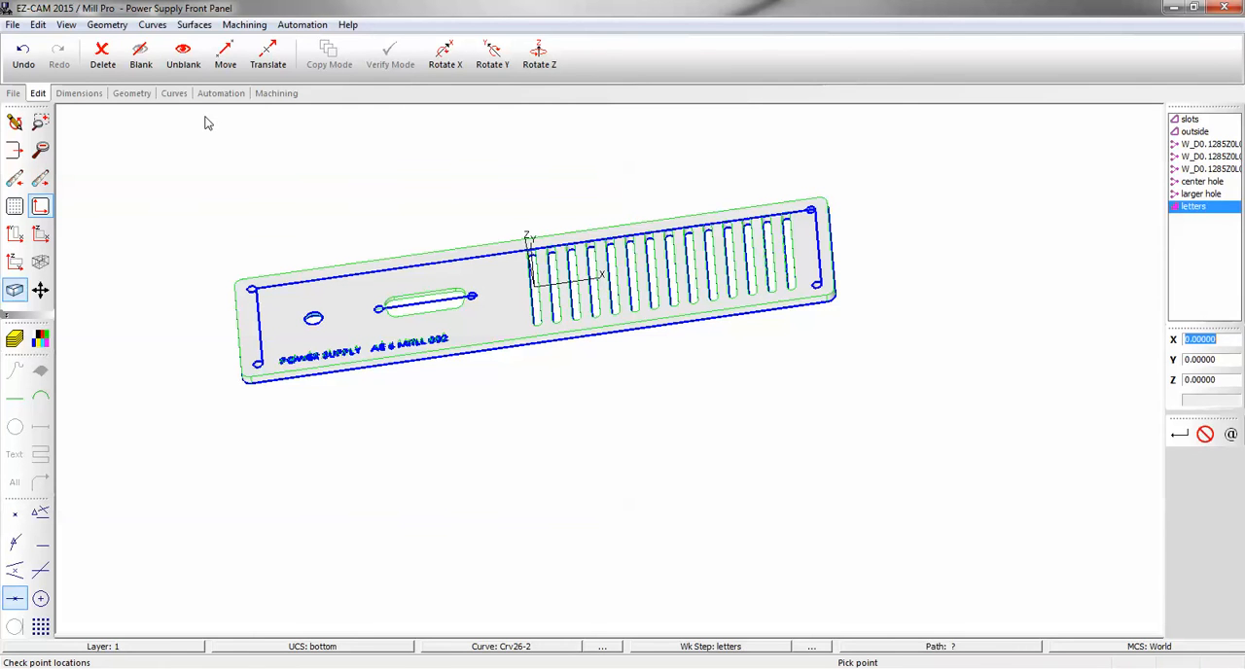
Translate the bottom UCS by -0.125 in Z.
{"action": "left_click", "coordinate": [268, 56]}
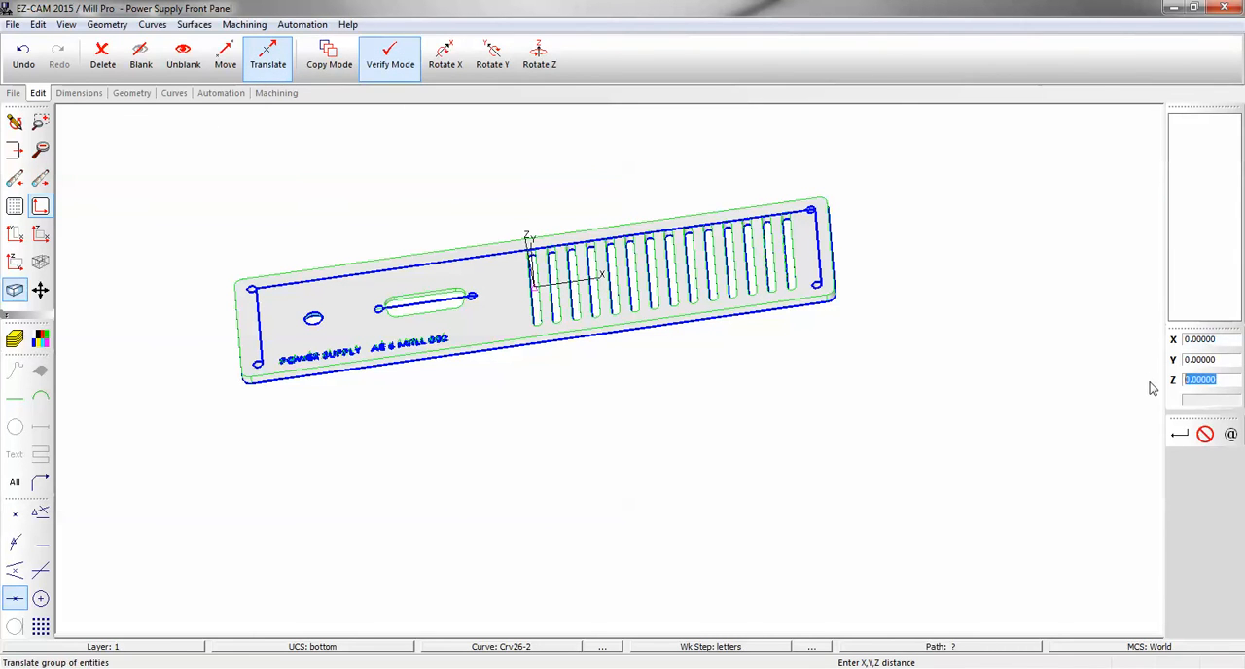
{"action": "type", "text": "-0"}
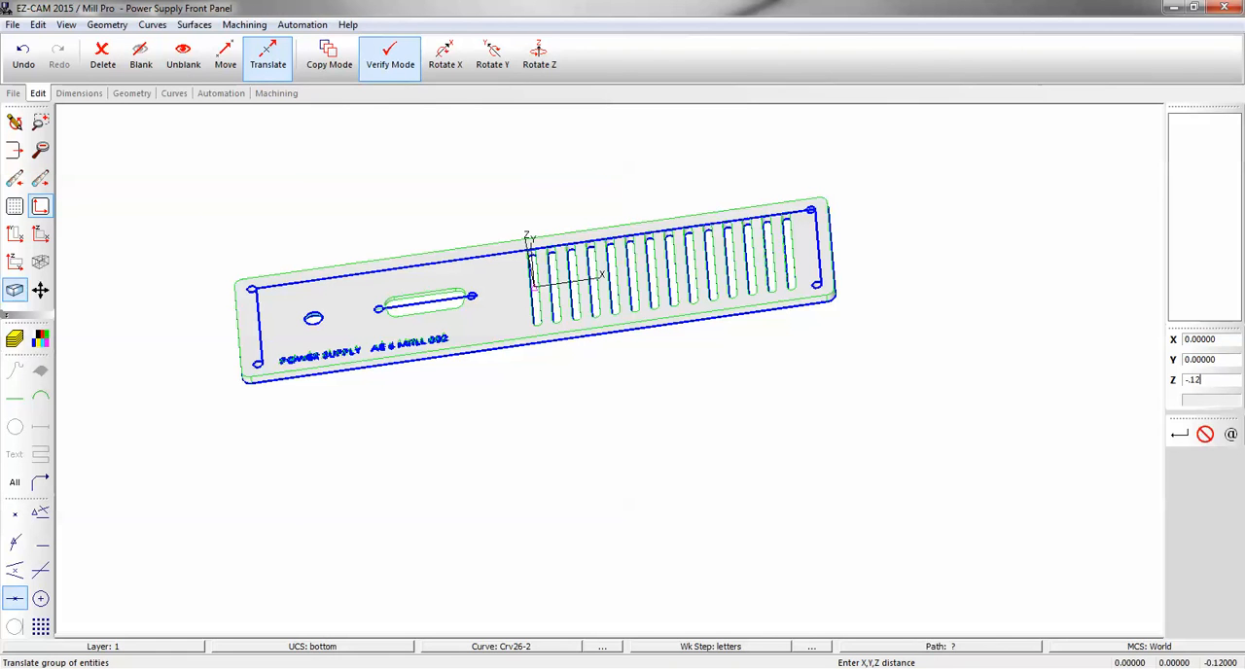
{"action": "type", "text": ".125"}
{"action": "left_click", "coordinate": [1179, 434]}
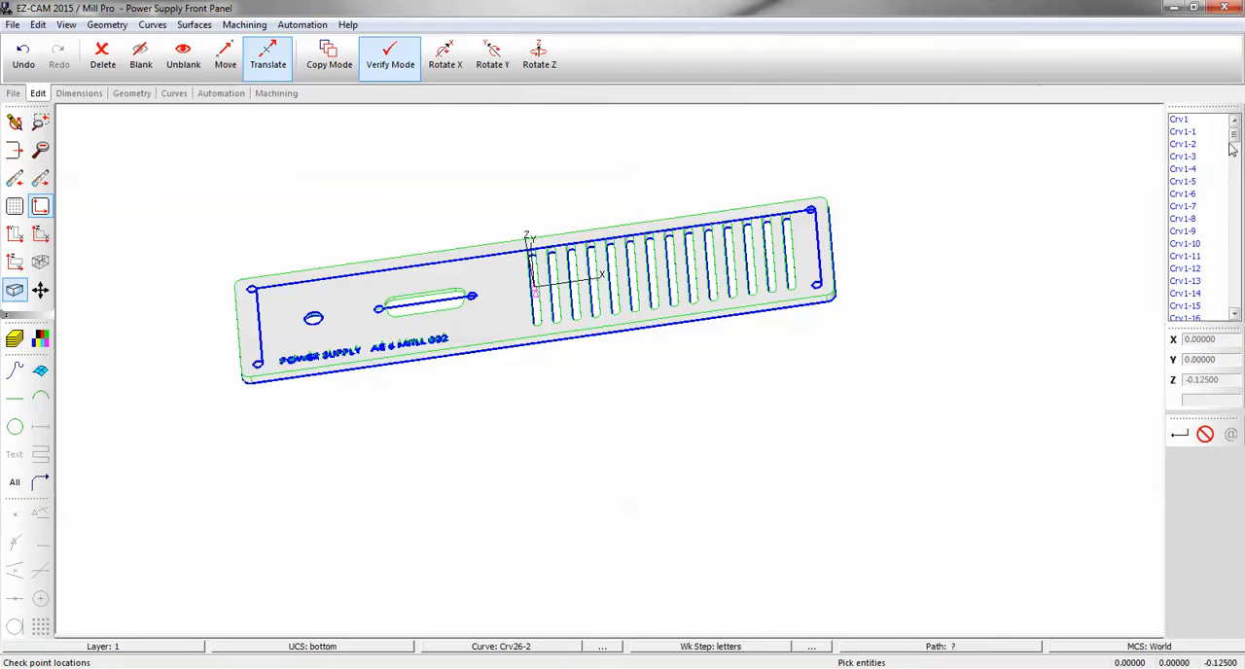
{"action": "left_click_drag", "start_coordinate": [1237, 174], "coordinate": [1244, 303]}
{"action": "left_click", "coordinate": [1183, 307]}
{"action": "left_click", "coordinate": [1179, 434]}
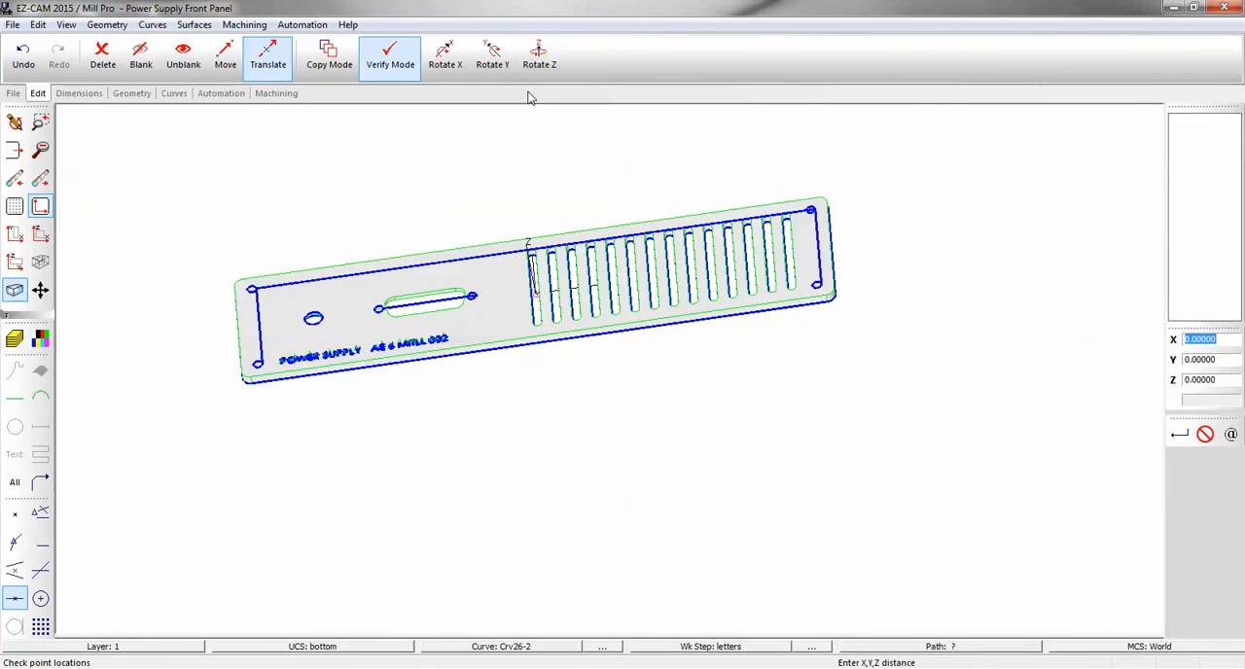
Rotate the bottom UCS 180 degrees around the X axis about the point X0 Y0 Z0.
{"action": "left_click", "coordinate": [446, 56]}
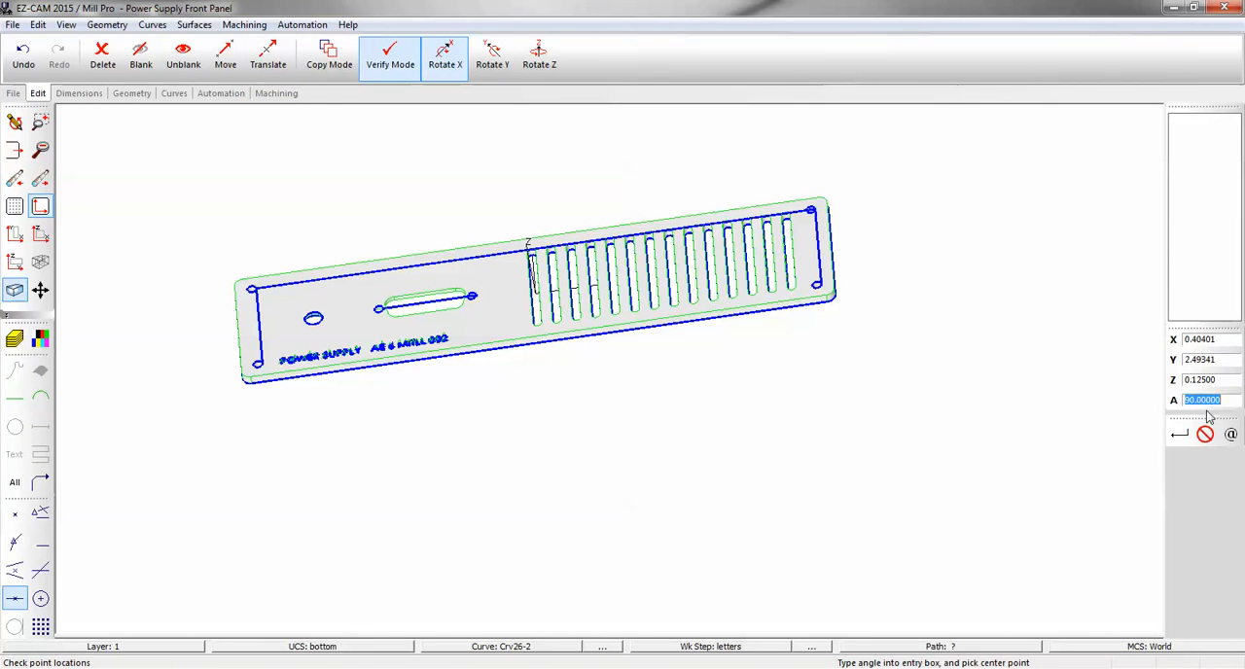
{"action": "type", "text": "18"}
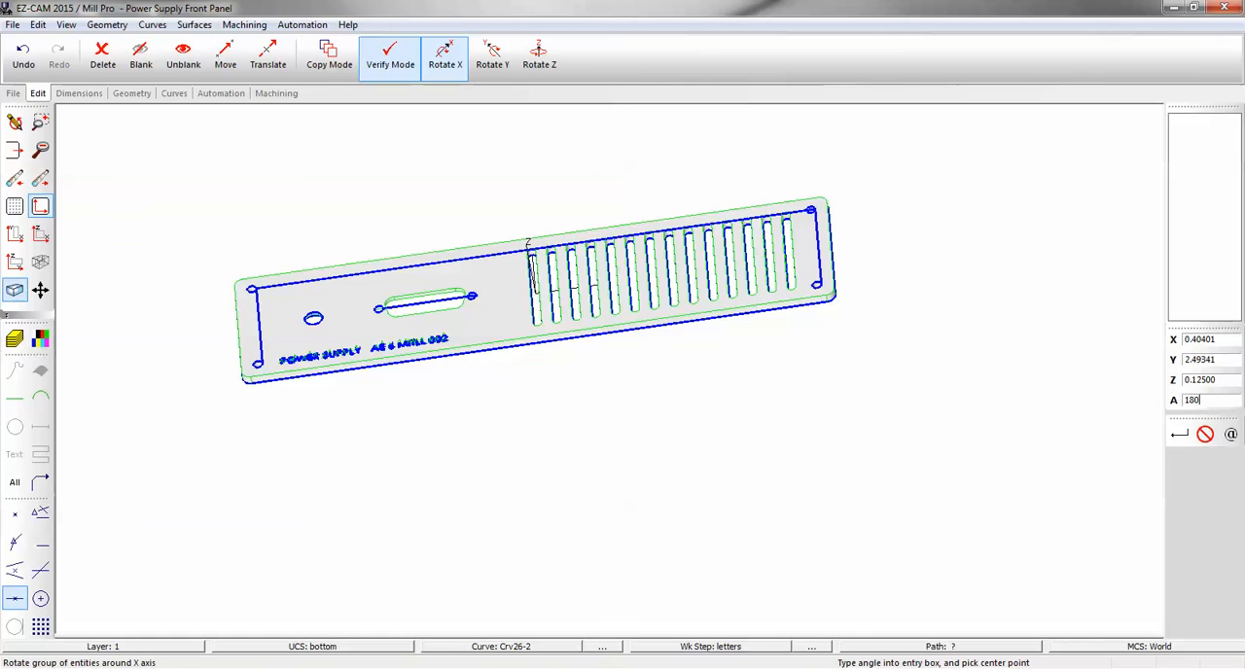
{"action": "type", "text": "0"}
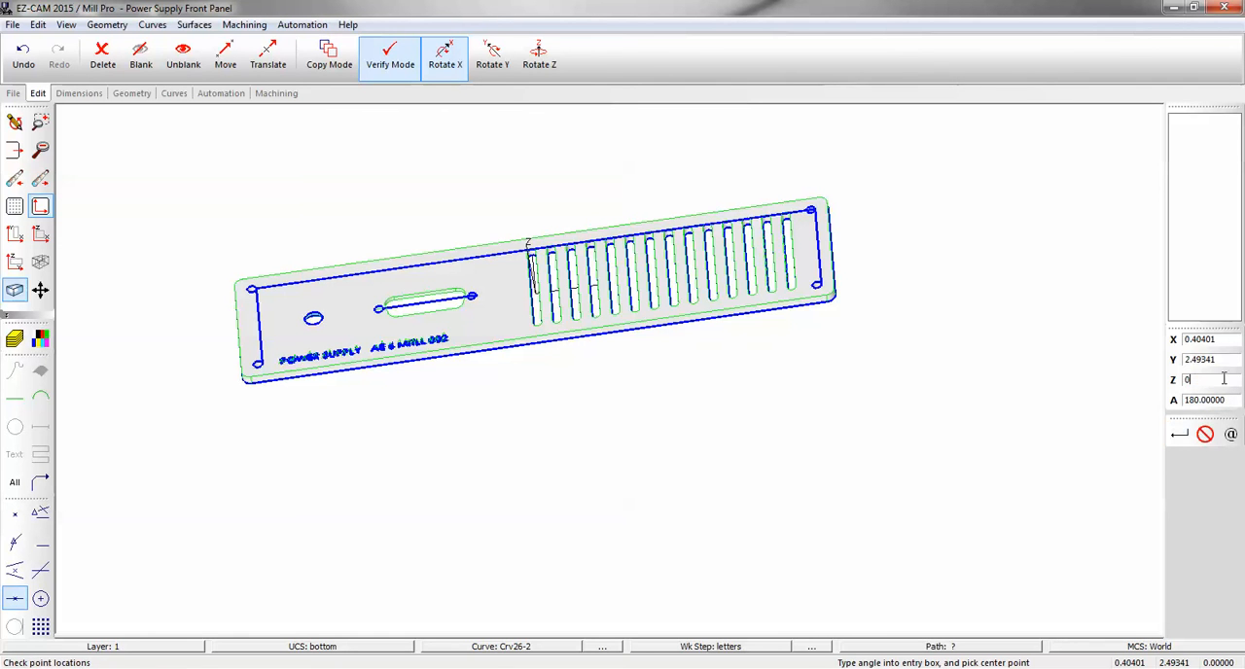
{"action": "double_click", "coordinate": [1213, 359]}
{"action": "type", "text": "0"}
{"action": "double_click", "coordinate": [1228, 340]}
{"action": "type", "text": "0"}
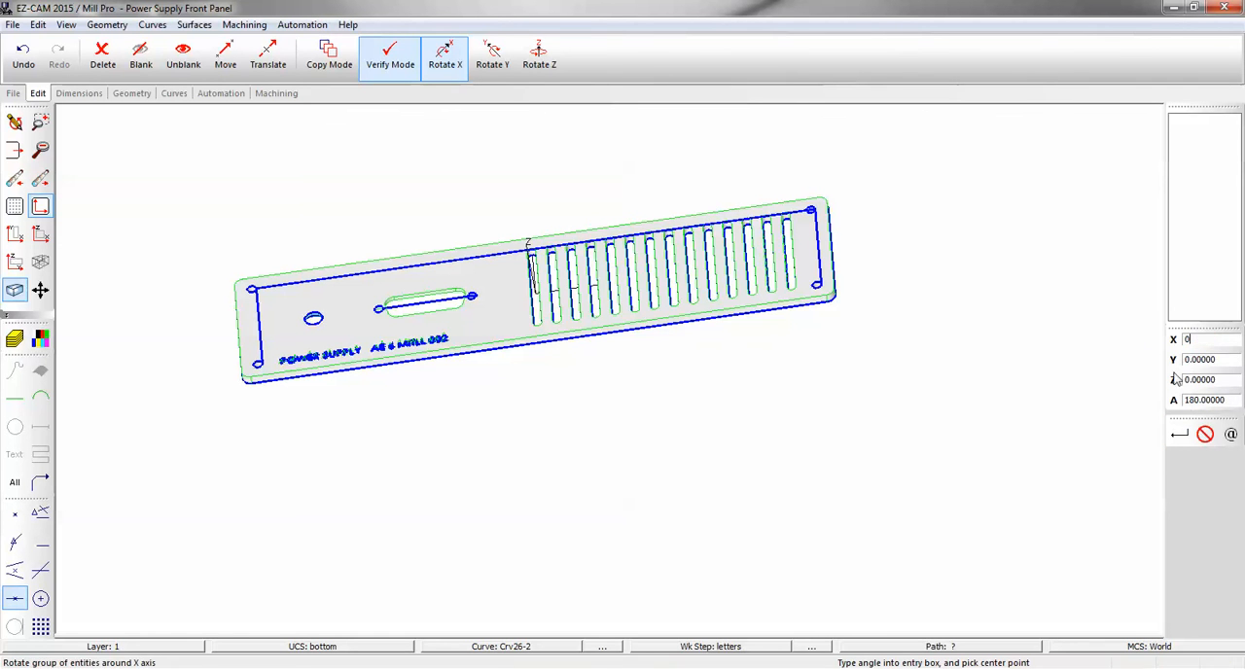
{"action": "left_click", "coordinate": [1181, 440]}
{"action": "left_click_drag", "start_coordinate": [1234, 136], "coordinate": [1236, 303]}
{"action": "left_click", "coordinate": [1196, 308]}
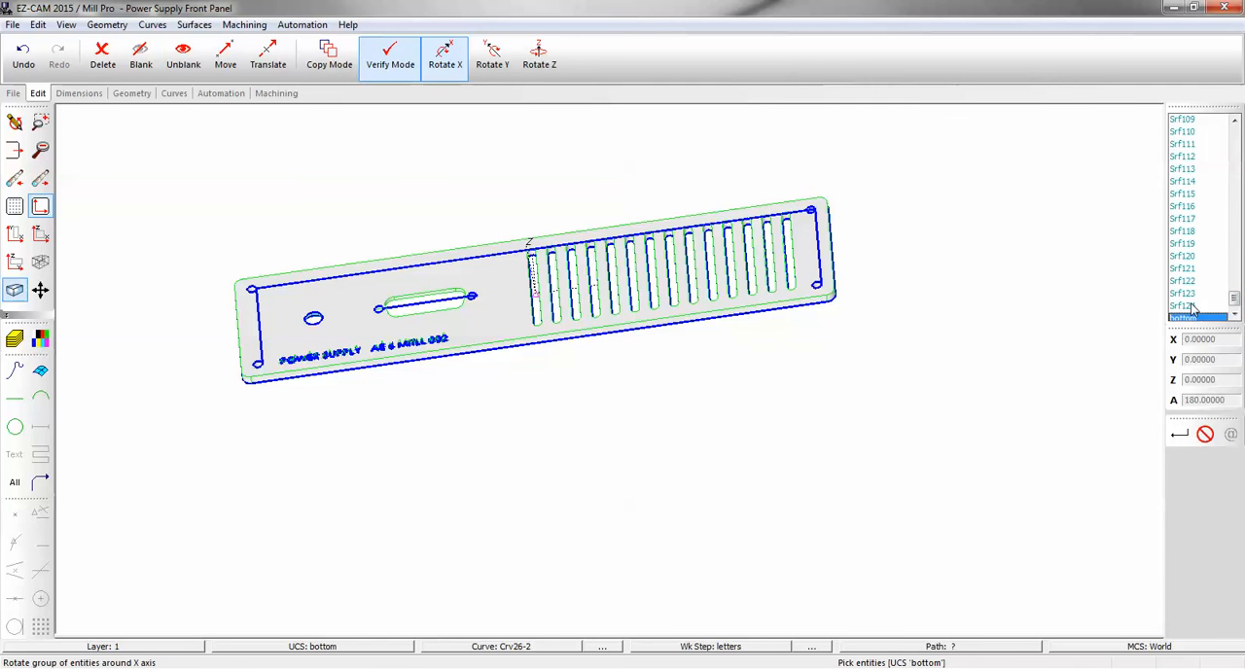
Examine the flipped panel in isometric, top and tilted views, checking the connector recess and counterbored hole on its back.
{"action": "left_click", "coordinate": [49, 264]}
{"action": "scroll", "coordinate": [585, 291], "scroll_direction": "down", "scroll_amount": 2}
{"action": "scroll", "coordinate": [570, 420], "scroll_direction": "up", "scroll_amount": 4}
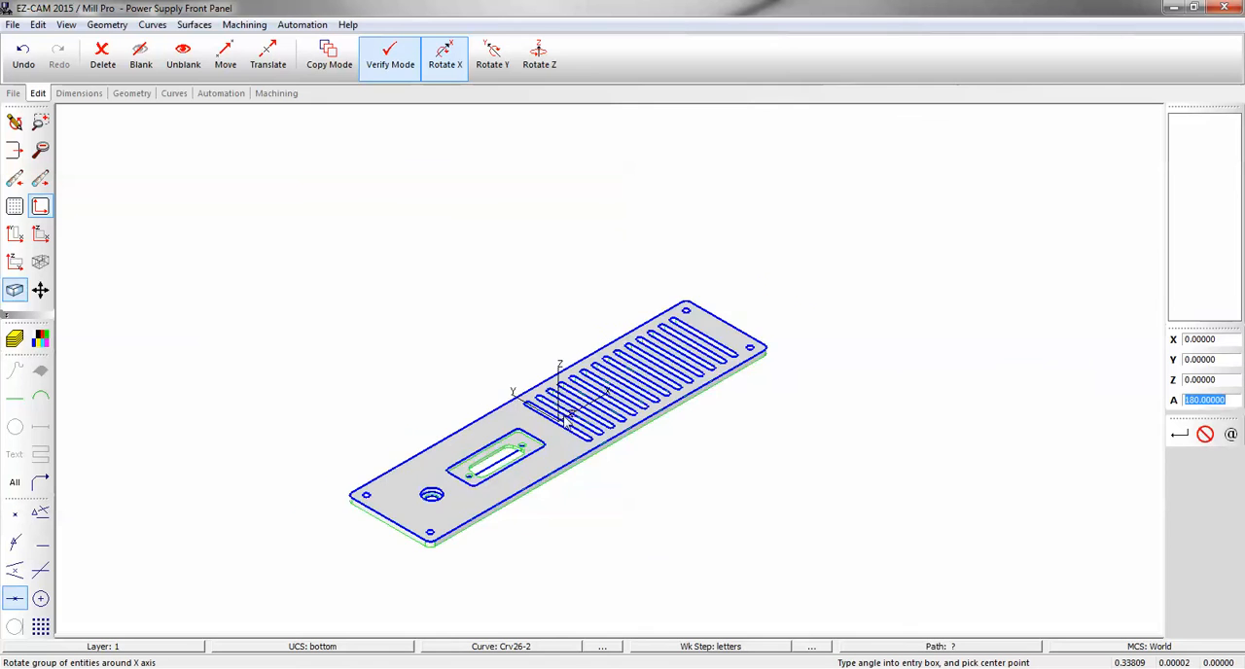
{"action": "scroll", "coordinate": [575, 420], "scroll_direction": "up", "scroll_amount": 2}
{"action": "scroll", "coordinate": [627, 418], "scroll_direction": "down", "scroll_amount": 2}
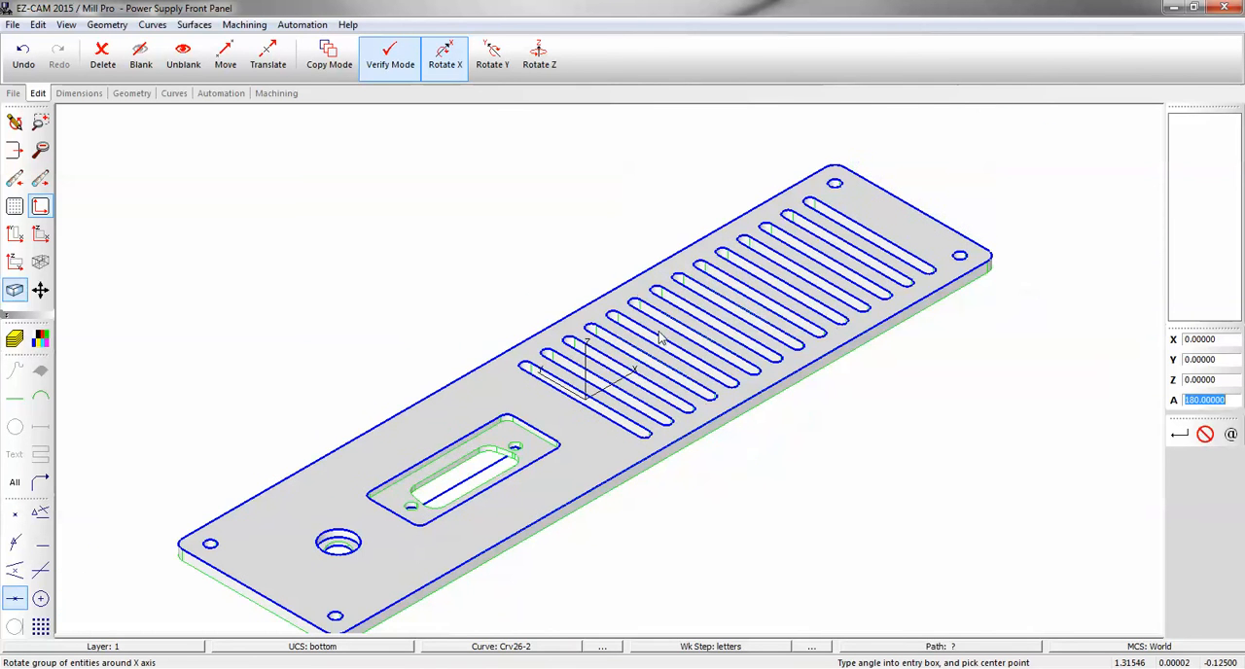
{"action": "left_click", "coordinate": [15, 234]}
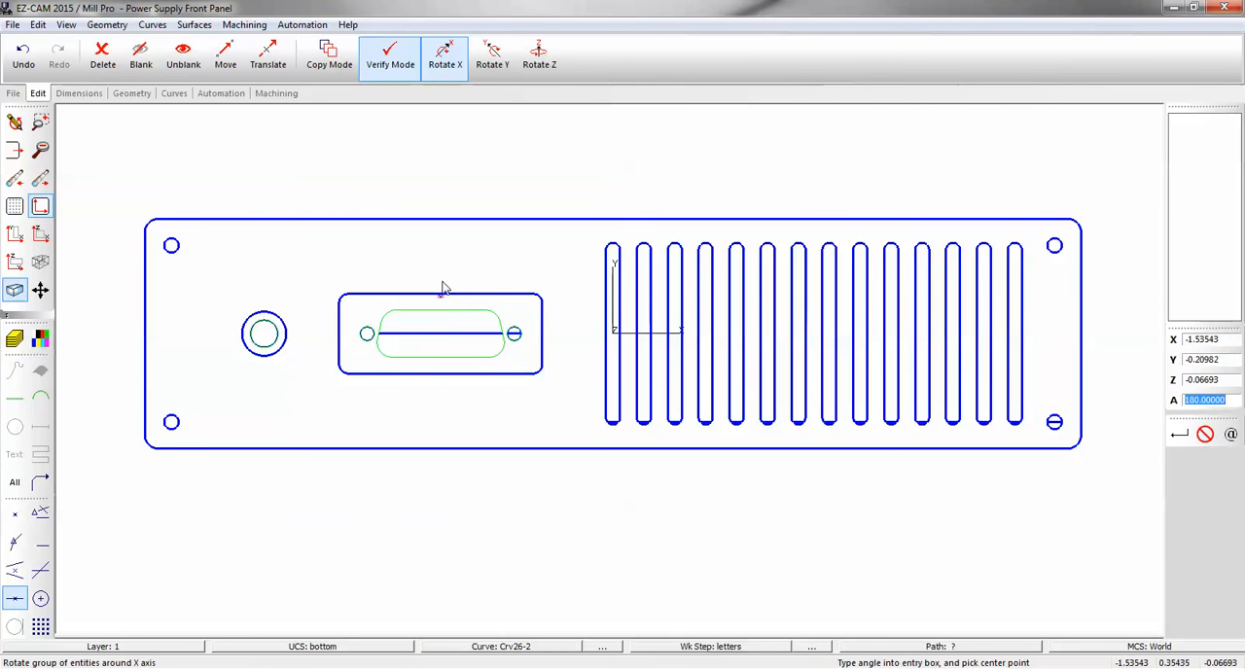
{"action": "left_click", "coordinate": [453, 322]}
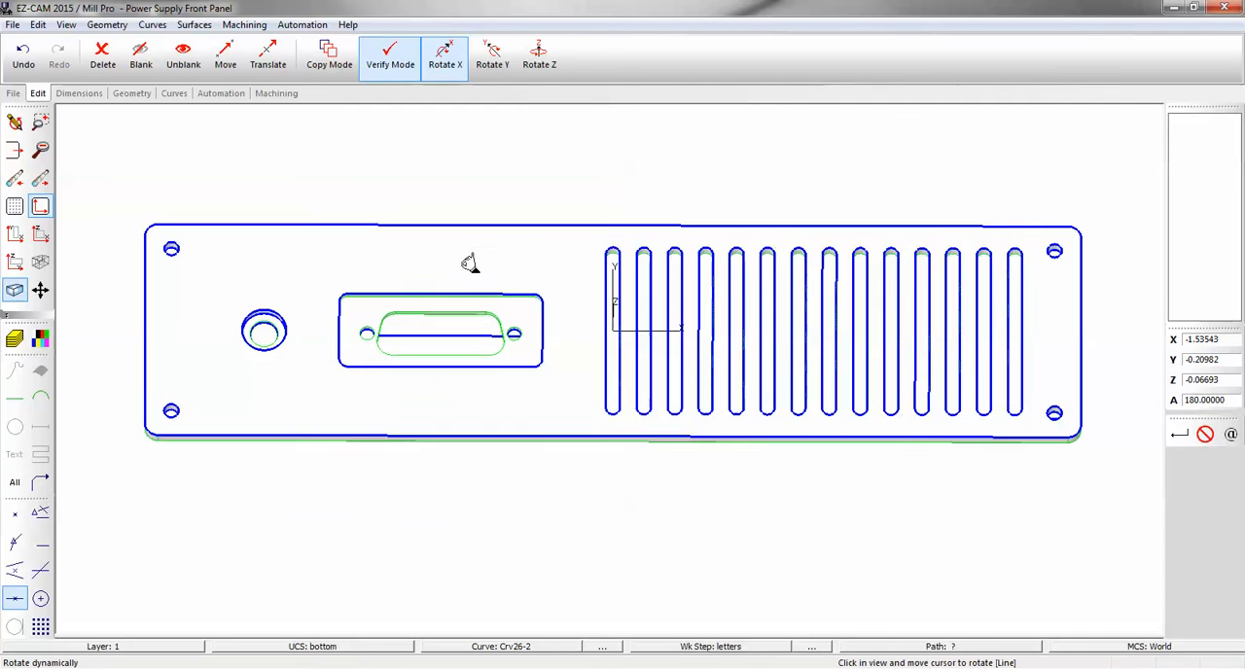
{"action": "left_click", "coordinate": [468, 257]}
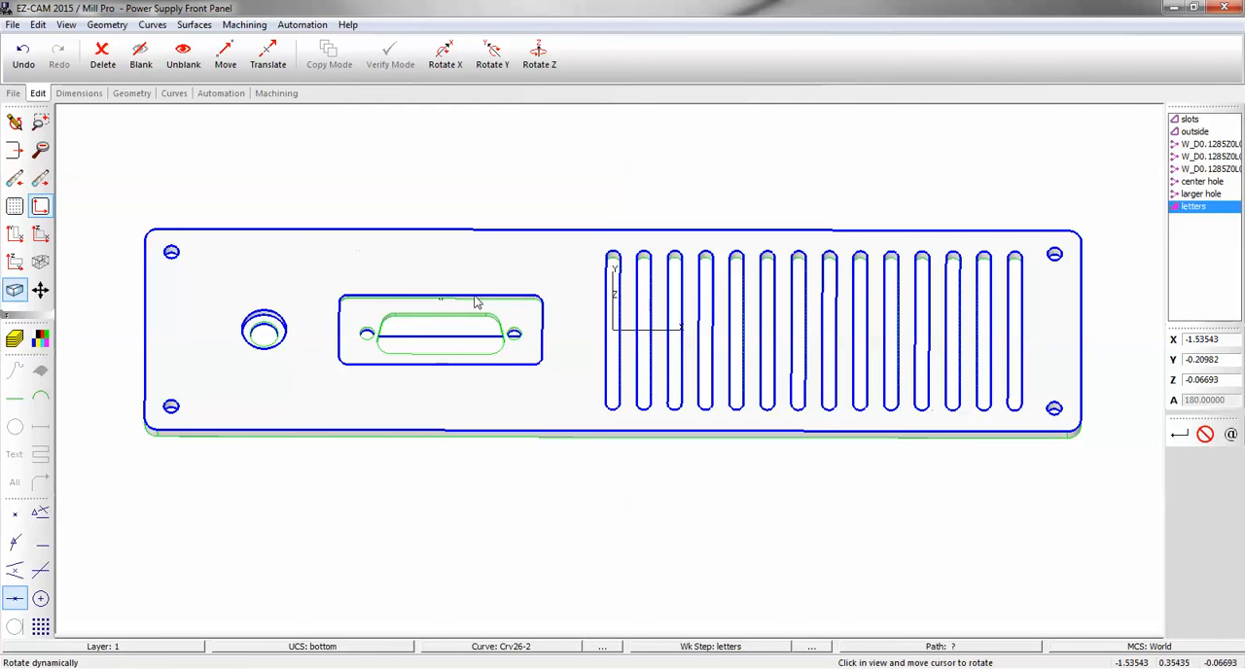
Create face curve Crv57 from the edges of the connector recess floor, leaving open edge detection off.
{"action": "left_click", "coordinate": [174, 93]}
{"action": "left_click", "coordinate": [89, 57]}
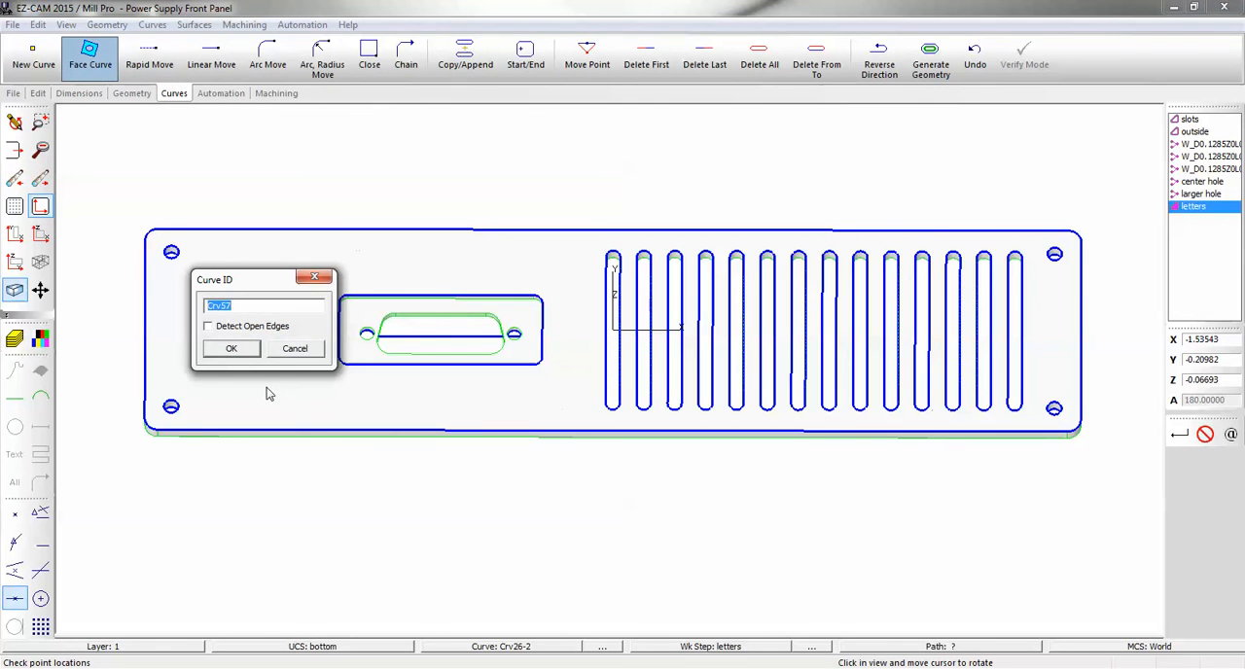
{"action": "left_click", "coordinate": [235, 348]}
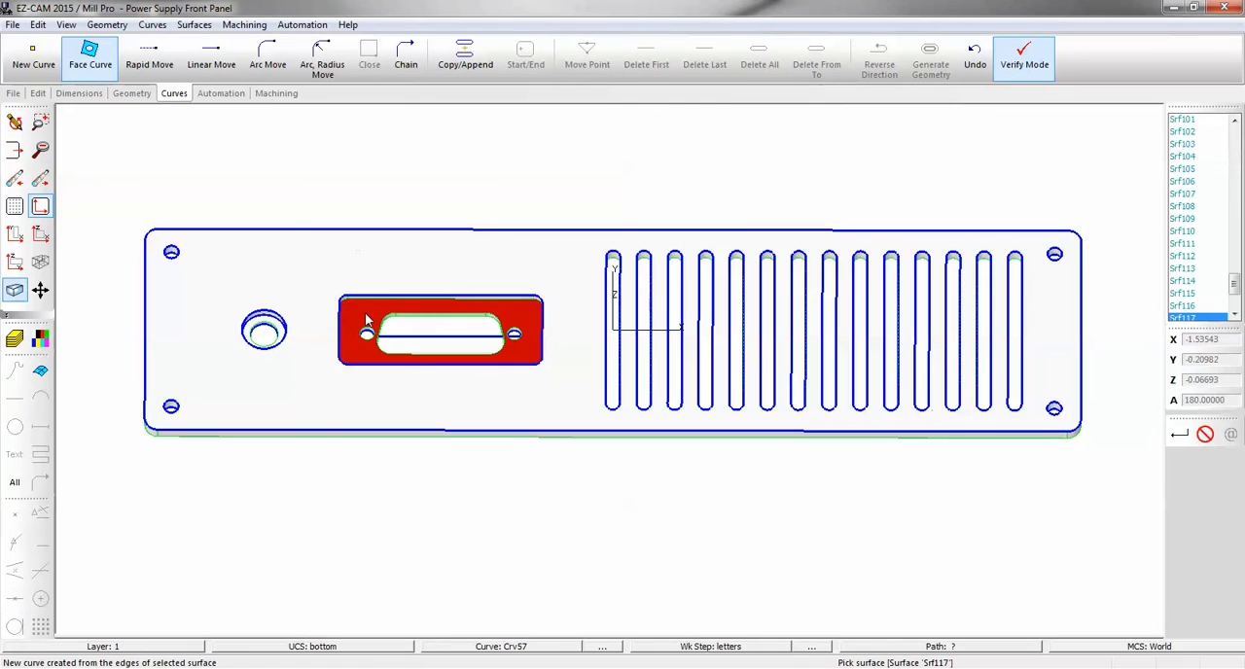
{"action": "left_click", "coordinate": [365, 320]}
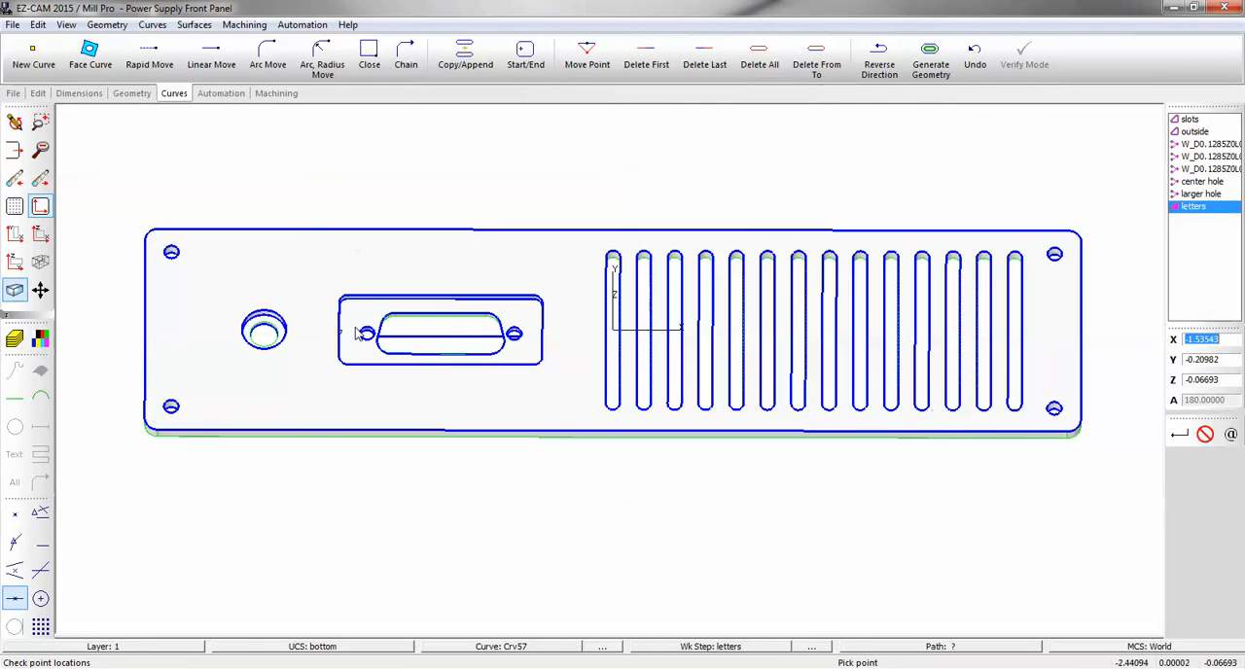
Make Crv1-19 at the connector recess the current curve and create a Pocket work step on it named "large pocket bottom".
{"action": "left_click", "coordinate": [535, 647]}
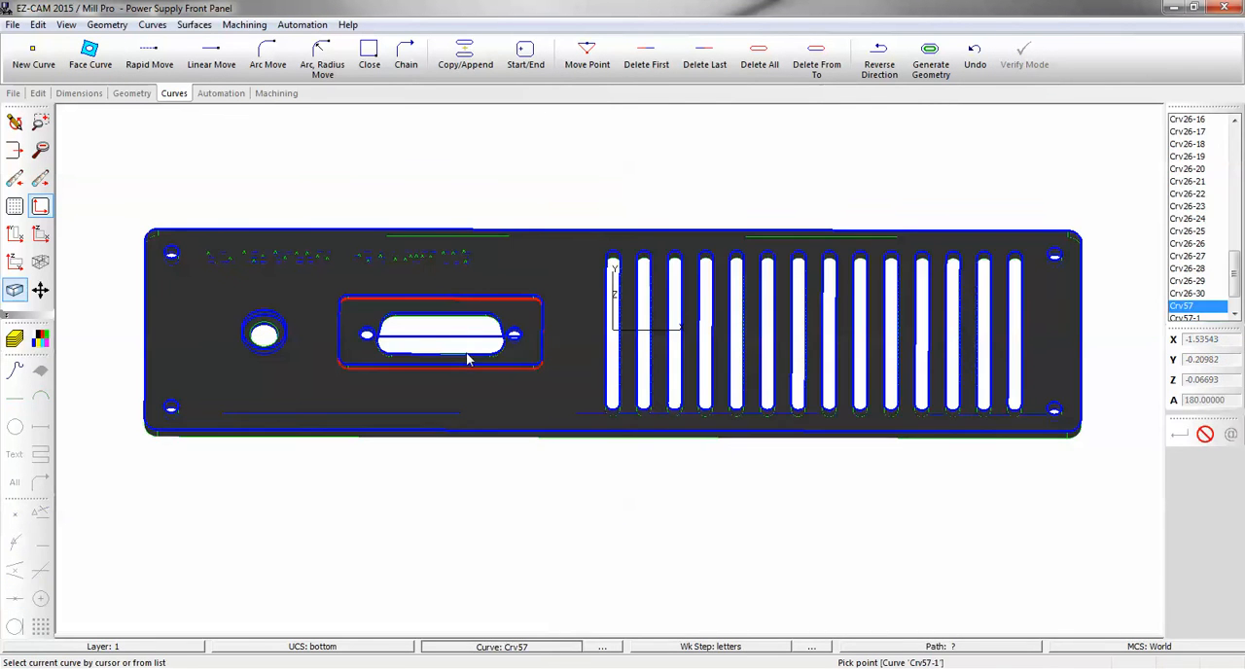
{"action": "left_click", "coordinate": [392, 306]}
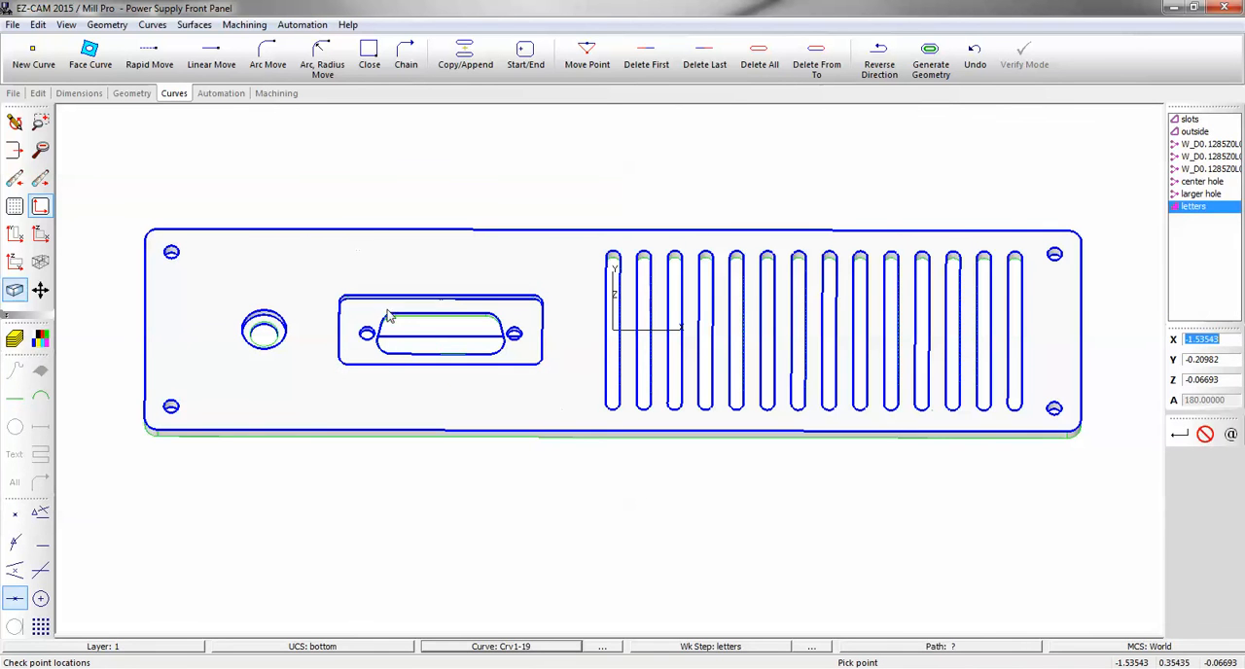
{"action": "left_click", "coordinate": [218, 95]}
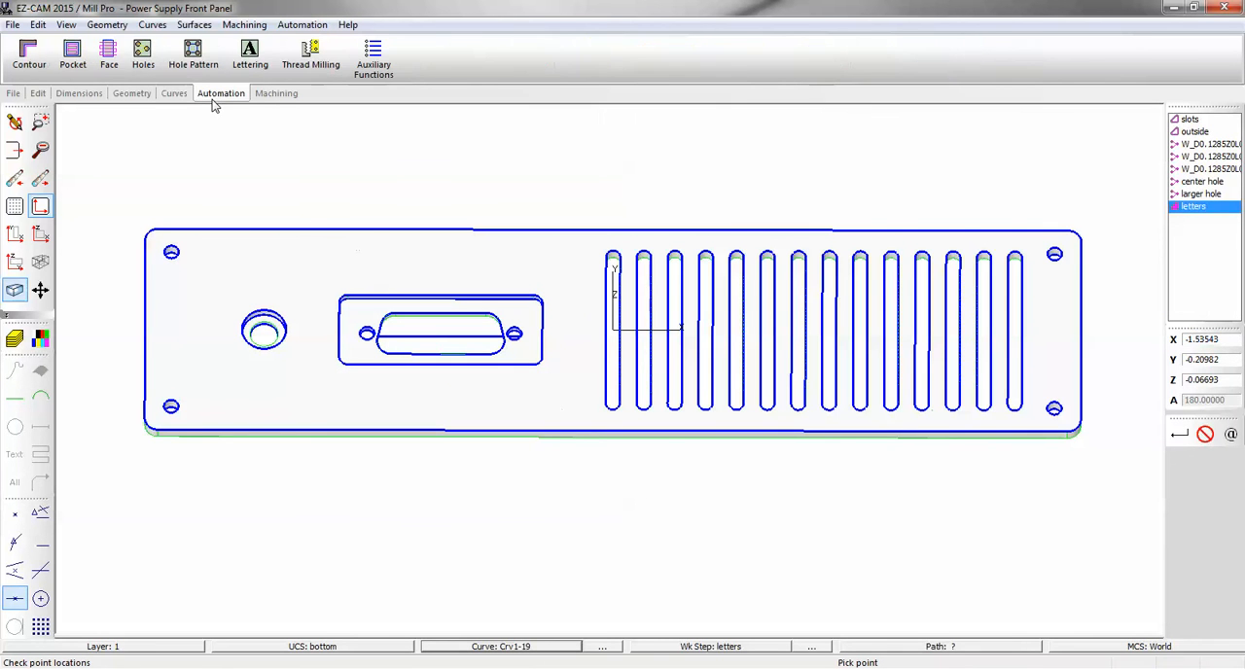
{"action": "left_click", "coordinate": [73, 56]}
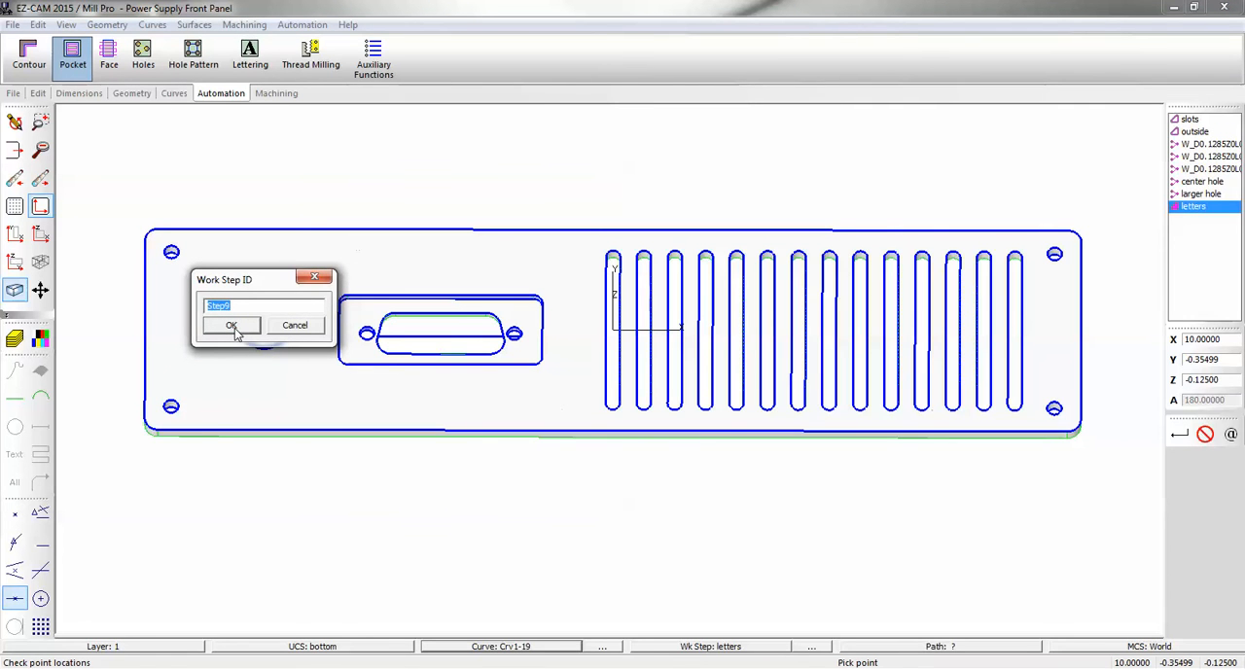
{"action": "type", "text": "large poc"}
{"action": "type", "text": "ke"}
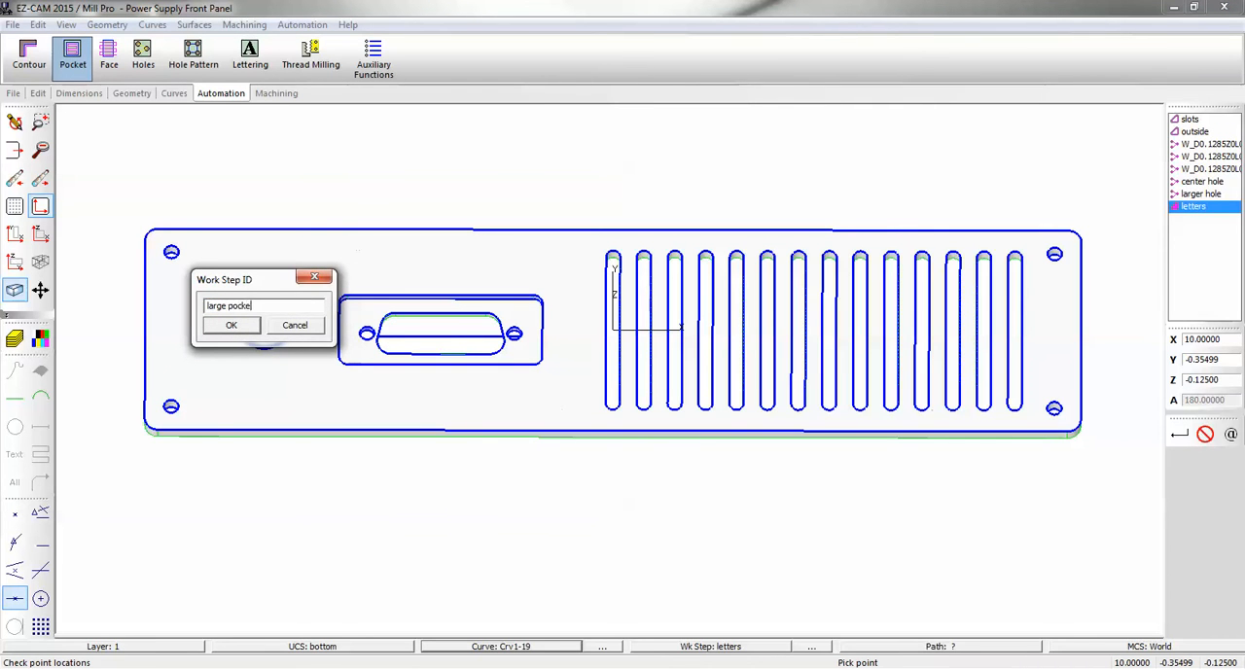
{"action": "type", "text": "t bottom"}
{"action": "left_click", "coordinate": [232, 324]}
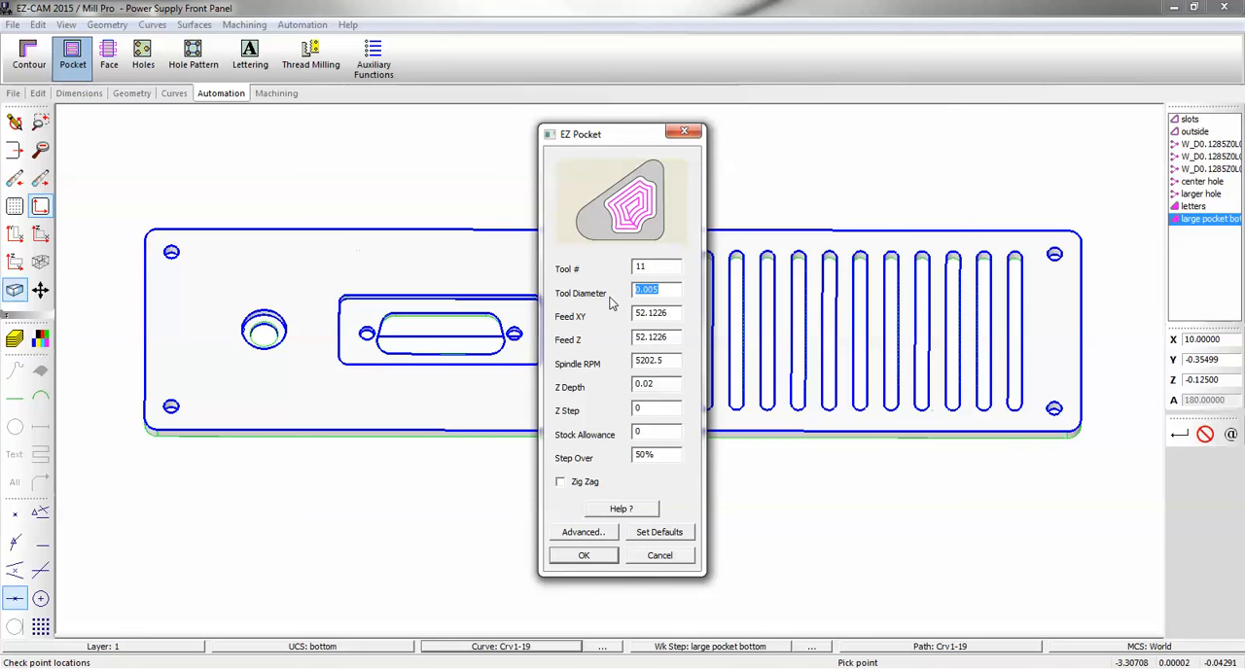
Set the pocket's tool diameter to 0.125 and its Z depth to 0.
{"action": "type", "text": ".125"}
{"action": "double_click", "coordinate": [662, 385]}
{"action": "type", "text": "0"}
{"action": "left_click", "coordinate": [594, 554]}
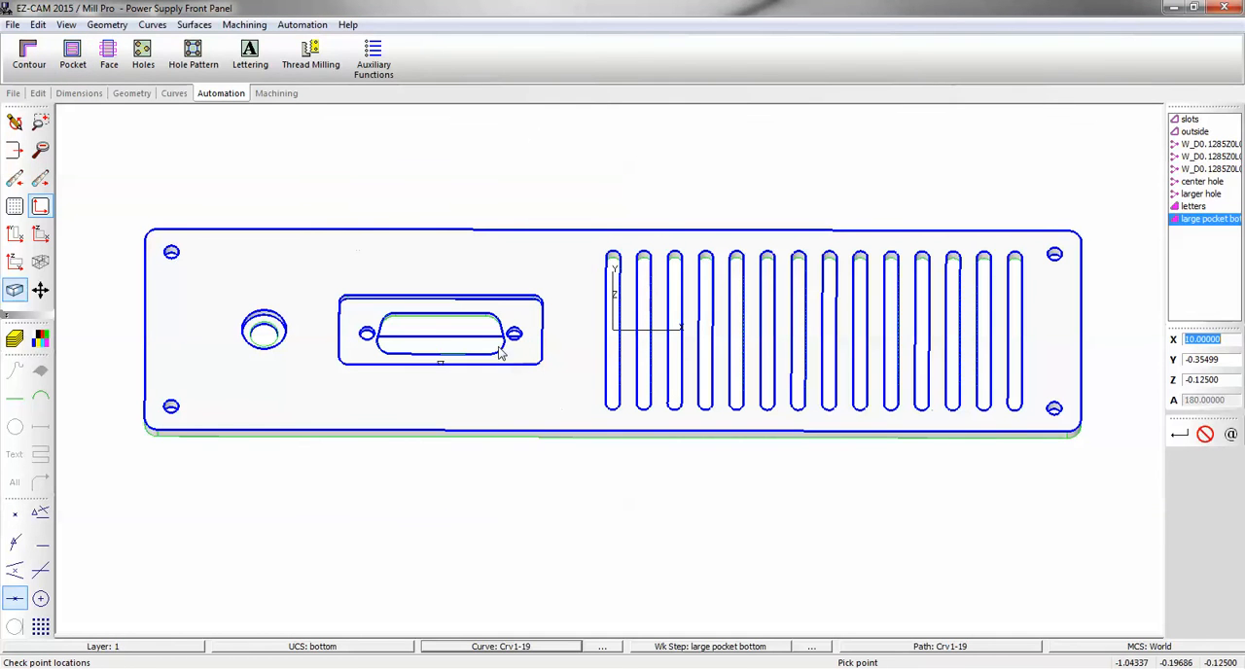
Verify the large pocket bottom toolpath and tilt the panel to check its approach direction.
{"action": "left_click", "coordinate": [277, 93]}
{"action": "left_click", "coordinate": [271, 60]}
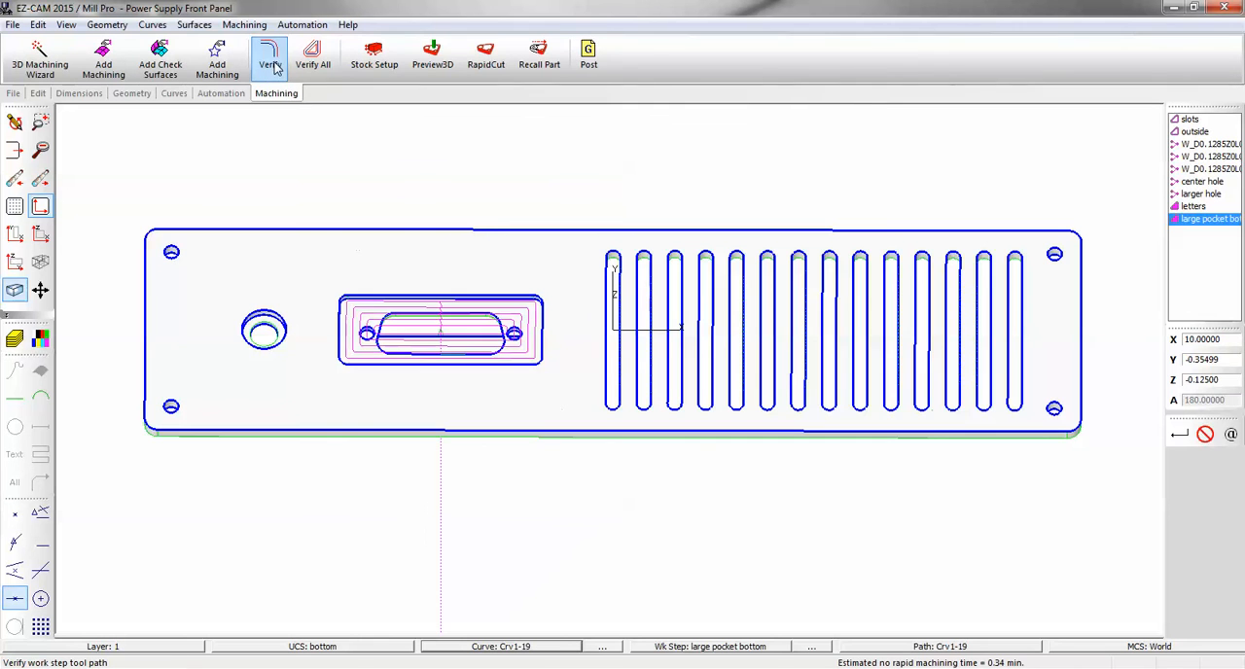
{"action": "middle_click_drag", "start_coordinate": [431, 459], "coordinate": [431, 334]}
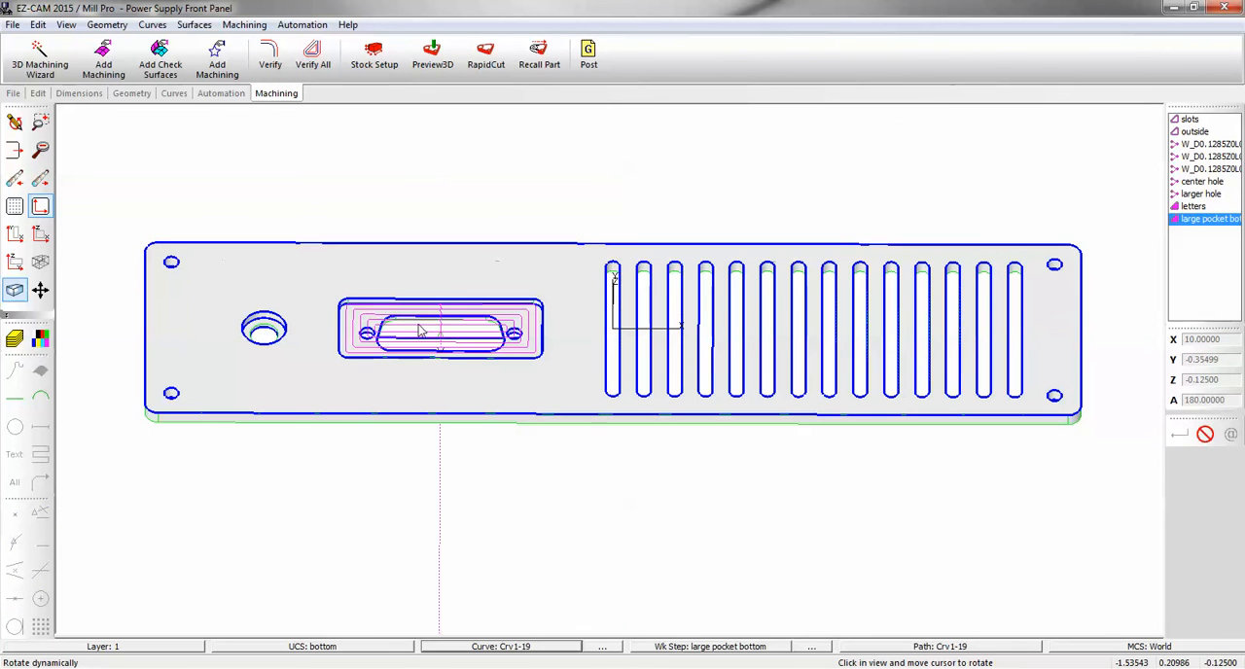
Set the MCS of the large pocket bottom work step to bottom and verify its toolpath again.
{"action": "double_click", "coordinate": [1187, 222]}
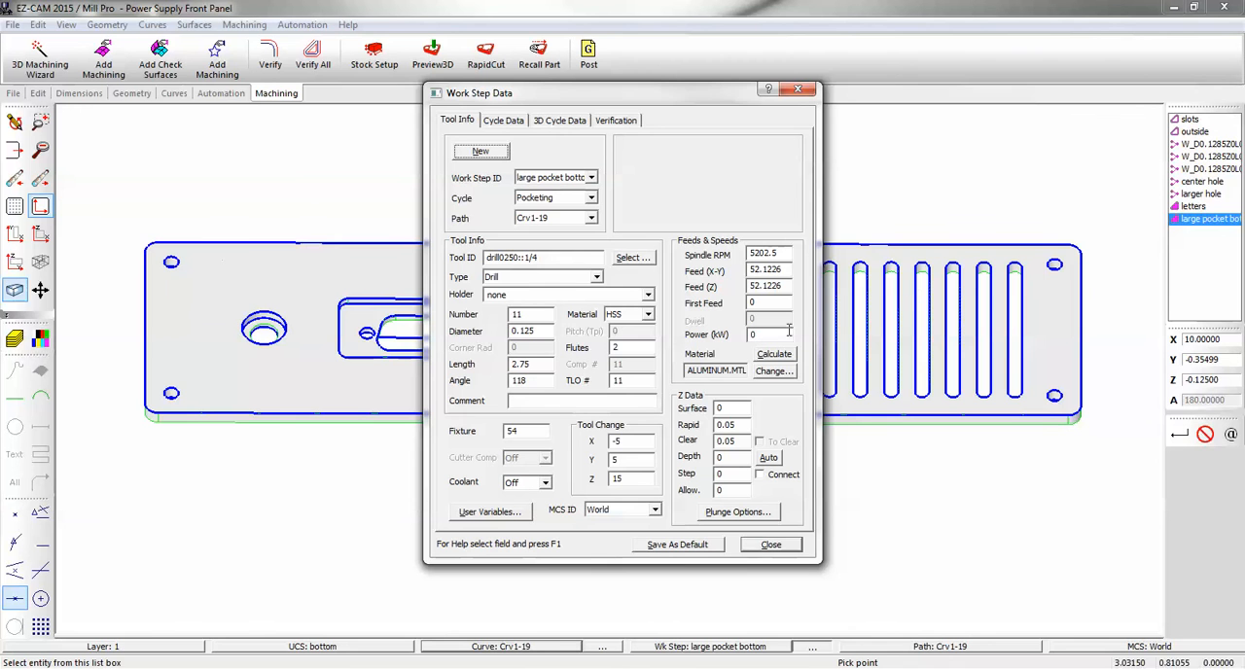
{"action": "left_click", "coordinate": [654, 509]}
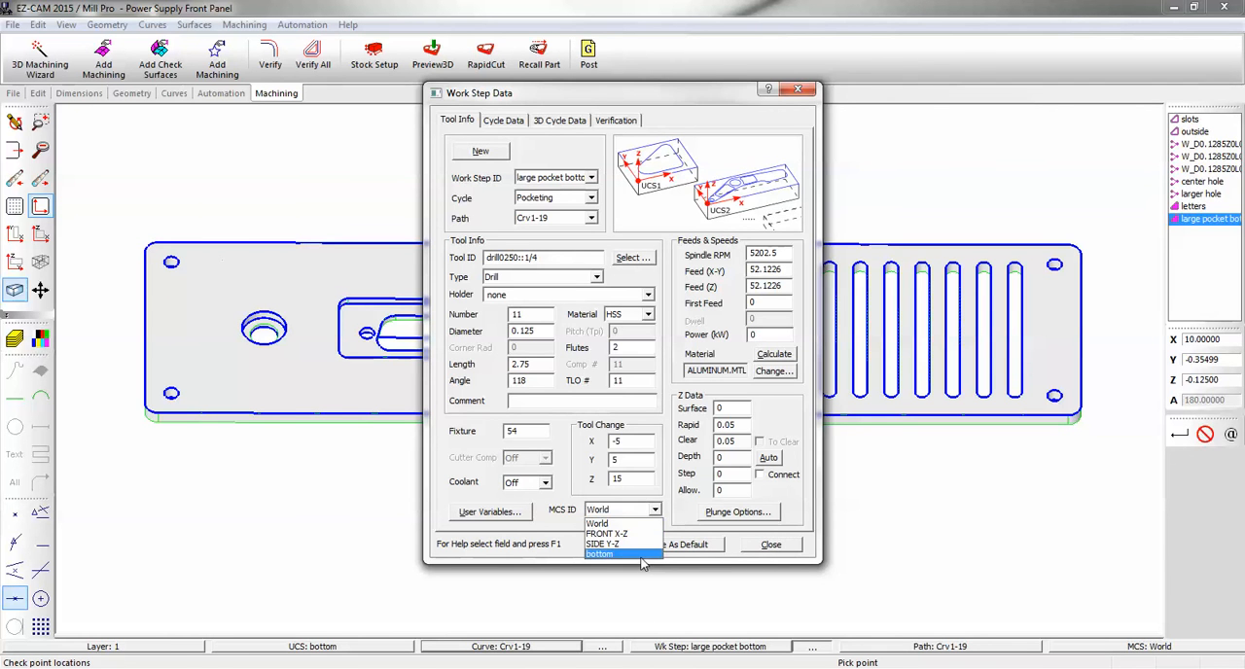
{"action": "left_click", "coordinate": [645, 557]}
{"action": "left_click", "coordinate": [771, 545]}
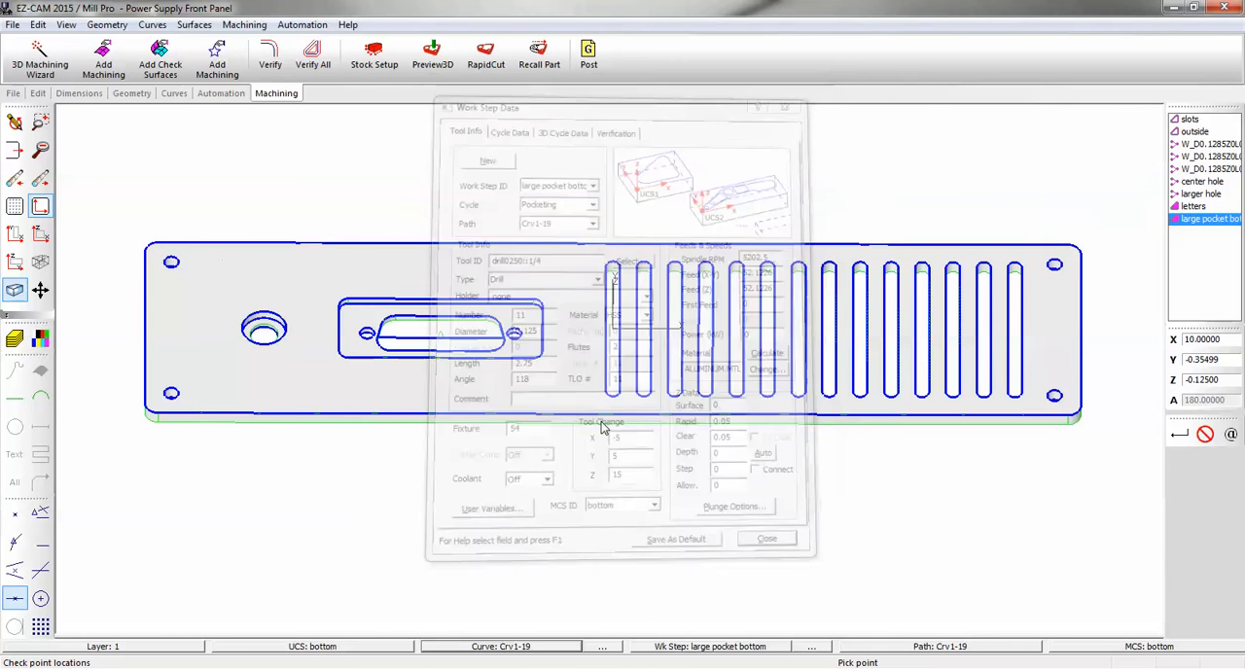
{"action": "left_click", "coordinate": [277, 74]}
{"action": "middle_click_drag", "start_coordinate": [390, 262], "coordinate": [399, 308]}
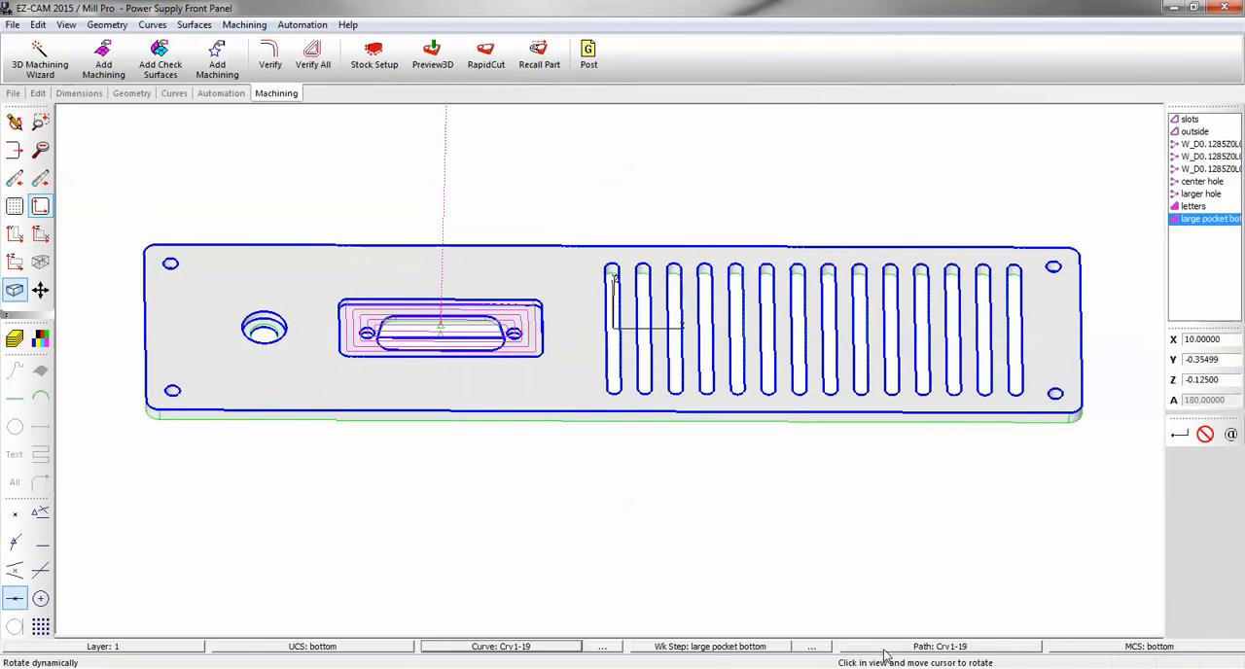
Assign Crv57 as the path of the large pocket bottom work step and verify the toolpath in the connector recess.
{"action": "left_click", "coordinate": [884, 650]}
{"action": "left_click", "coordinate": [362, 313]}
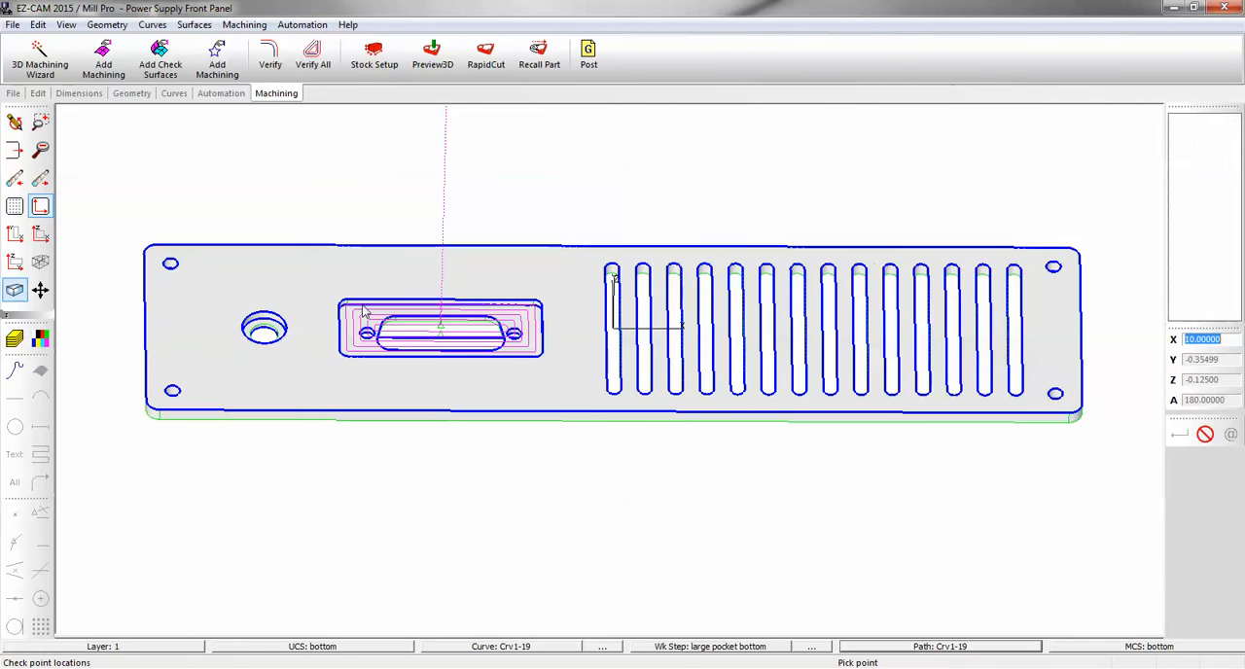
{"action": "left_click", "coordinate": [270, 58]}
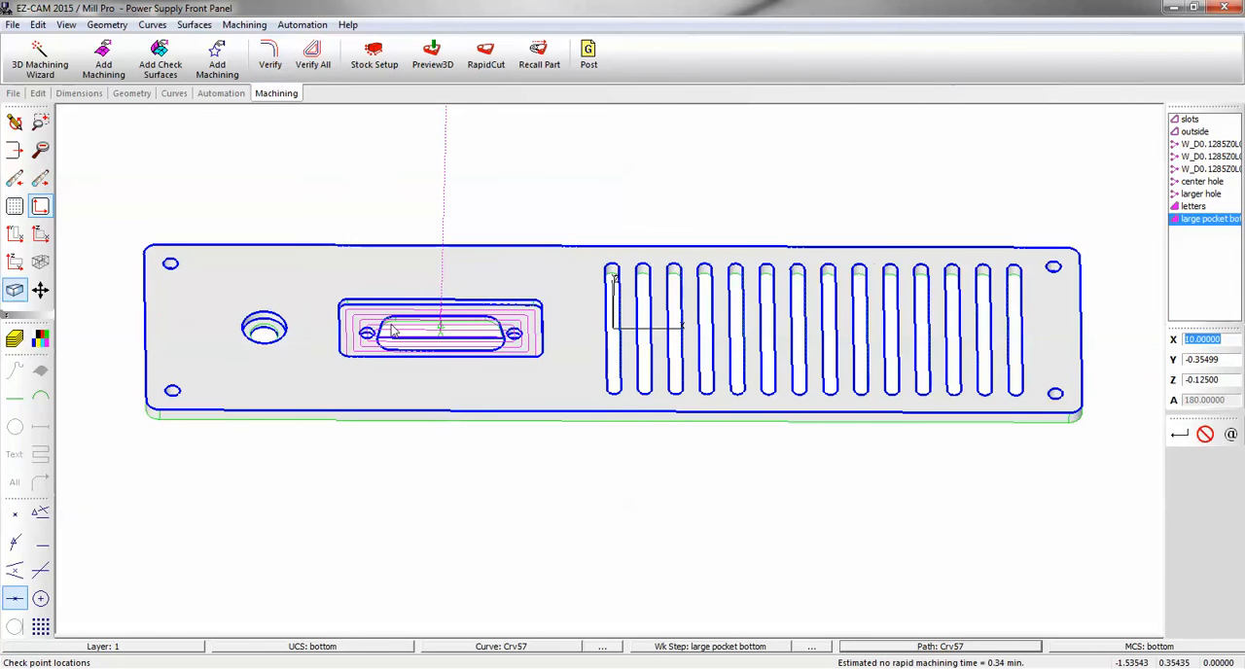
{"action": "scroll", "coordinate": [392, 326], "scroll_direction": "up", "scroll_amount": 3}
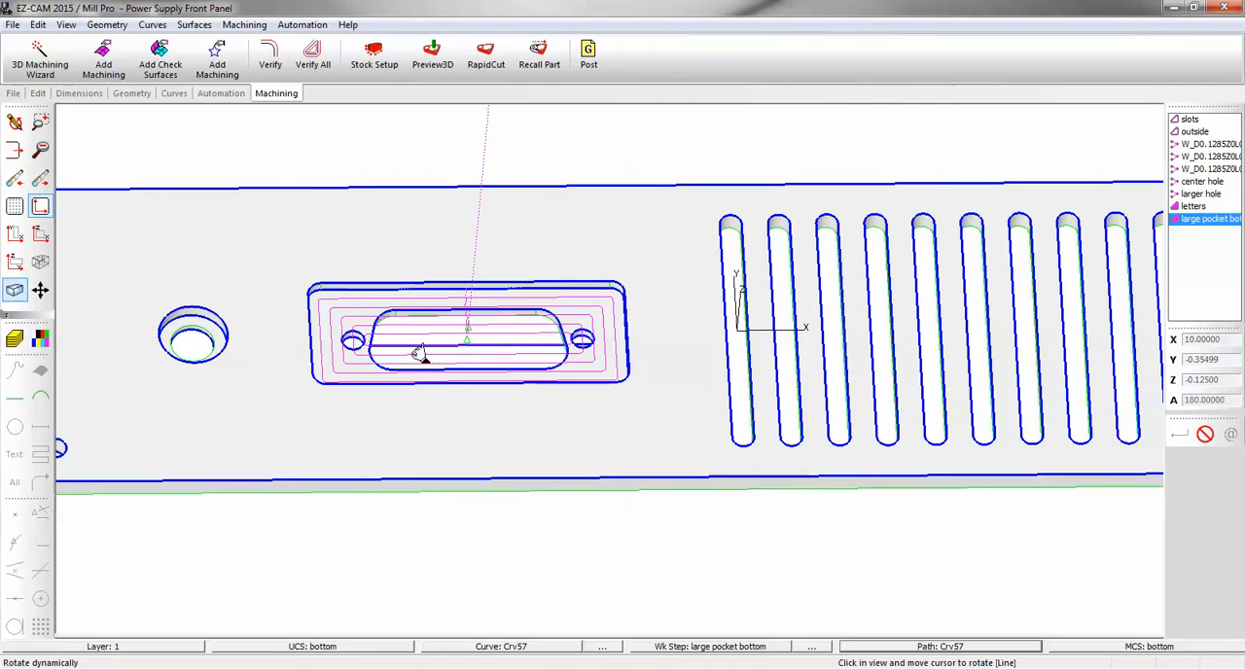
{"action": "middle_click_drag", "start_coordinate": [412, 340], "coordinate": [397, 309]}
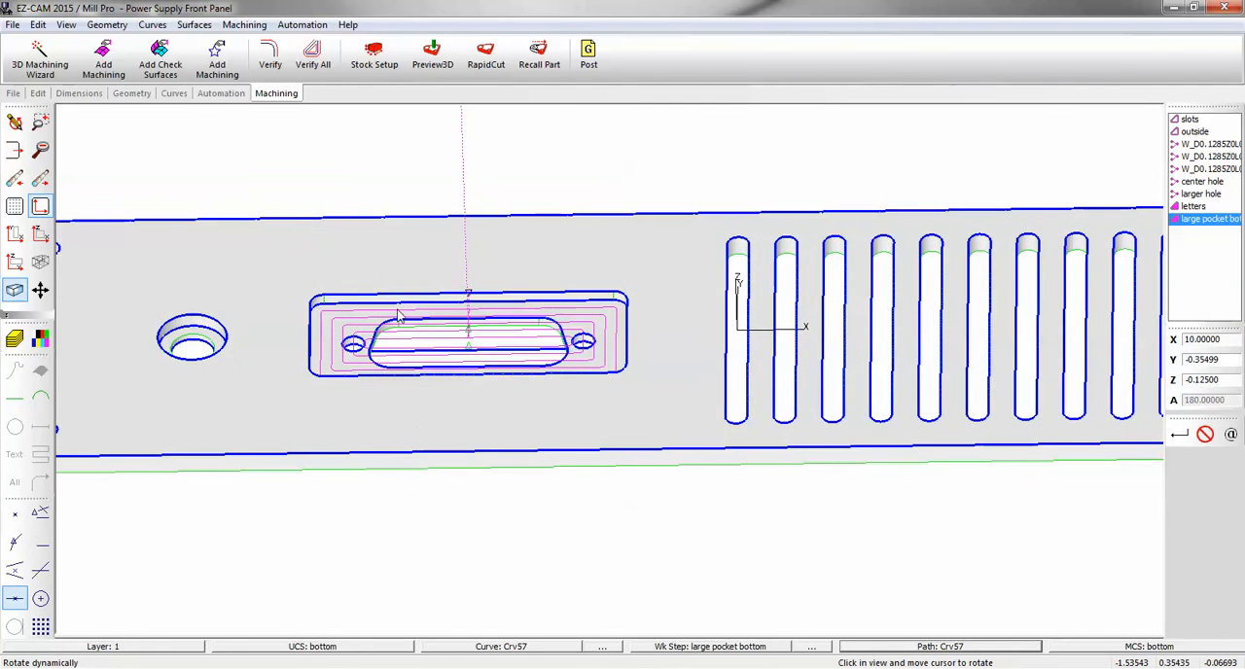
Add the counterbored hole's curve W_D0.3937Z-0.0392L0.0858 to the large pocket bottom work step and verify it.
{"action": "scroll", "coordinate": [399, 313], "scroll_direction": "up", "scroll_amount": 3}
{"action": "scroll", "coordinate": [404, 326], "scroll_direction": "down", "scroll_amount": 4}
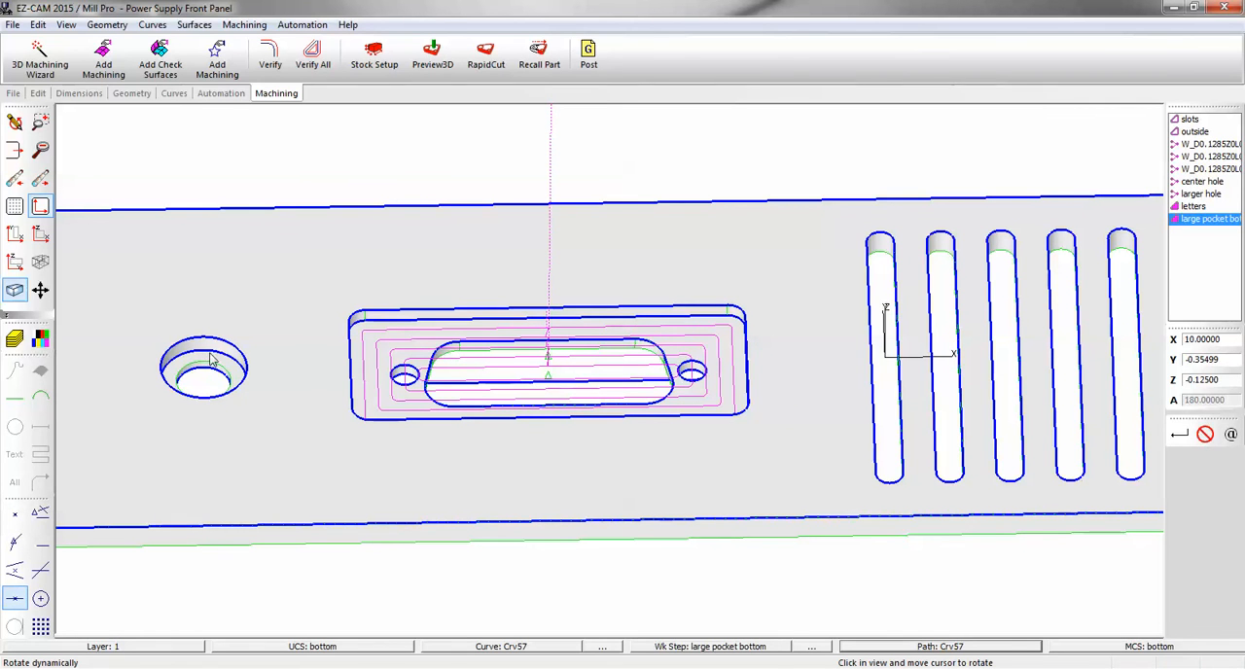
{"action": "left_click", "coordinate": [221, 74]}
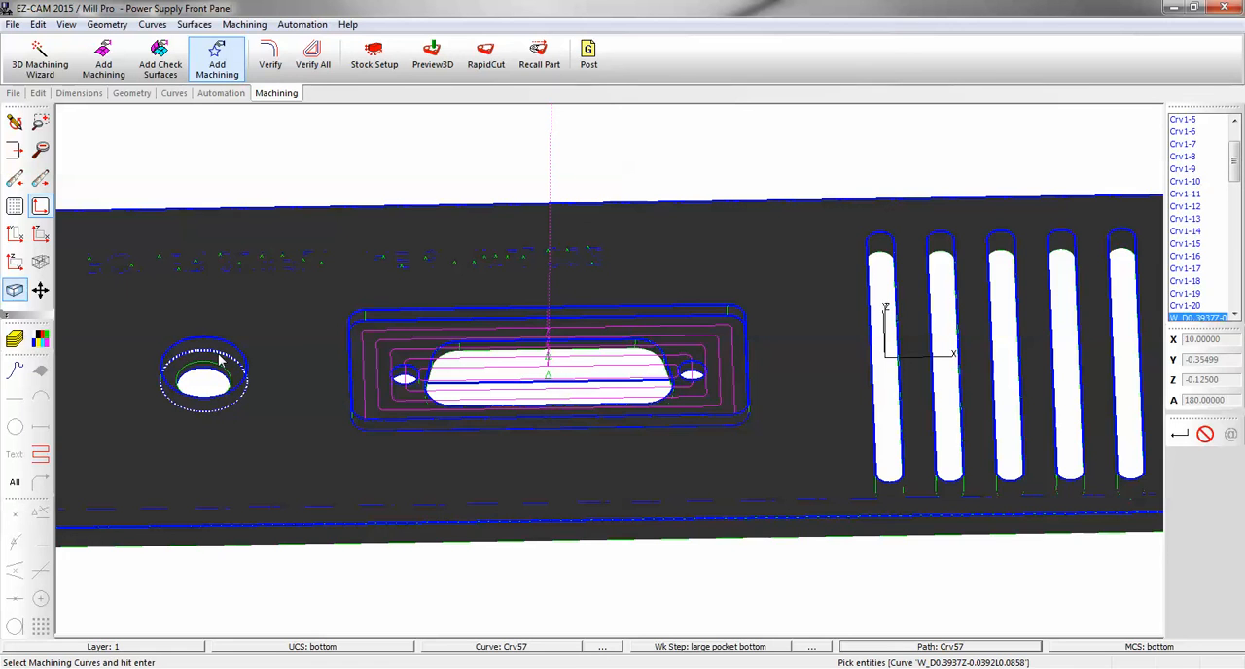
{"action": "key", "text": "Return"}
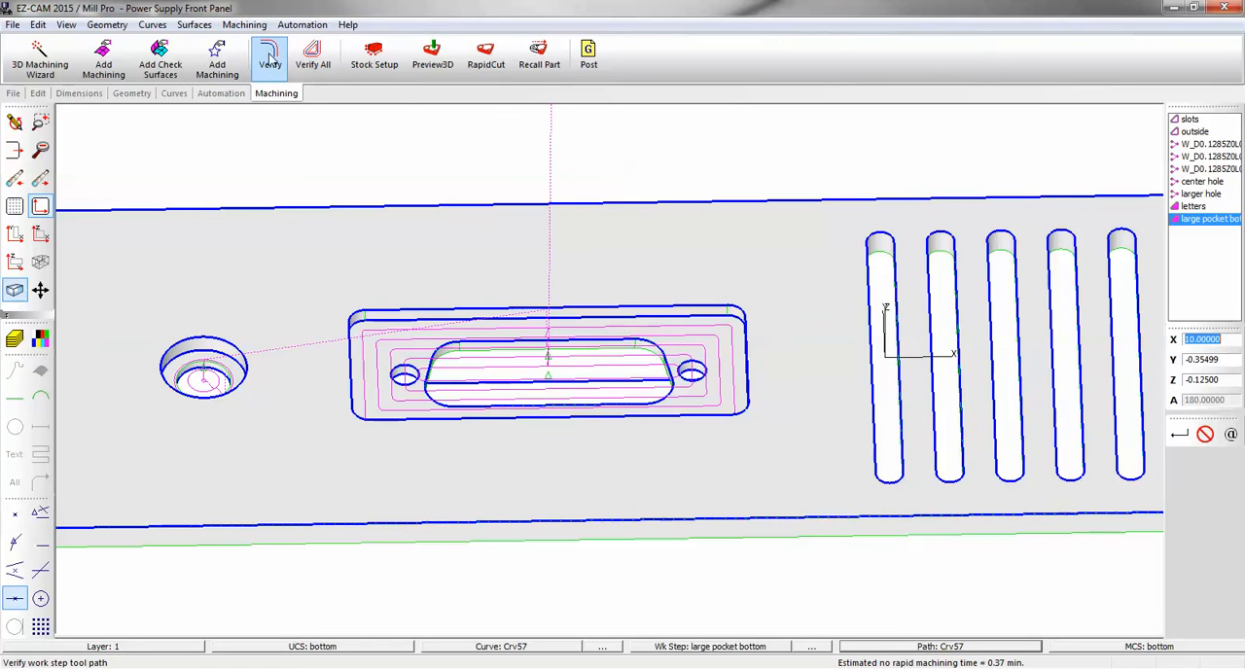
Simulate all work steps with RapidCut and rotate the cut panel to examine the pocket floor on its back.
{"action": "left_click", "coordinate": [428, 58]}
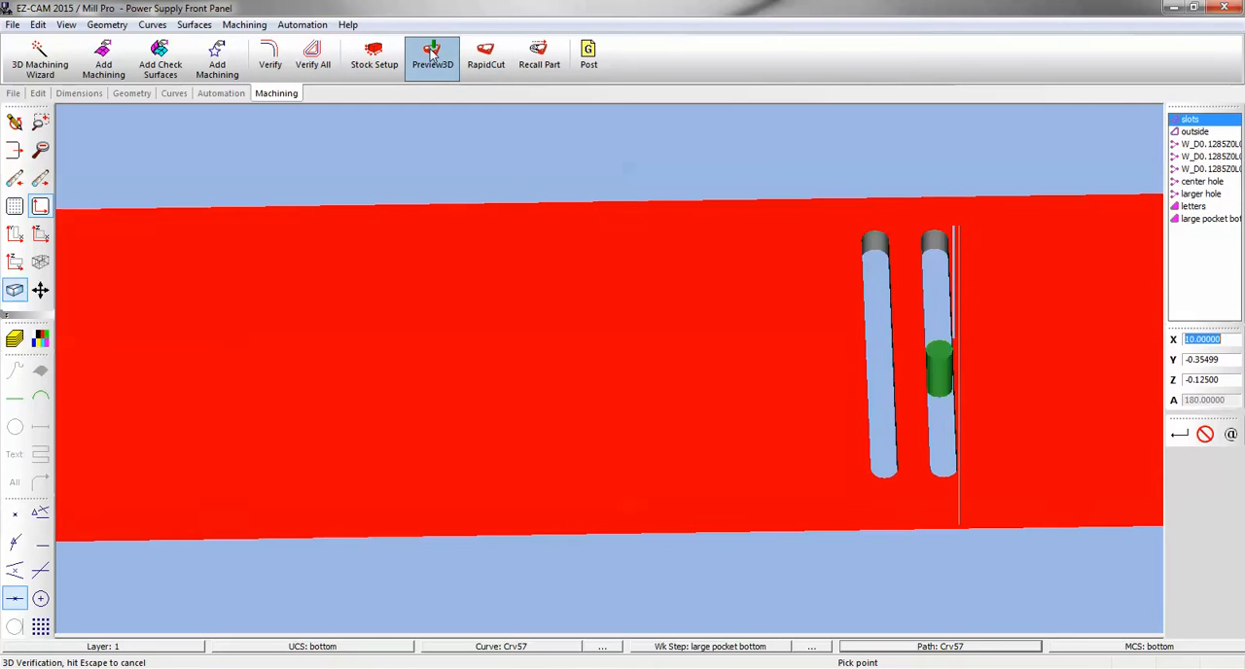
{"action": "left_click", "coordinate": [492, 60]}
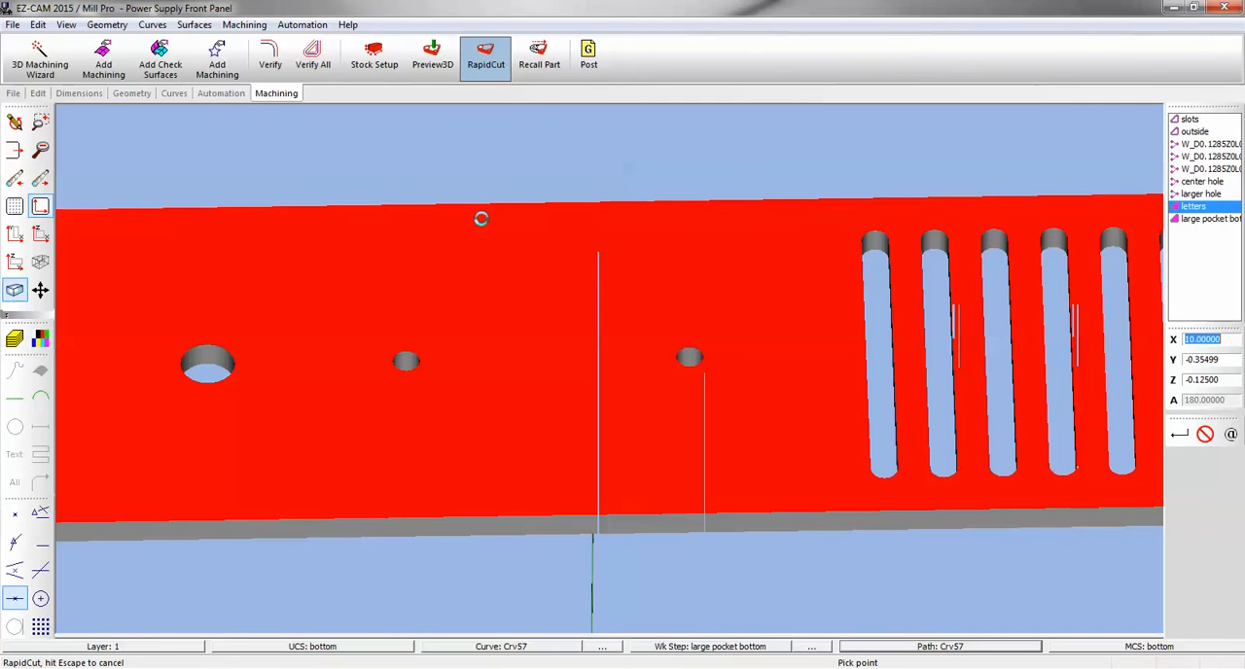
{"action": "middle_click_drag", "start_coordinate": [506, 284], "coordinate": [496, 232]}
{"action": "left_click_drag", "start_coordinate": [495, 231], "coordinate": [594, 284]}
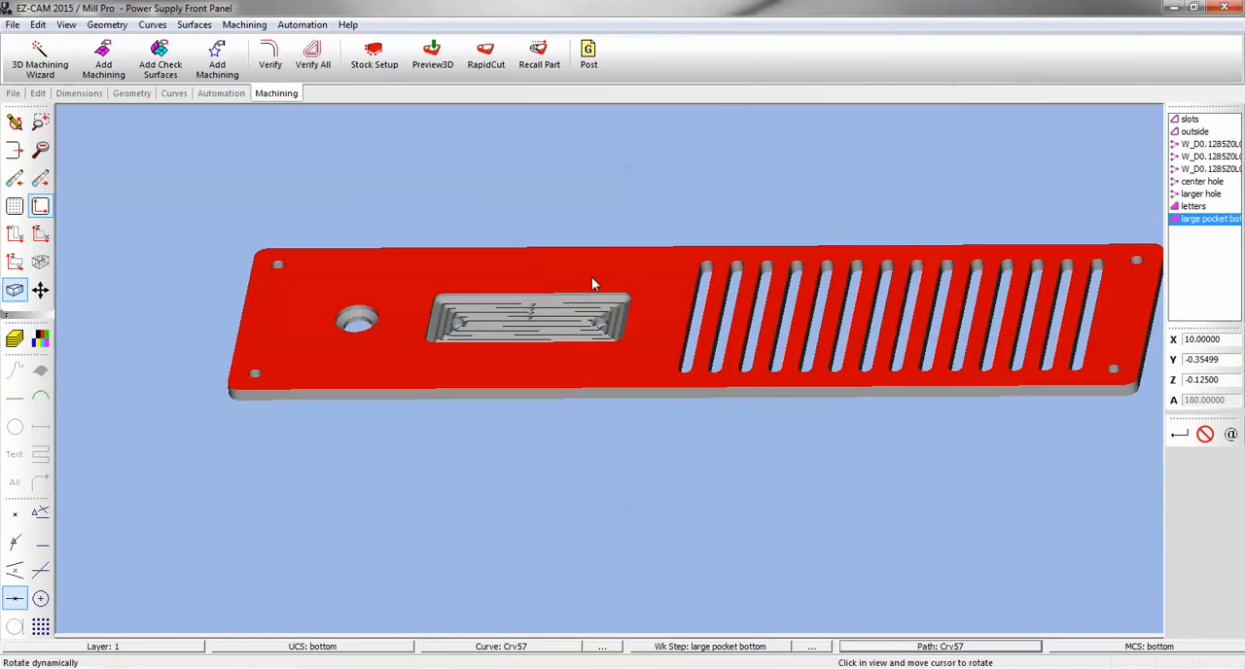
Replace the drill in the large pocket bottom work step with the flat end mill mill0125.
{"action": "double_click", "coordinate": [1194, 221]}
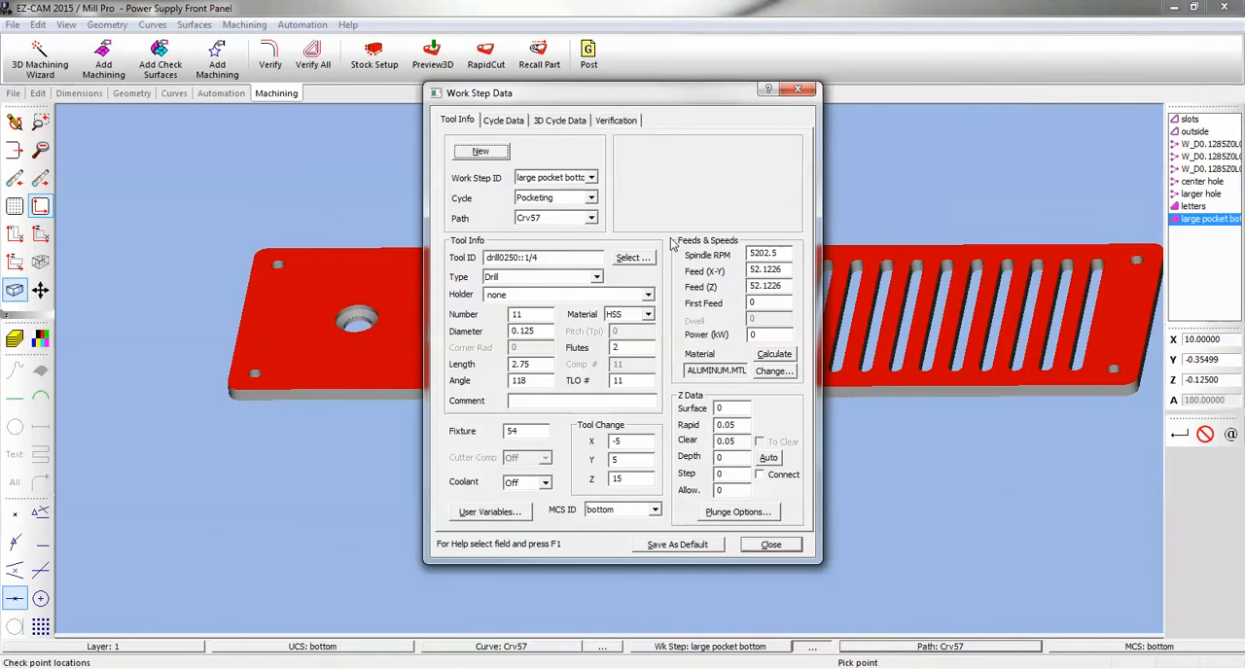
{"action": "left_click", "coordinate": [631, 257]}
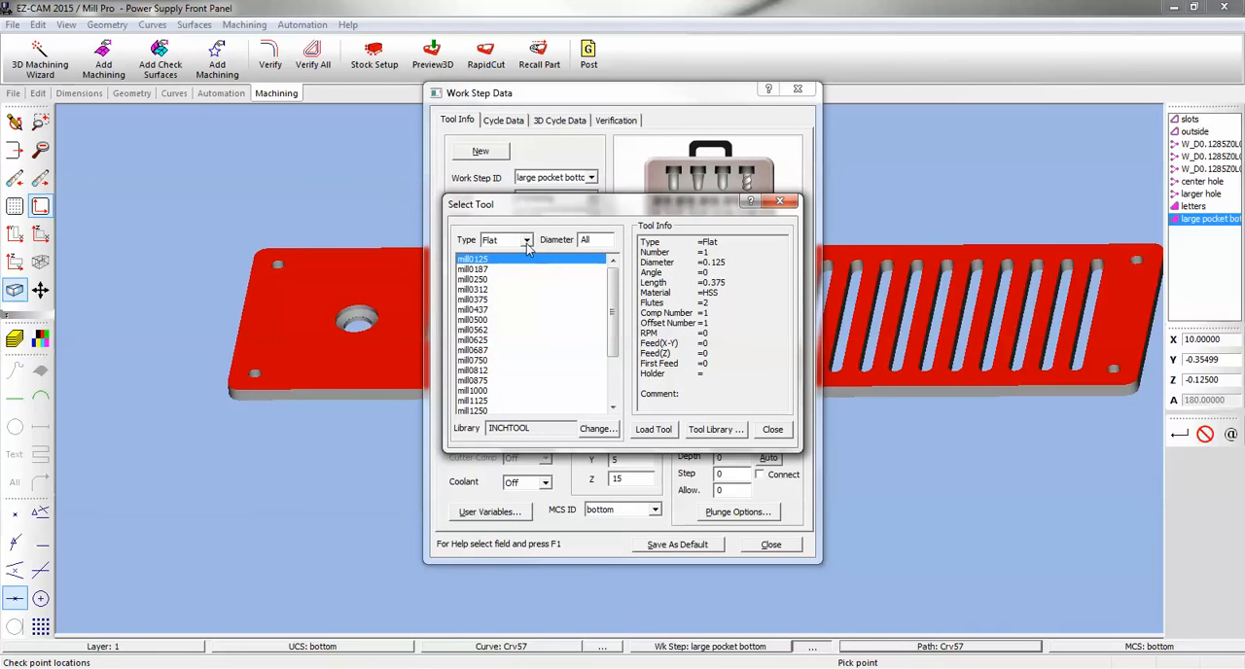
{"action": "double_click", "coordinate": [489, 262]}
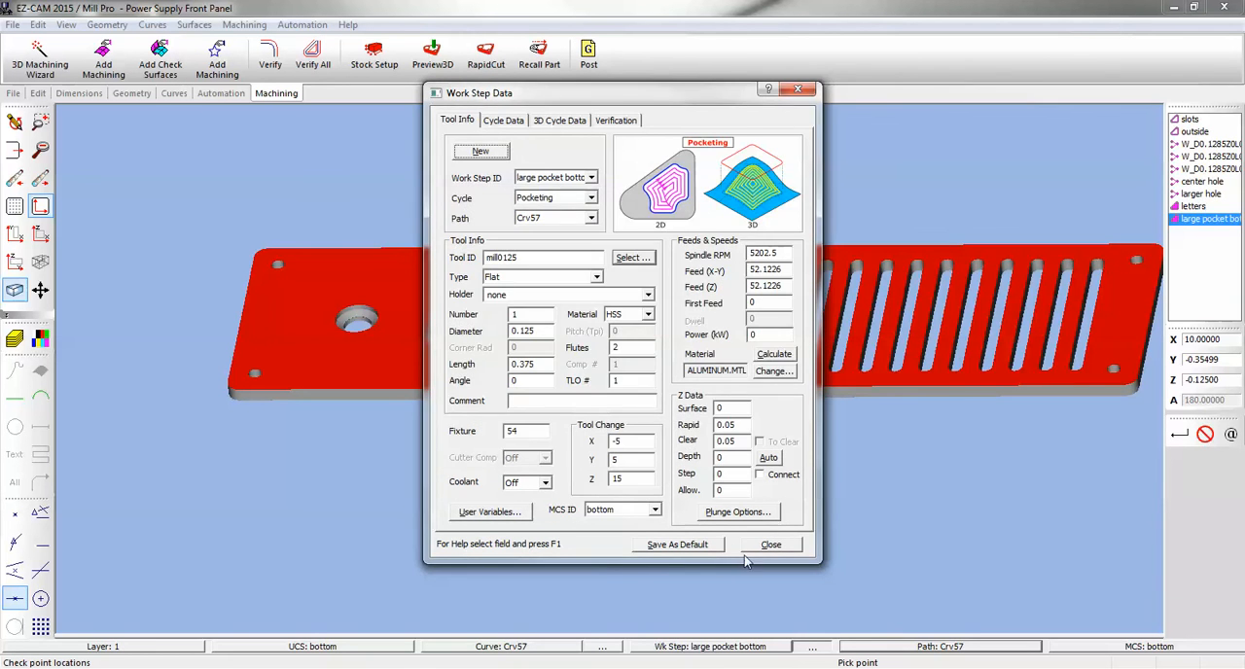
{"action": "left_click", "coordinate": [754, 545]}
Verify the updated toolpath, rerun RapidCut and rotate the cut panel to examine the pocket and counterbore.
{"action": "scroll", "coordinate": [494, 309], "scroll_direction": "up", "scroll_amount": 3}
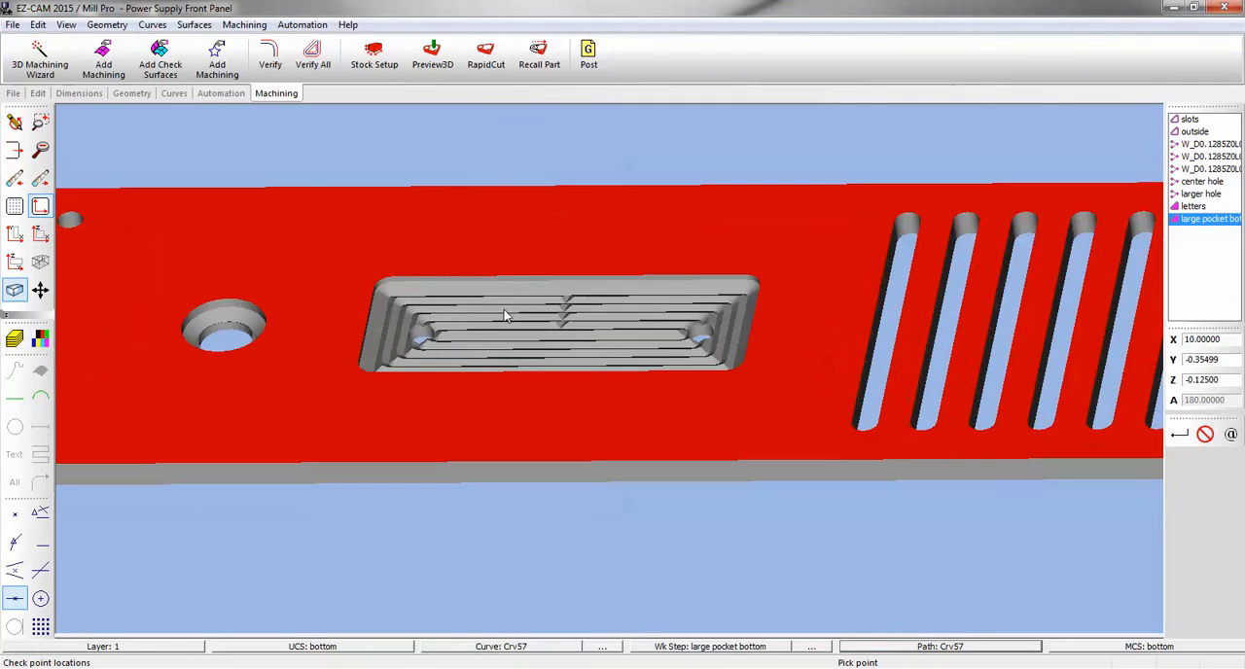
{"action": "left_click", "coordinate": [485, 57]}
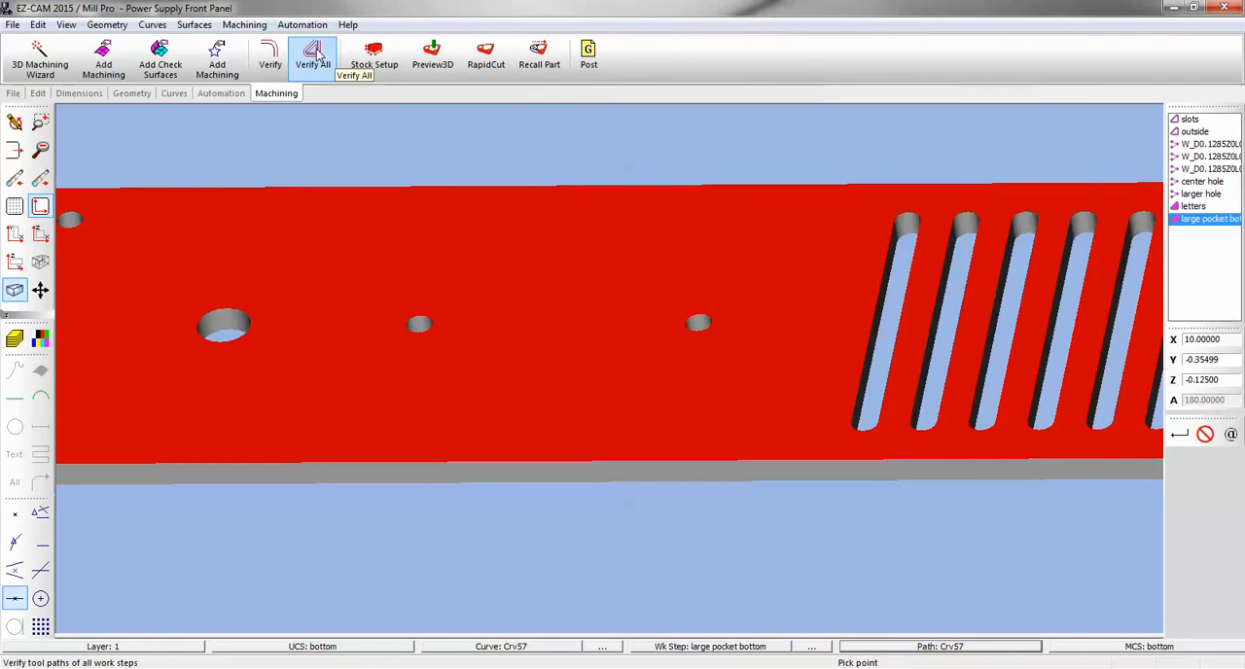
{"action": "left_click", "coordinate": [273, 55]}
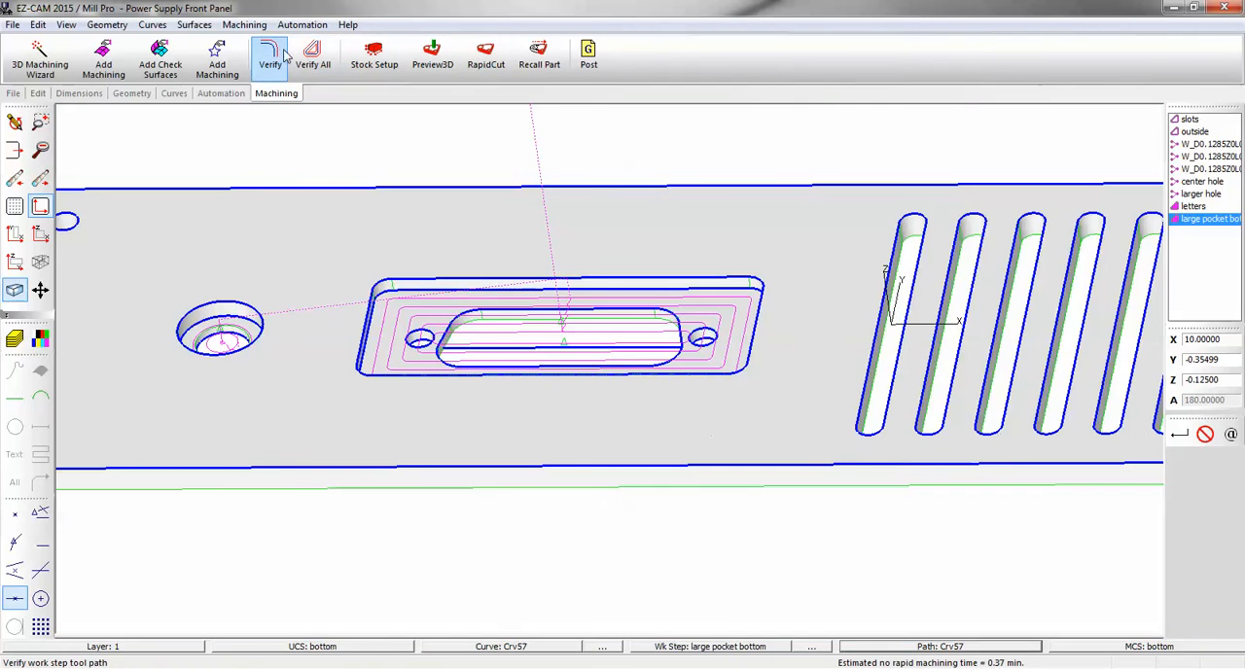
{"action": "left_click", "coordinate": [486, 56]}
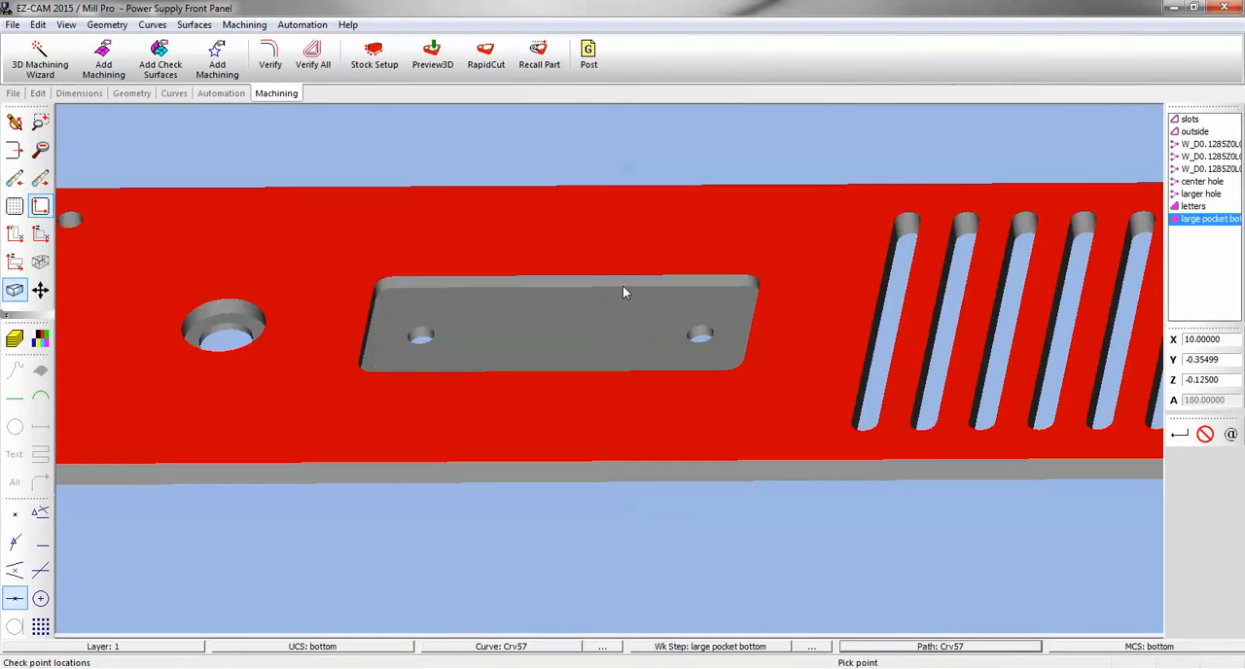
{"action": "middle_click_drag", "start_coordinate": [626, 285], "coordinate": [647, 186]}
{"action": "mouse_move", "coordinate": [647, 186]}
{"action": "left_mouse_down"}
{"action": "mouse_move", "coordinate": [656, 281]}
{"action": "mouse_move", "coordinate": [661, 189]}
{"action": "mouse_move", "coordinate": [678, 419]}
{"action": "mouse_move", "coordinate": [530, 292]}
{"action": "mouse_move", "coordinate": [509, 345]}
{"action": "mouse_move", "coordinate": [550, 314]}
{"action": "mouse_move", "coordinate": [471, 282]}
{"action": "left_mouse_up"}
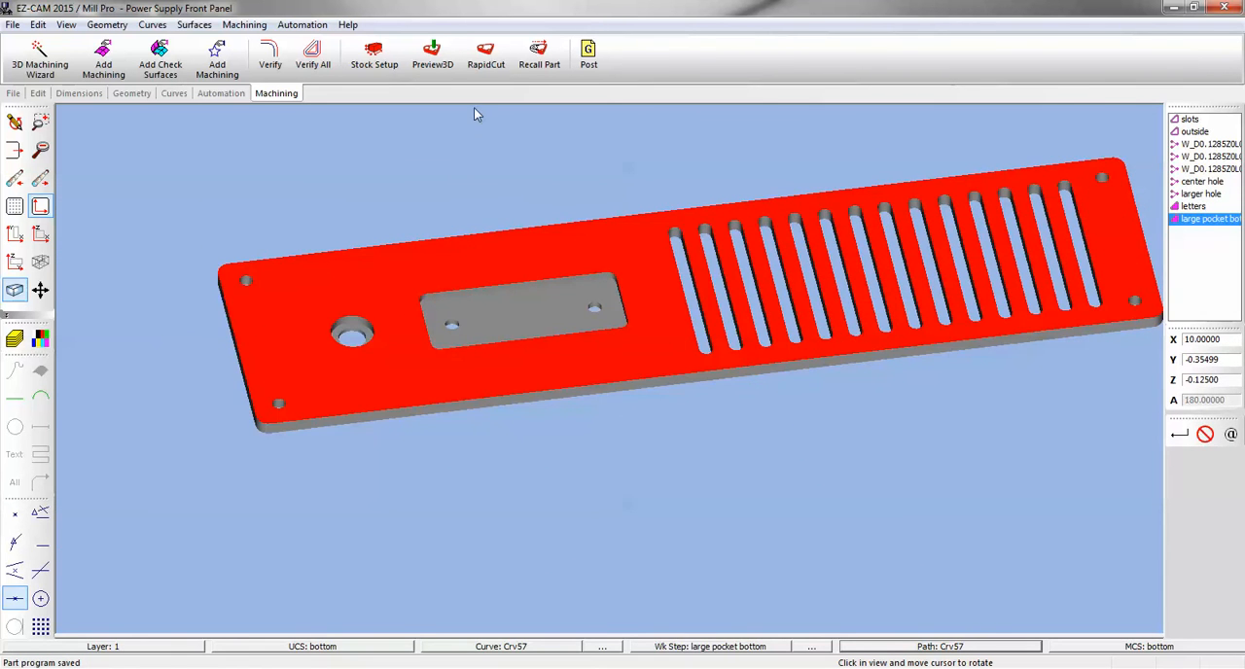
Enable Create Uncut Solids in the simulation setup and rerun RapidCut to reveal the remaining material.
{"action": "left_click", "coordinate": [375, 57]}
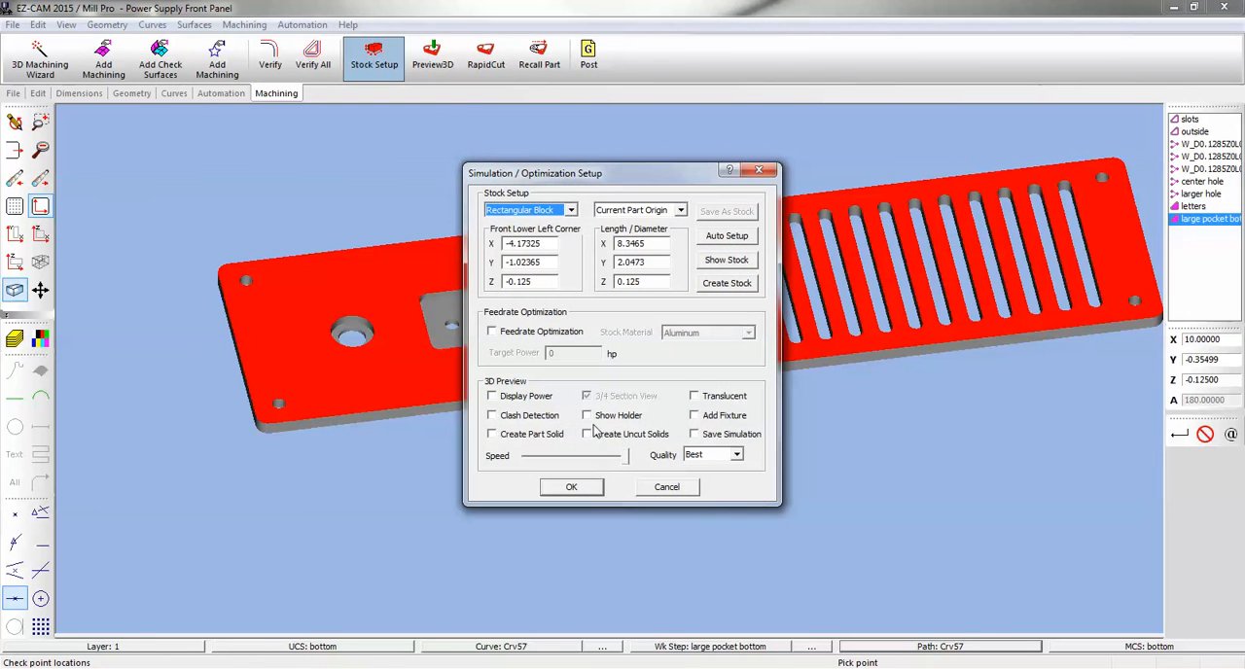
{"action": "left_click", "coordinate": [589, 434]}
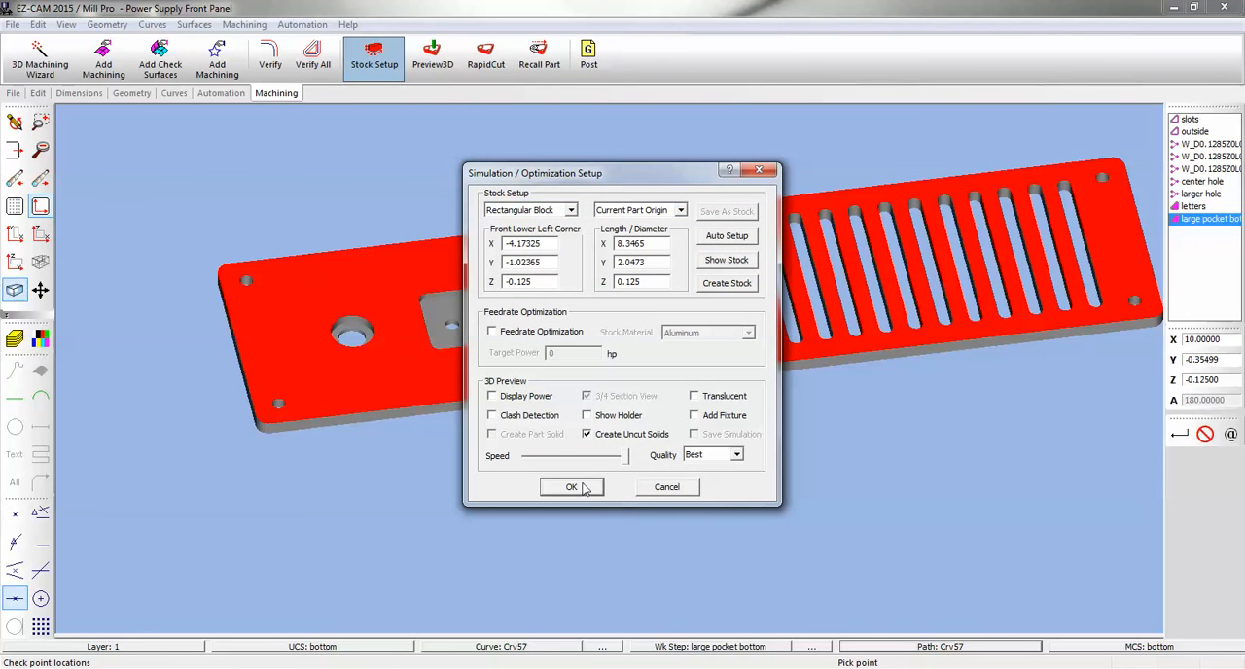
{"action": "left_click", "coordinate": [573, 487]}
{"action": "left_click", "coordinate": [487, 57]}
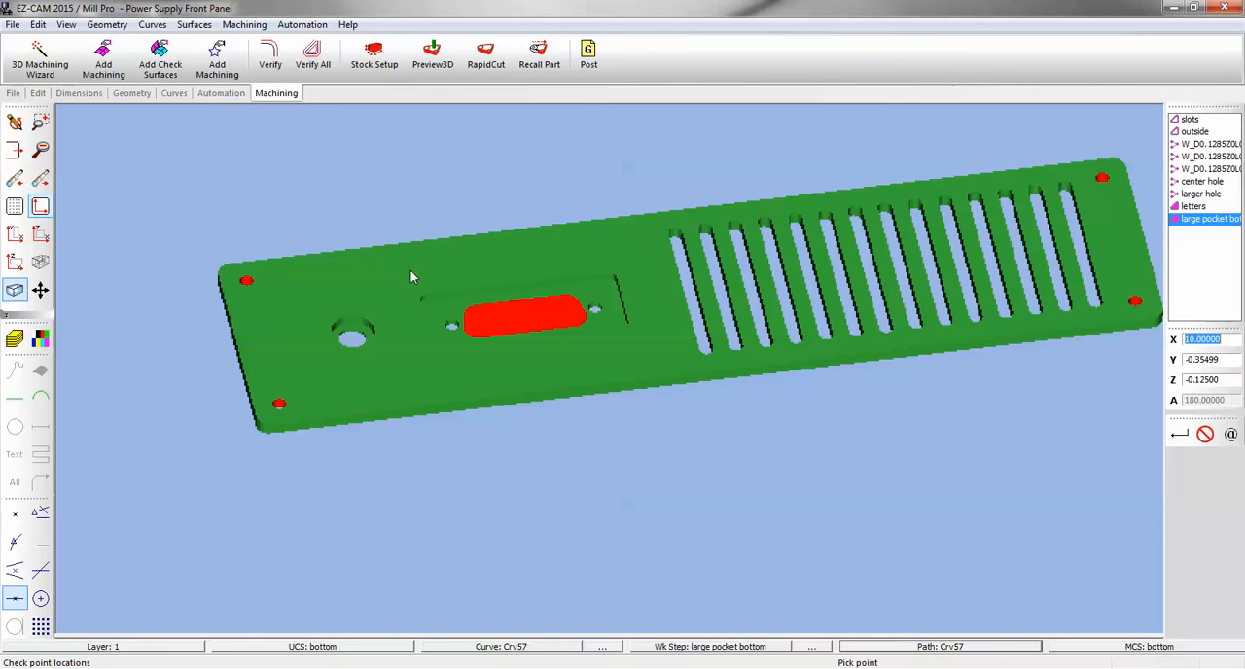
Redraw the part model and turn it over to view the lettered top side.
{"action": "left_click", "coordinate": [15, 121]}
{"action": "left_click", "coordinate": [40, 121]}
{"action": "middle_click_drag", "start_coordinate": [501, 312], "coordinate": [814, 233]}
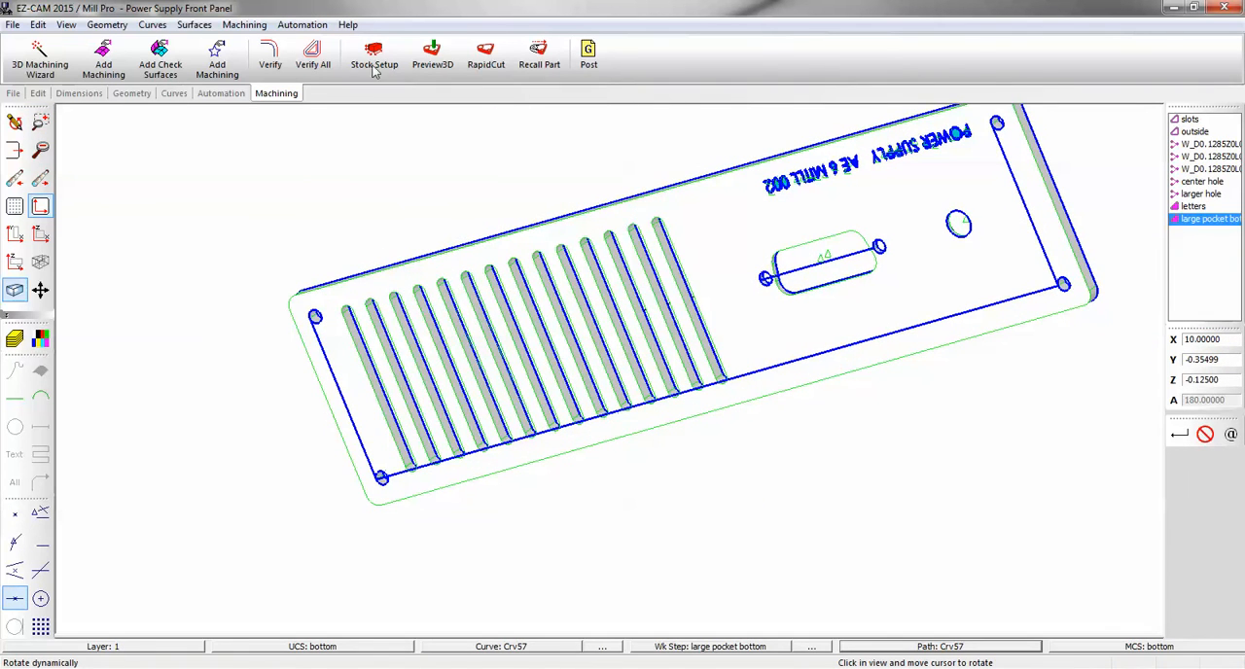
Create face curves from the edges of the panel's large flat lettered face.
{"action": "left_click", "coordinate": [176, 94]}
{"action": "left_click", "coordinate": [90, 57]}
{"action": "left_click", "coordinate": [572, 407]}
{"action": "left_click", "coordinate": [232, 348]}
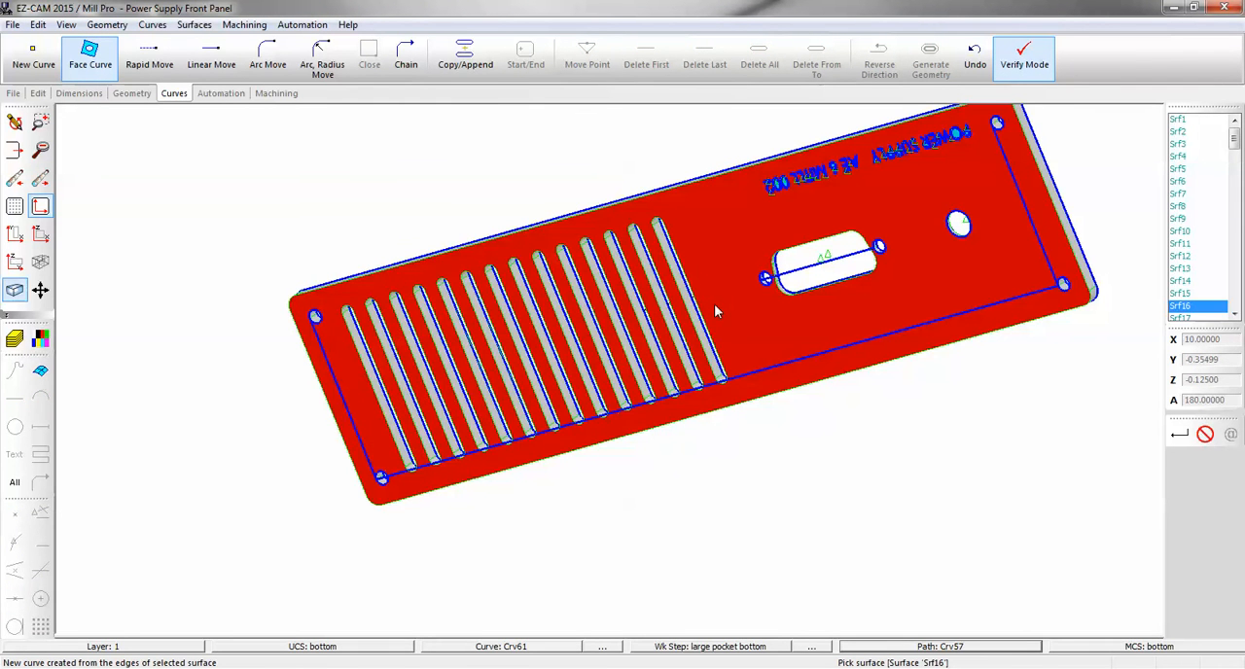
{"action": "left_click", "coordinate": [715, 308]}
Make the face curve around the large rounded connector opening the current curve.
{"action": "middle_click_drag", "start_coordinate": [802, 299], "coordinate": [268, 356]}
{"action": "middle_click_drag", "start_coordinate": [497, 339], "coordinate": [497, 188]}
{"action": "scroll", "coordinate": [516, 223], "scroll_direction": "up", "scroll_amount": 10}
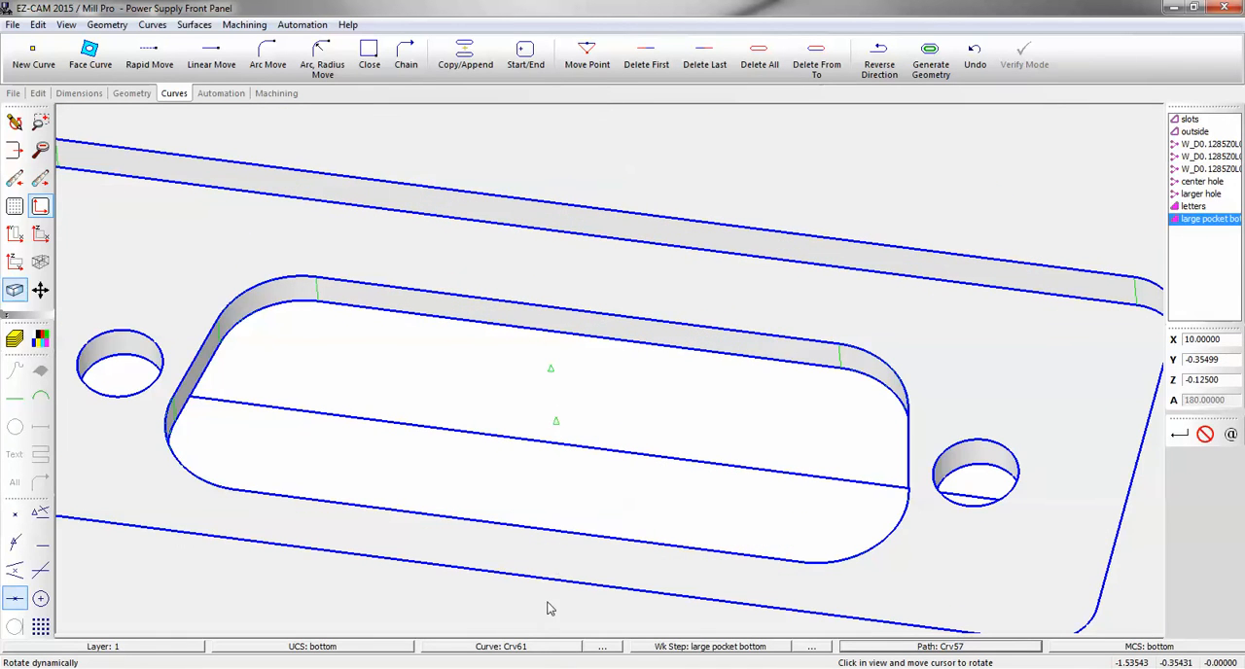
{"action": "left_click", "coordinate": [541, 649]}
{"action": "left_click", "coordinate": [596, 347]}
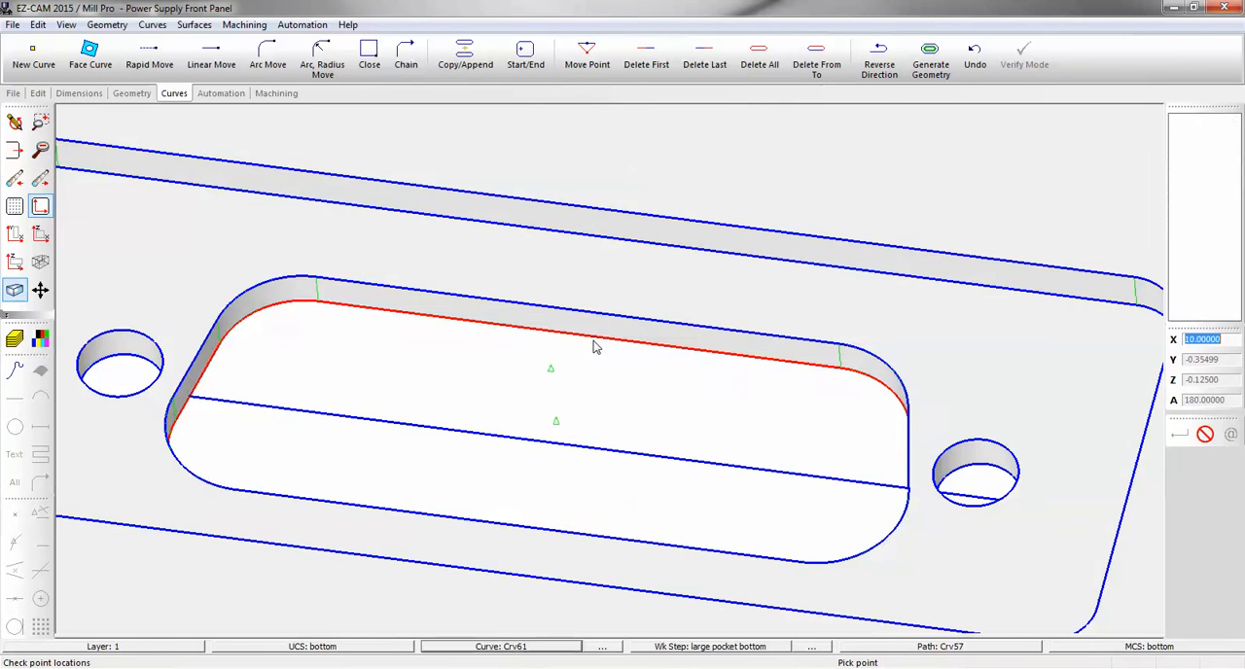
Create a pocket work step named "center of large bottom" on the opening's curve with a Z depth of .15.
{"action": "left_click", "coordinate": [222, 94]}
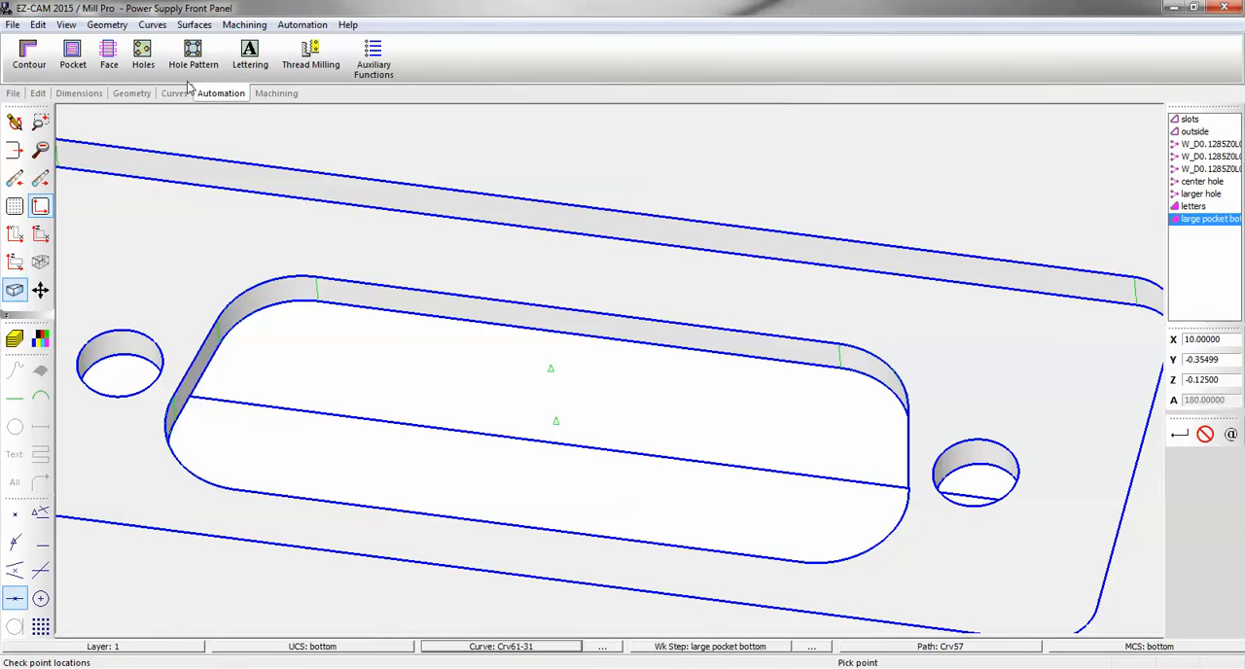
{"action": "left_click", "coordinate": [73, 55]}
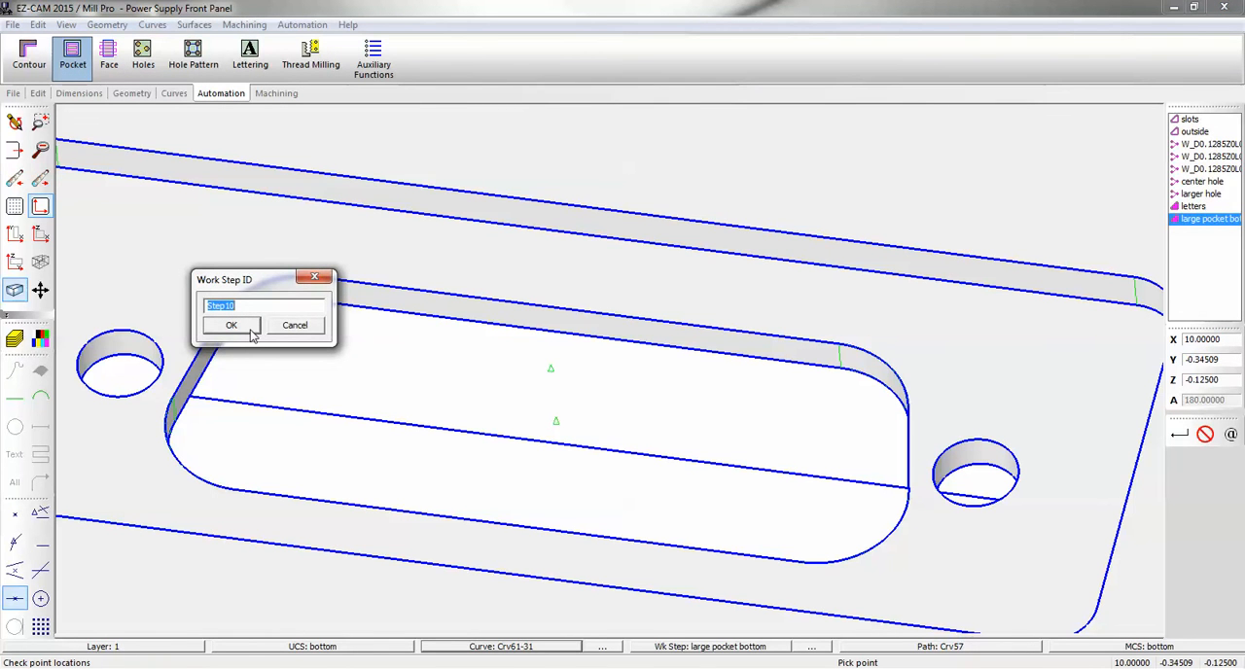
{"action": "type", "text": "center of large bottom"}
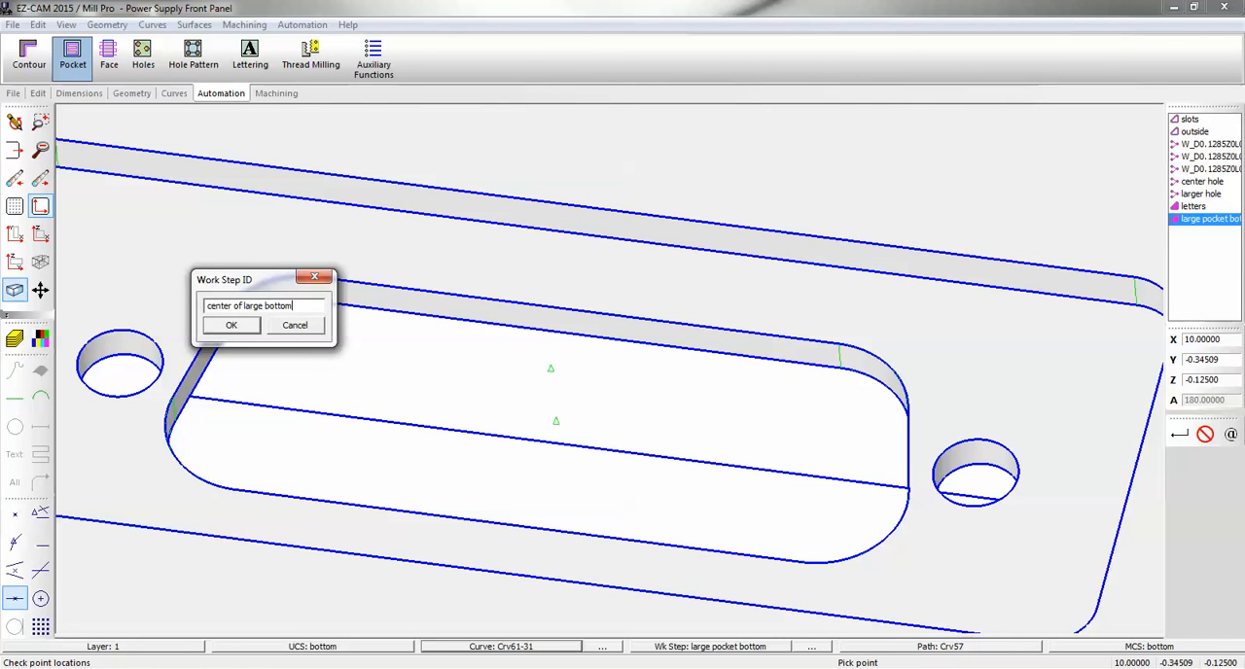
{"action": "left_click", "coordinate": [231, 326]}
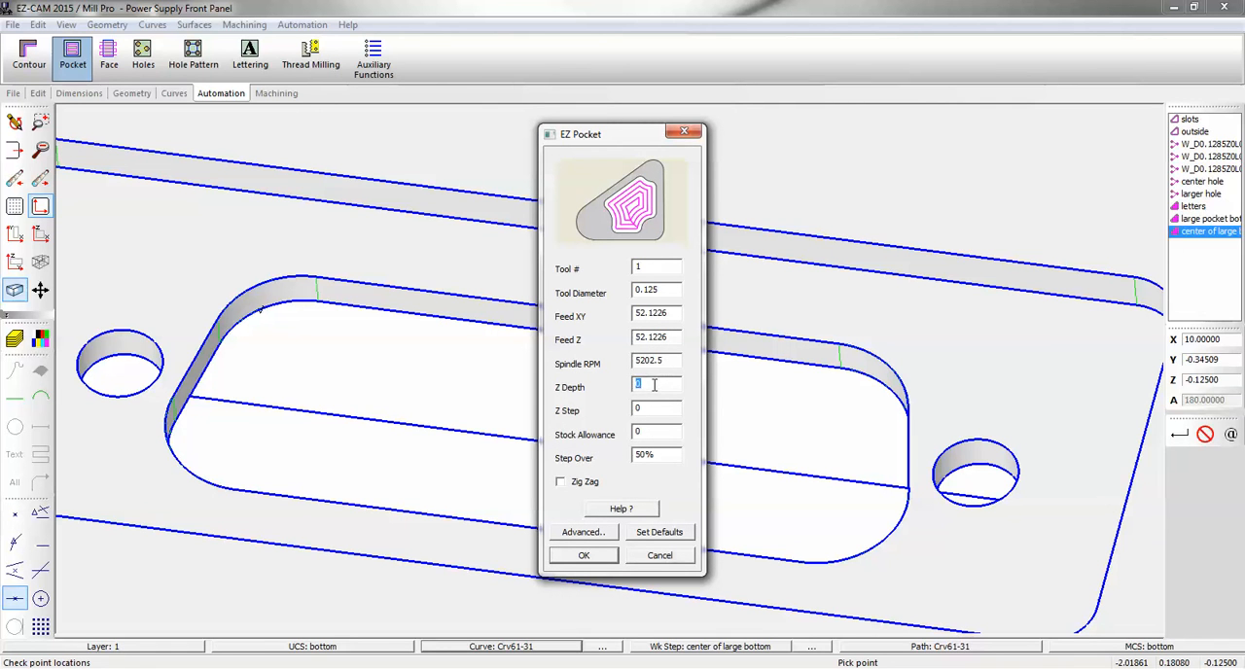
{"action": "left_click", "coordinate": [584, 556]}
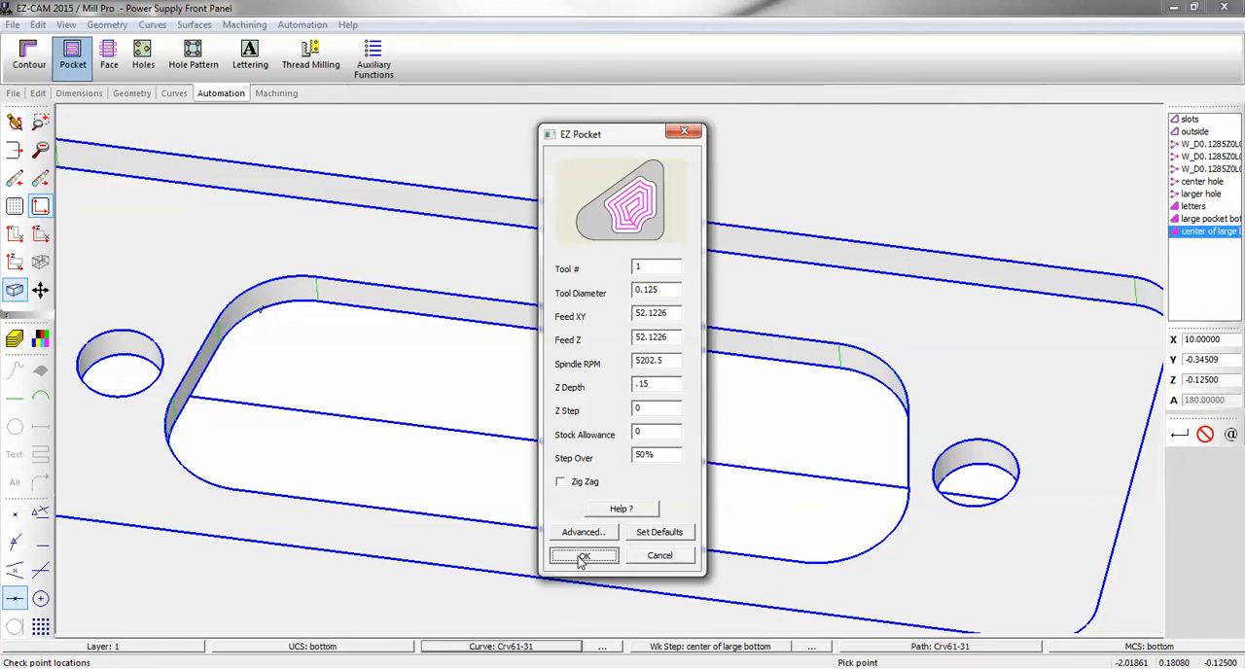
Verify the center of large bottom toolpath and examine it inside the opening from the recessed side.
{"action": "left_click", "coordinate": [276, 93]}
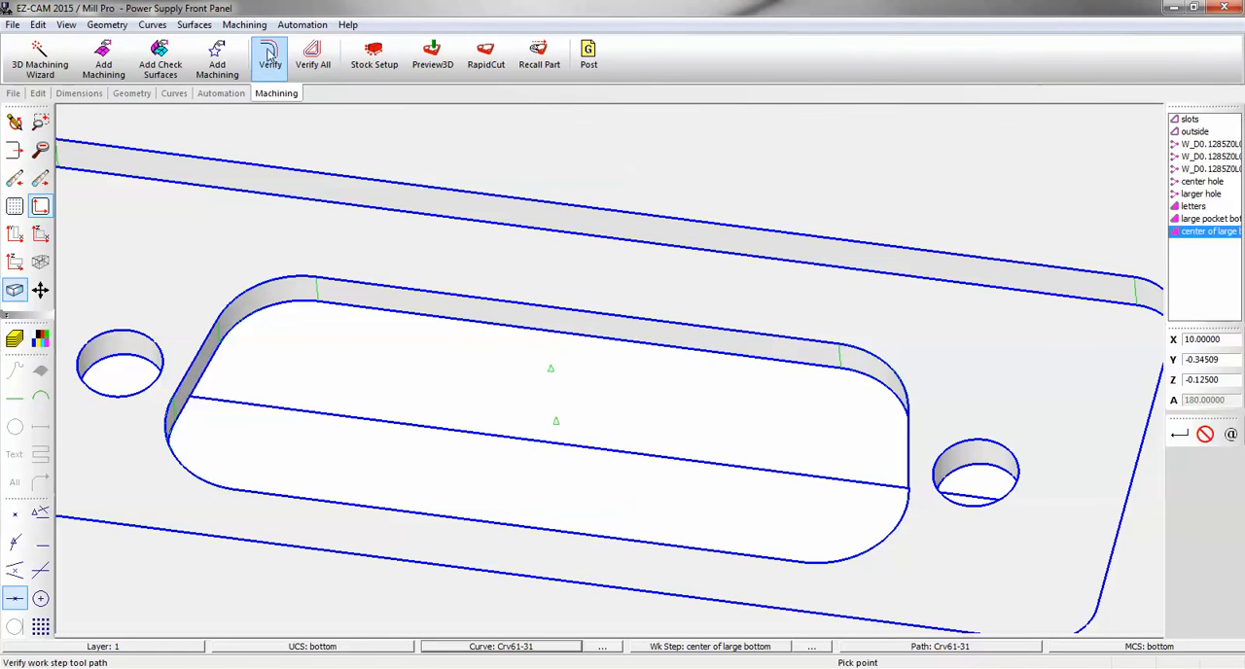
{"action": "left_click", "coordinate": [270, 55]}
{"action": "middle_click_drag", "start_coordinate": [550, 373], "coordinate": [584, 322]}
{"action": "scroll", "coordinate": [563, 320], "scroll_direction": "down", "scroll_amount": 7}
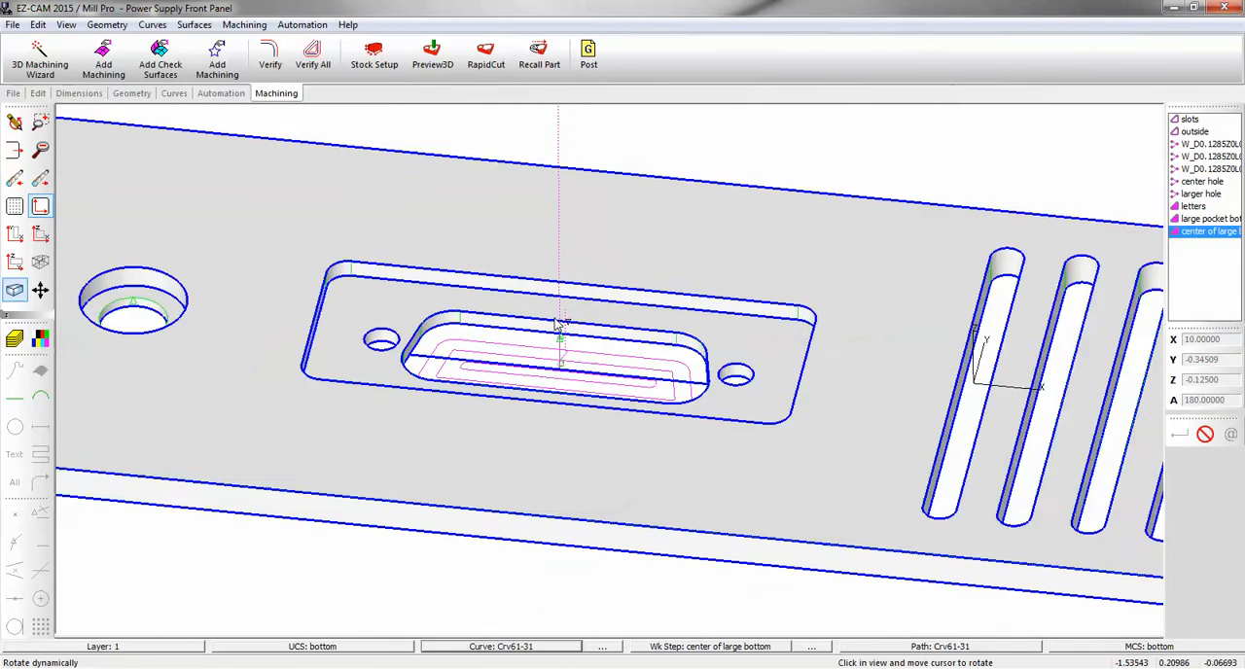
Run RapidCut and rotate the cut panel to examine the connector opening from several angles.
{"action": "left_click", "coordinate": [487, 56]}
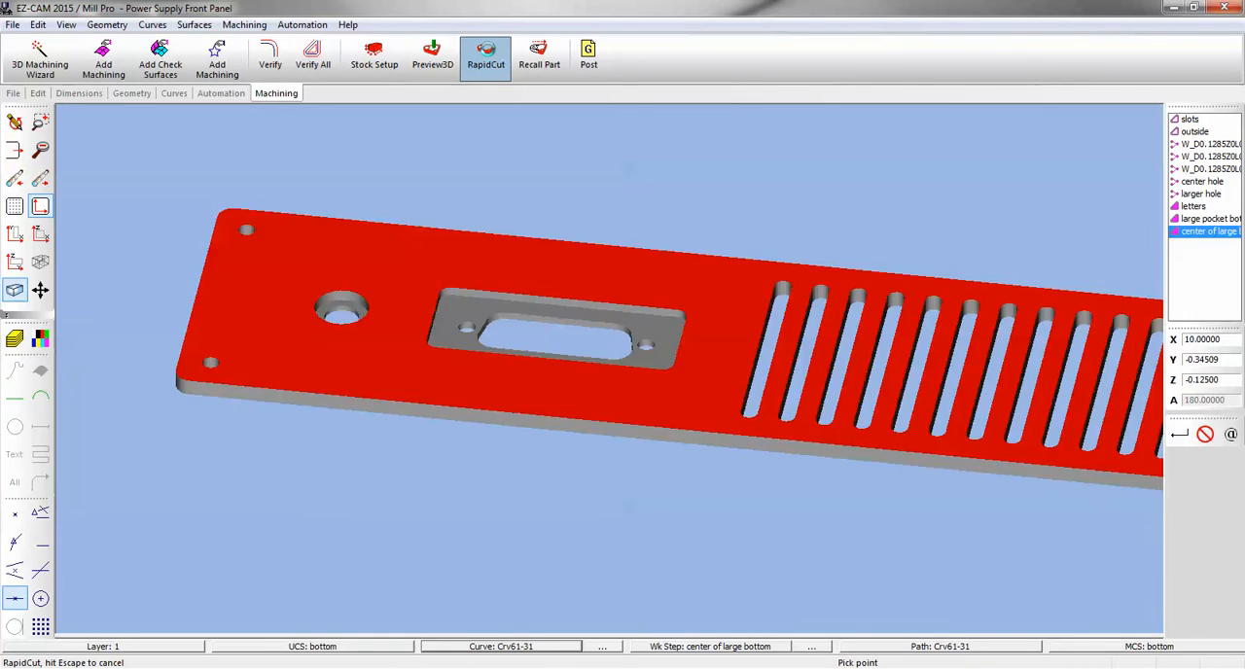
{"action": "middle_click_drag", "start_coordinate": [628, 301], "coordinate": [579, 188]}
{"action": "middle_click_drag", "start_coordinate": [689, 449], "coordinate": [654, 189]}
{"action": "middle_click_drag", "start_coordinate": [612, 498], "coordinate": [718, 530]}
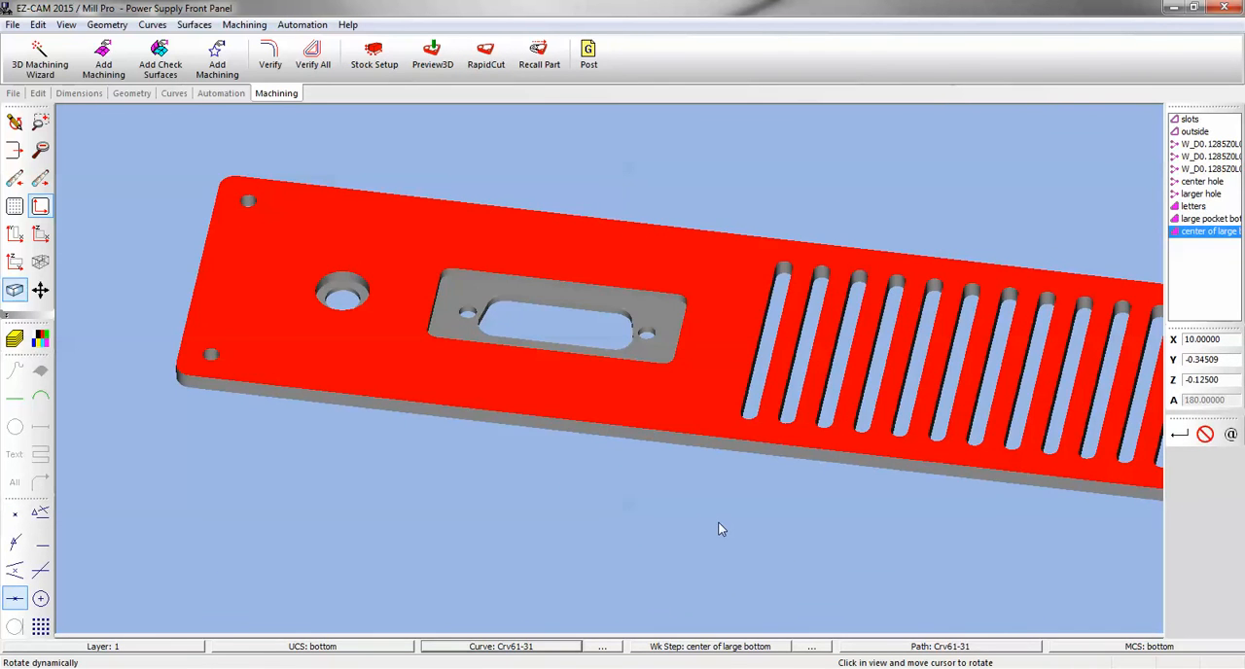